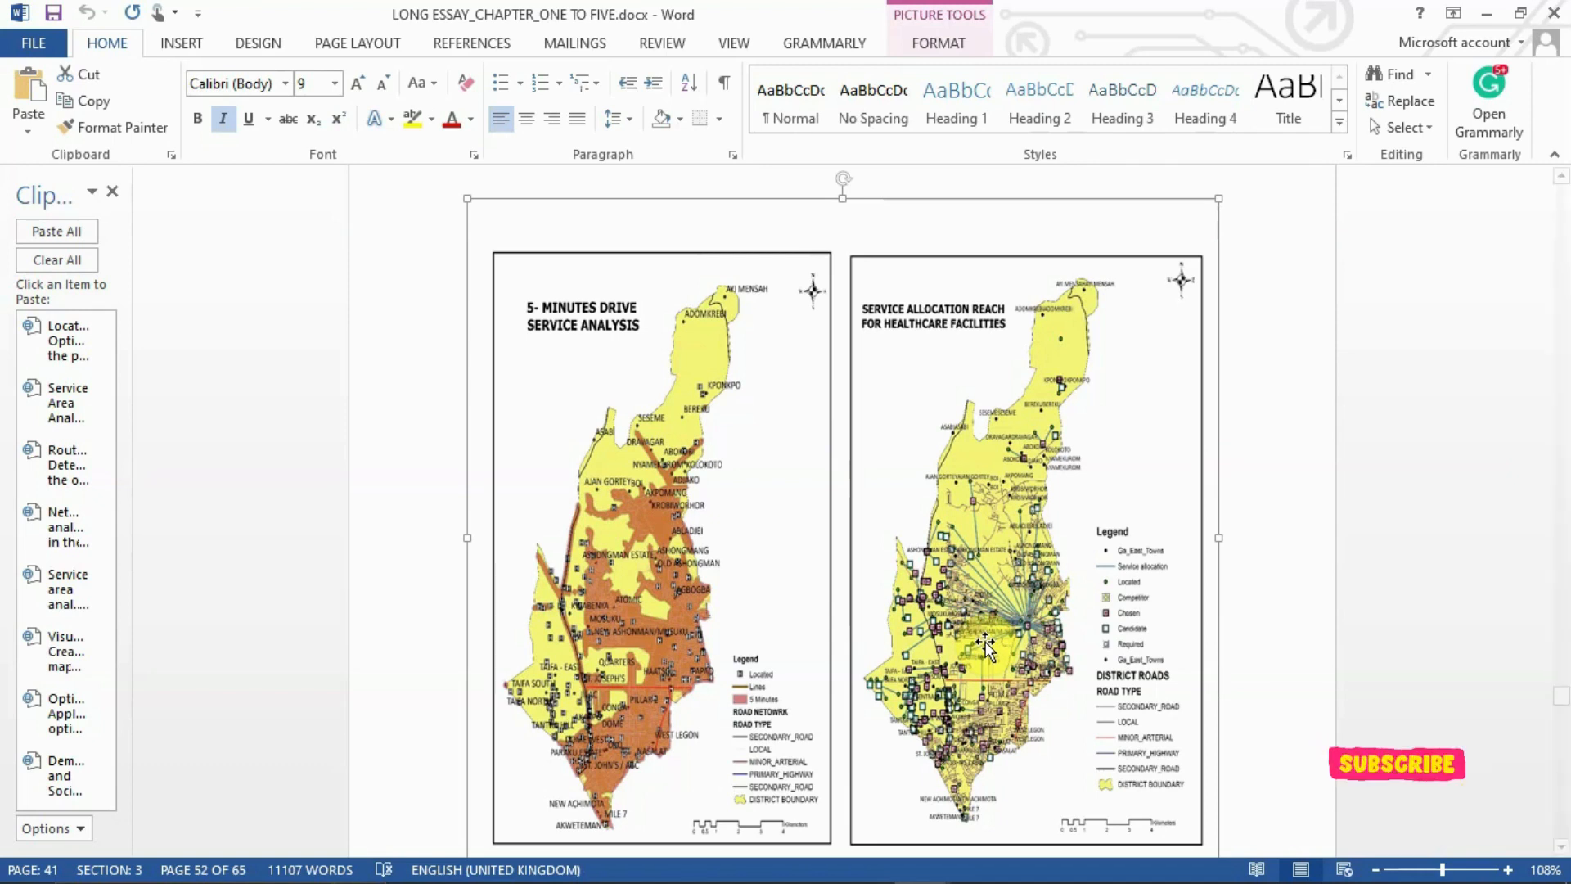
Switch to ArcMap, turn on all layers in the Layers data frame and expand its layer list
mouse_move(923, 867)
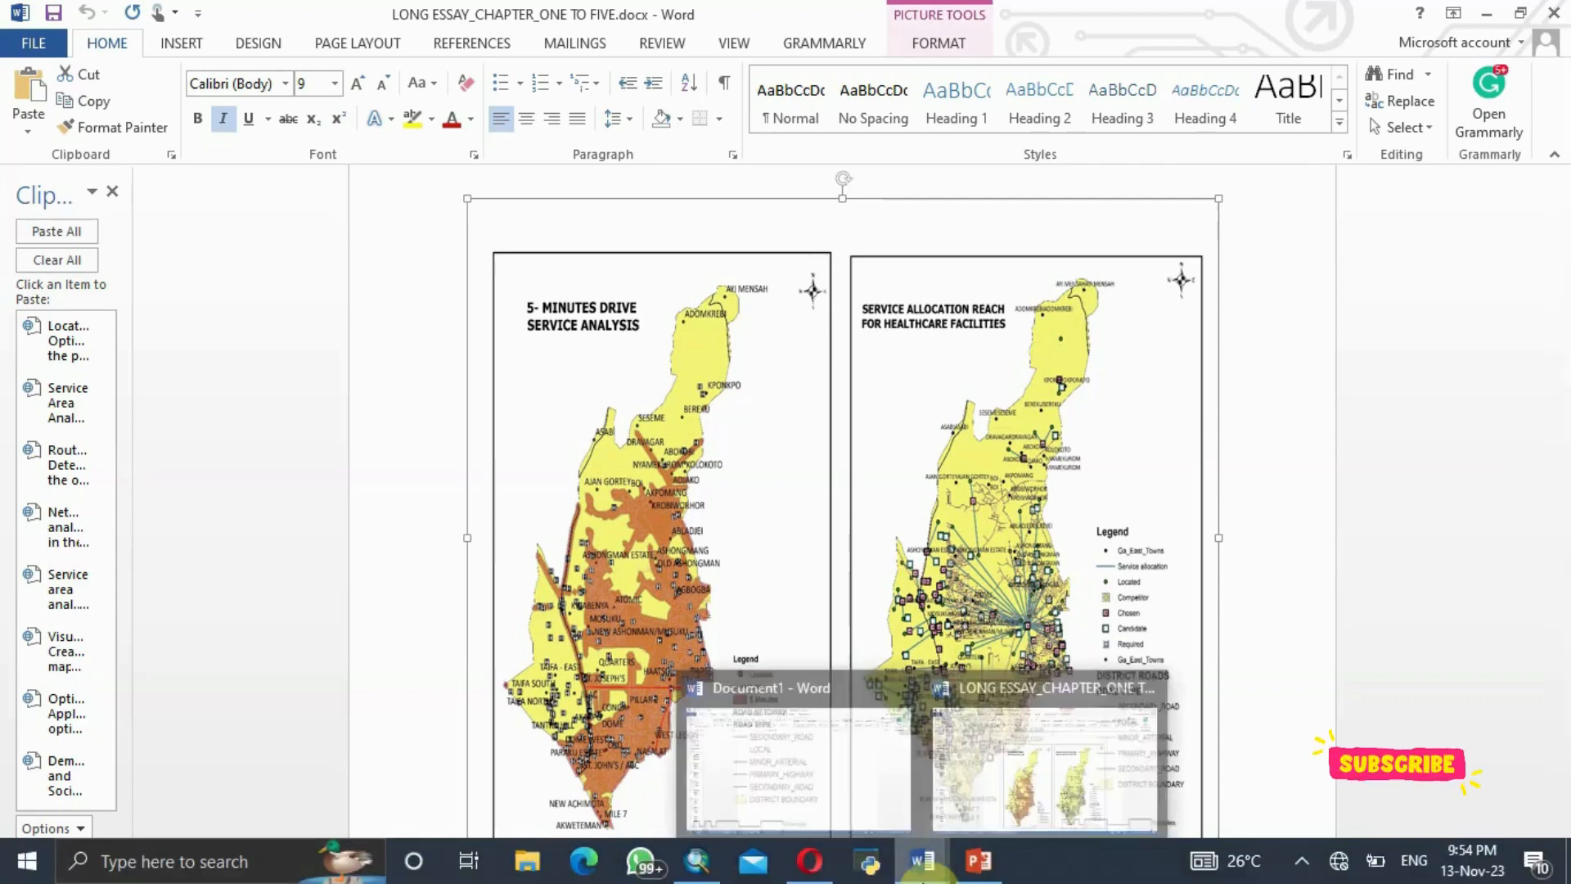
click(710, 863)
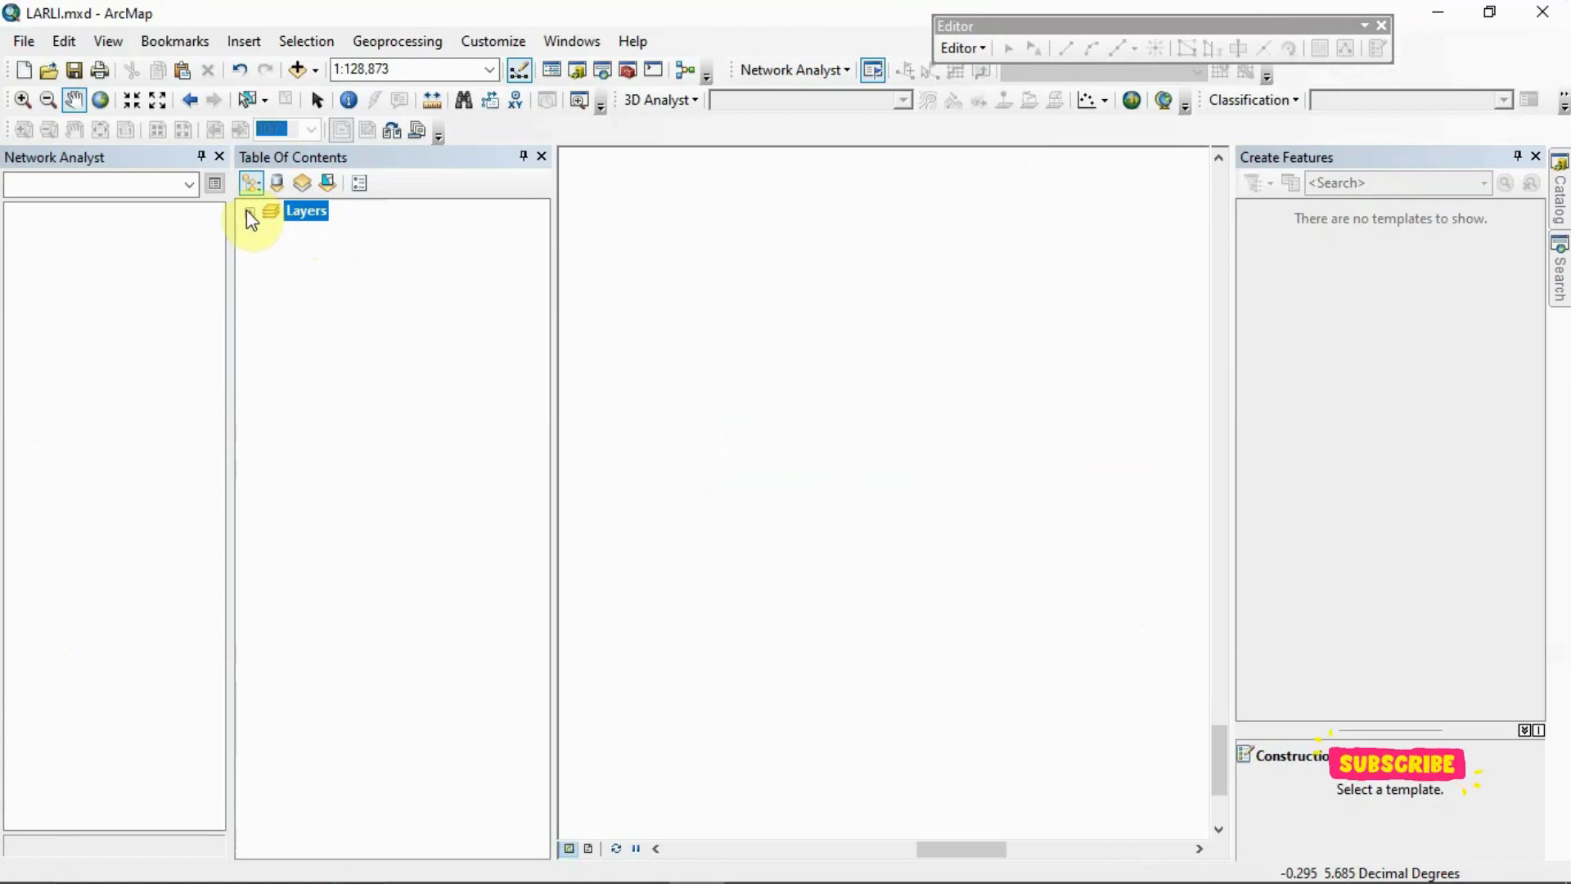
right_click(290, 219)
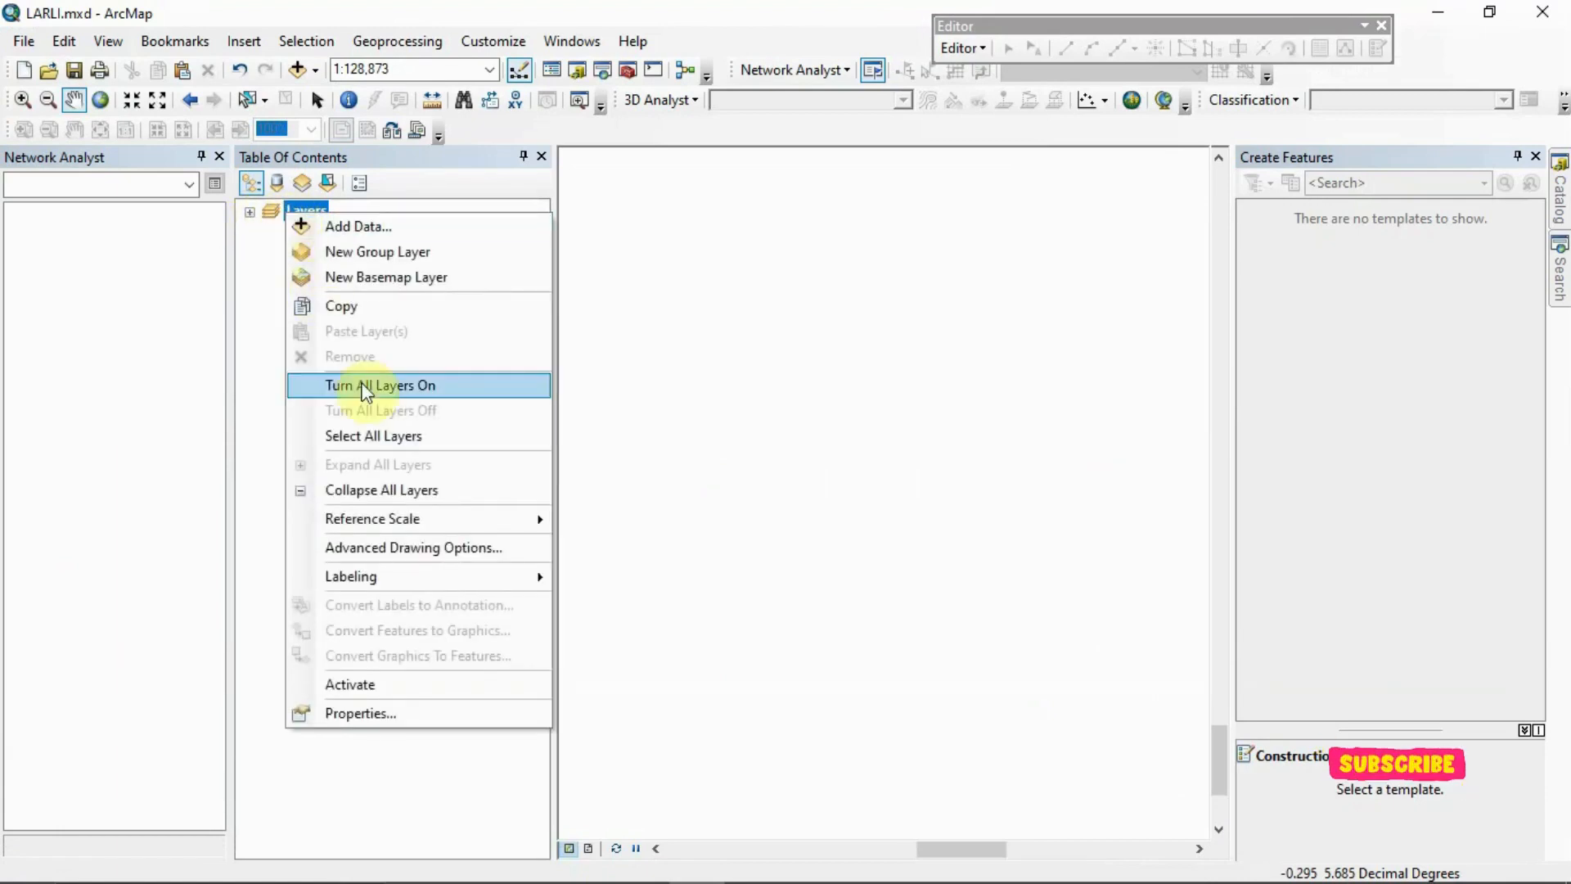
click(362, 389)
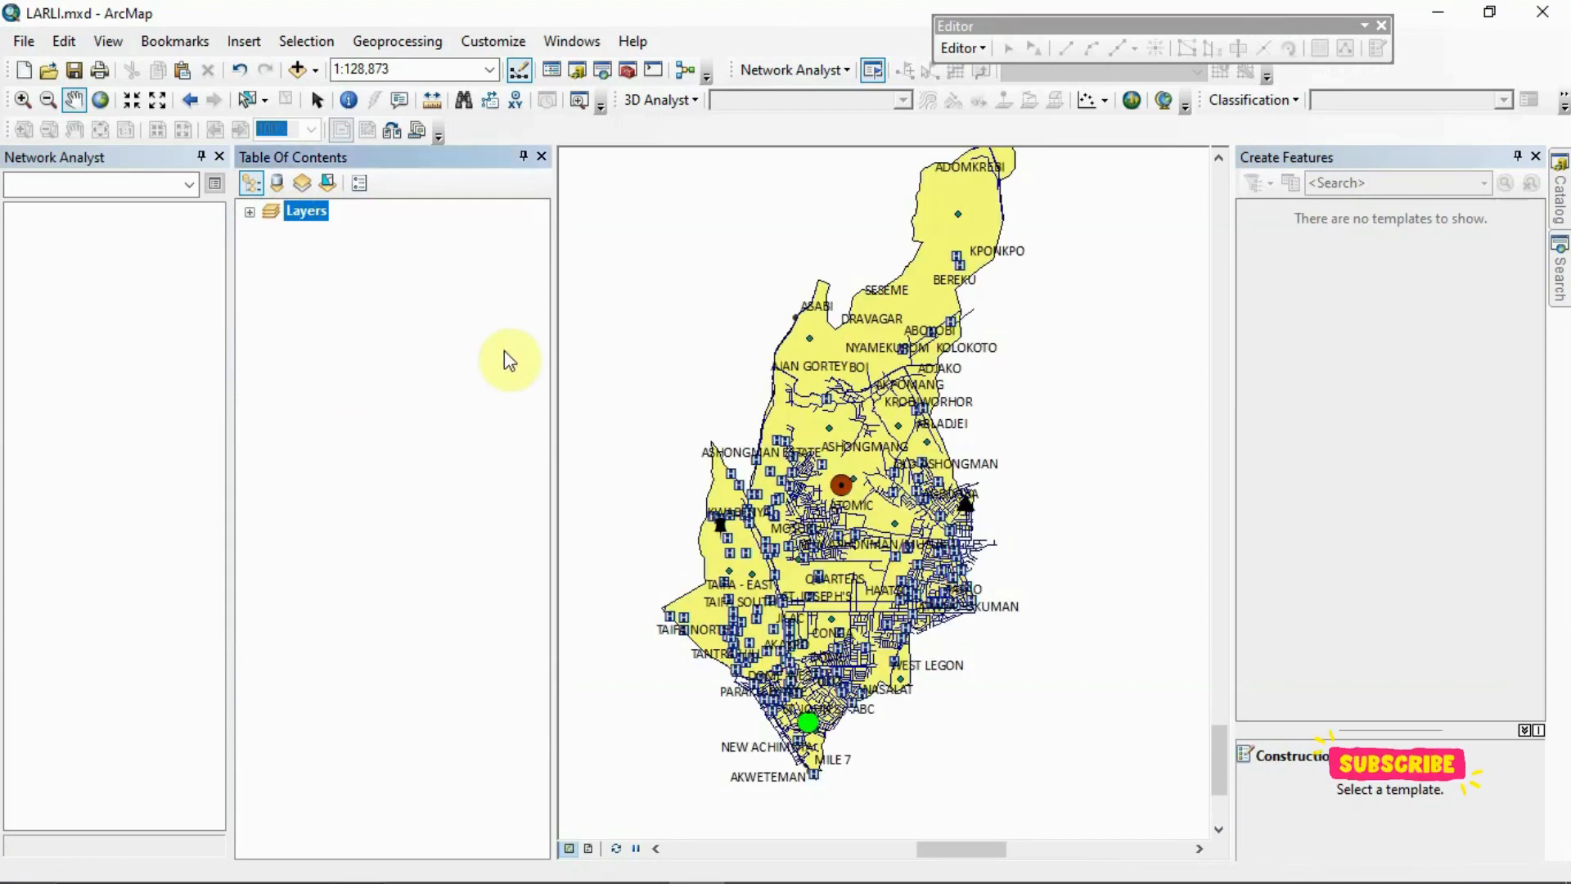
click(249, 213)
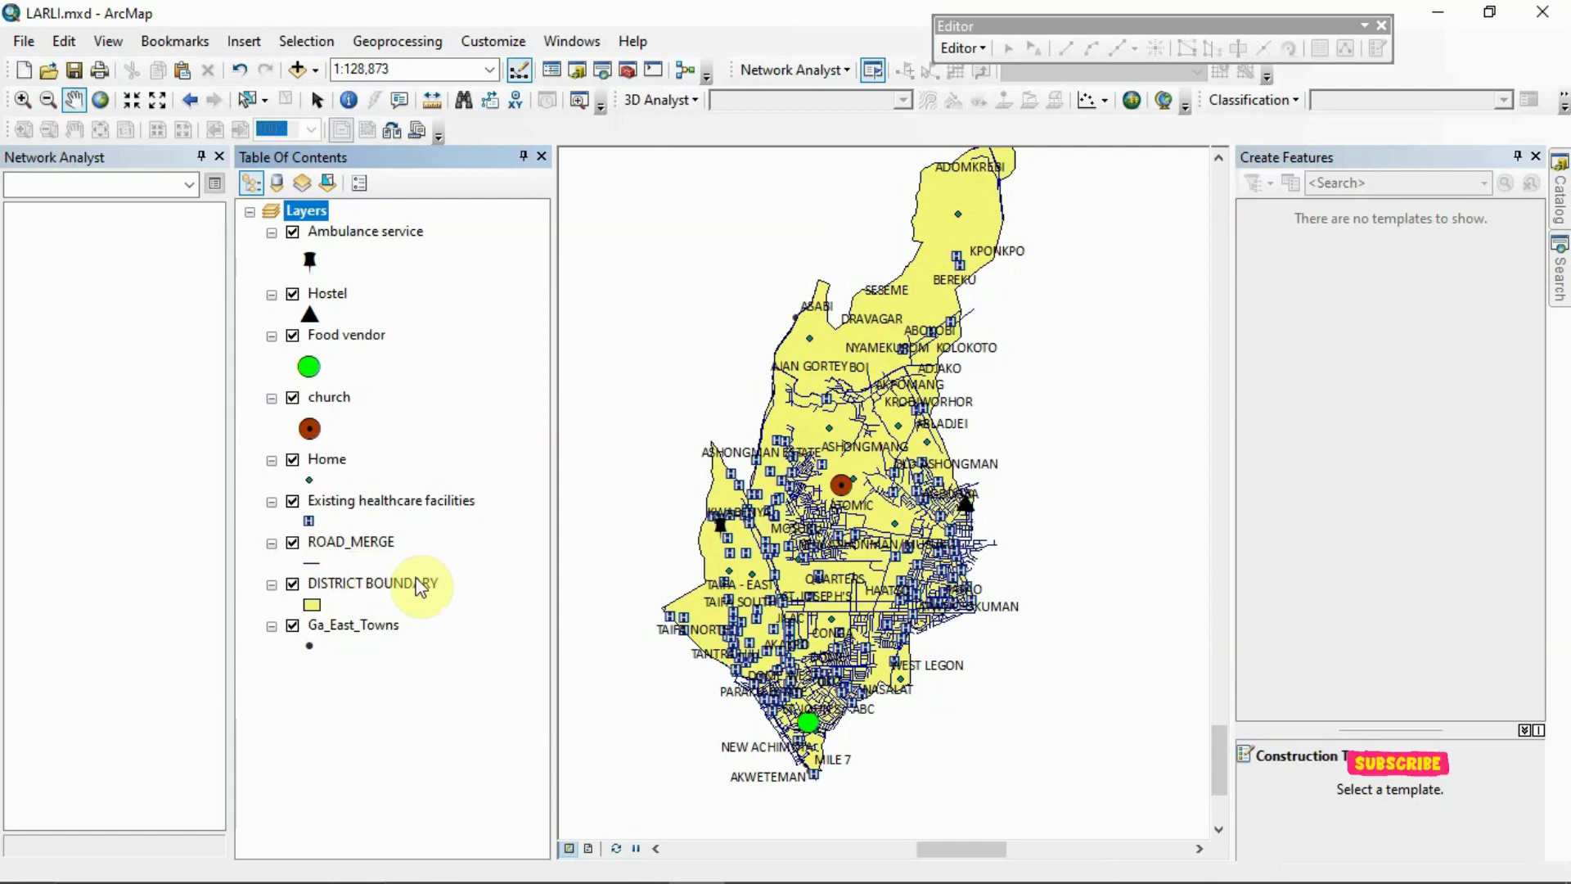
Open the attribute table of the ROAD_MERGE layer
click(368, 547)
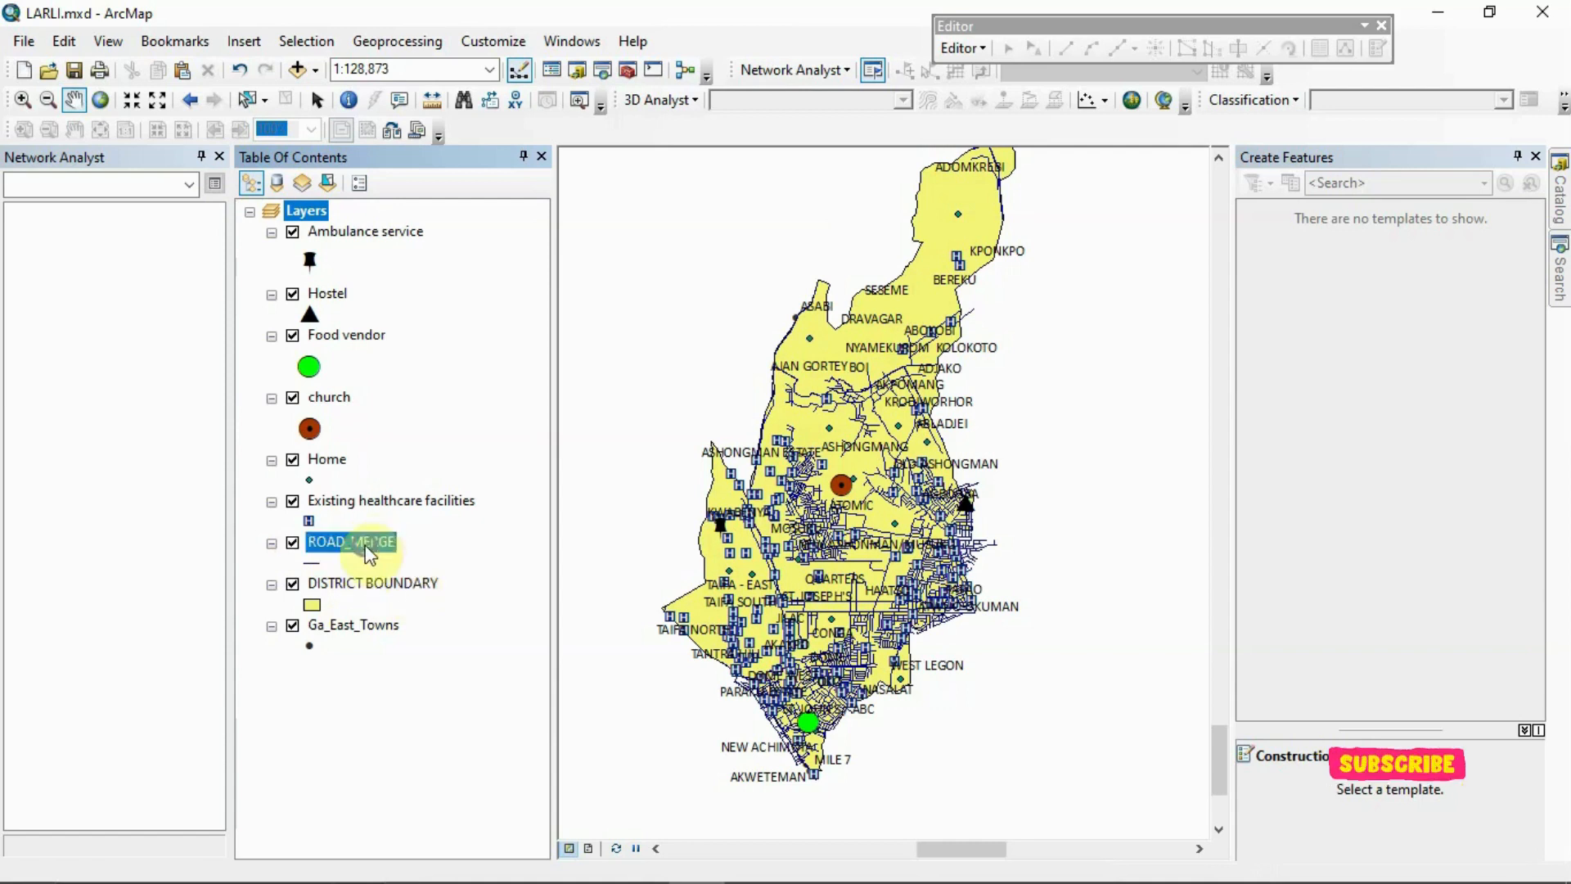
right_click(368, 547)
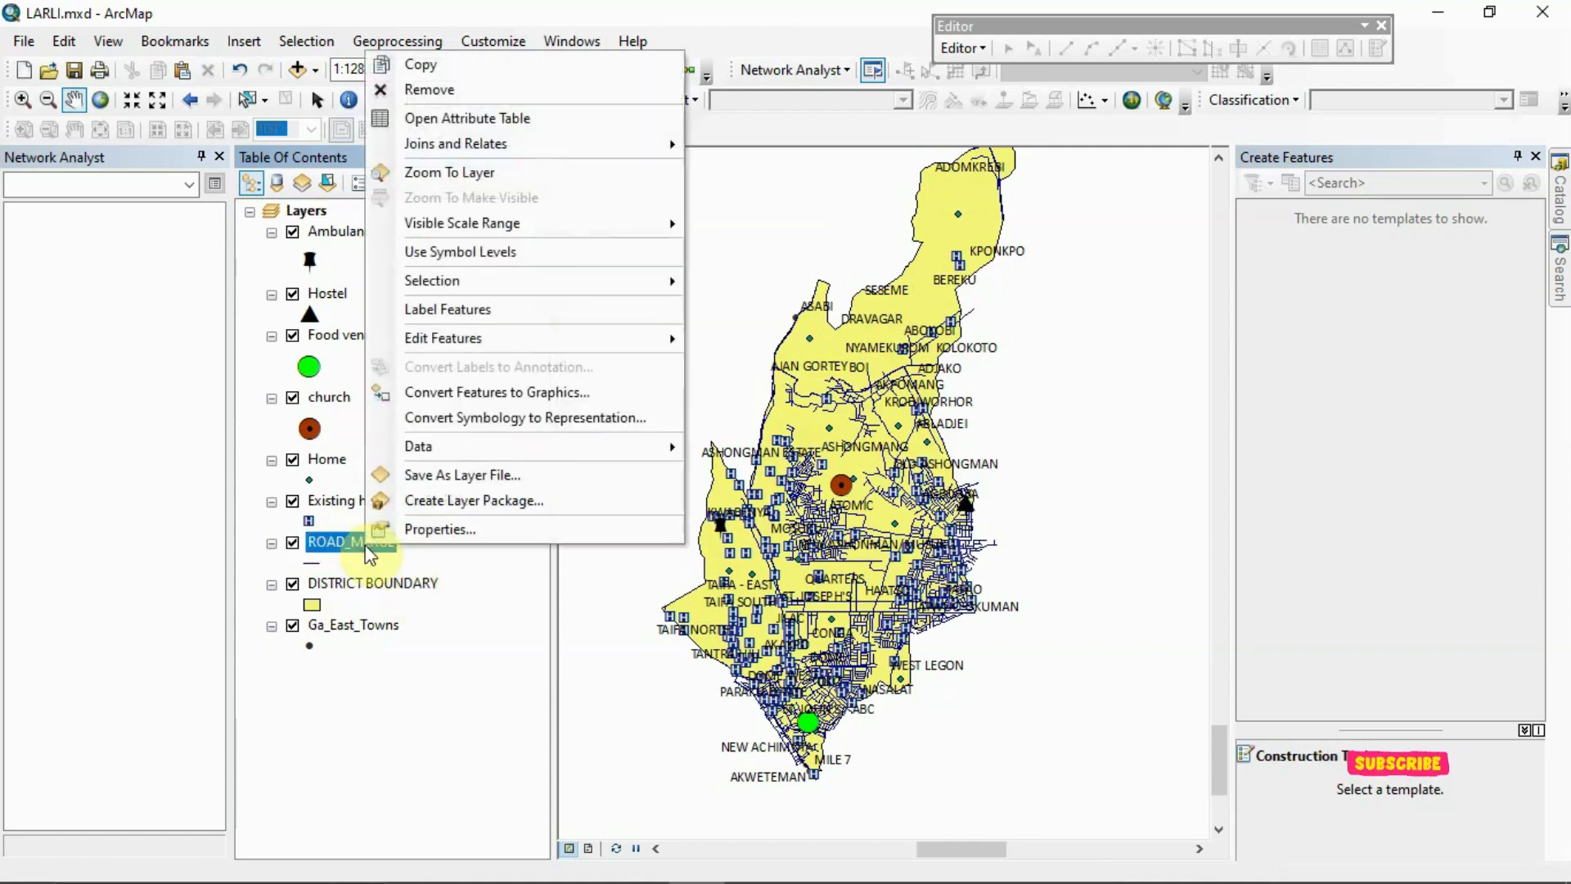
click(572, 121)
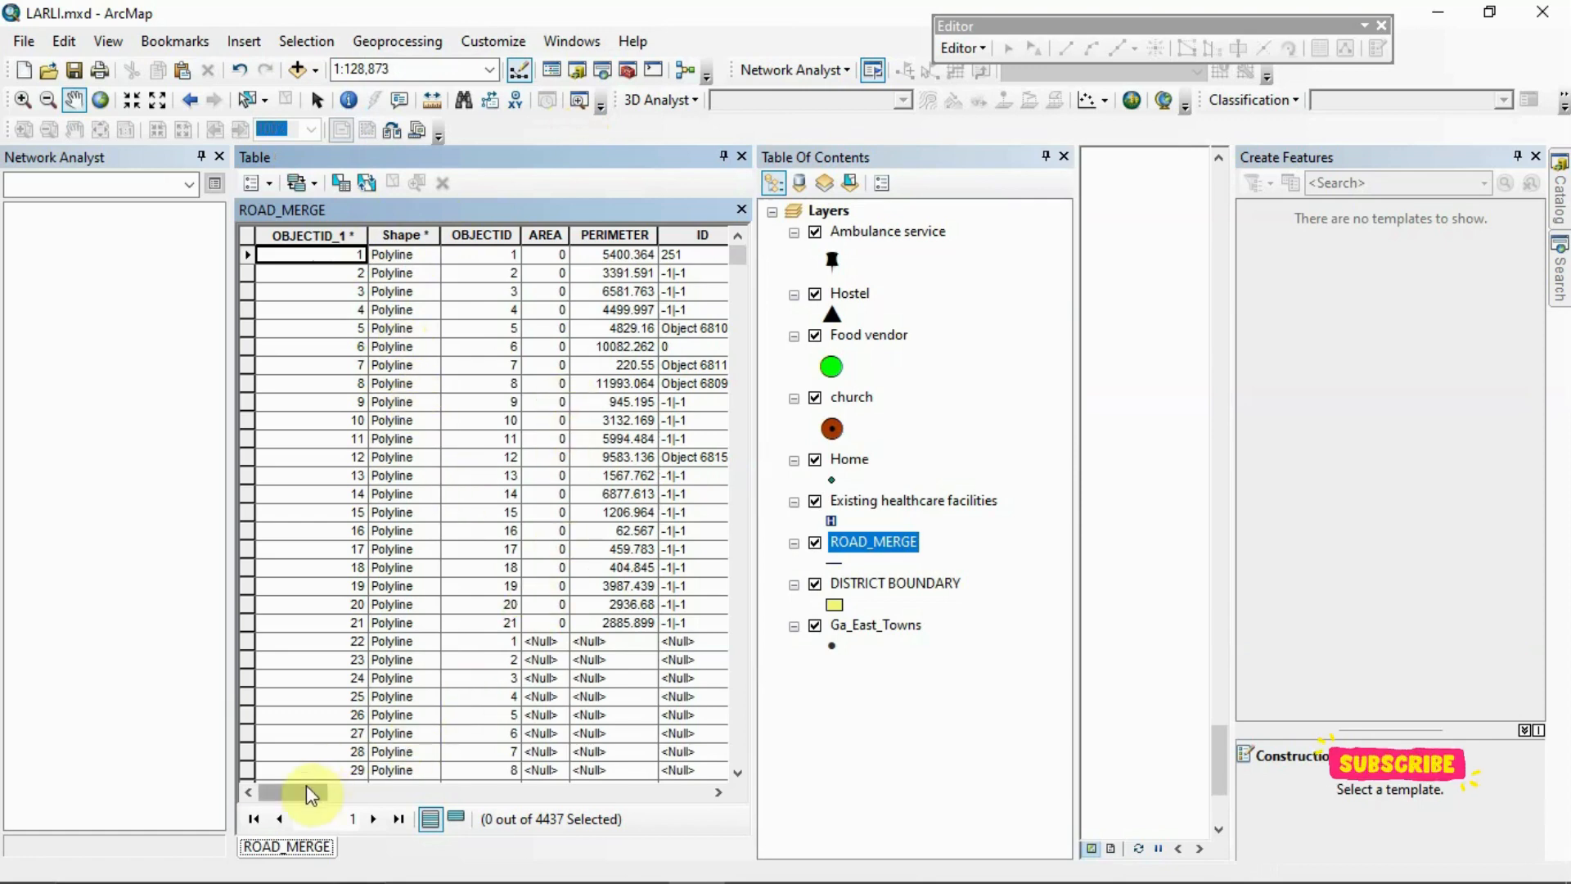
Examine the ROAD_MERGE records for road hierarchy, average speed, condition, minutes and shape length attributes
drag(309, 793, 744, 814)
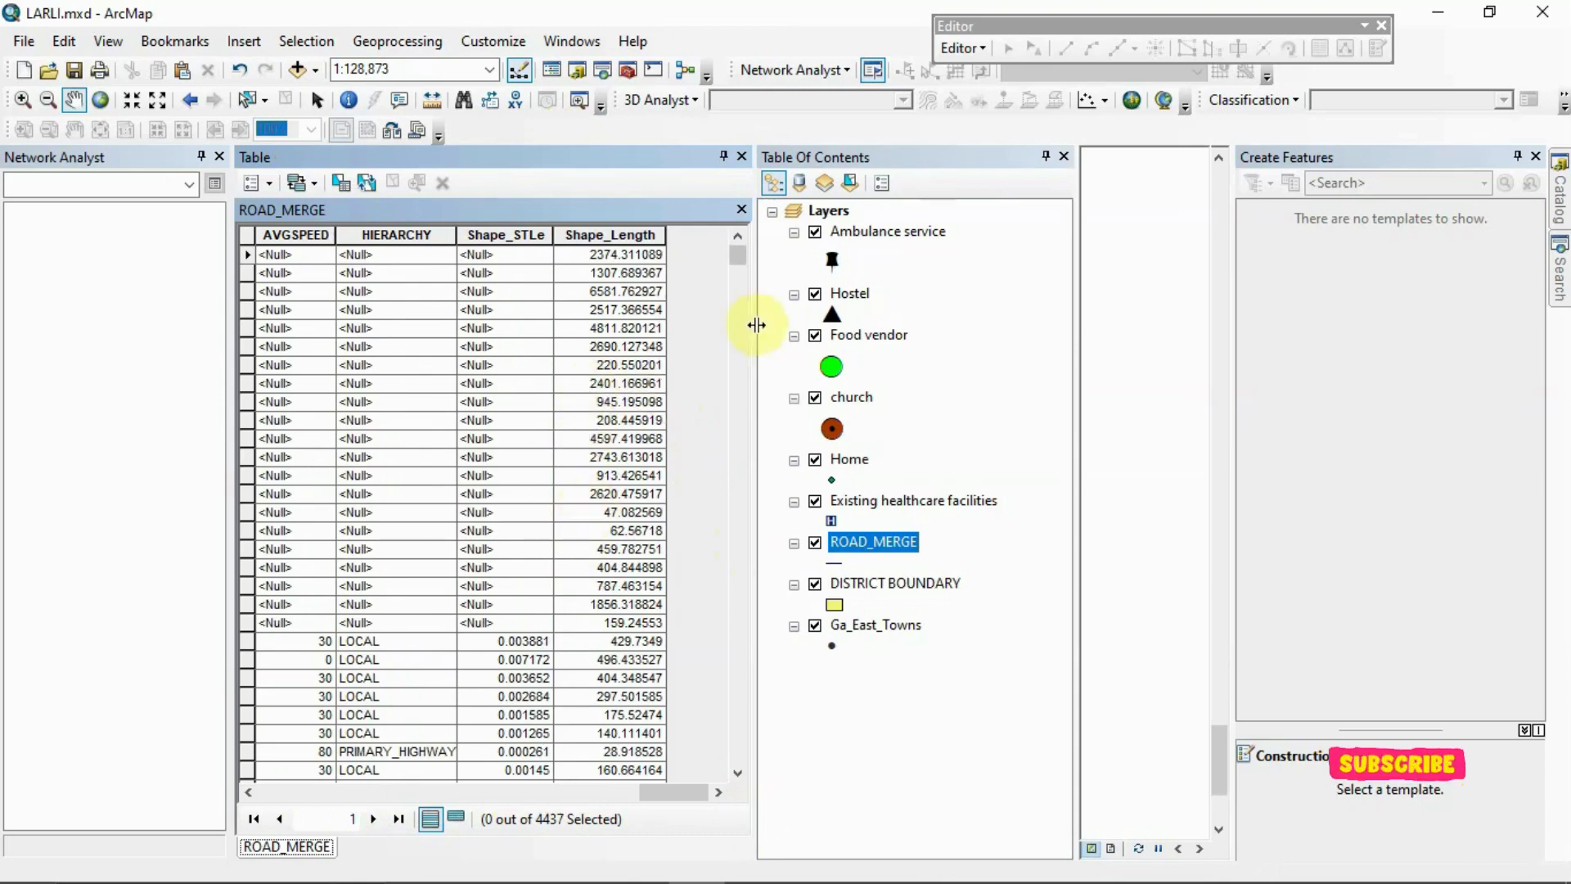
drag(739, 262, 738, 277)
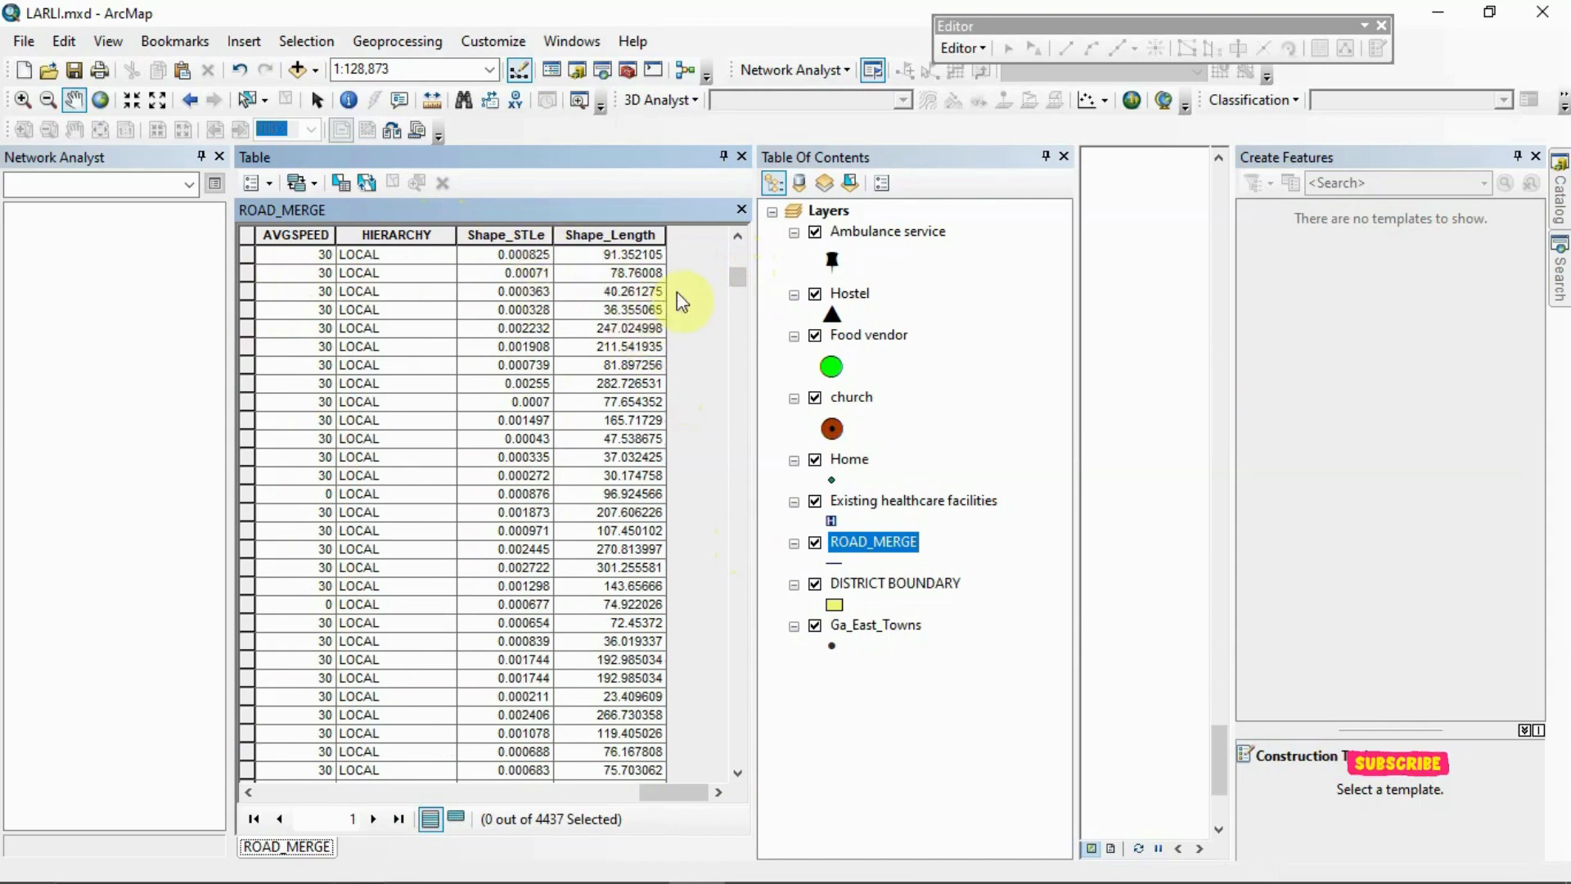
click(736, 283)
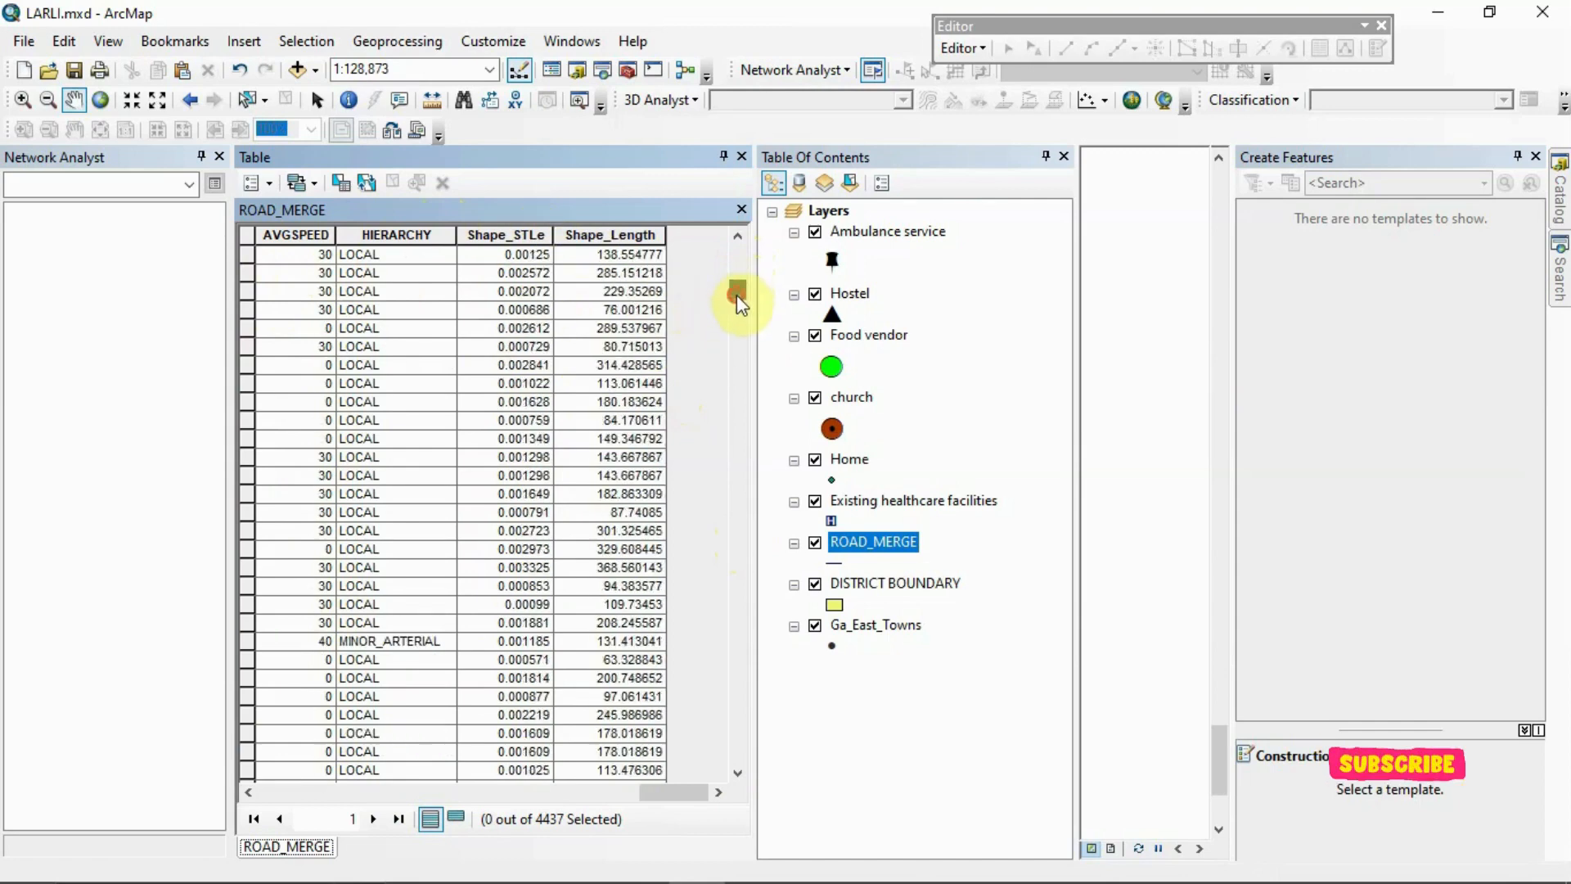
drag(686, 800, 673, 797)
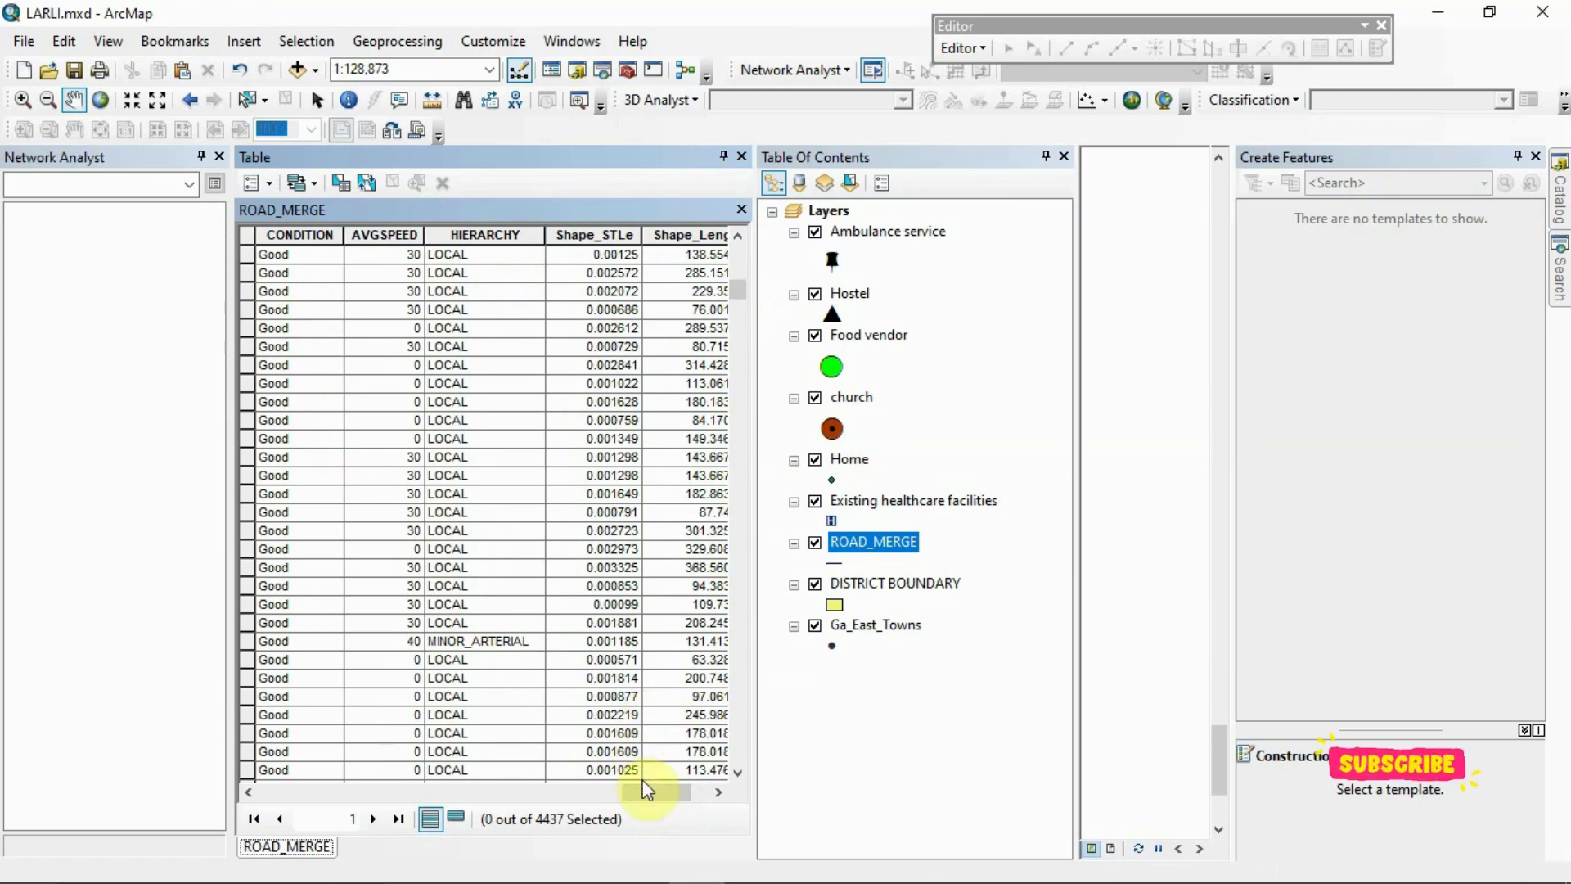
drag(643, 788, 637, 792)
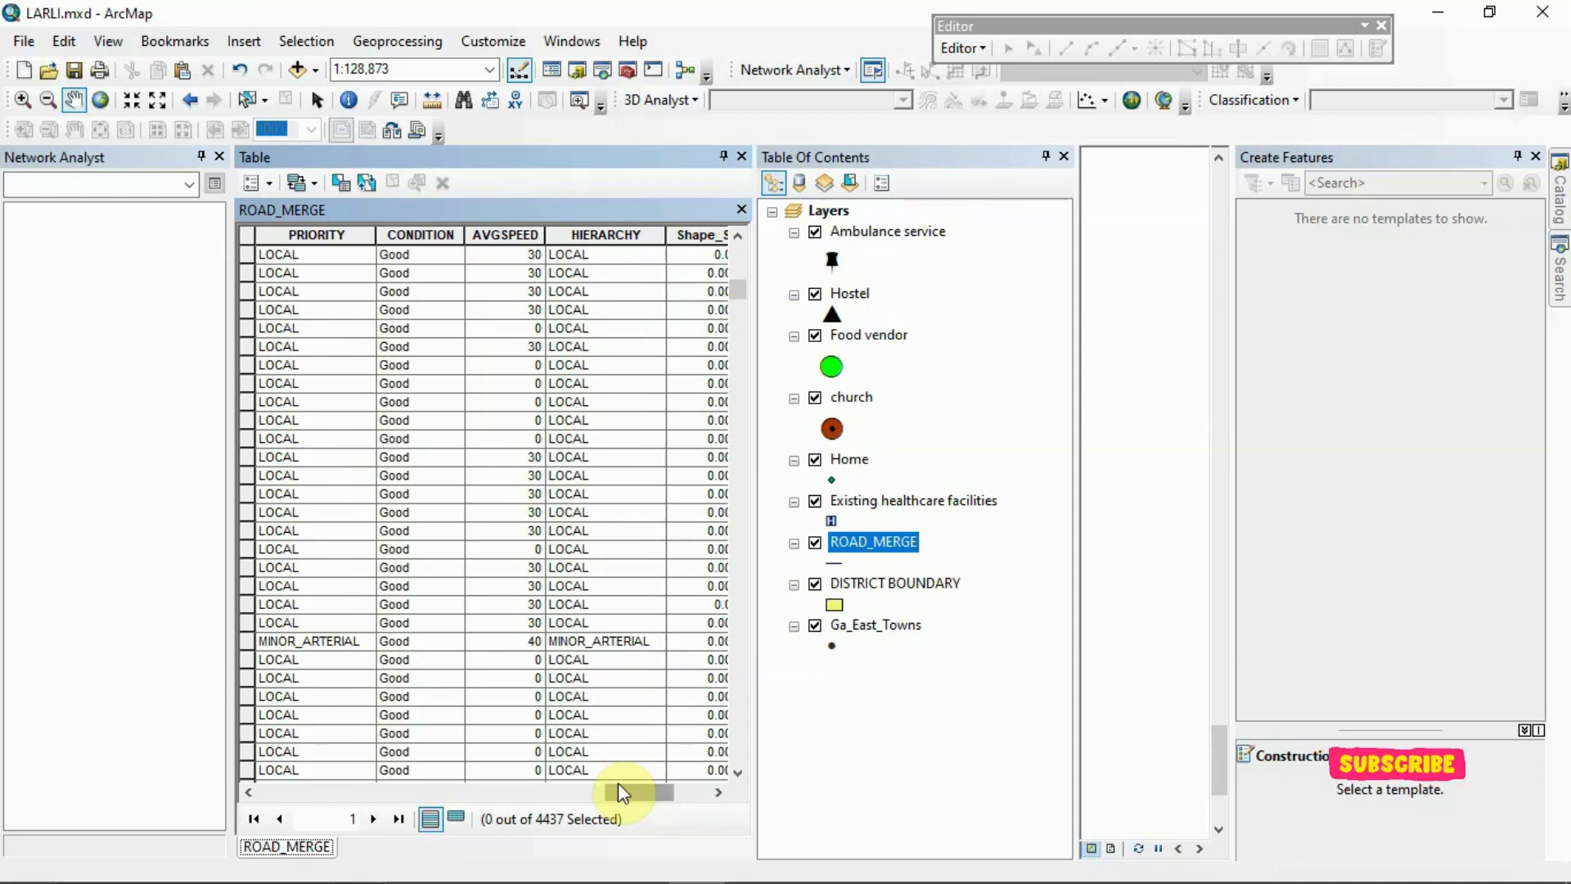
drag(618, 791, 670, 792)
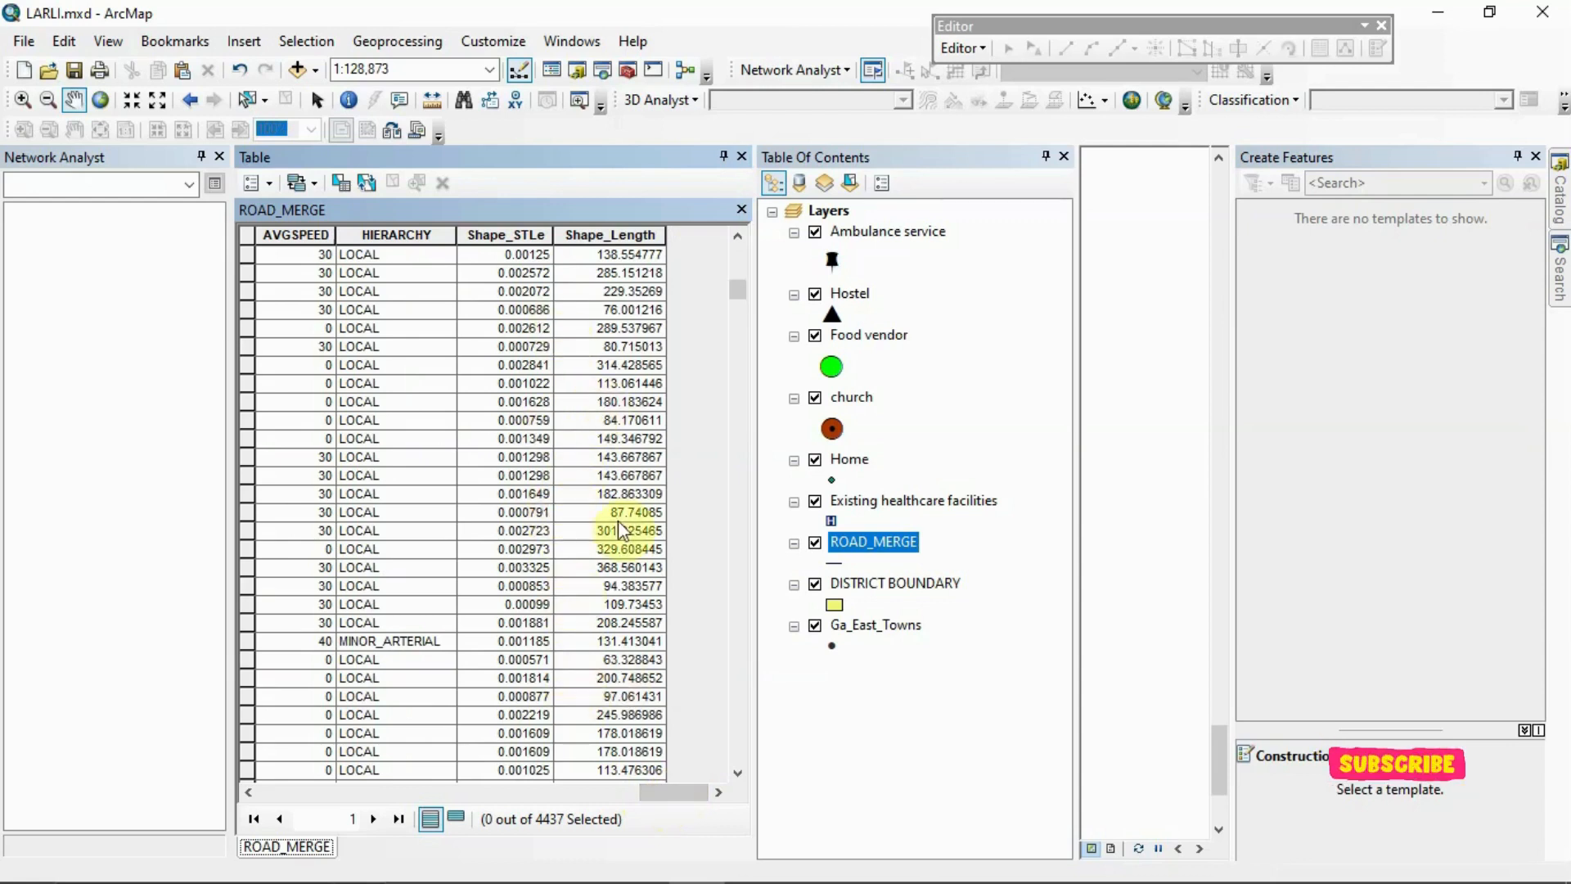
drag(667, 804, 734, 794)
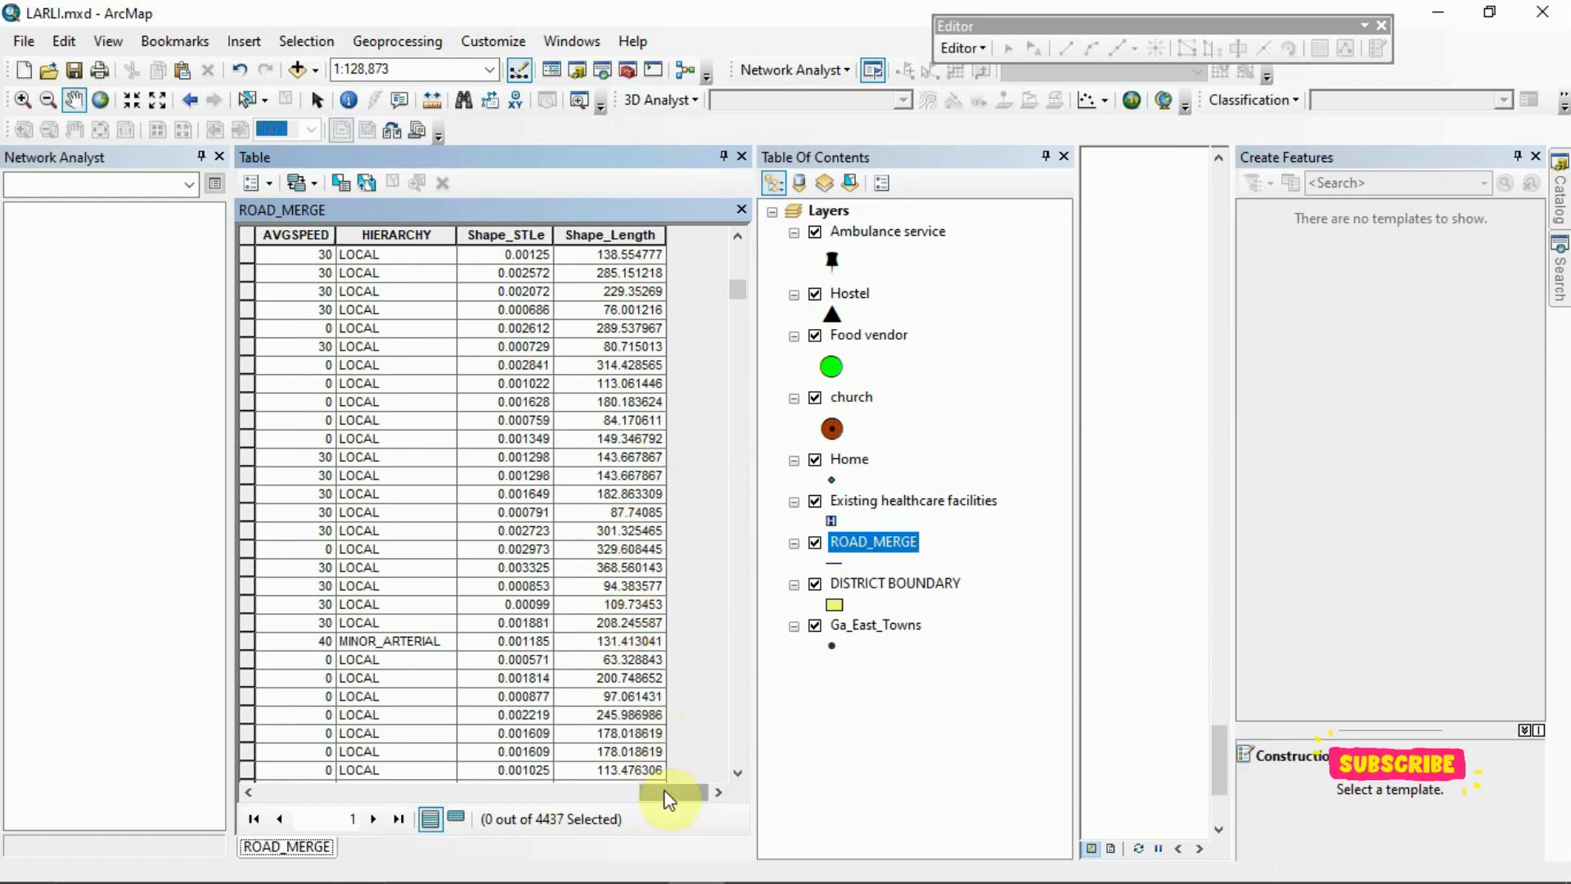
drag(665, 801, 419, 790)
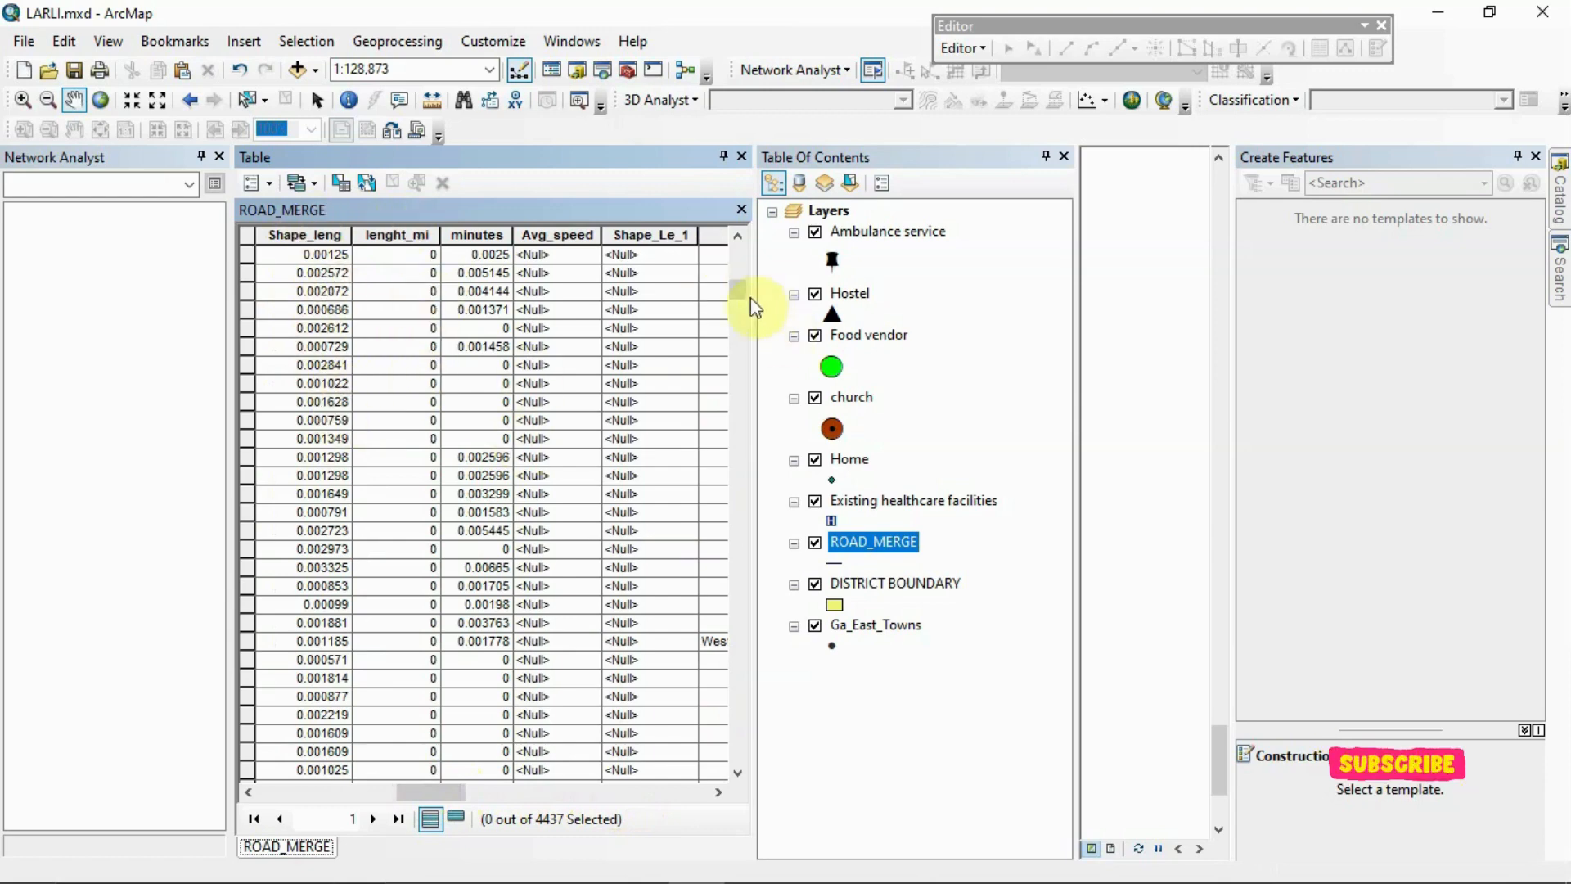
drag(737, 291, 734, 395)
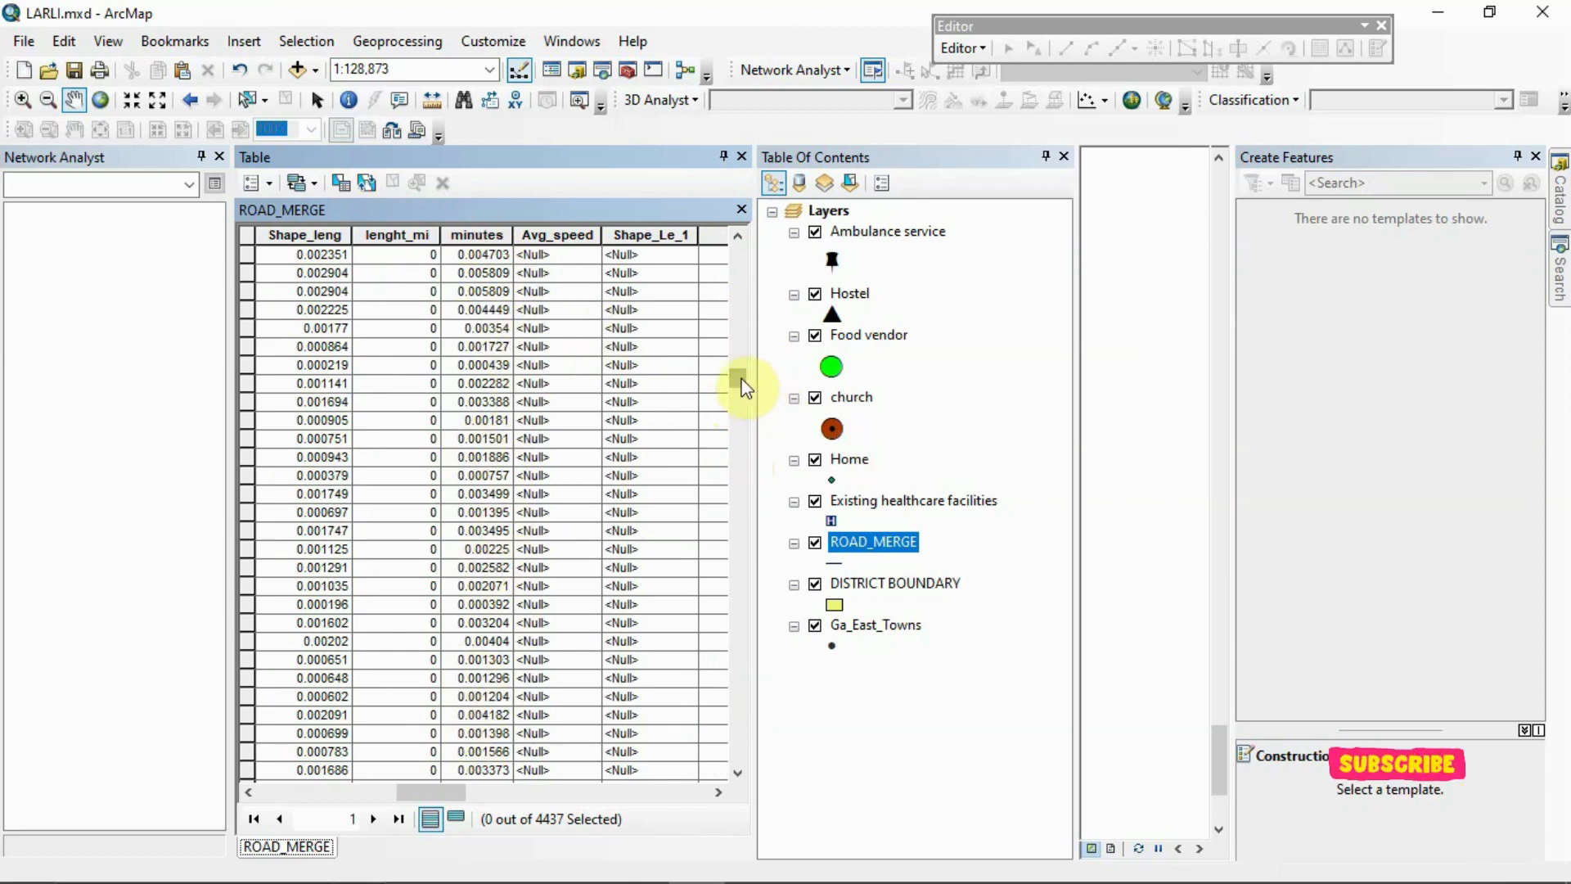
drag(741, 384, 742, 517)
drag(734, 606, 751, 254)
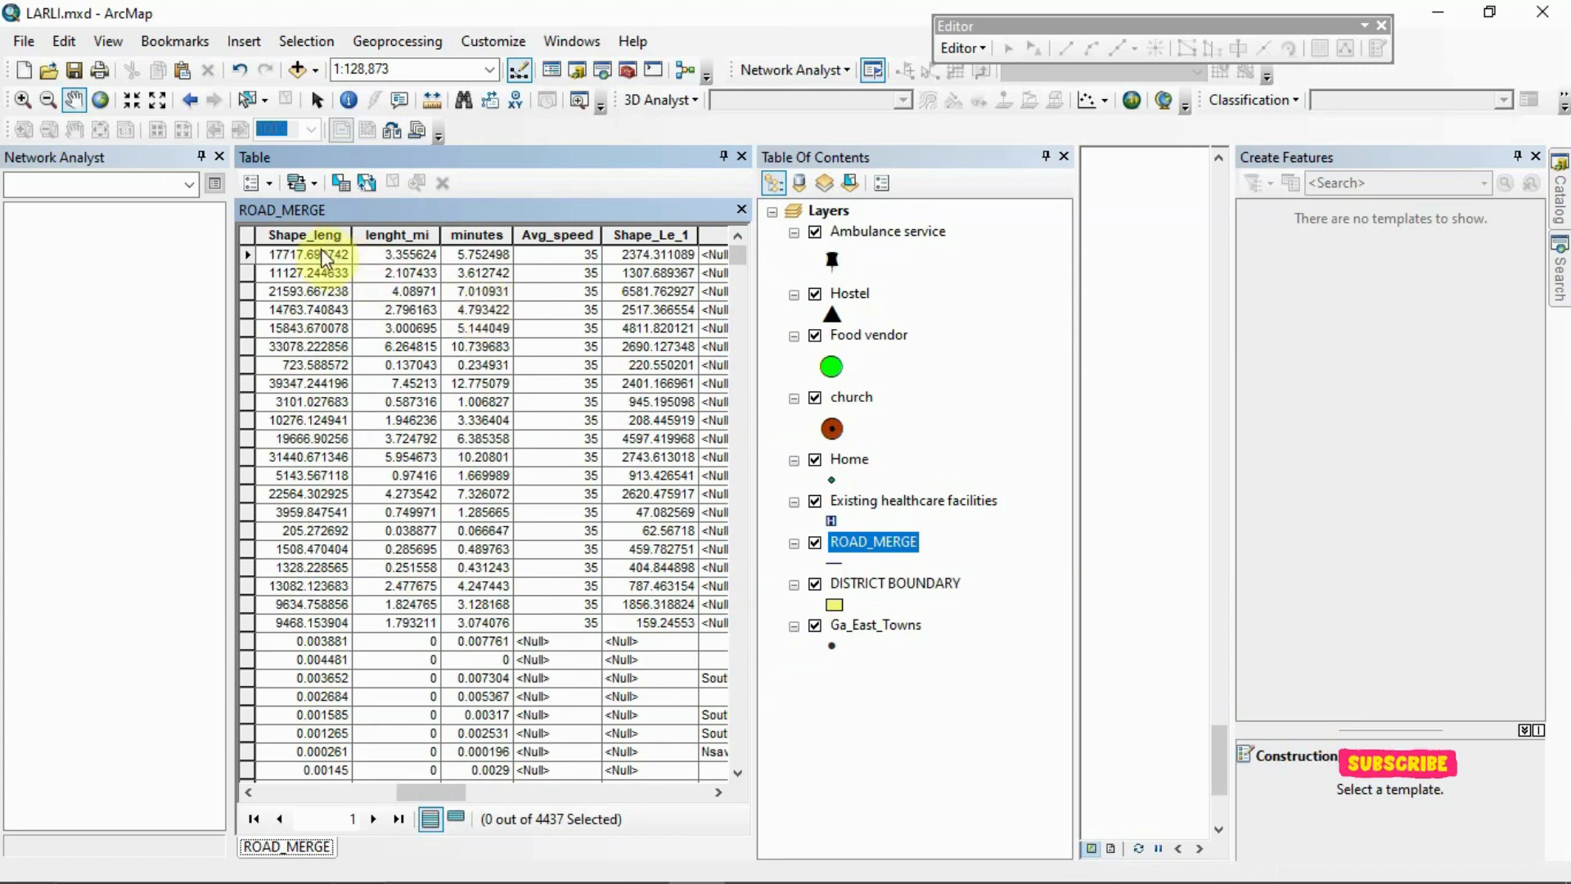
drag(450, 792, 712, 806)
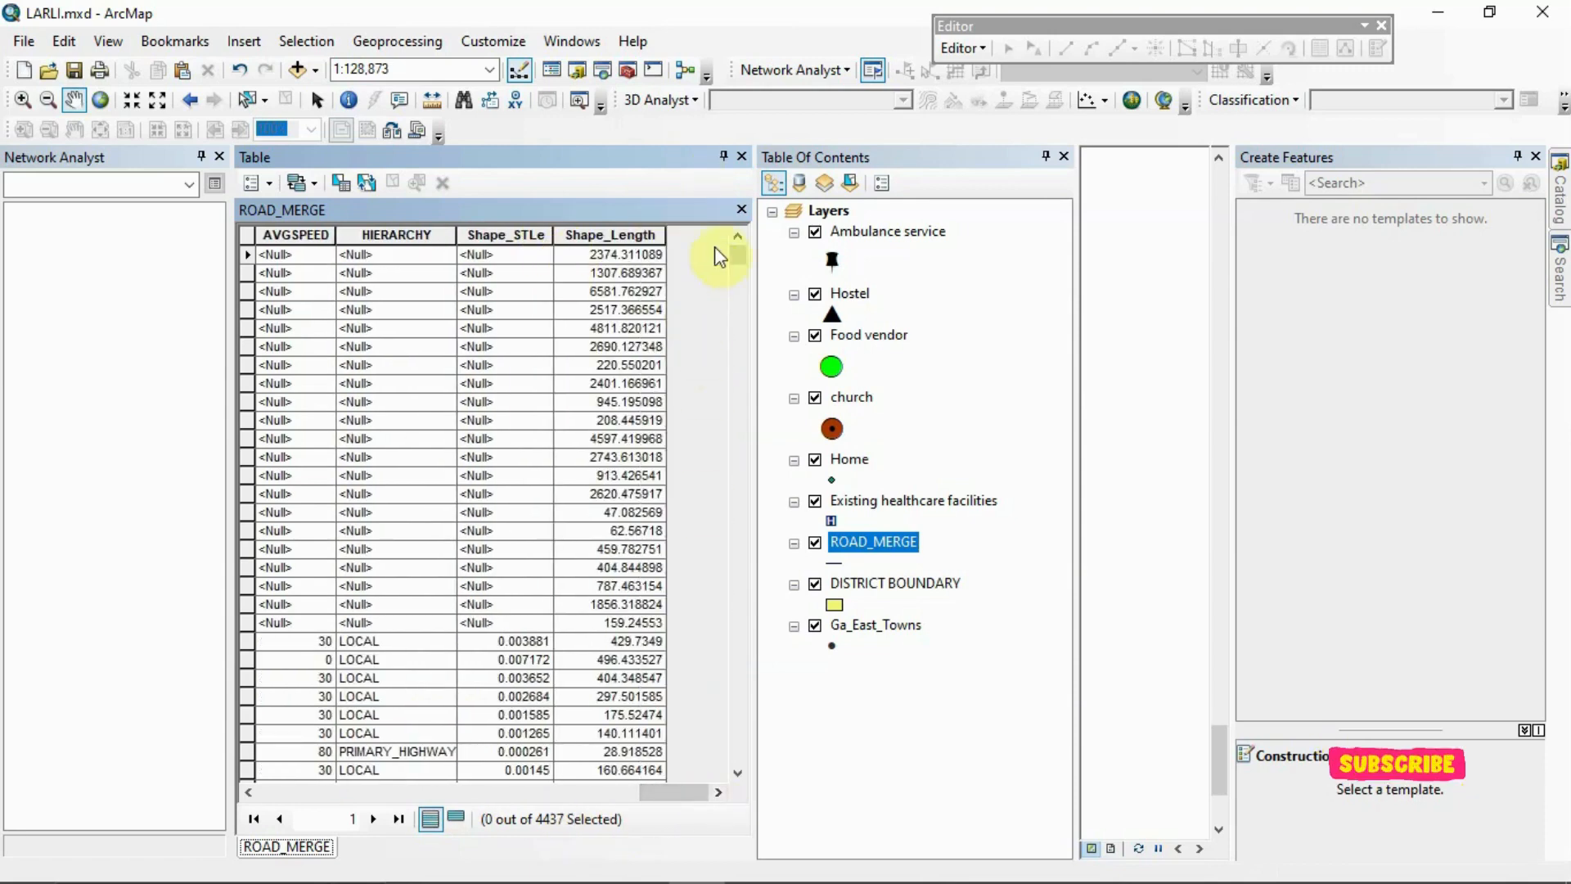
Add a new field named Lenght with the Double type to the ROAD_MERGE table
click(264, 184)
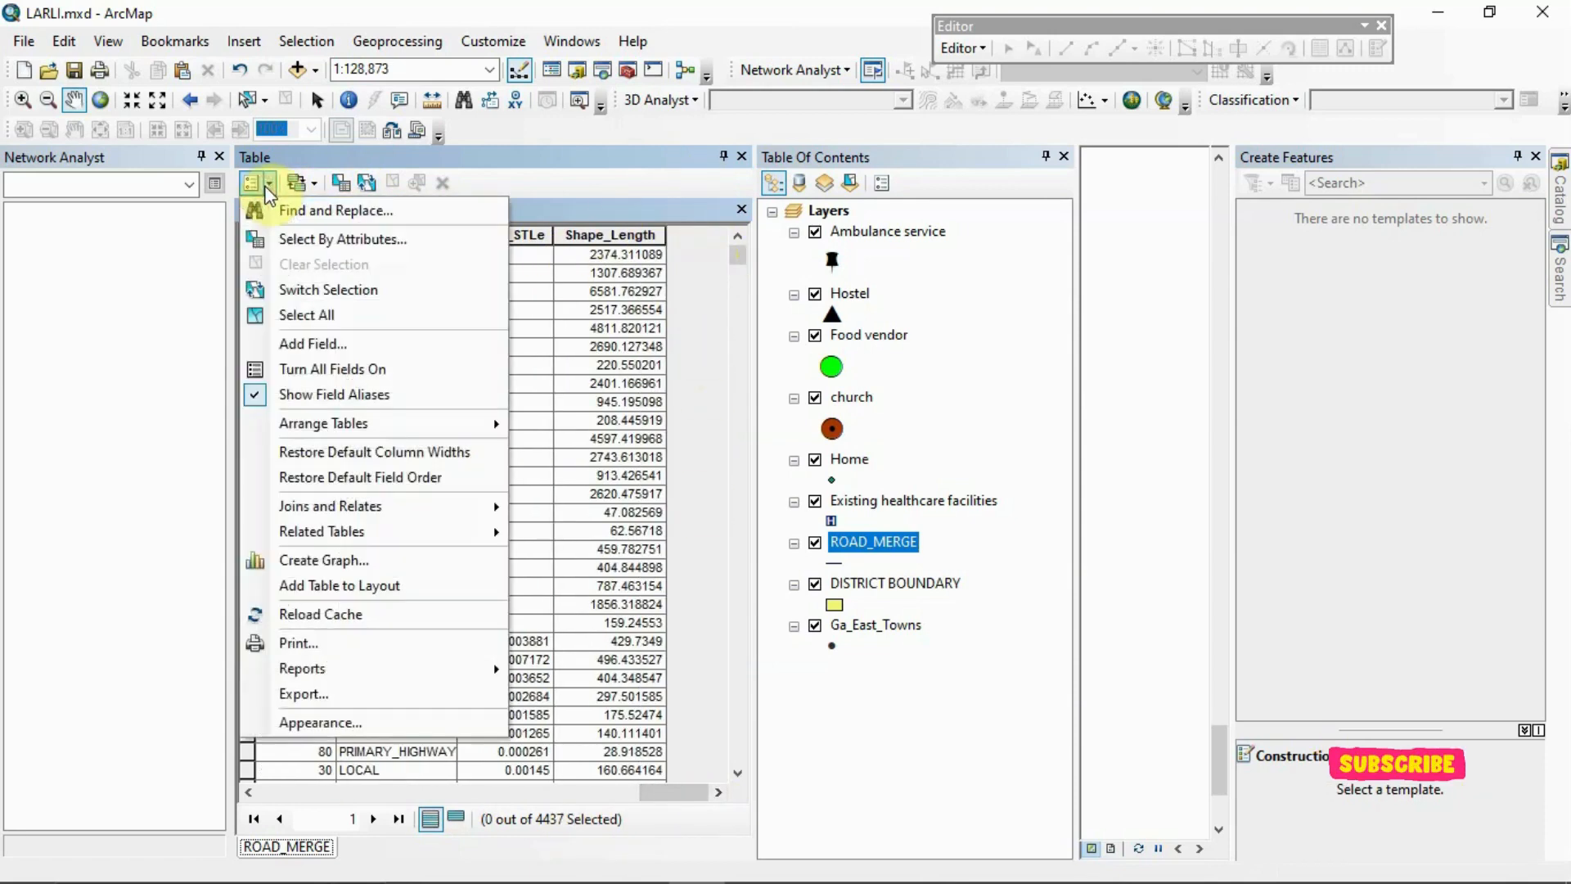
click(312, 342)
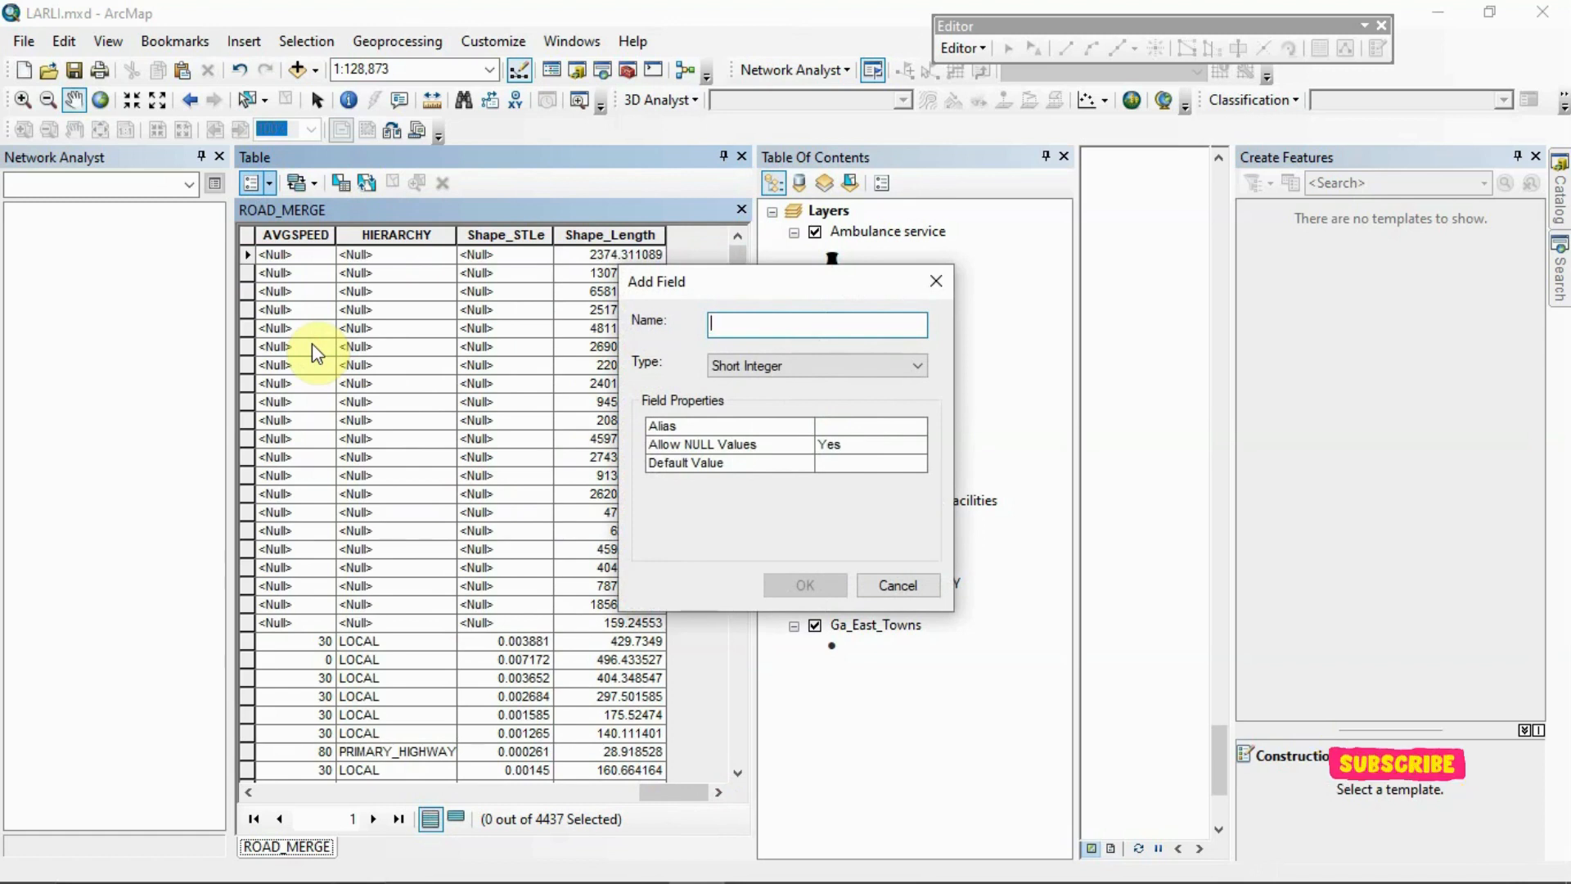
text(Lenght)
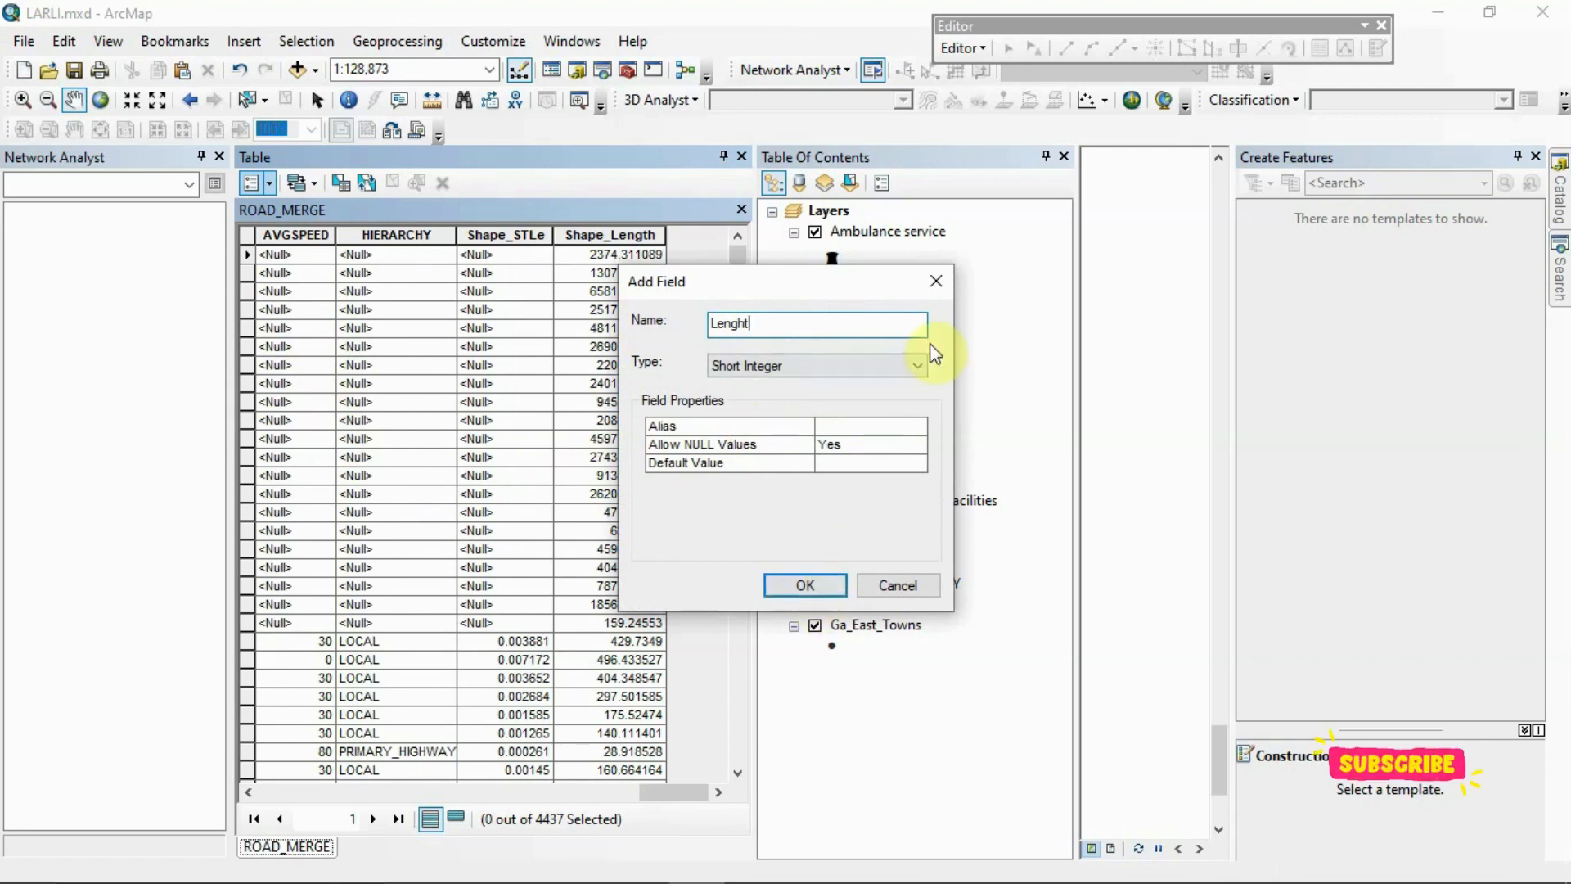
click(916, 365)
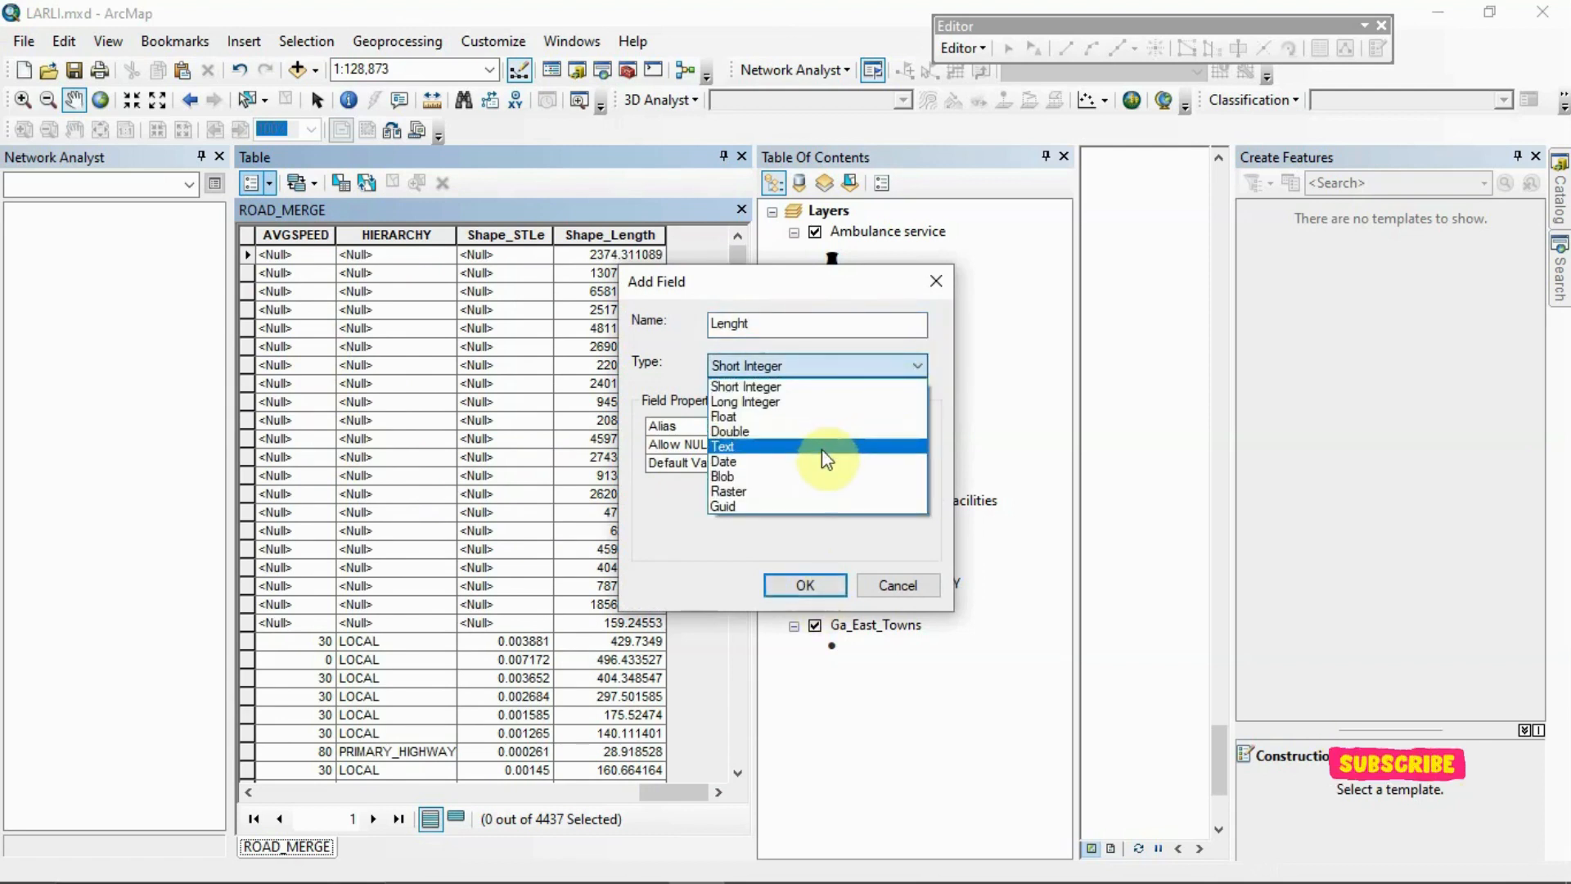
click(847, 431)
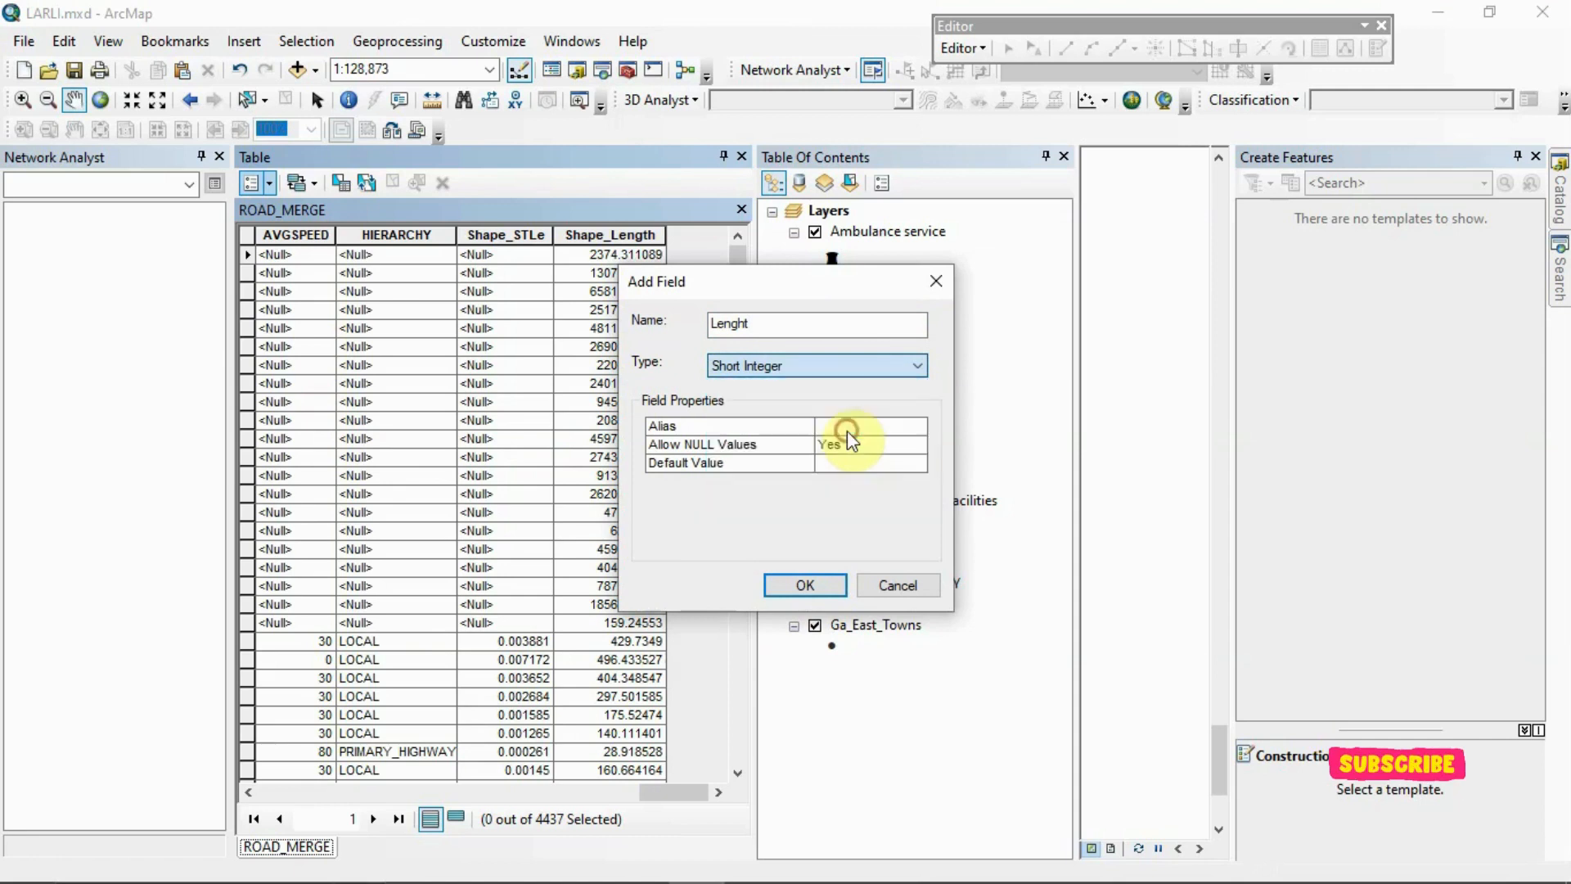
click(833, 591)
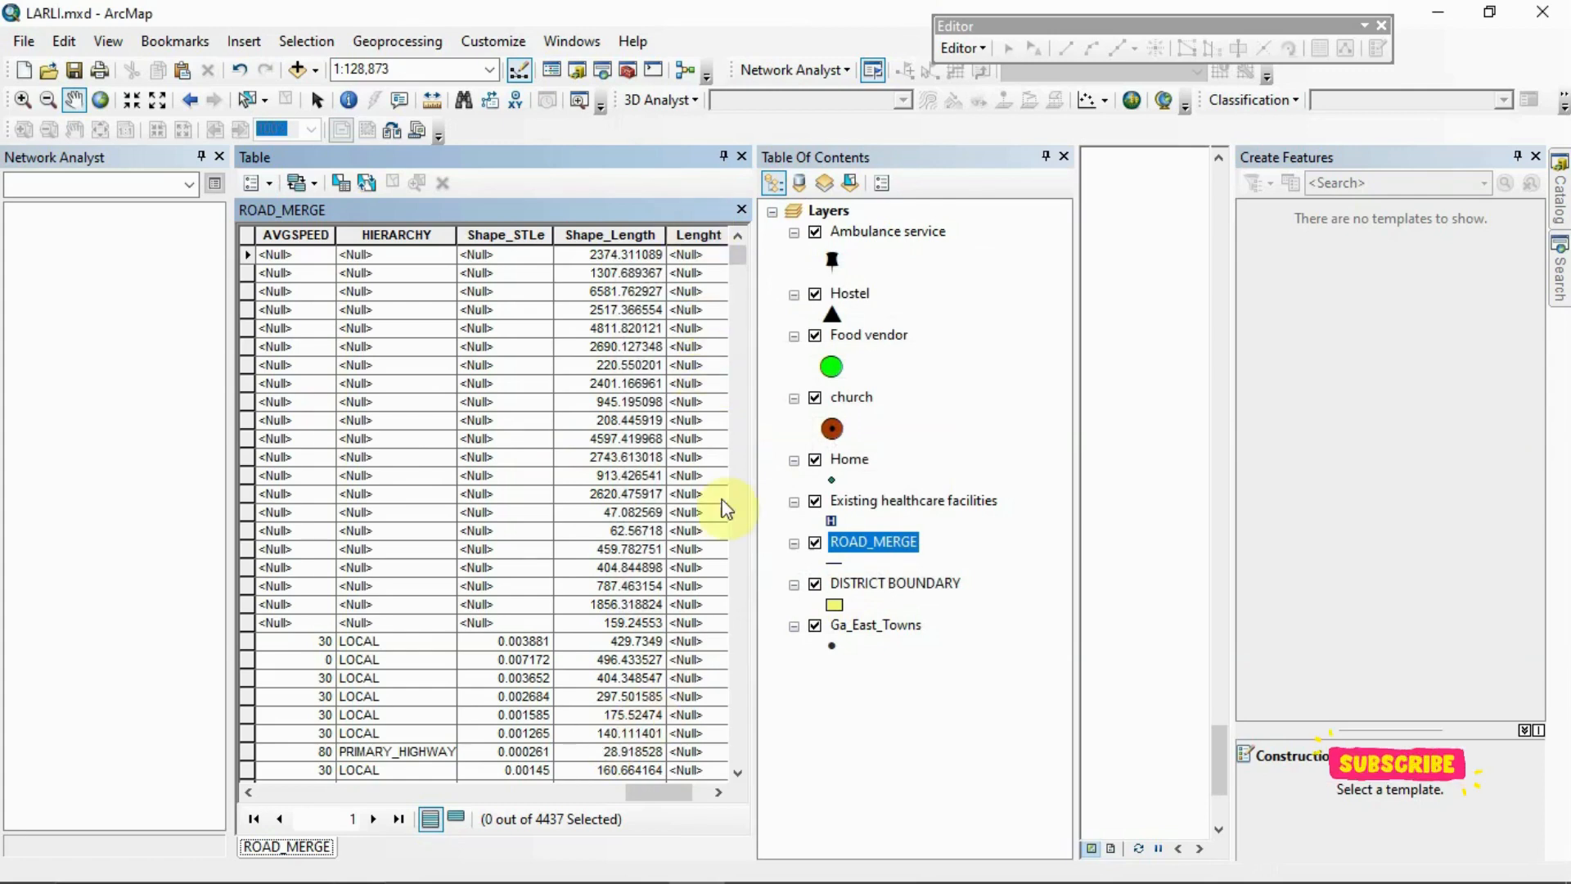
Calculate the Lenght field's geometry as Length in Miles US, using the data source's coordinate system
drag(685, 791, 368, 736)
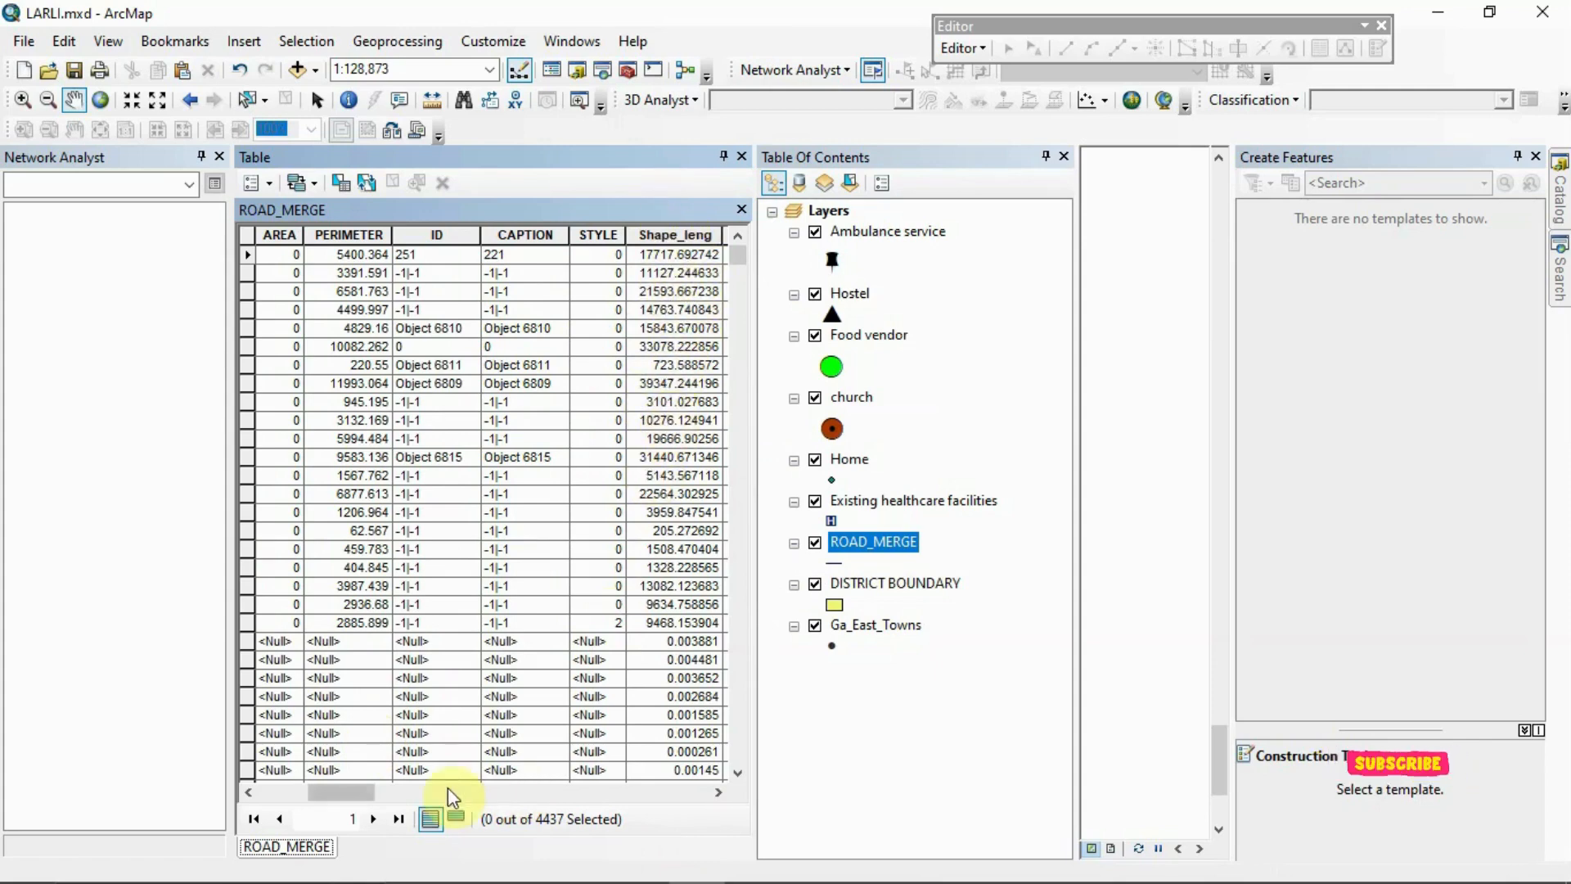
drag(356, 792, 690, 824)
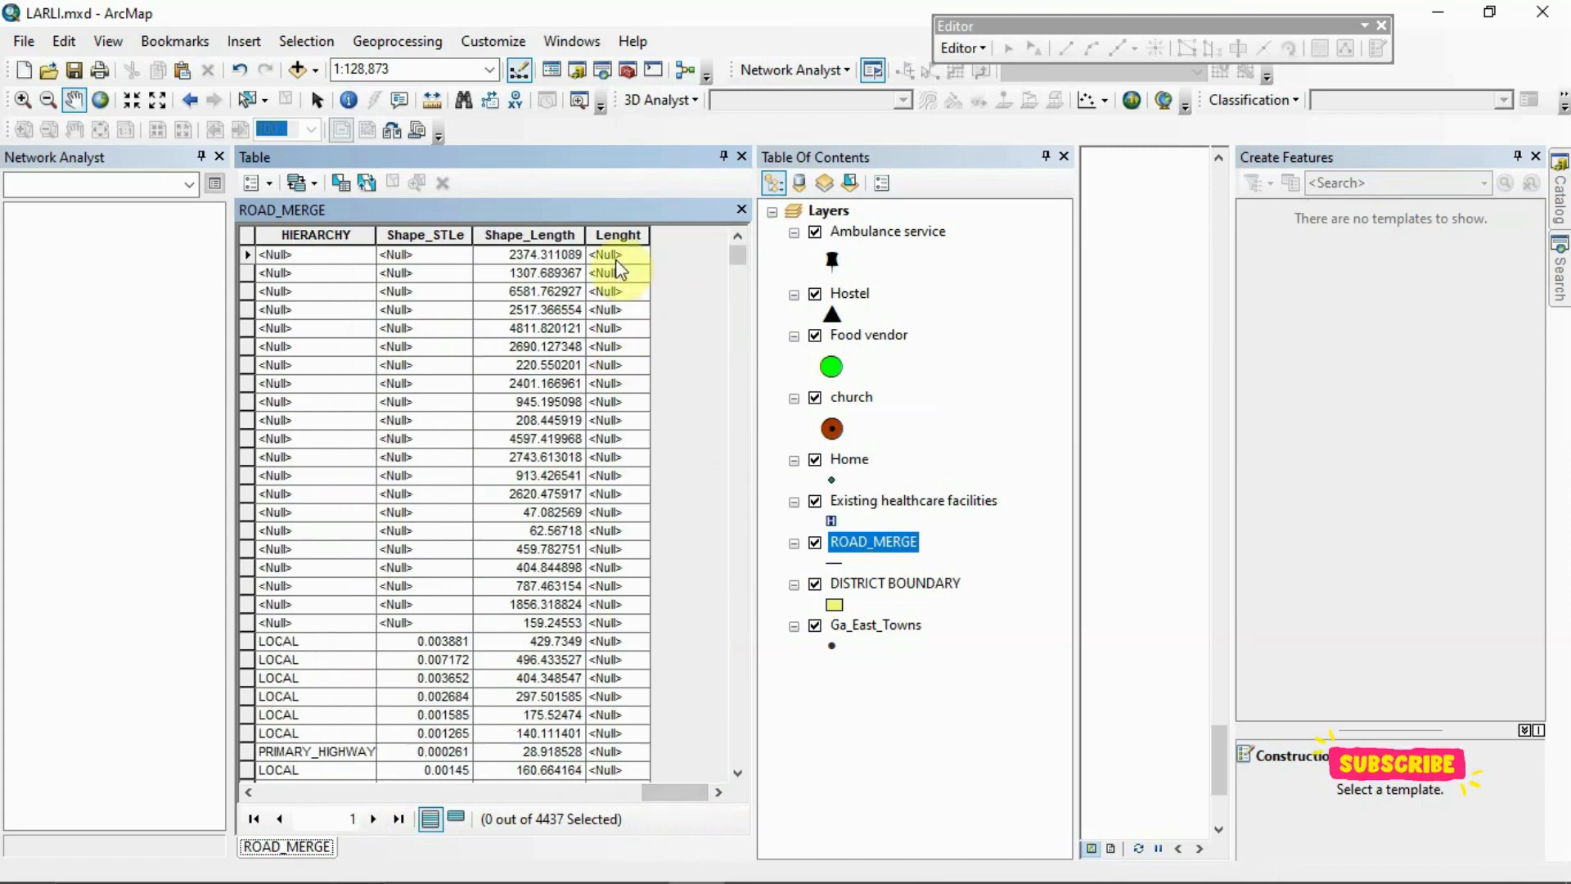
click(624, 236)
right_click(630, 241)
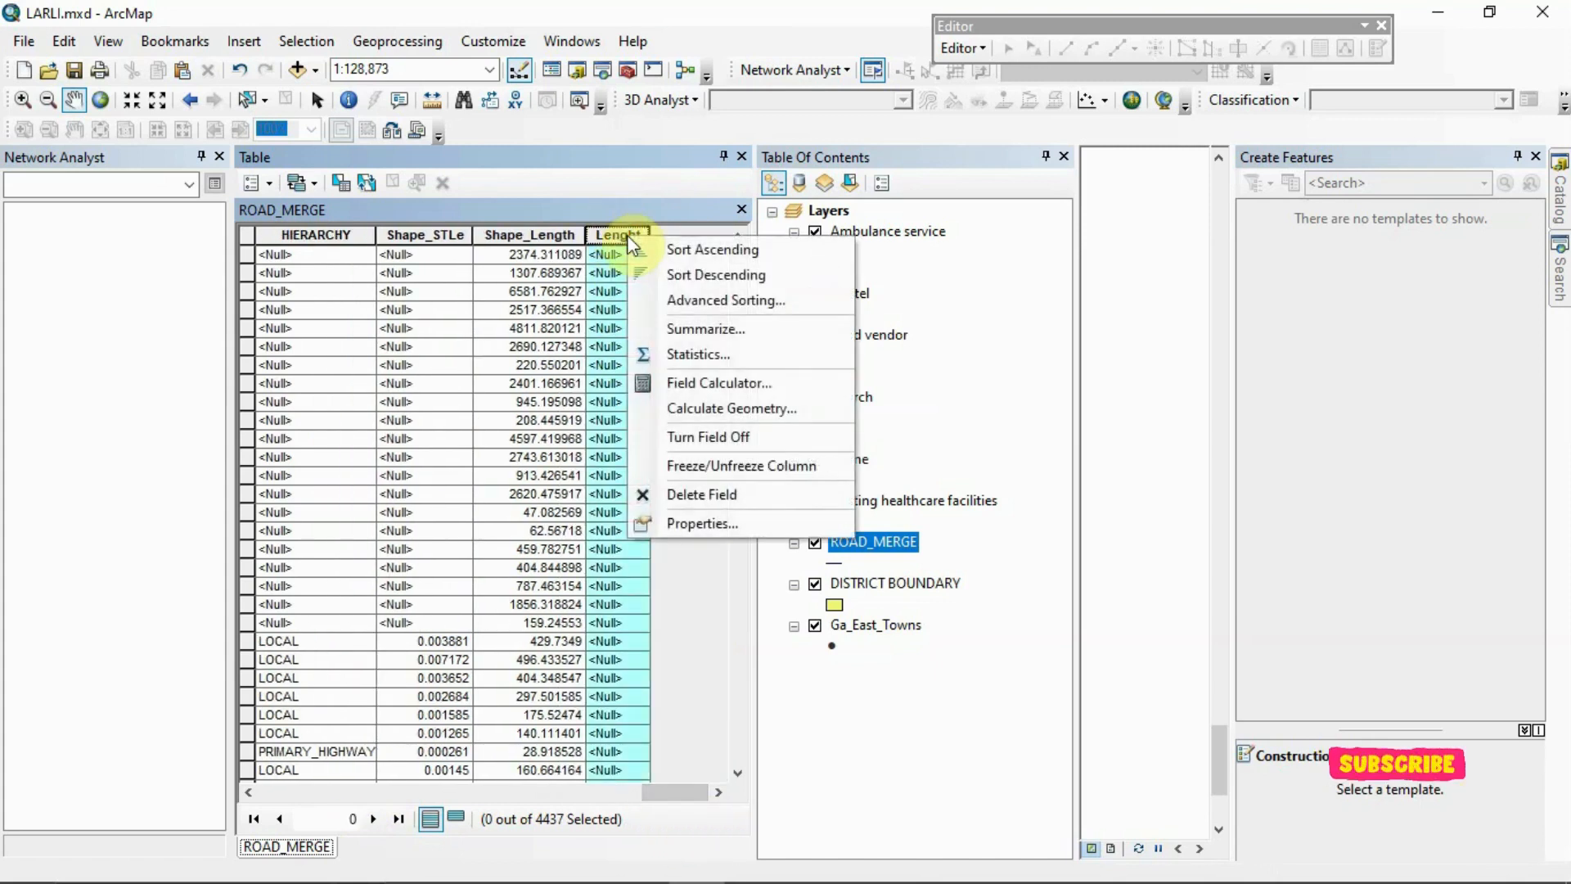
click(680, 406)
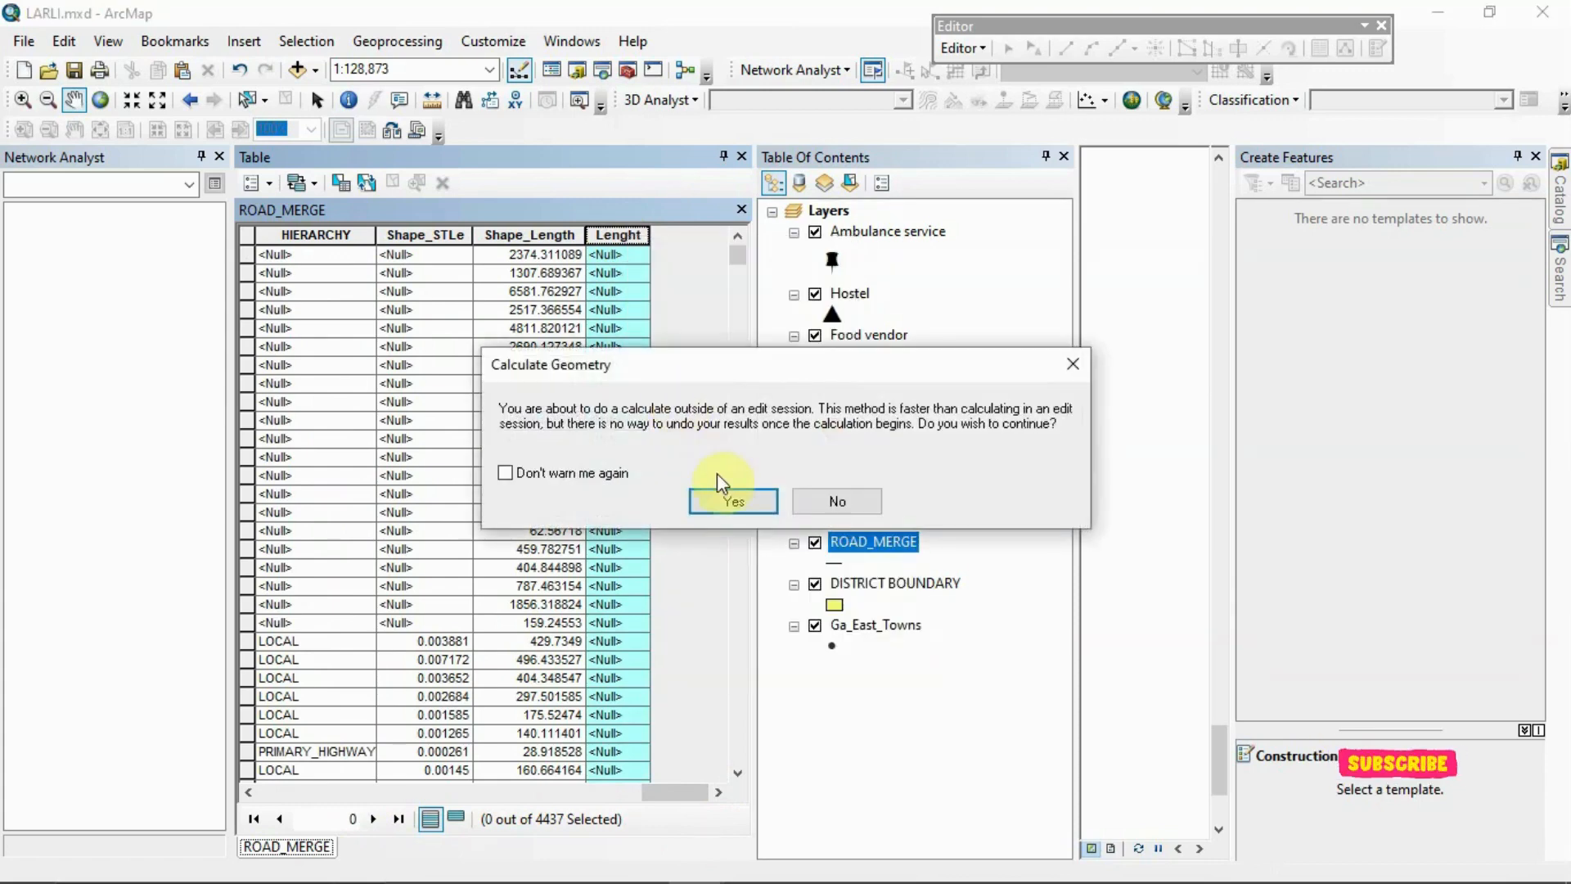
click(725, 494)
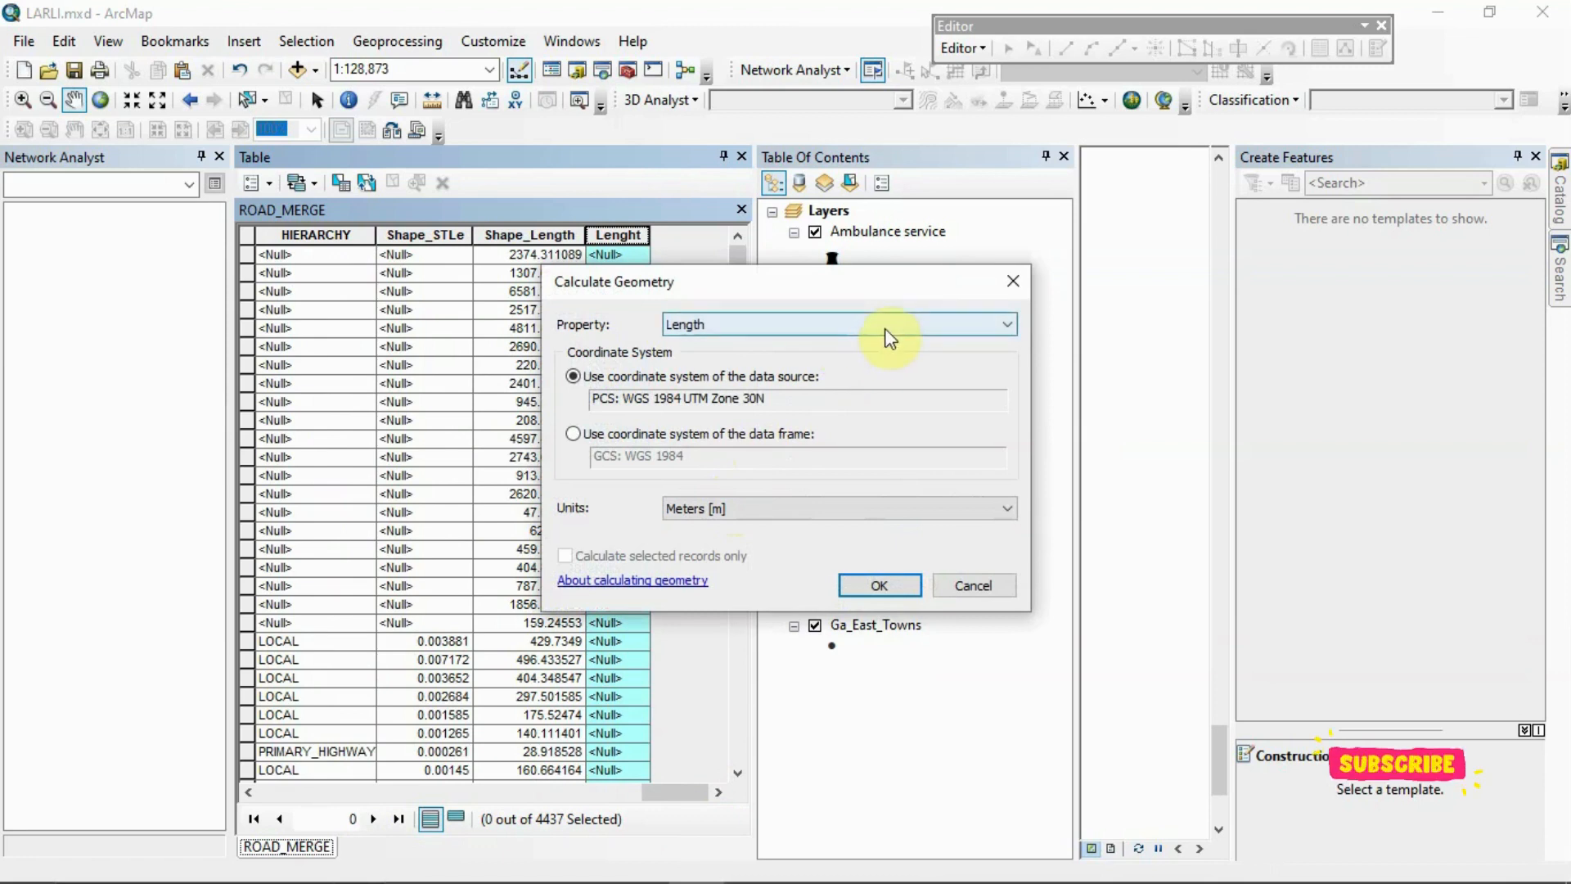
click(922, 510)
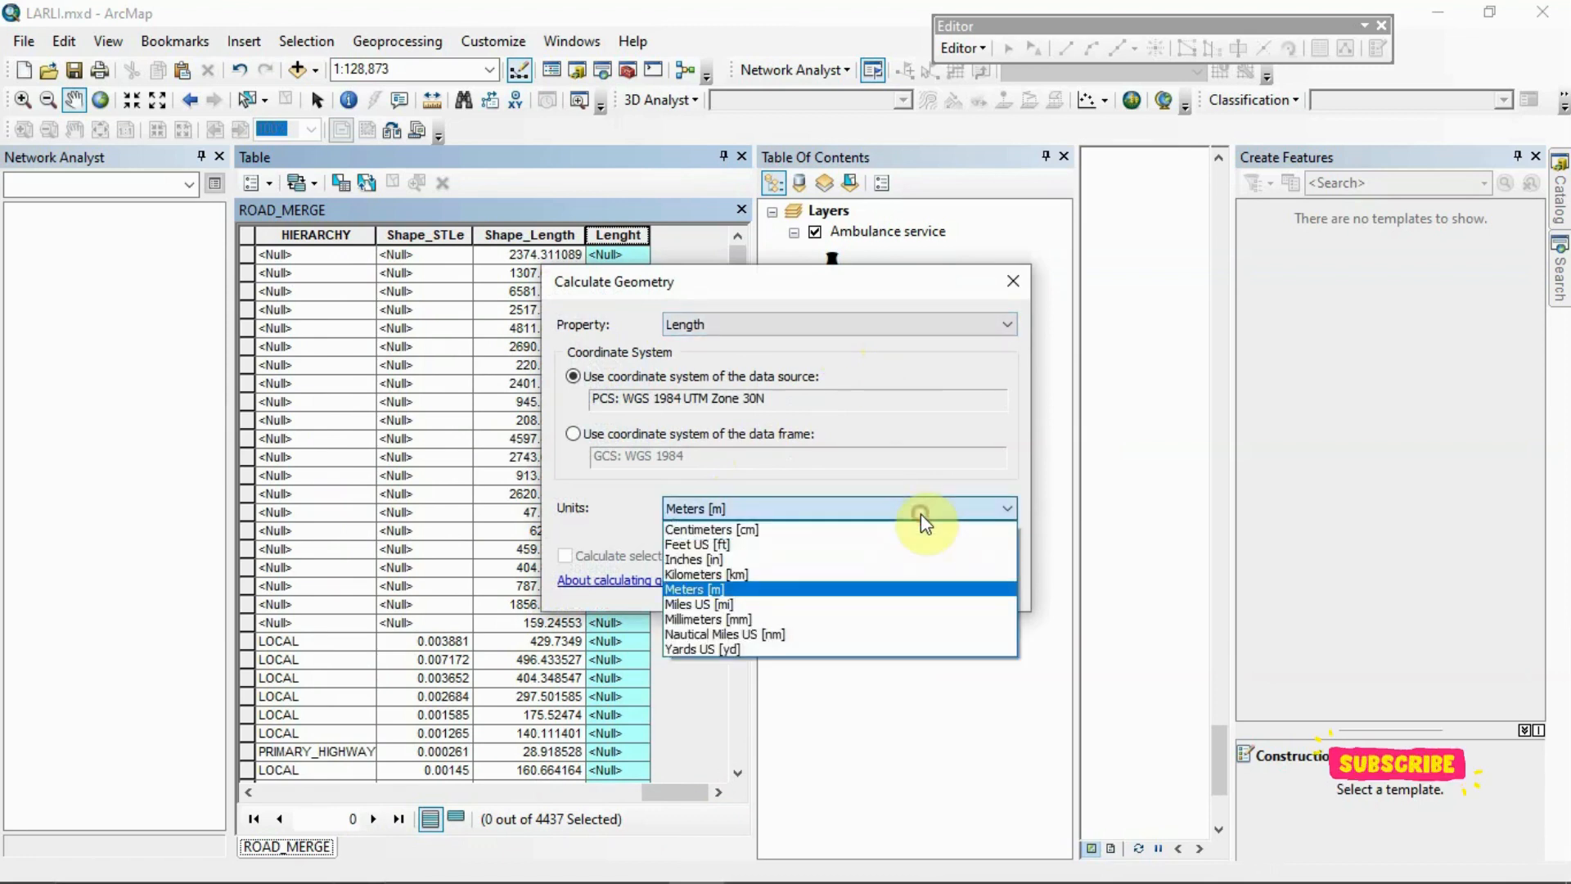
click(731, 607)
click(871, 583)
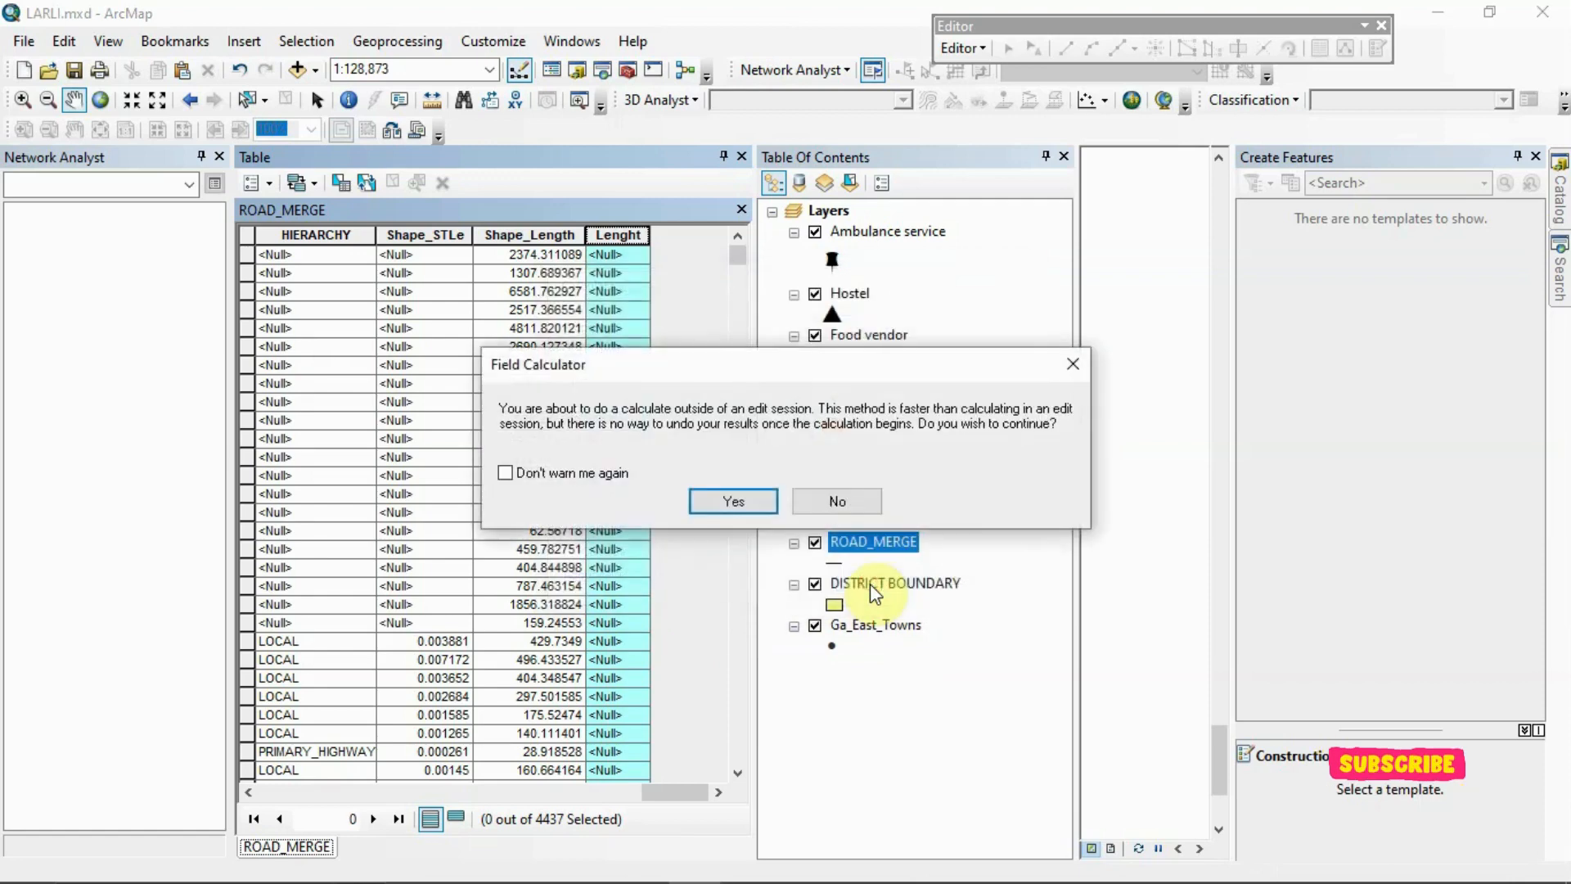
click(743, 504)
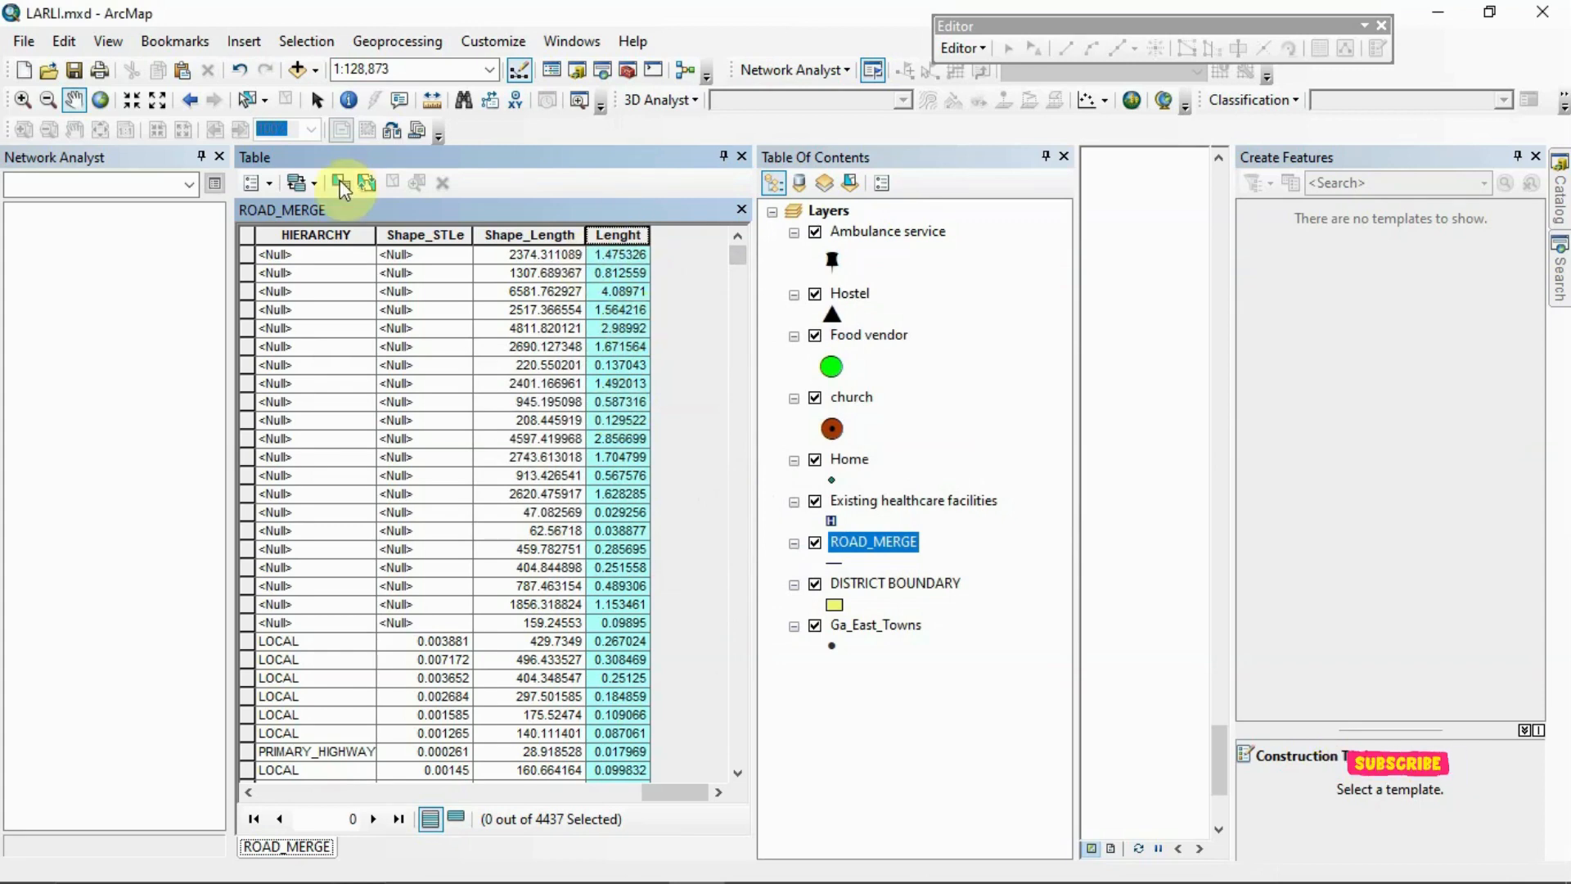
Add a new field named m with the Double type to the ROAD_MERGE table
click(270, 183)
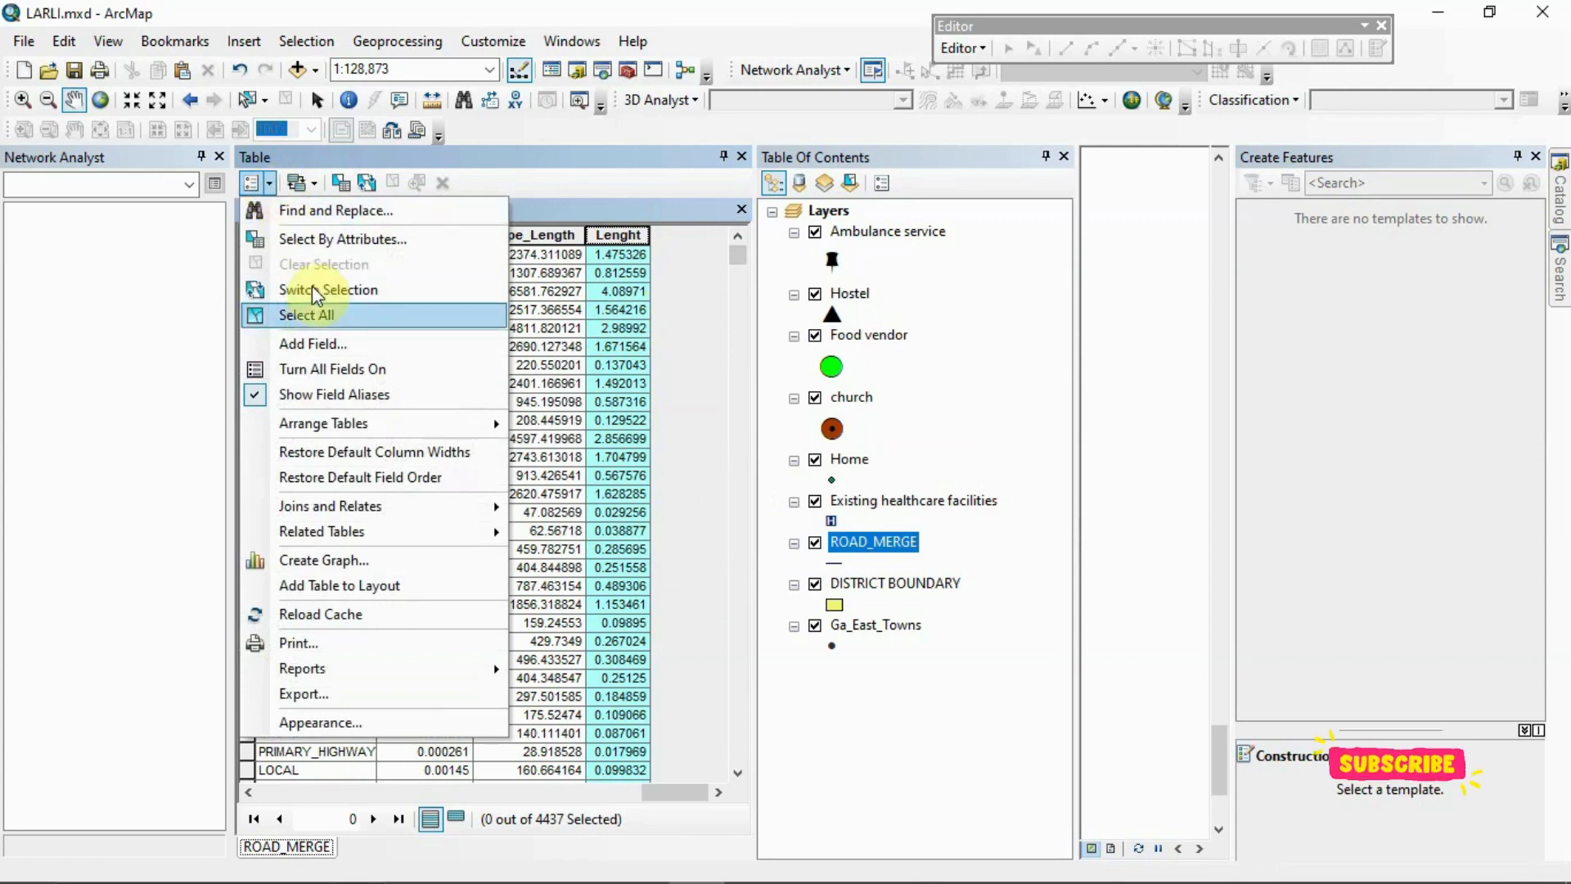
click(415, 347)
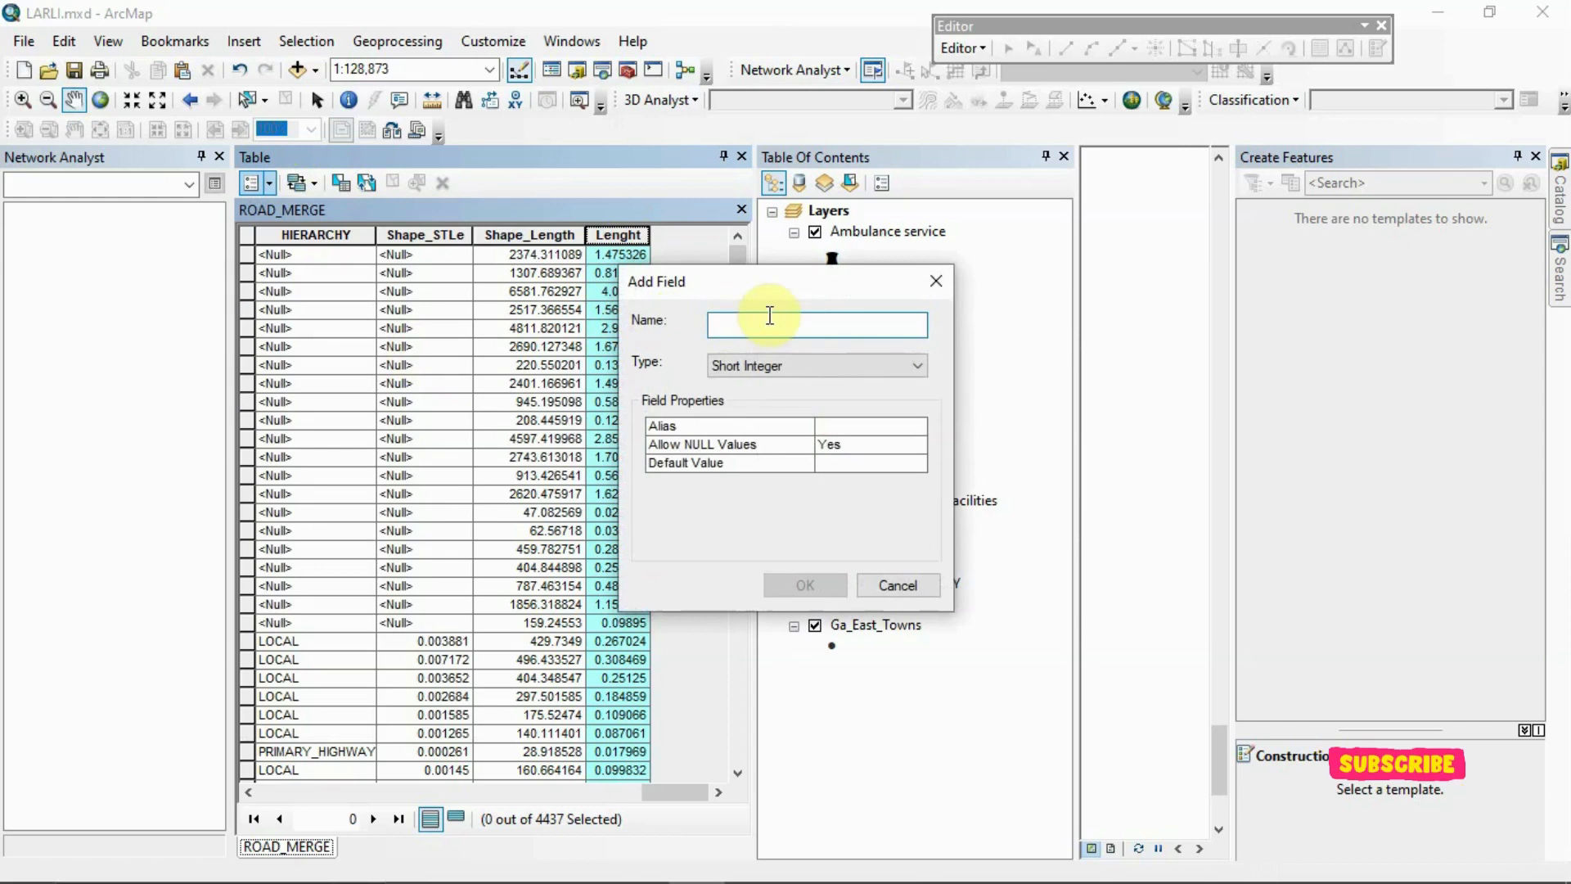
text(m)
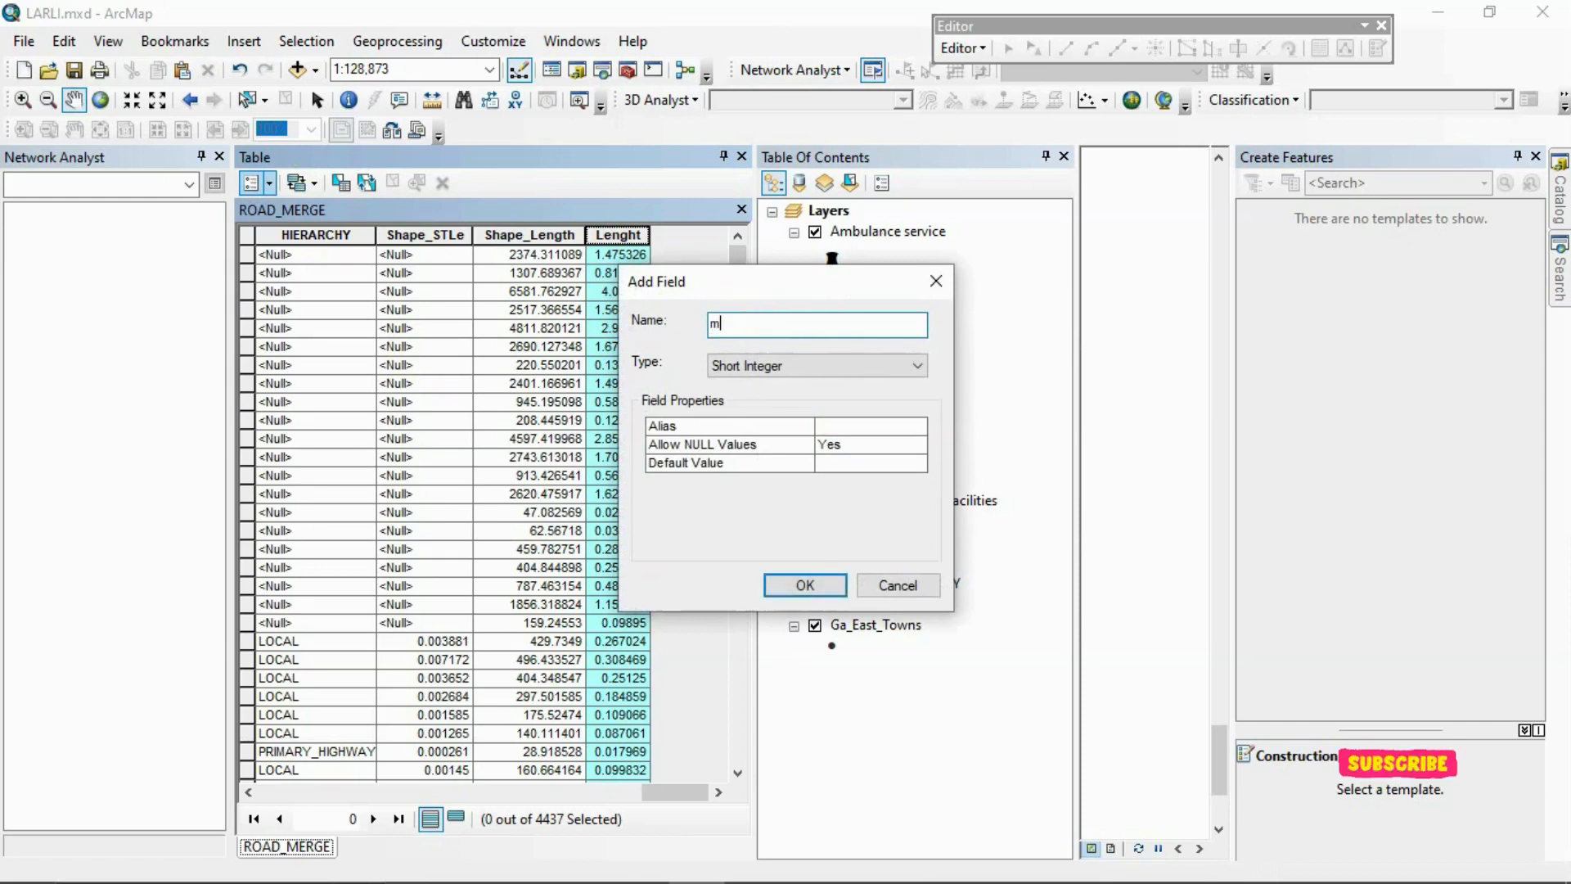
click(866, 369)
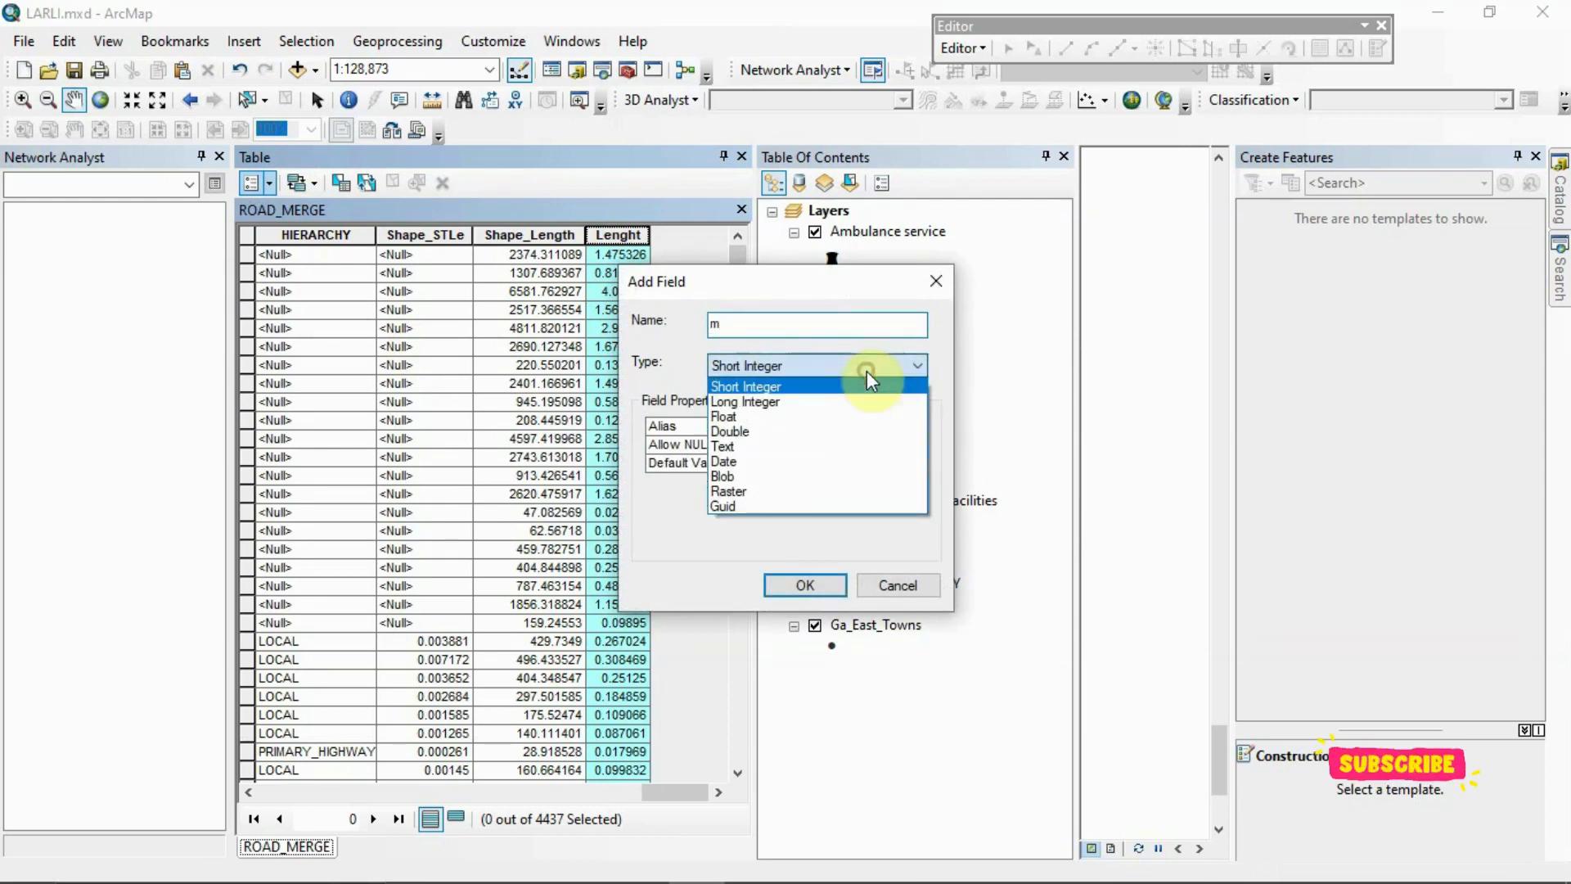
click(825, 433)
click(815, 584)
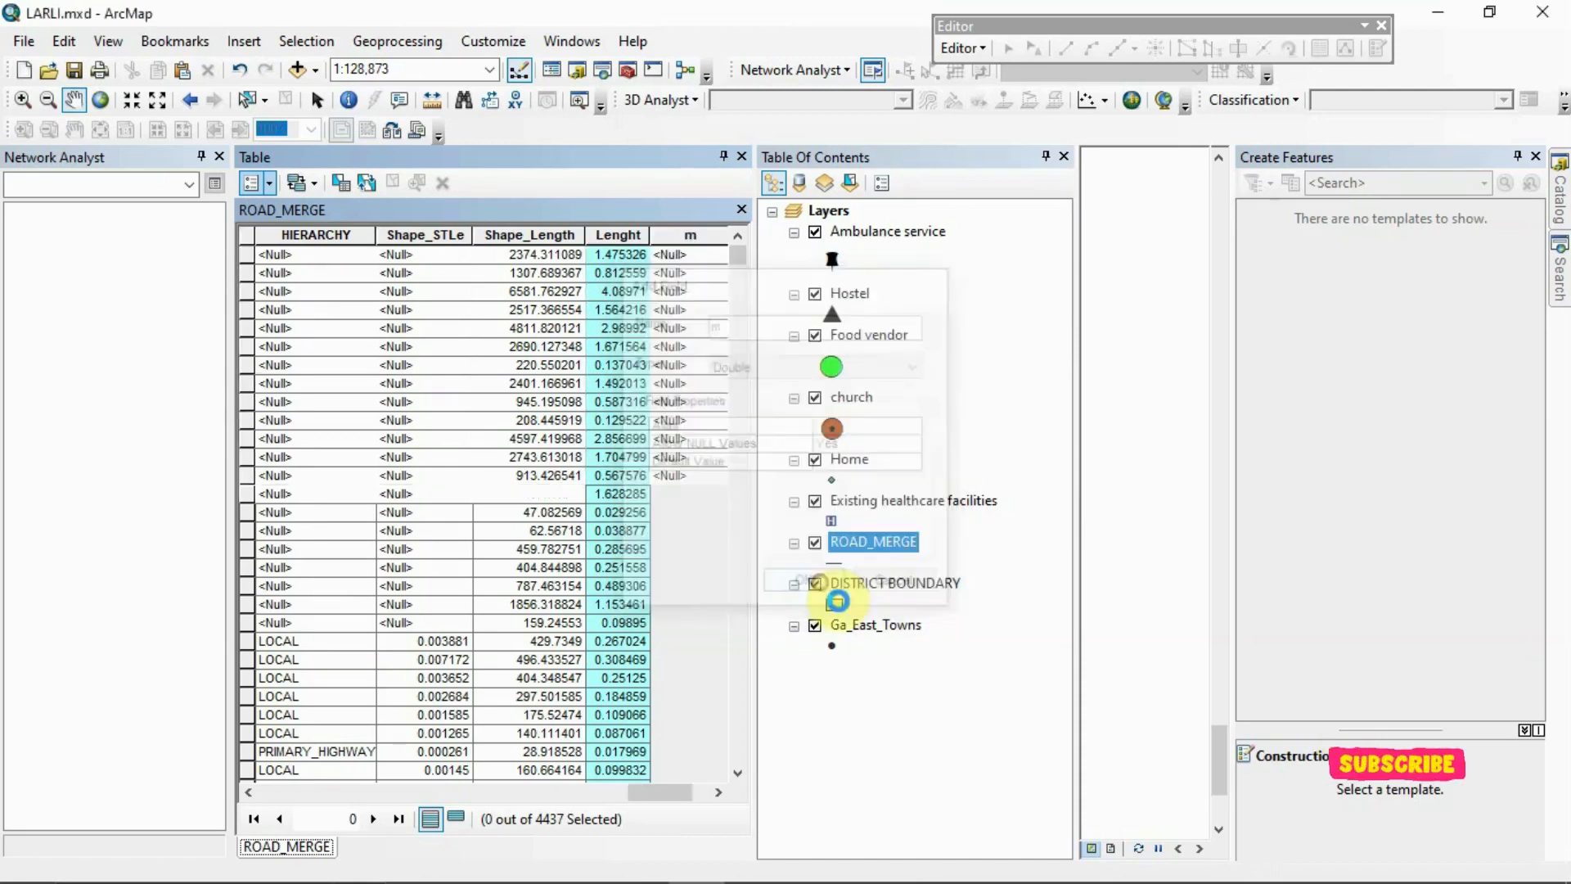
Start a field calculation for the m field outside an edit session and build the expression [Lenght] / [AVGSPEED]
click(672, 235)
right_click(671, 235)
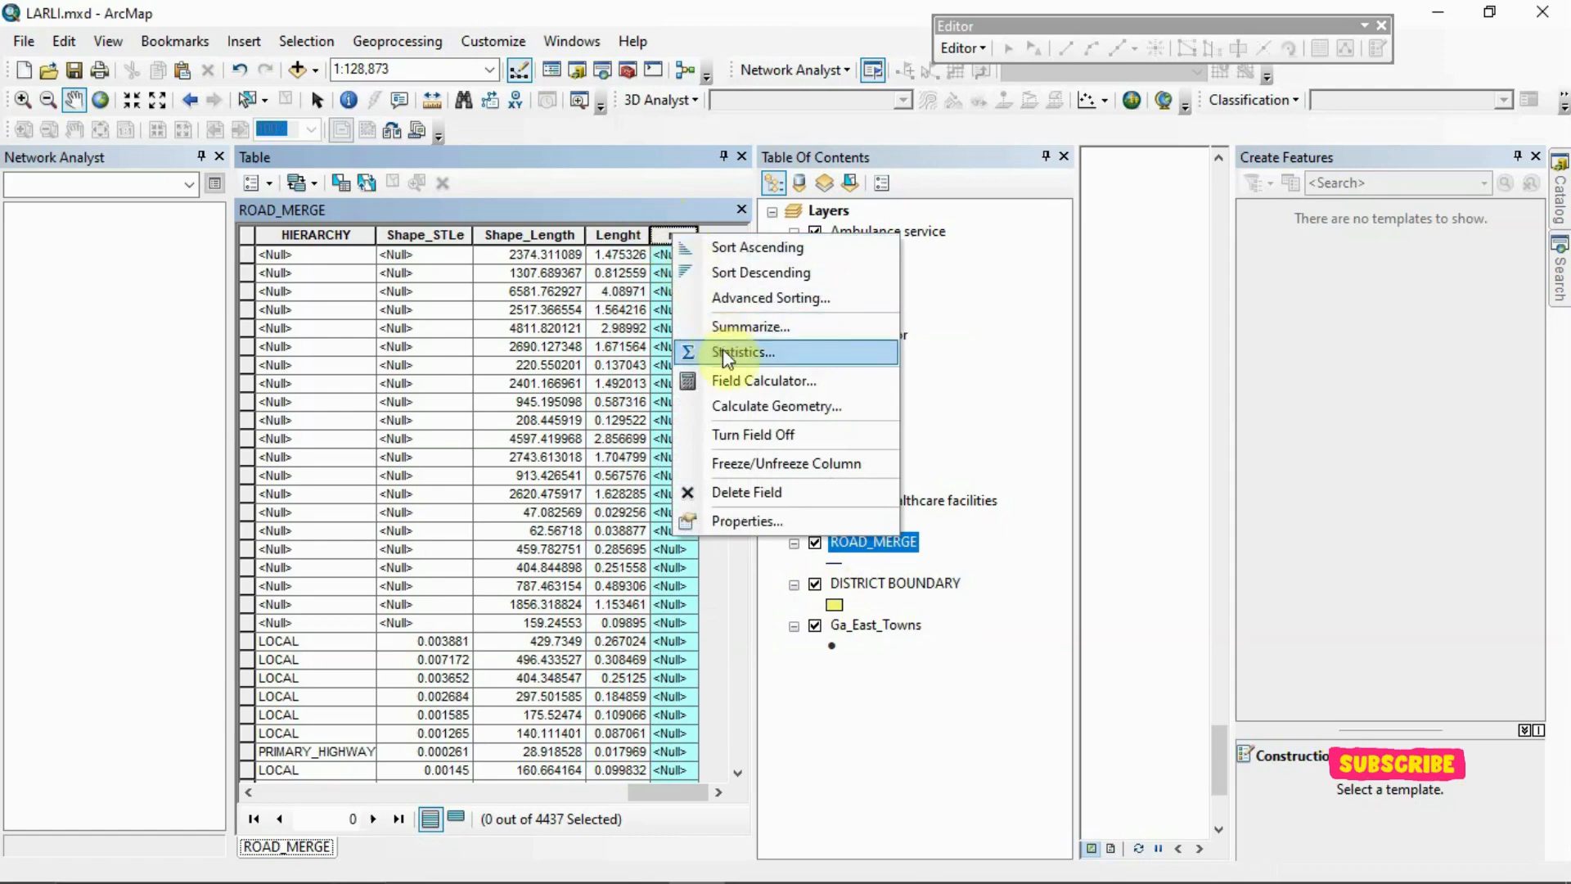
click(725, 381)
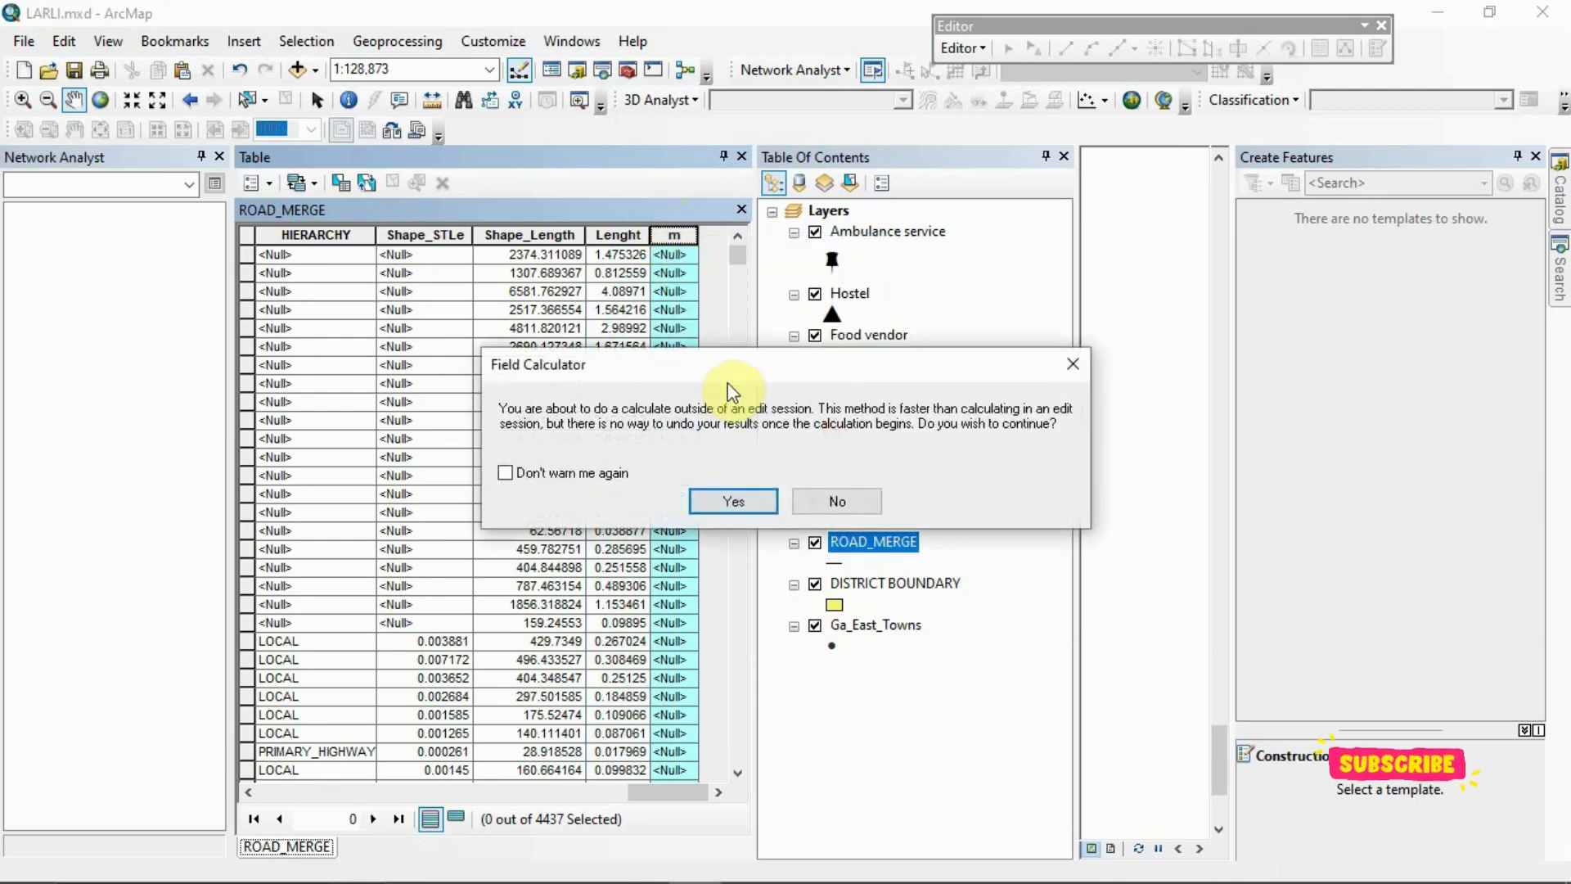
click(755, 502)
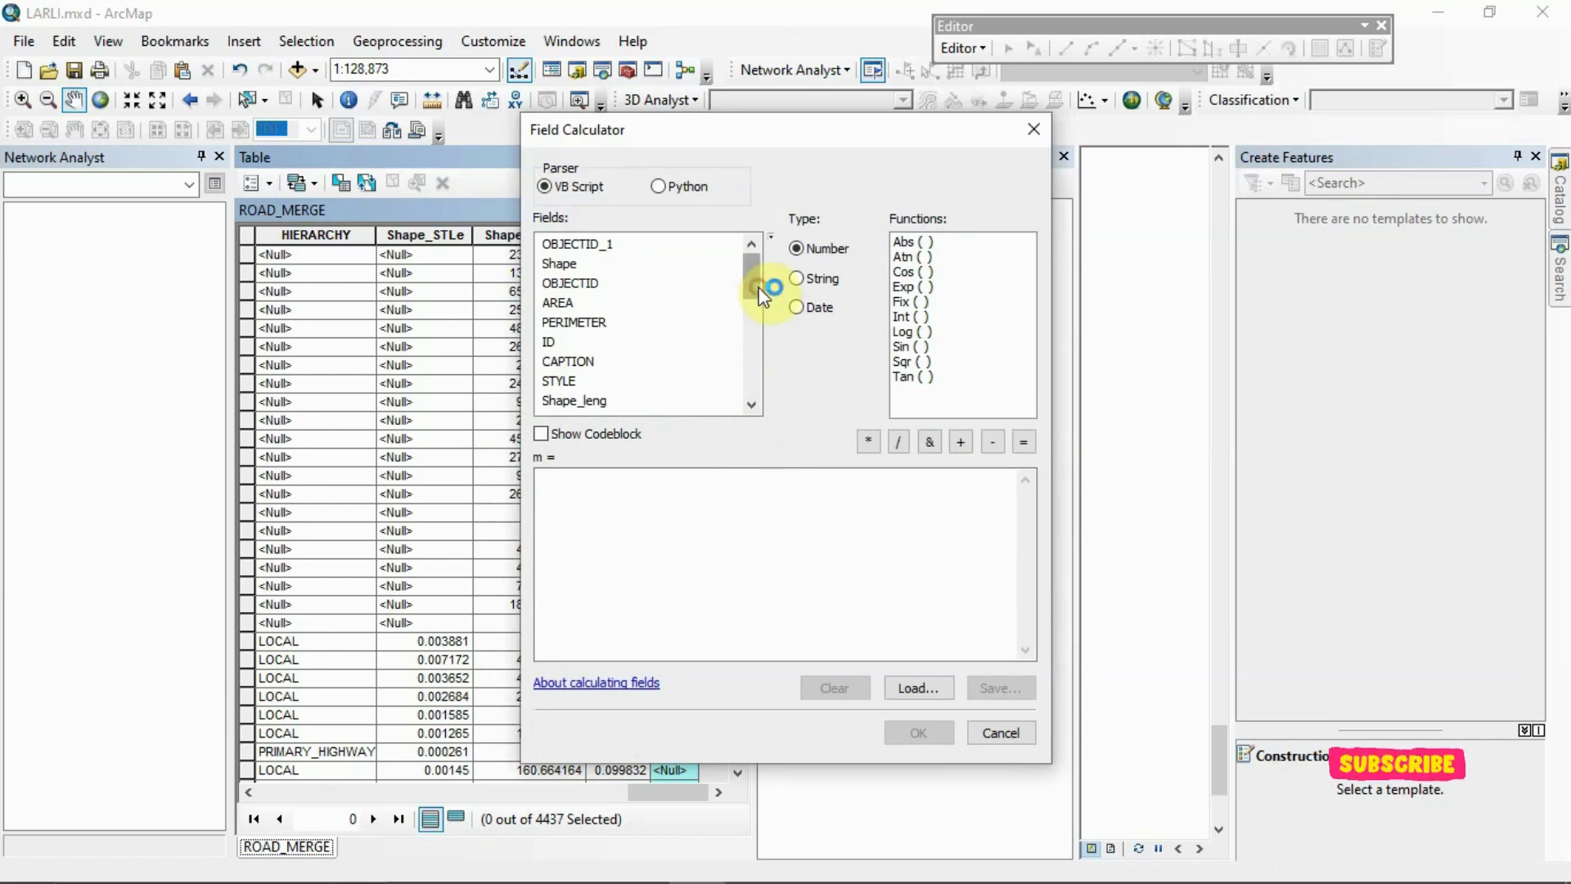
drag(758, 288, 762, 401)
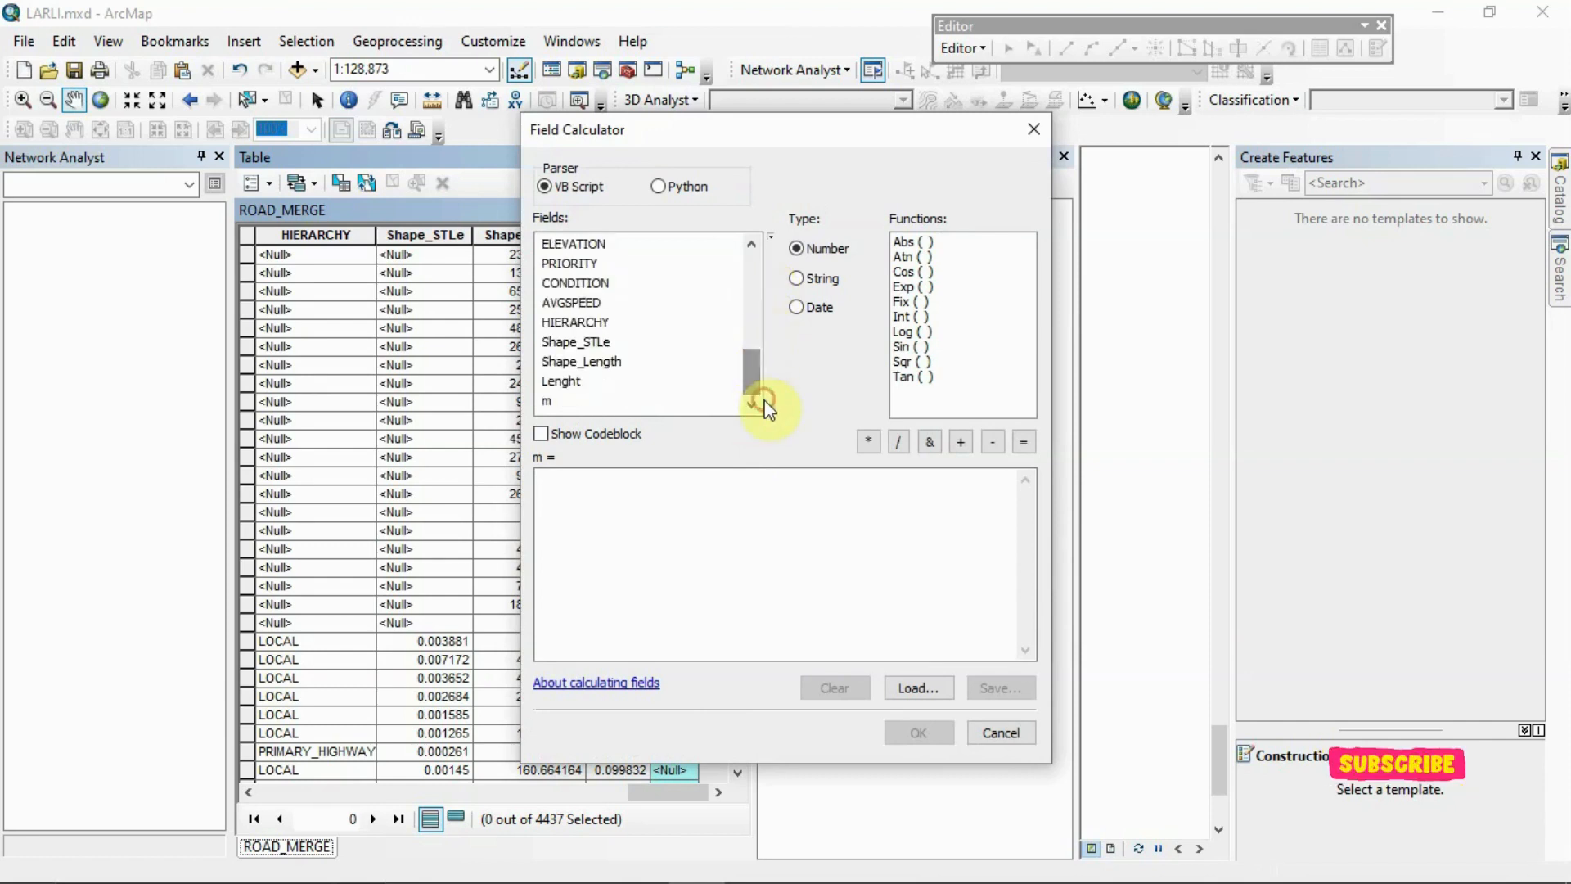
double_click(563, 382)
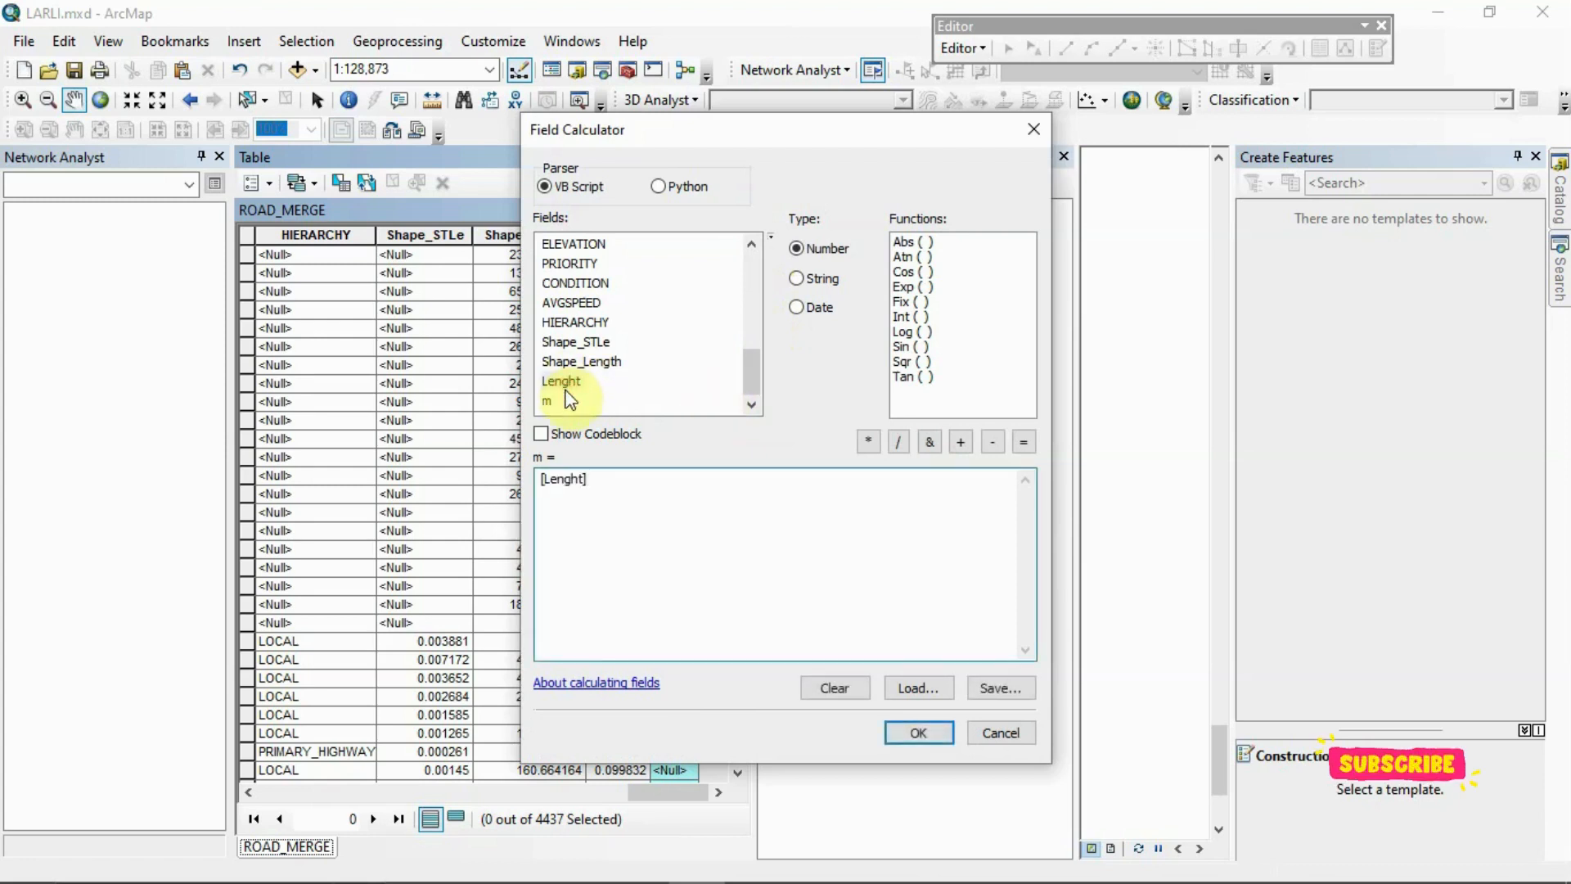
click(900, 443)
double_click(596, 302)
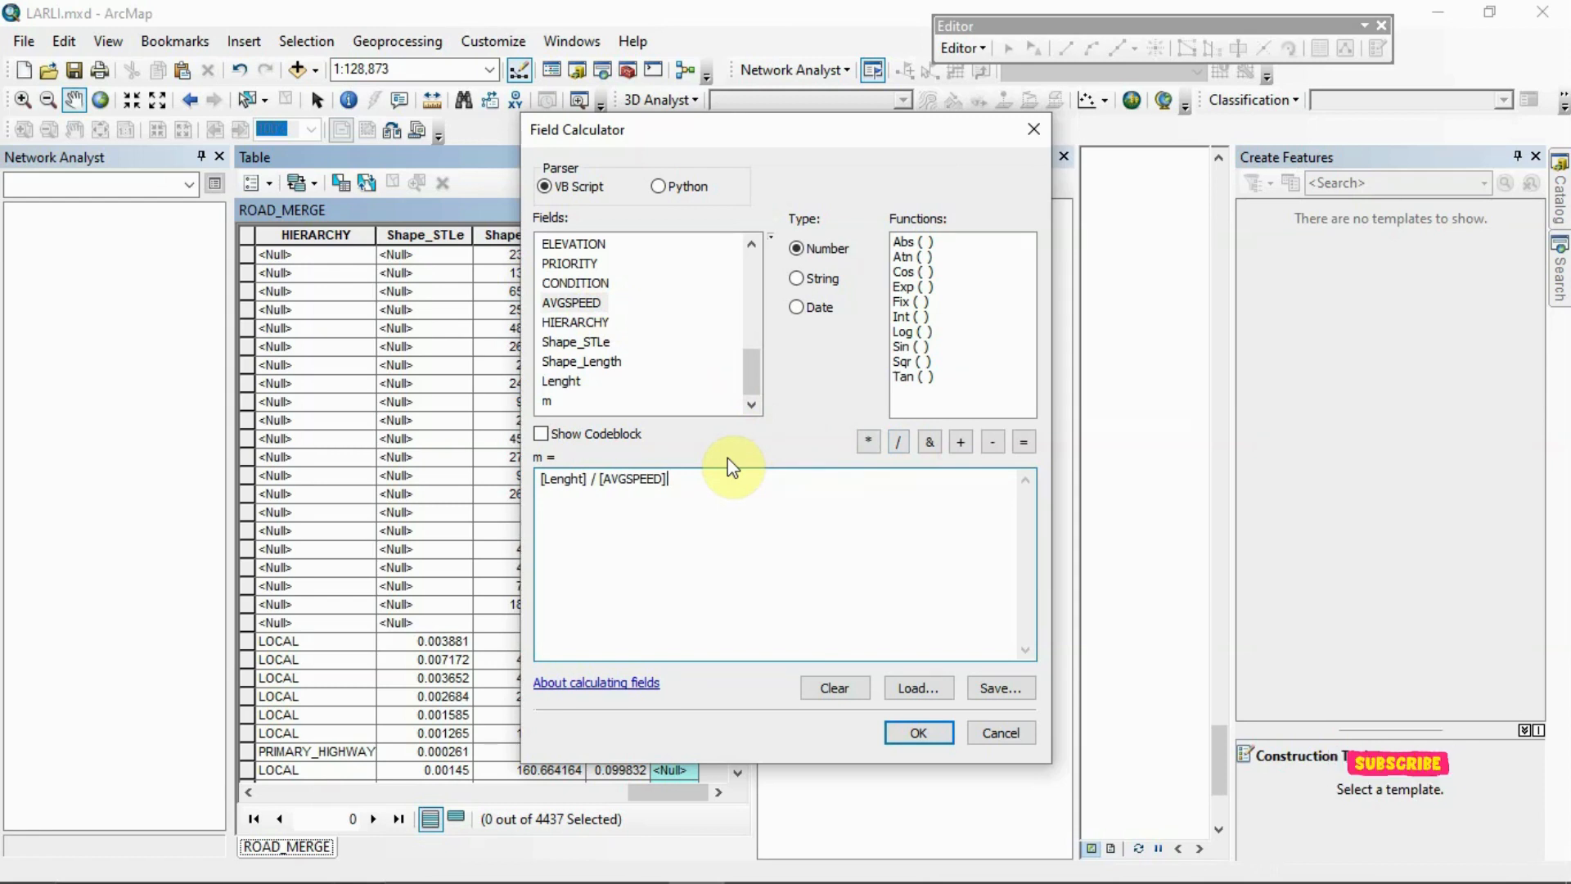
Enclose the [Lenght] / [AVGSPEED] division in parentheses, add a multiplication after it, and run the calculation for the m field
key(Left)
key(Left)
key(Left)
key(Left)
key(Left)
key(Left)
key(Left)
key(Left)
key(Left)
key(Left)
key(Left)
key(Left)
key(Left)
key(Left)
key(Left)
key(Left)
key(Left)
key(Left)
key(Left)
key(Left)
text(()
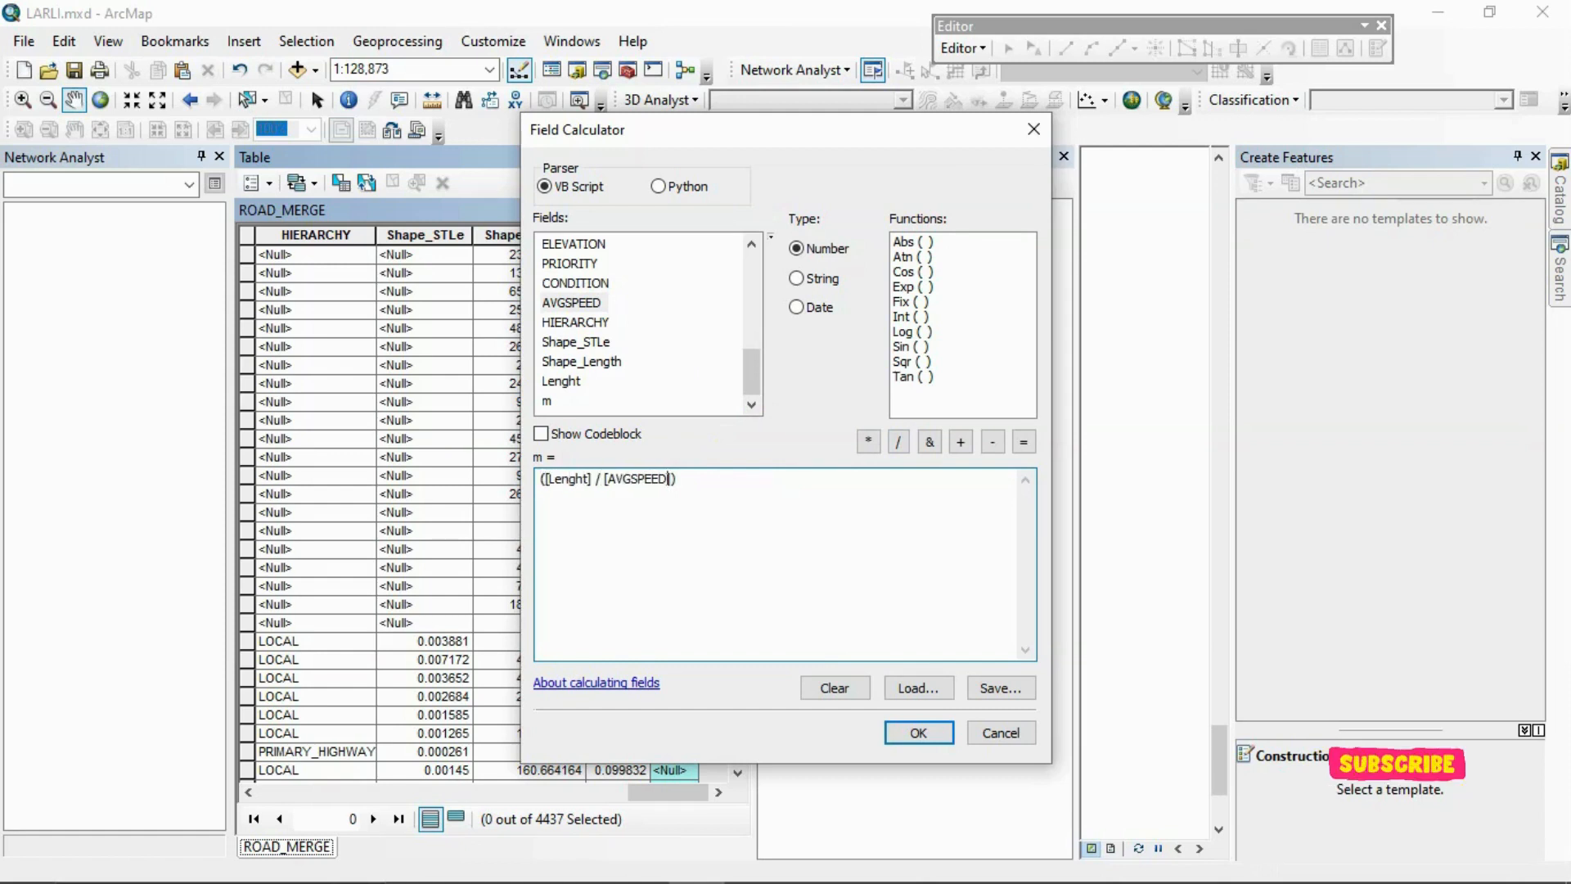
click(868, 443)
click(910, 731)
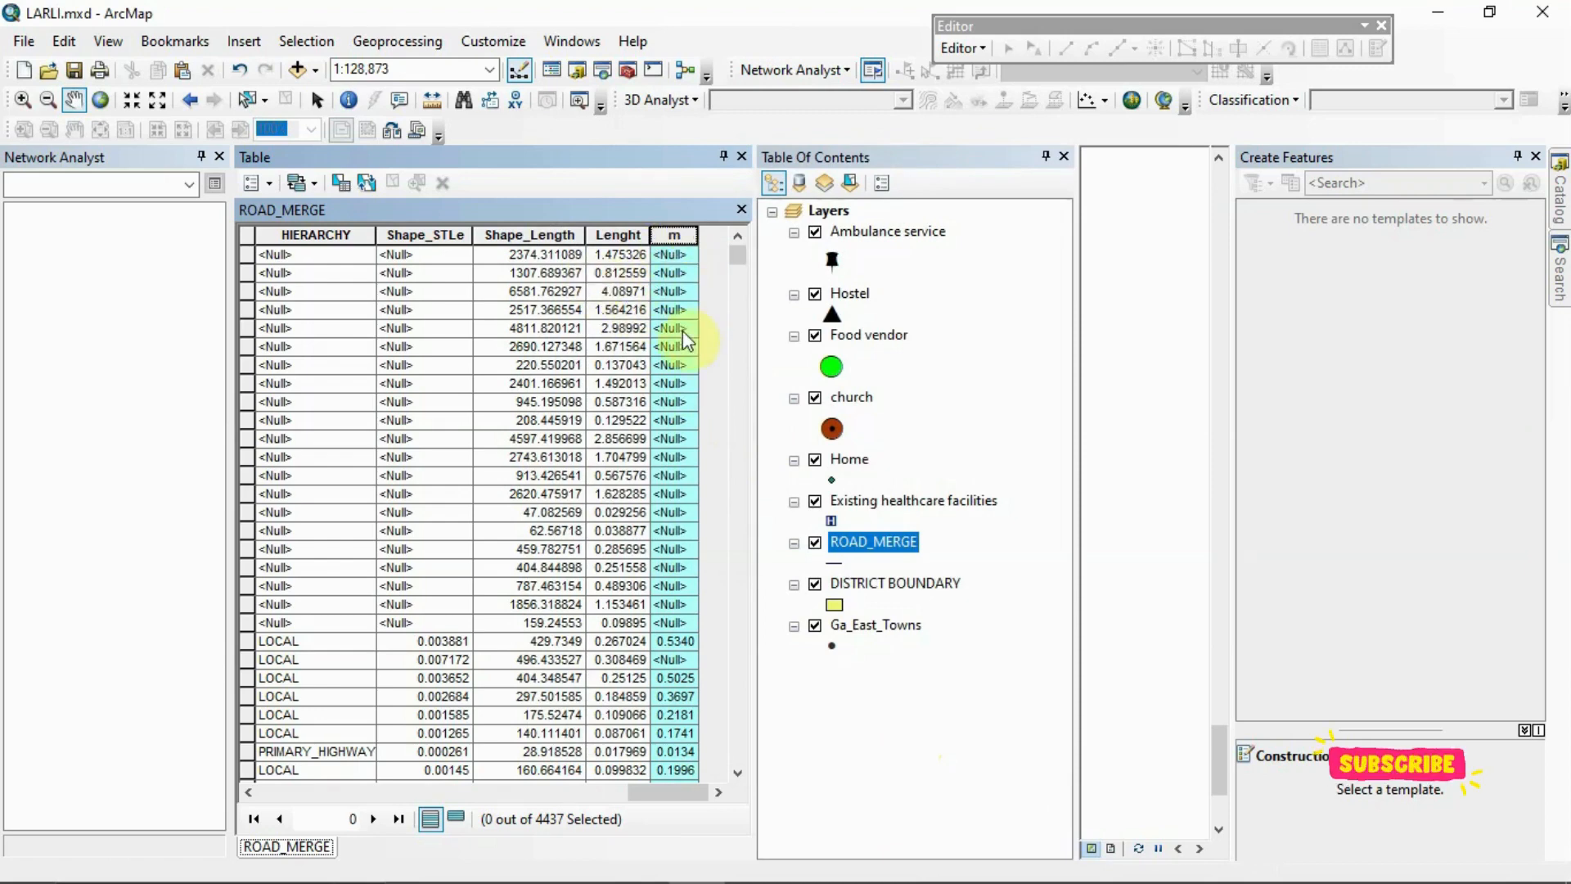
Review the calculated m values across the ROAD_MERGE records and close the attribute table
click(741, 257)
drag(741, 257, 746, 291)
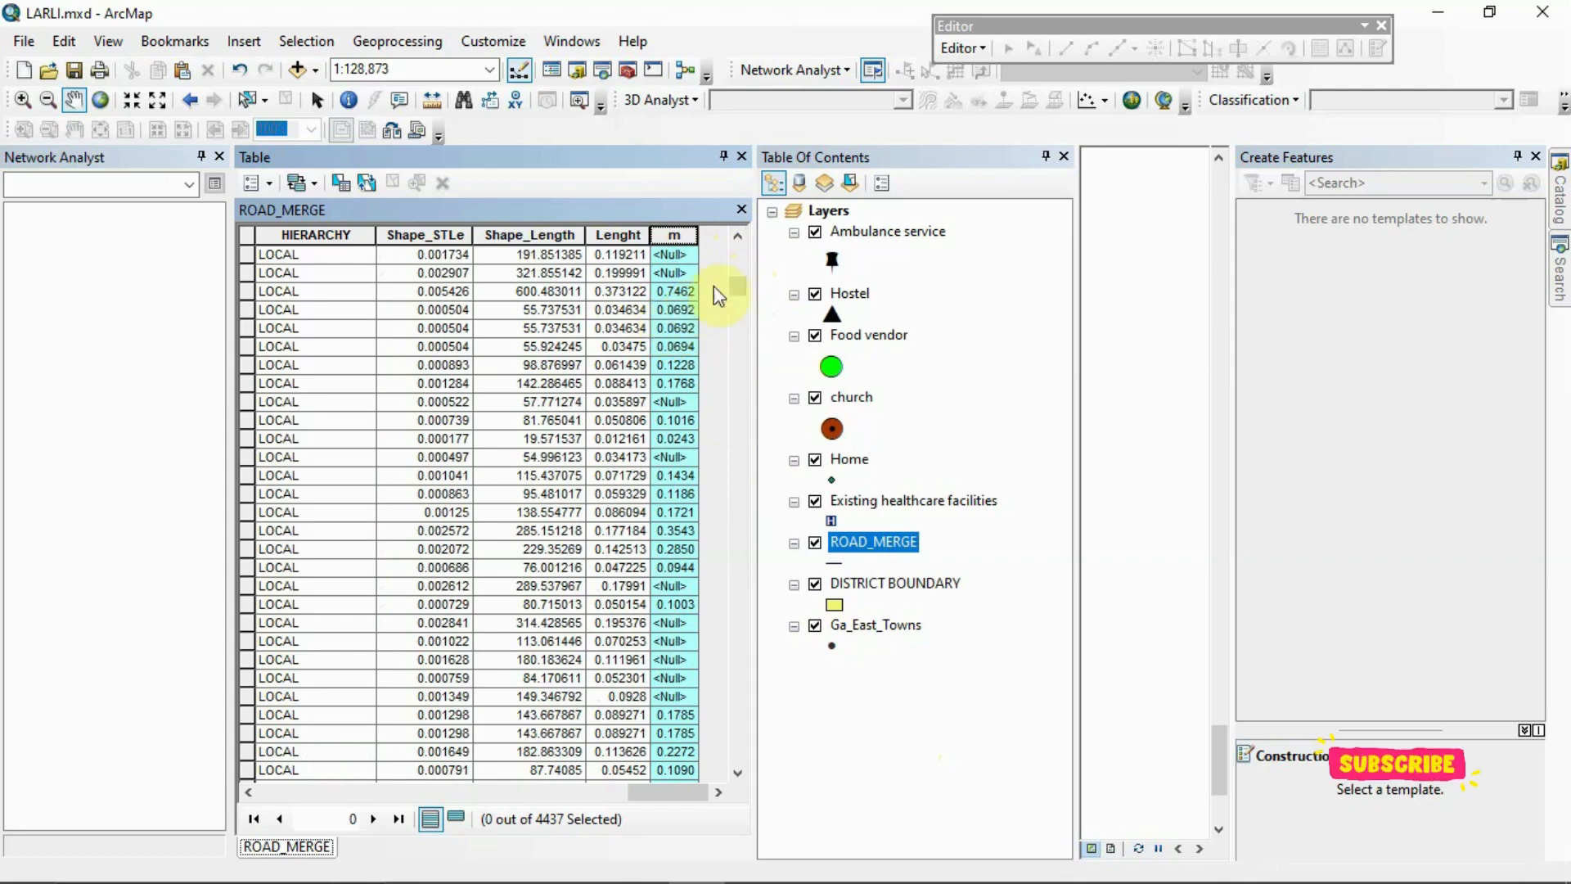
drag(734, 288, 749, 487)
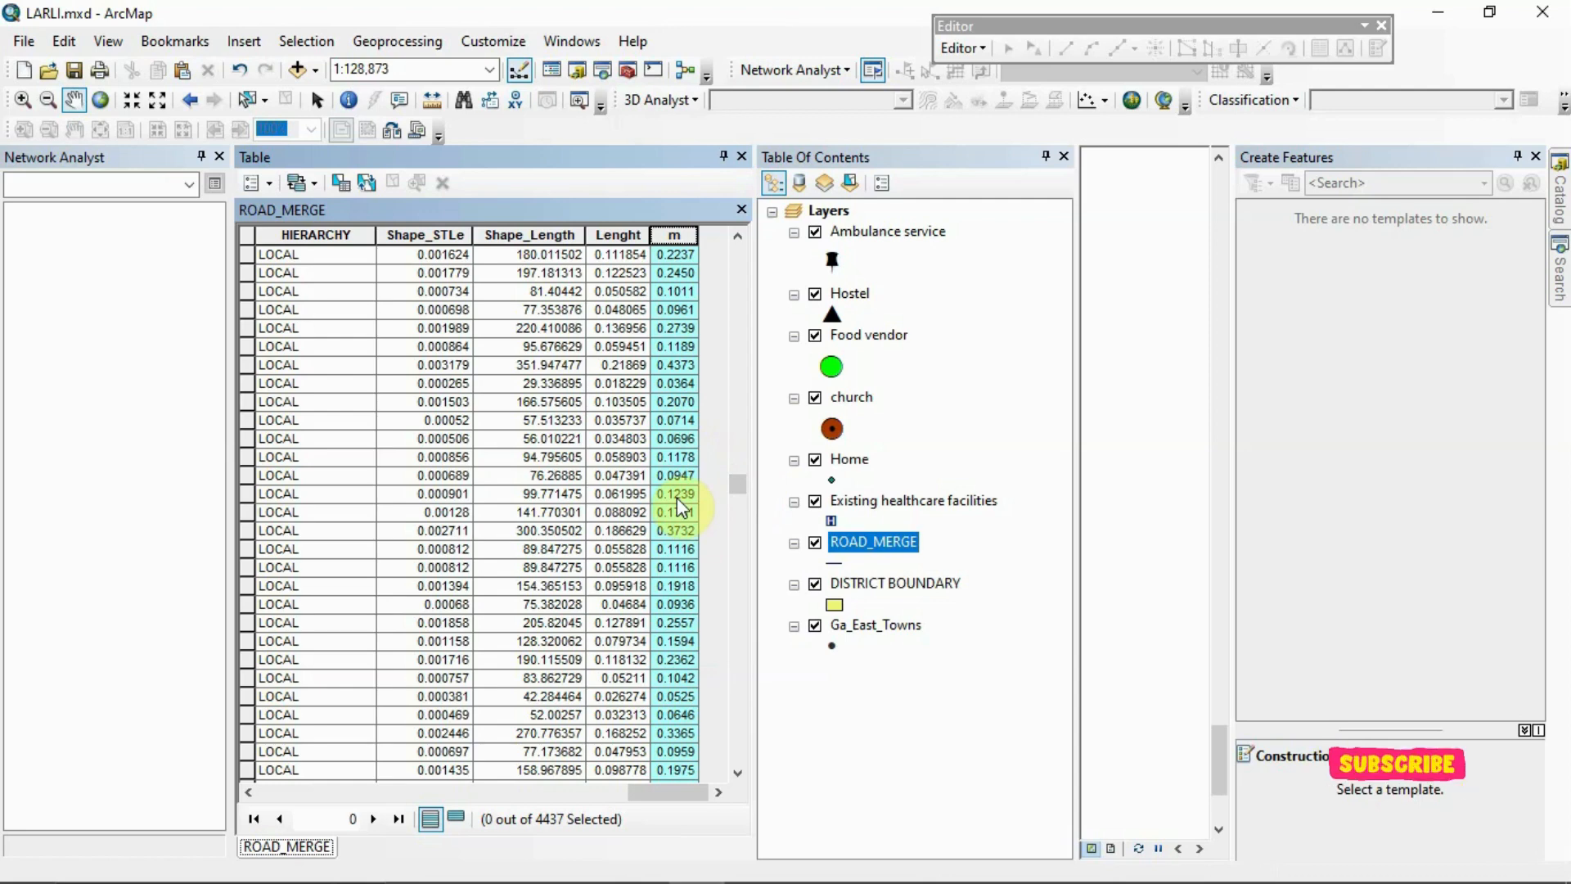
click(742, 156)
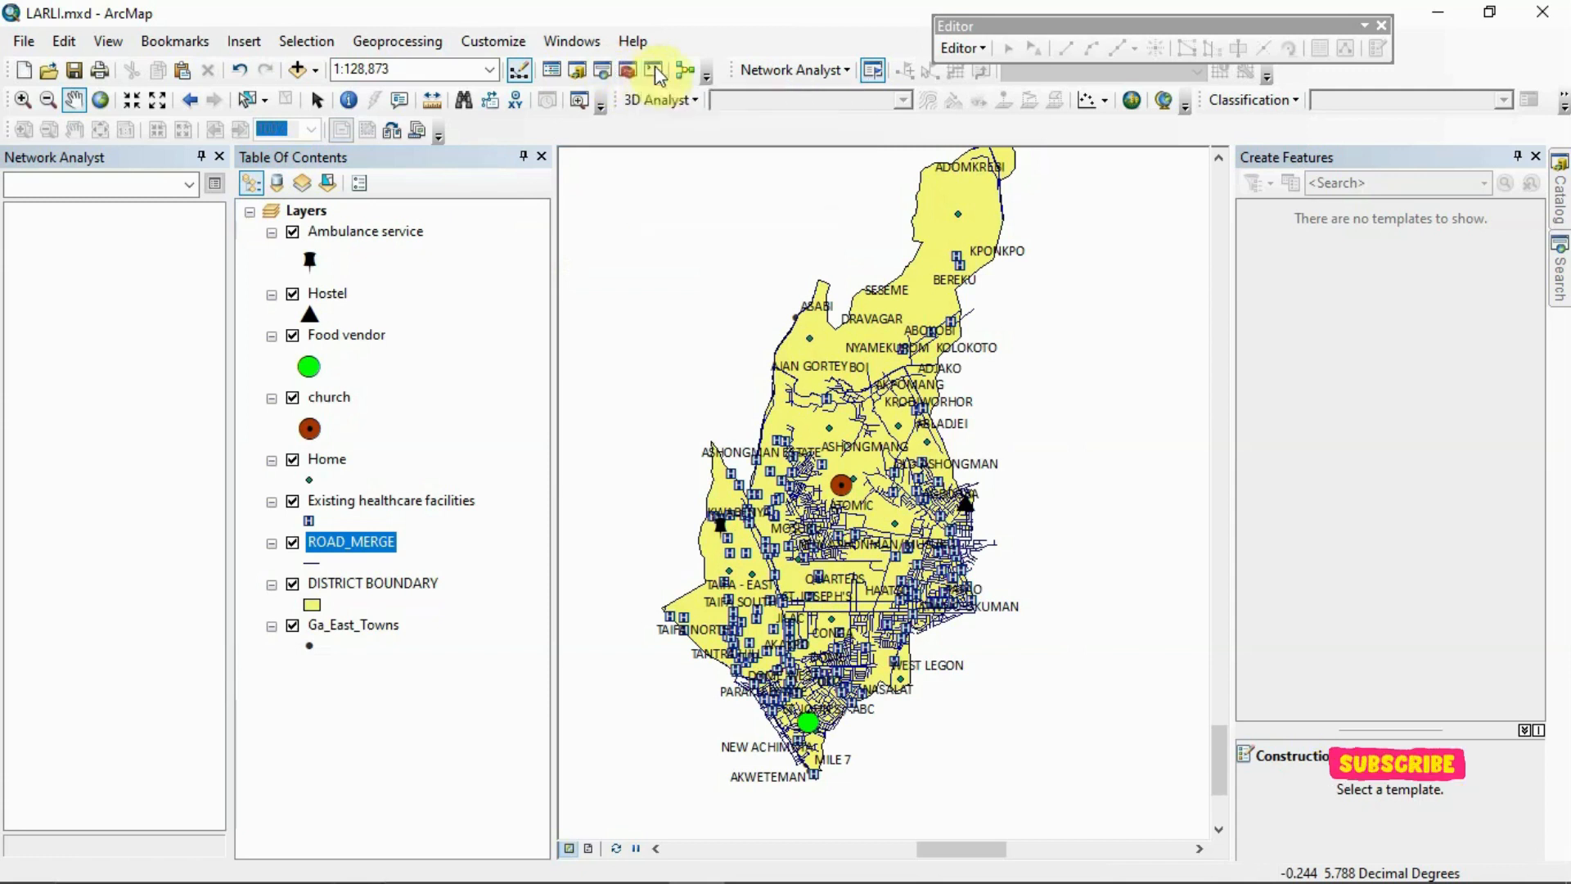
Check that the Network Analyst extension is enabled
click(521, 47)
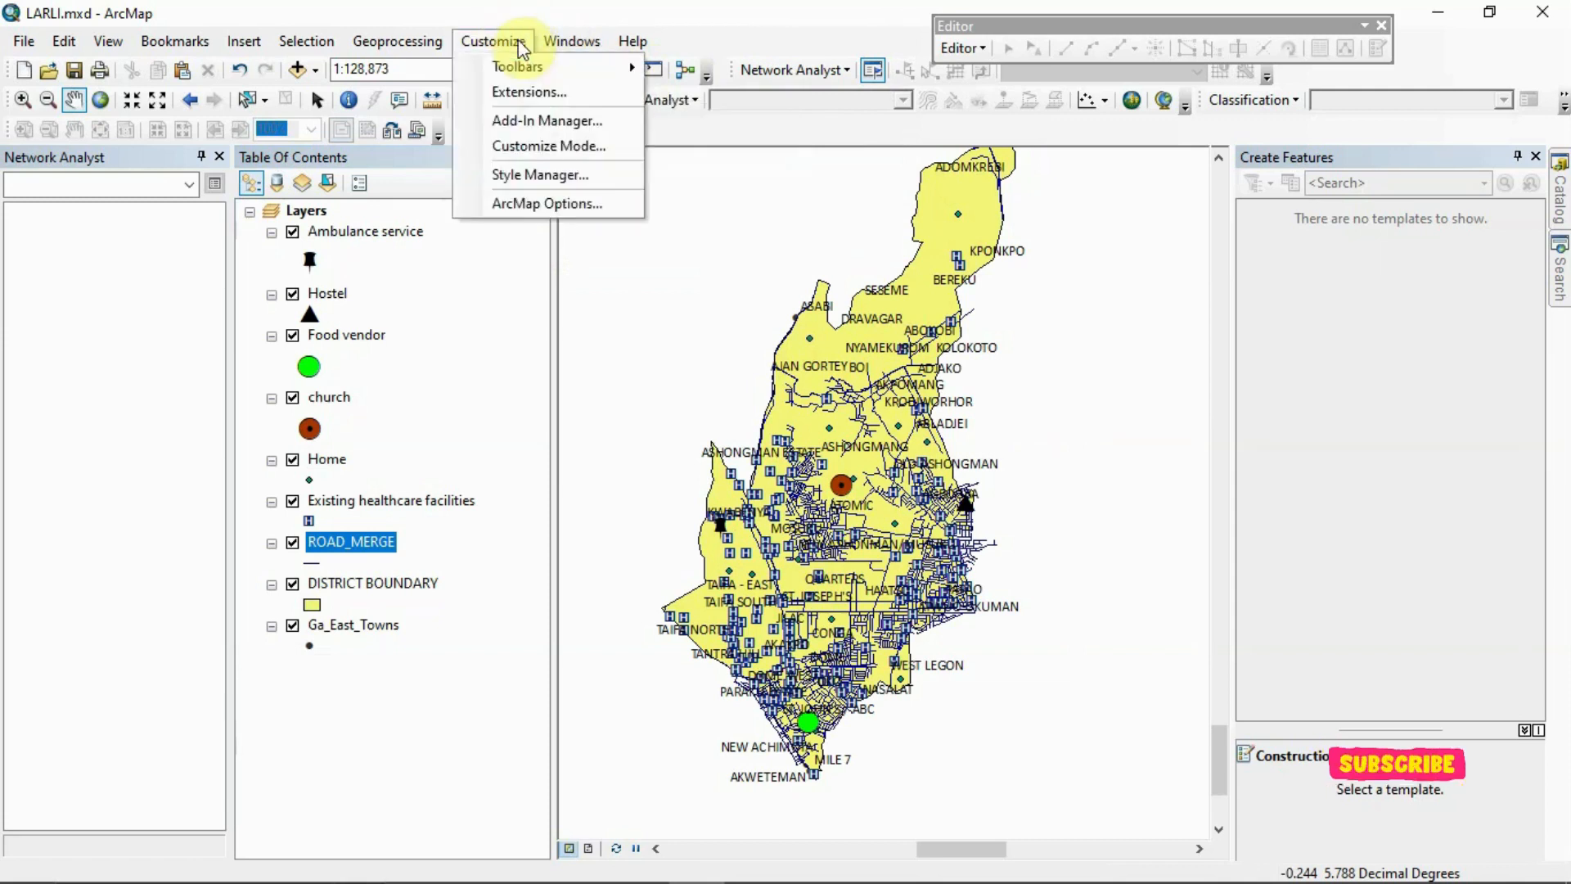
click(541, 95)
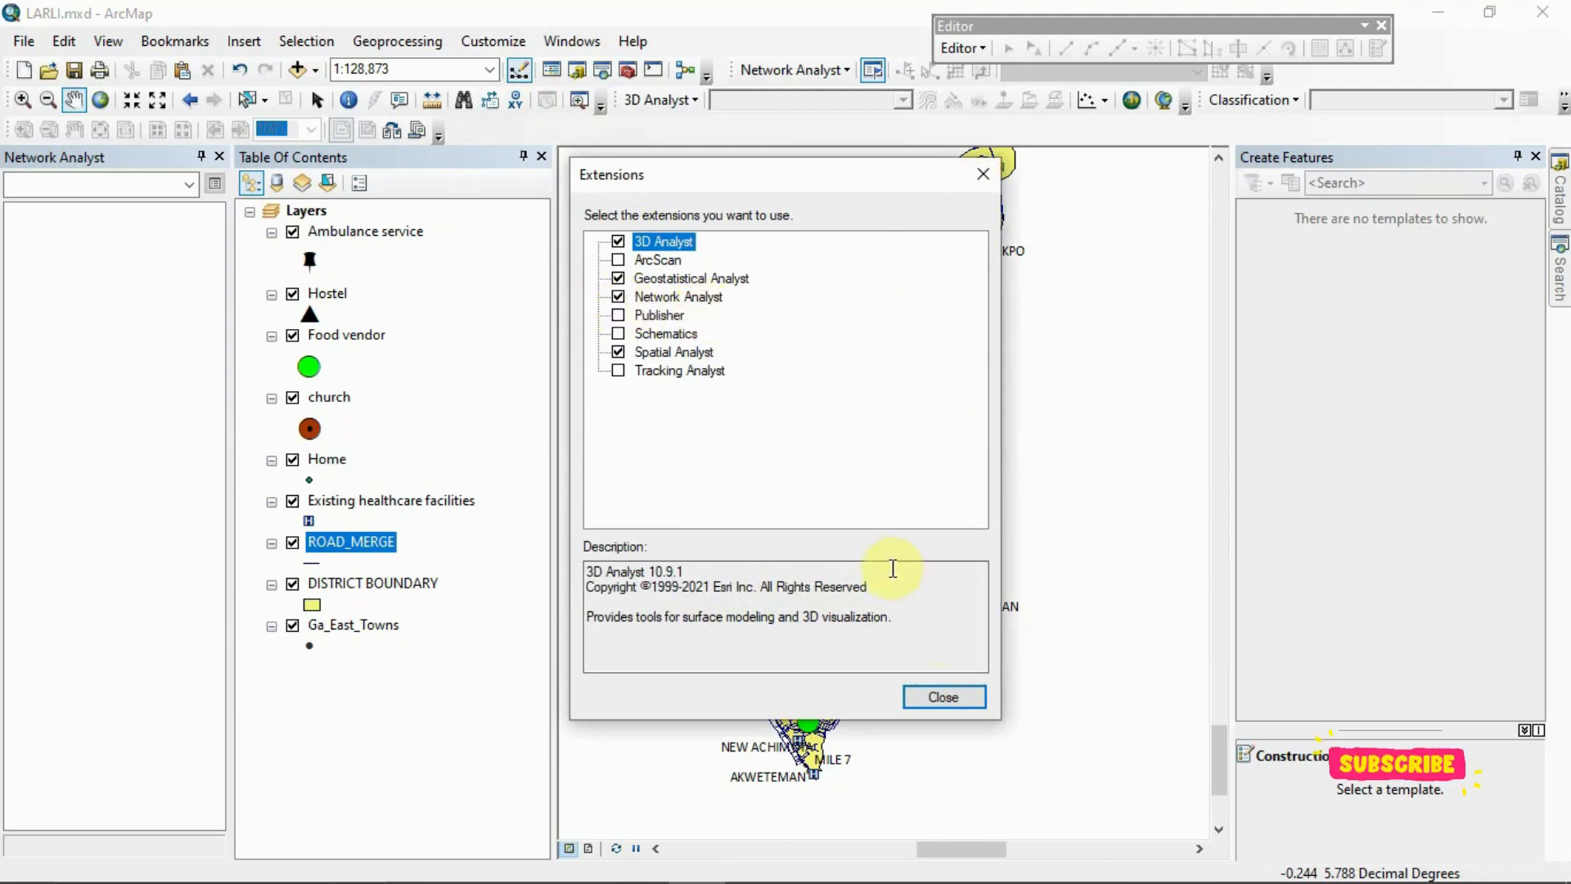
click(942, 698)
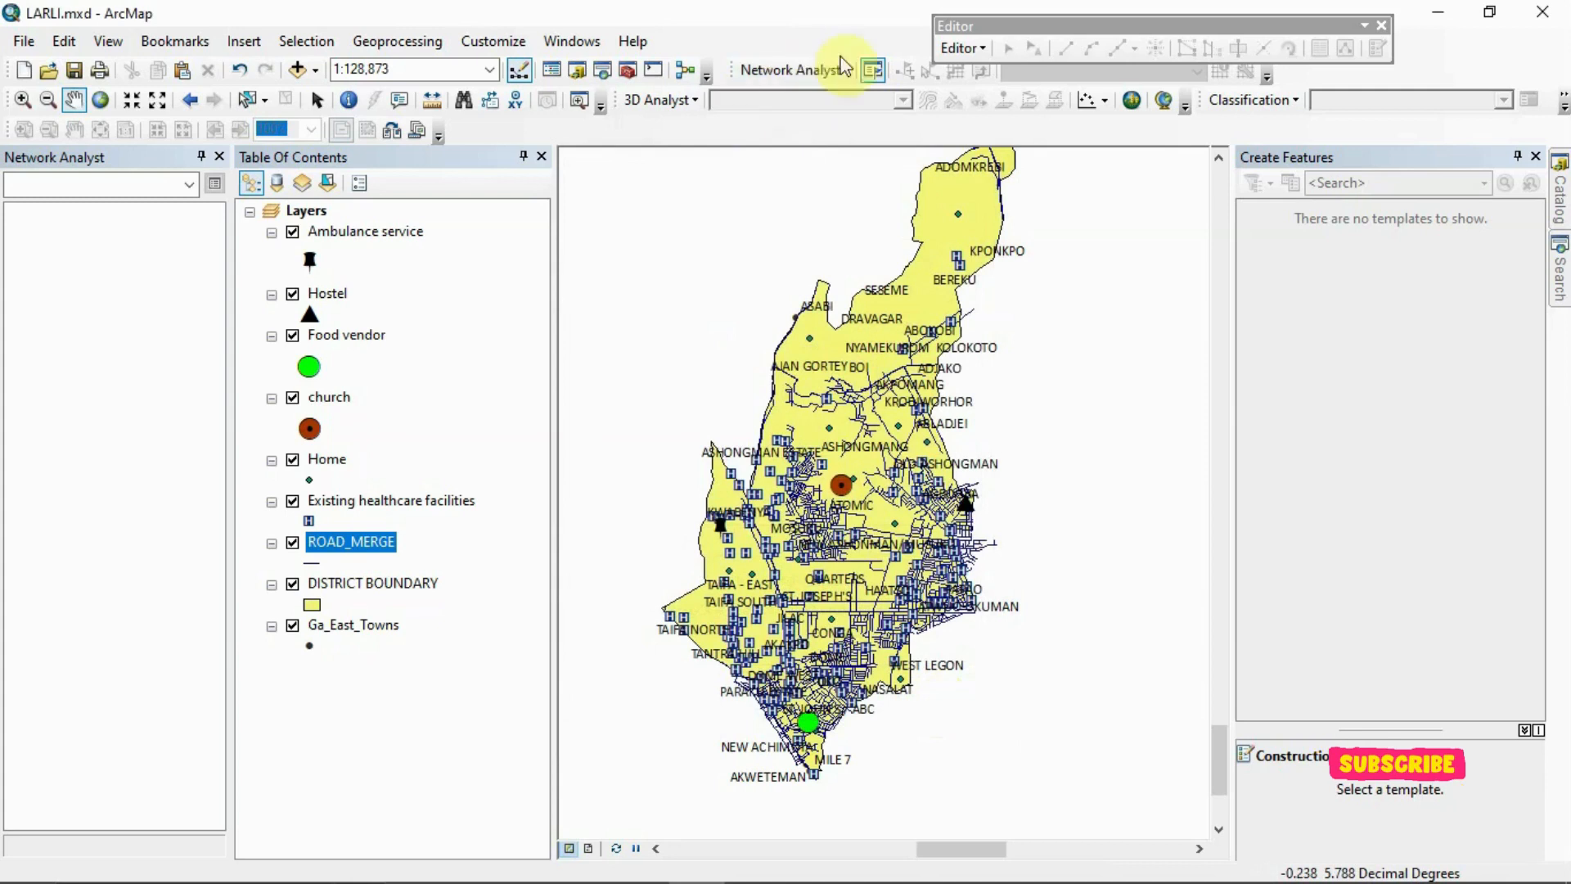
Check the available Network Analyst analysis types, and close the Editor toolbar and the Create Features window
click(1382, 26)
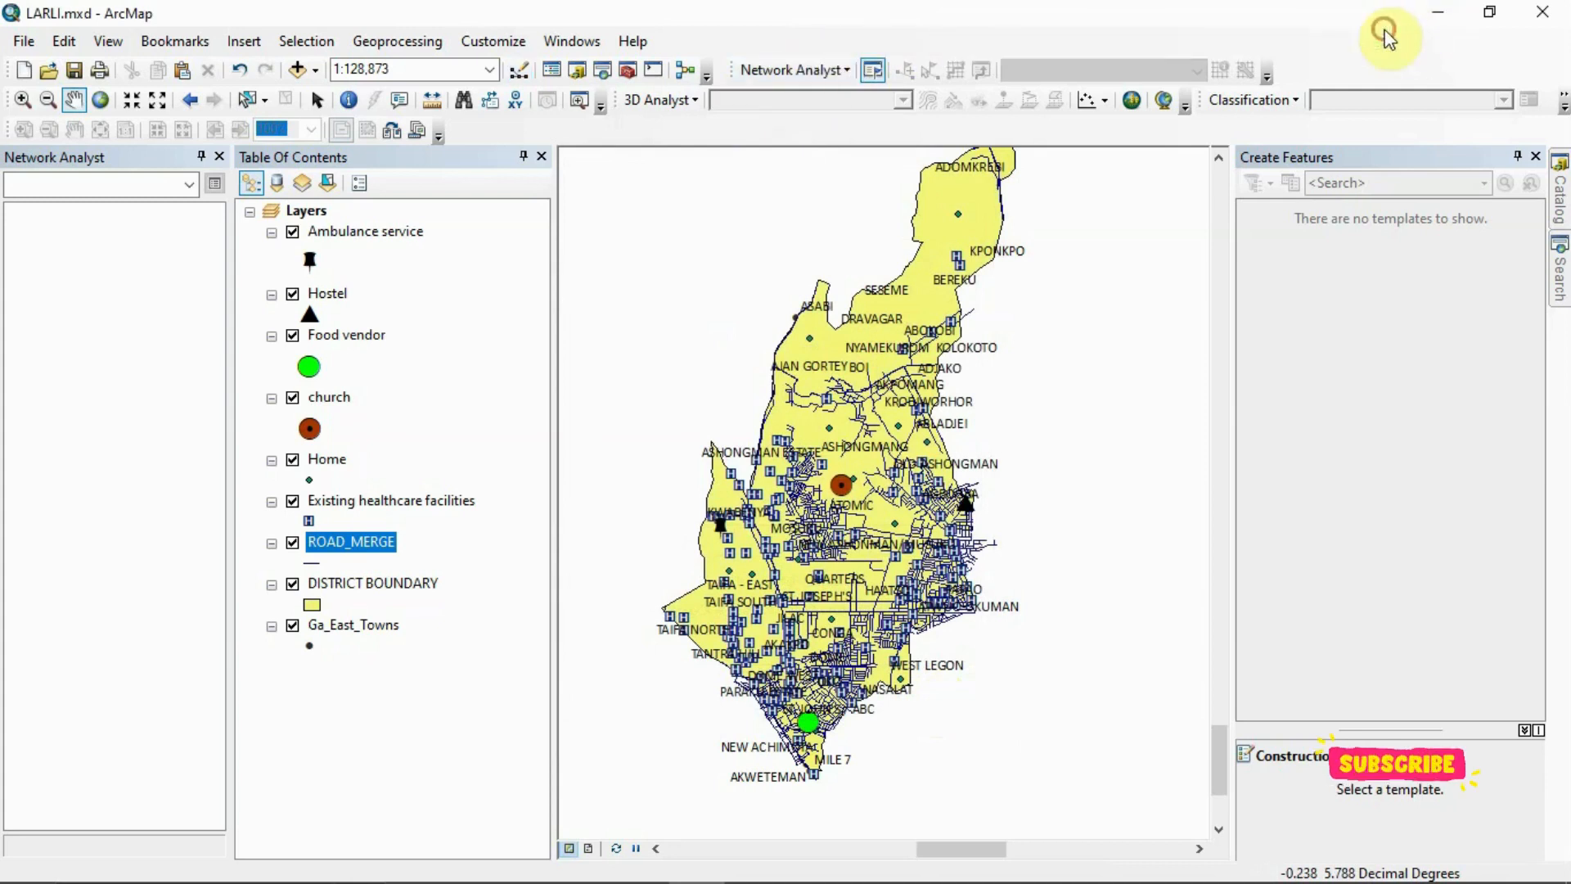
click(836, 69)
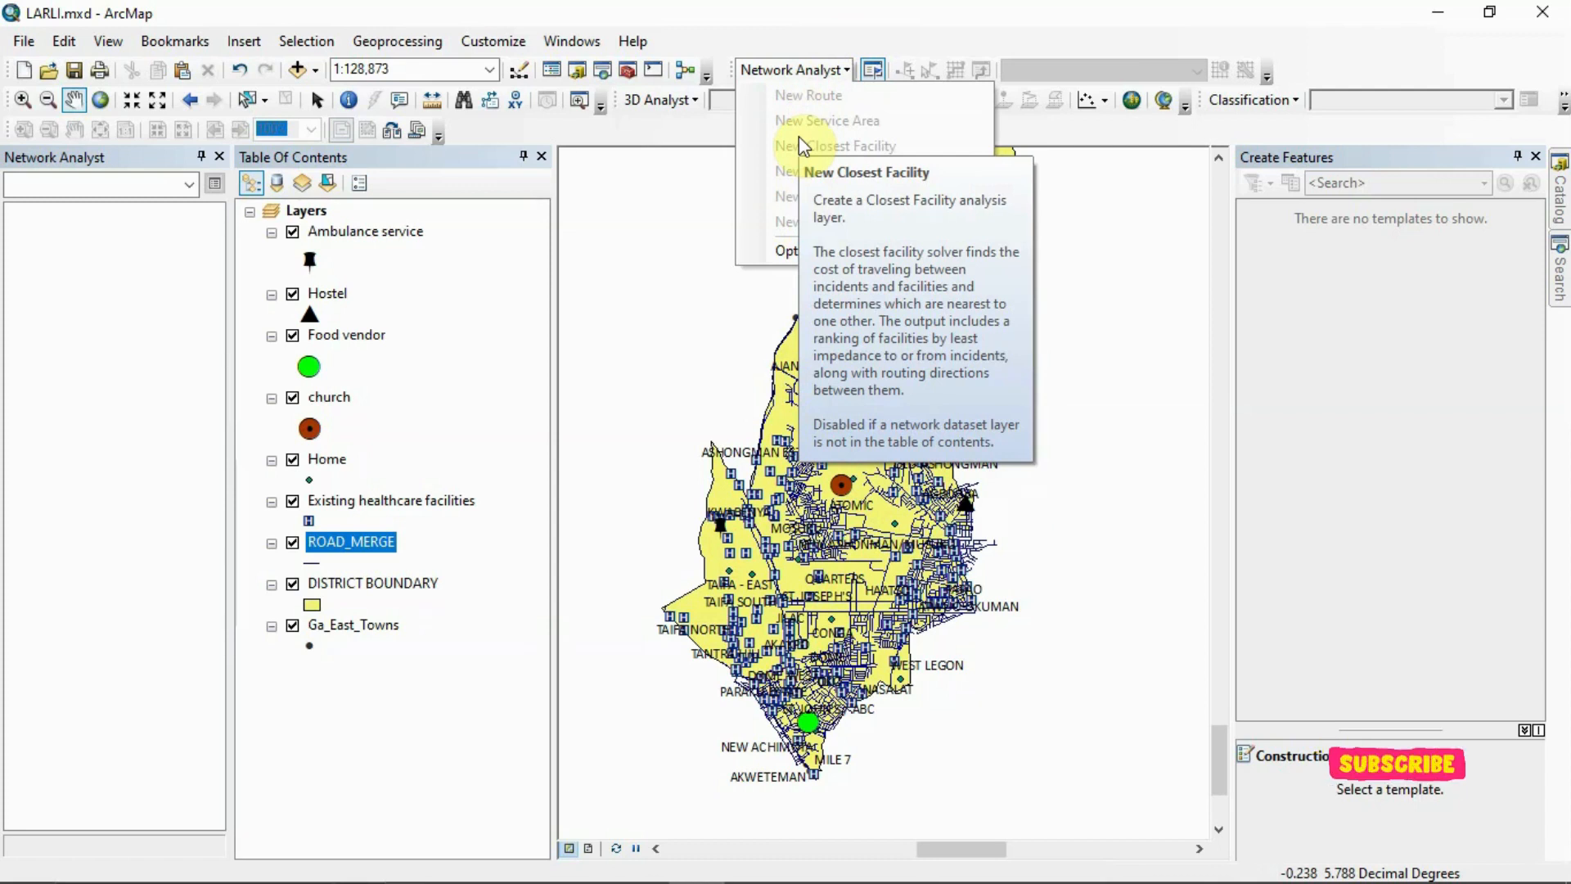
click(1537, 157)
Start a new network dataset from ROAD_NETWORK.shp in New Folder, keeping the name ROAD_NETWORK_ND2
click(1559, 200)
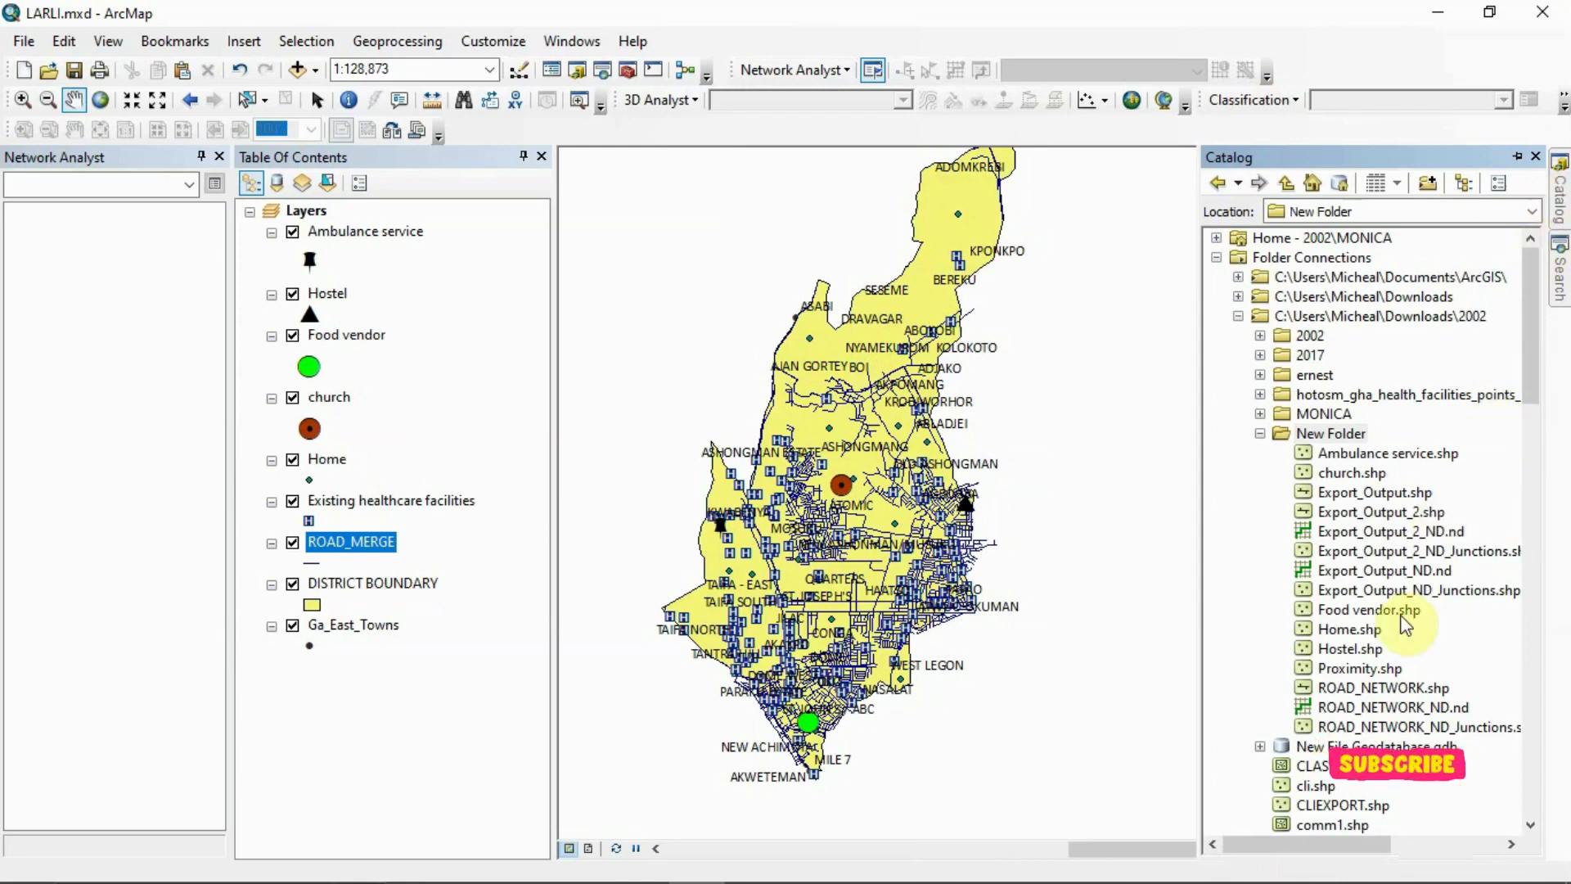
click(1382, 695)
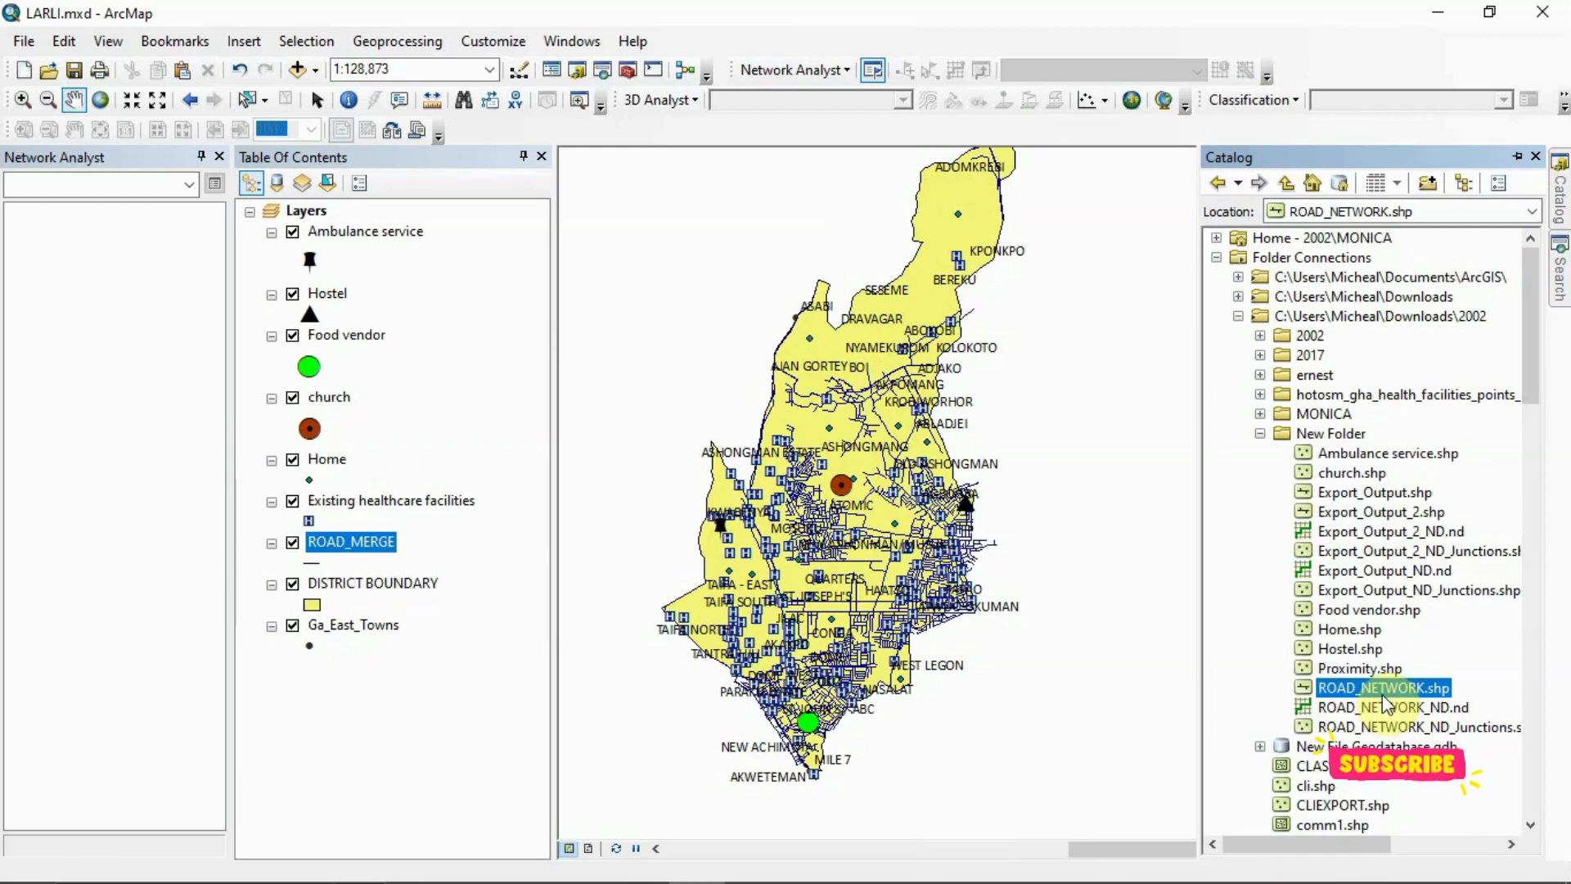
right_click(1383, 697)
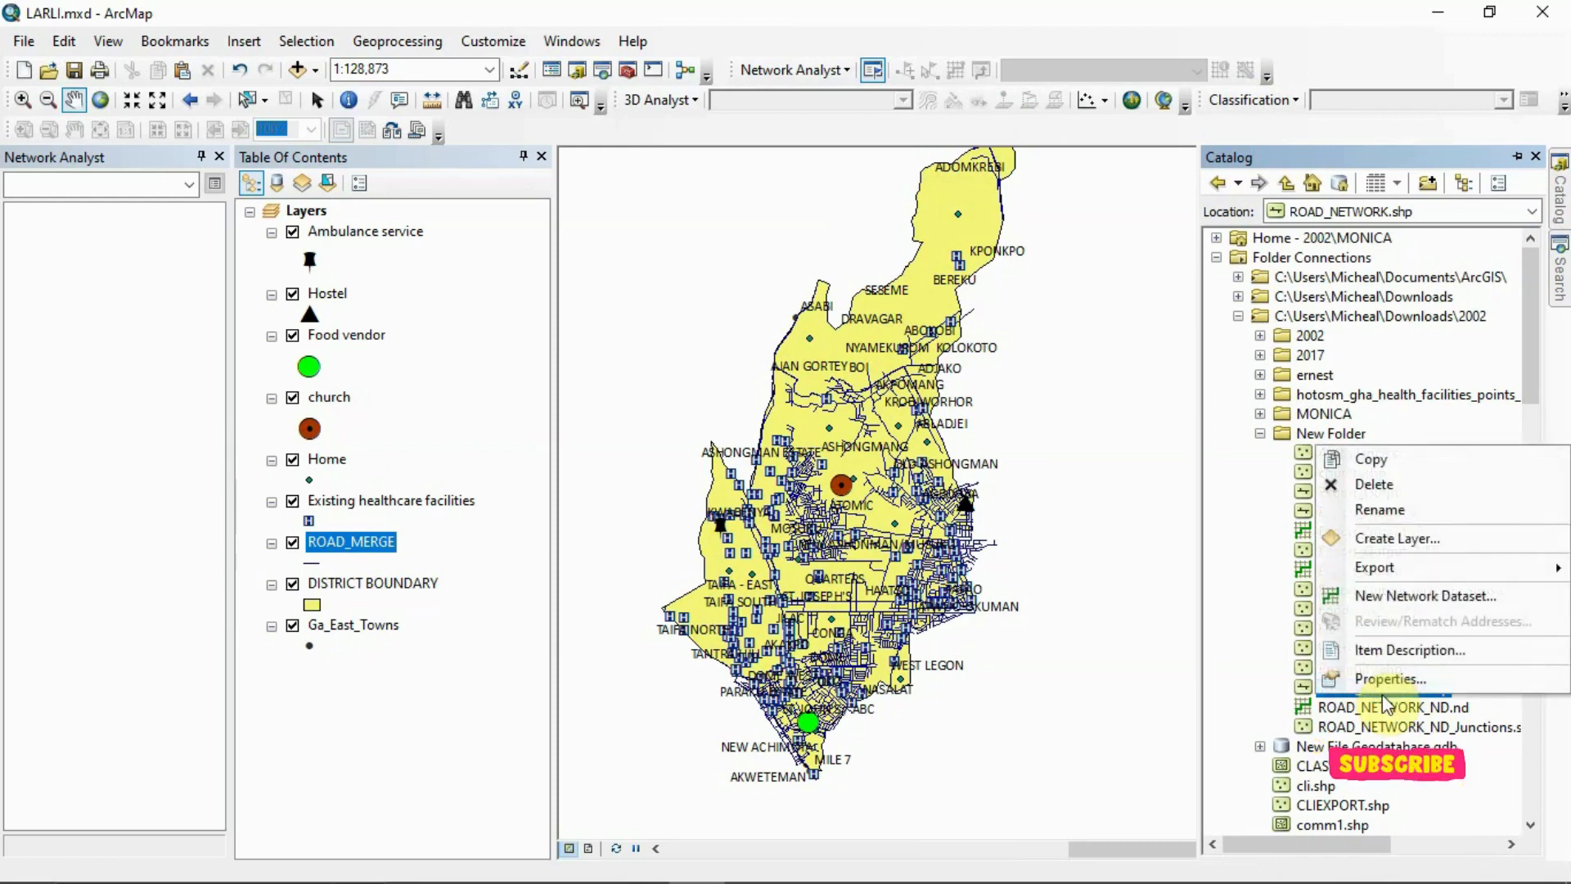
click(1408, 598)
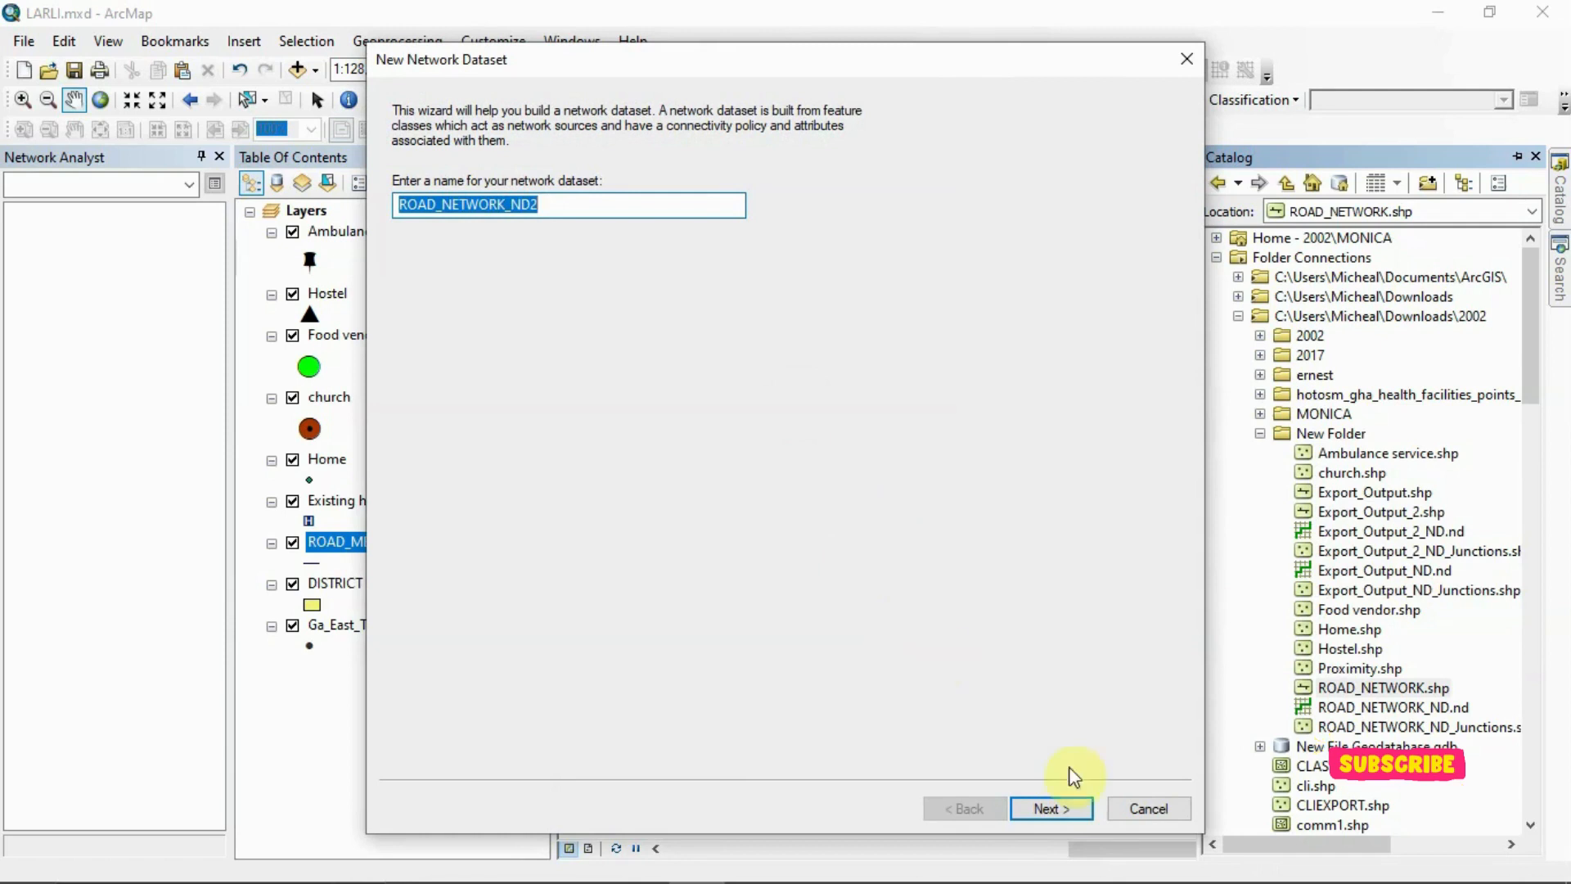
click(1070, 808)
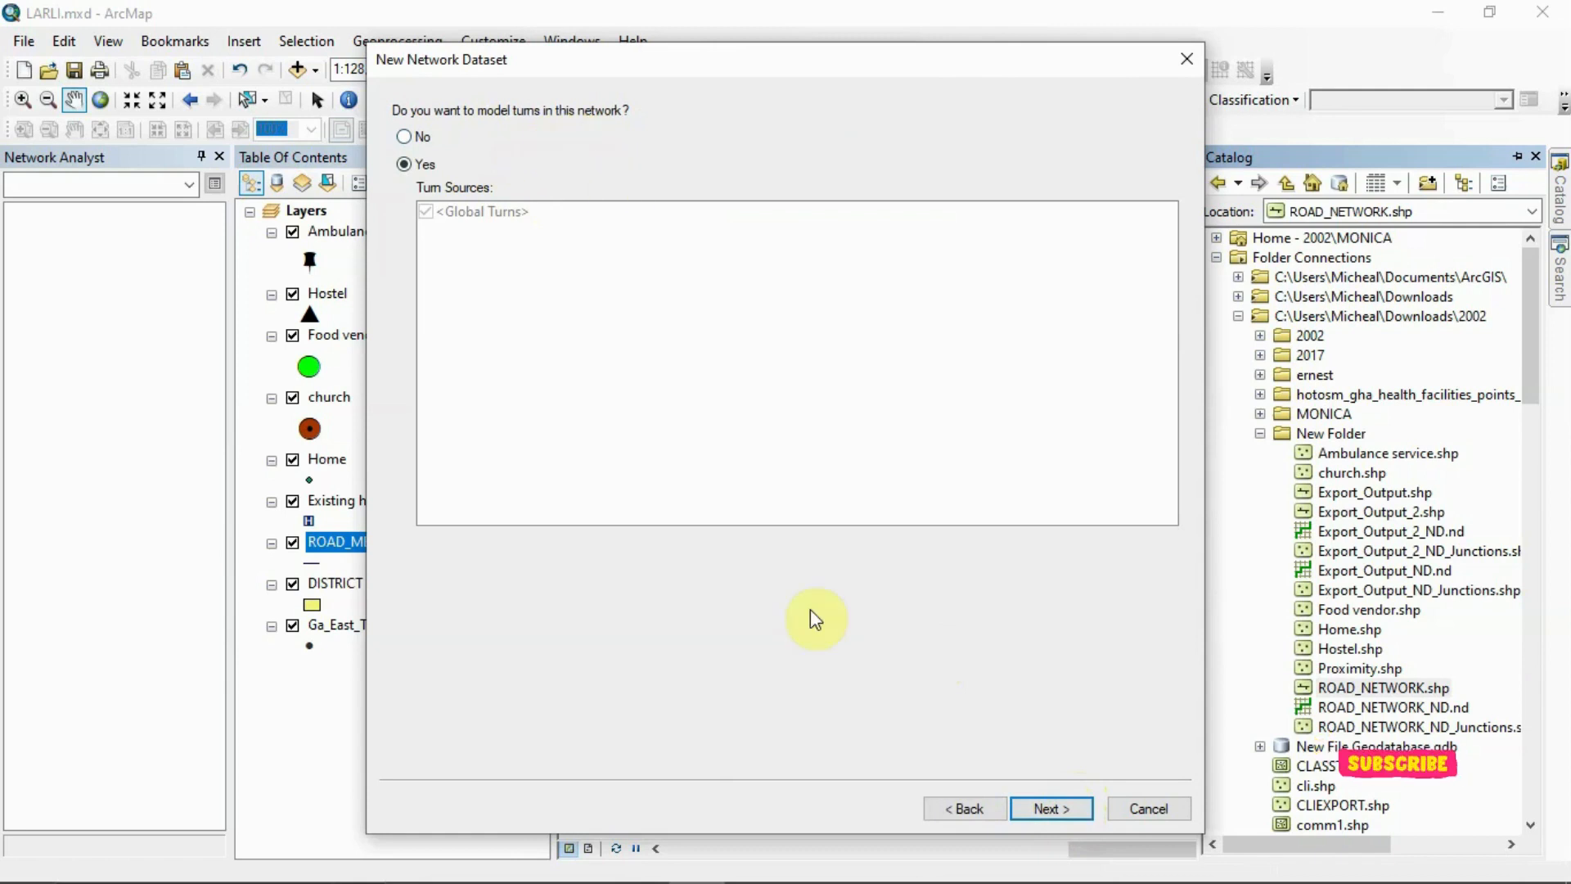
Model turns with Global Turns, keep the End Point connectivity policy for ROAD_NETWORK, and set elevation modelling to None
click(1045, 807)
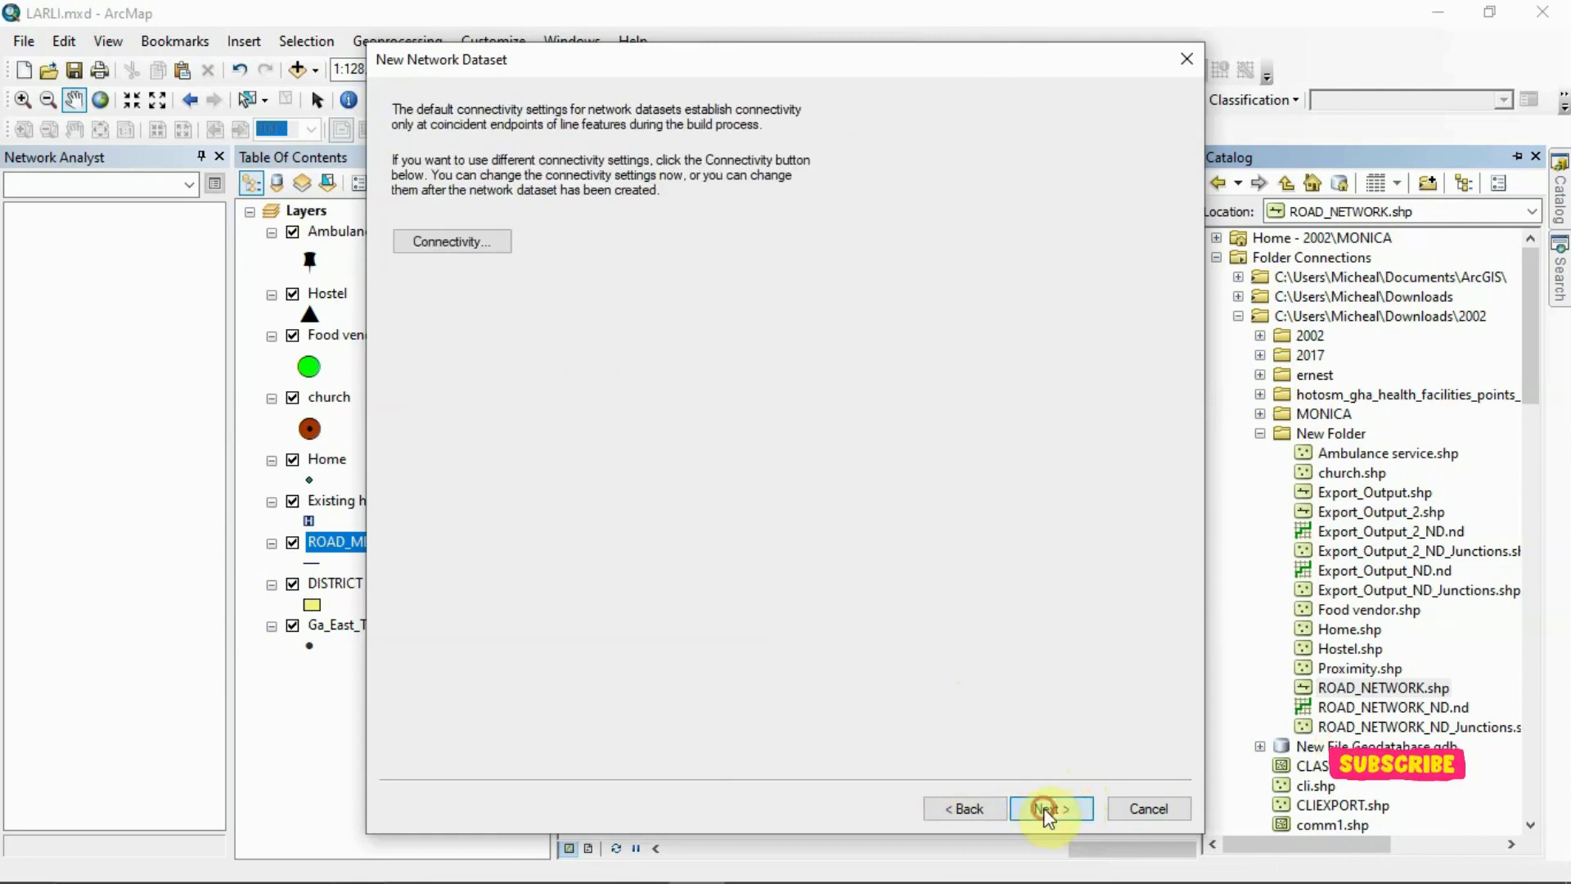
click(456, 223)
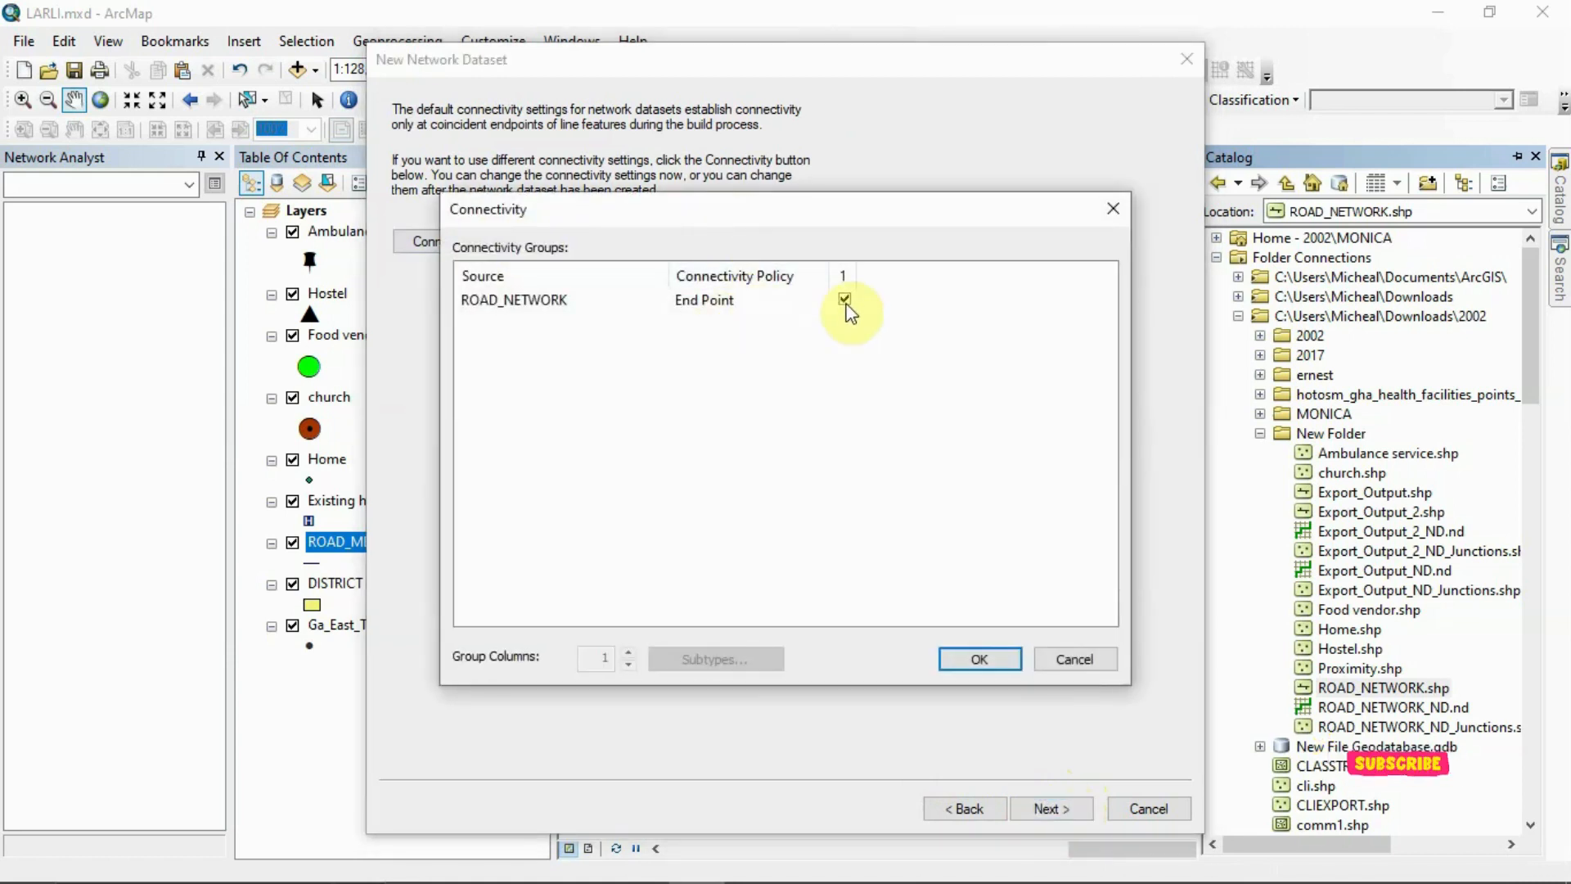
click(980, 656)
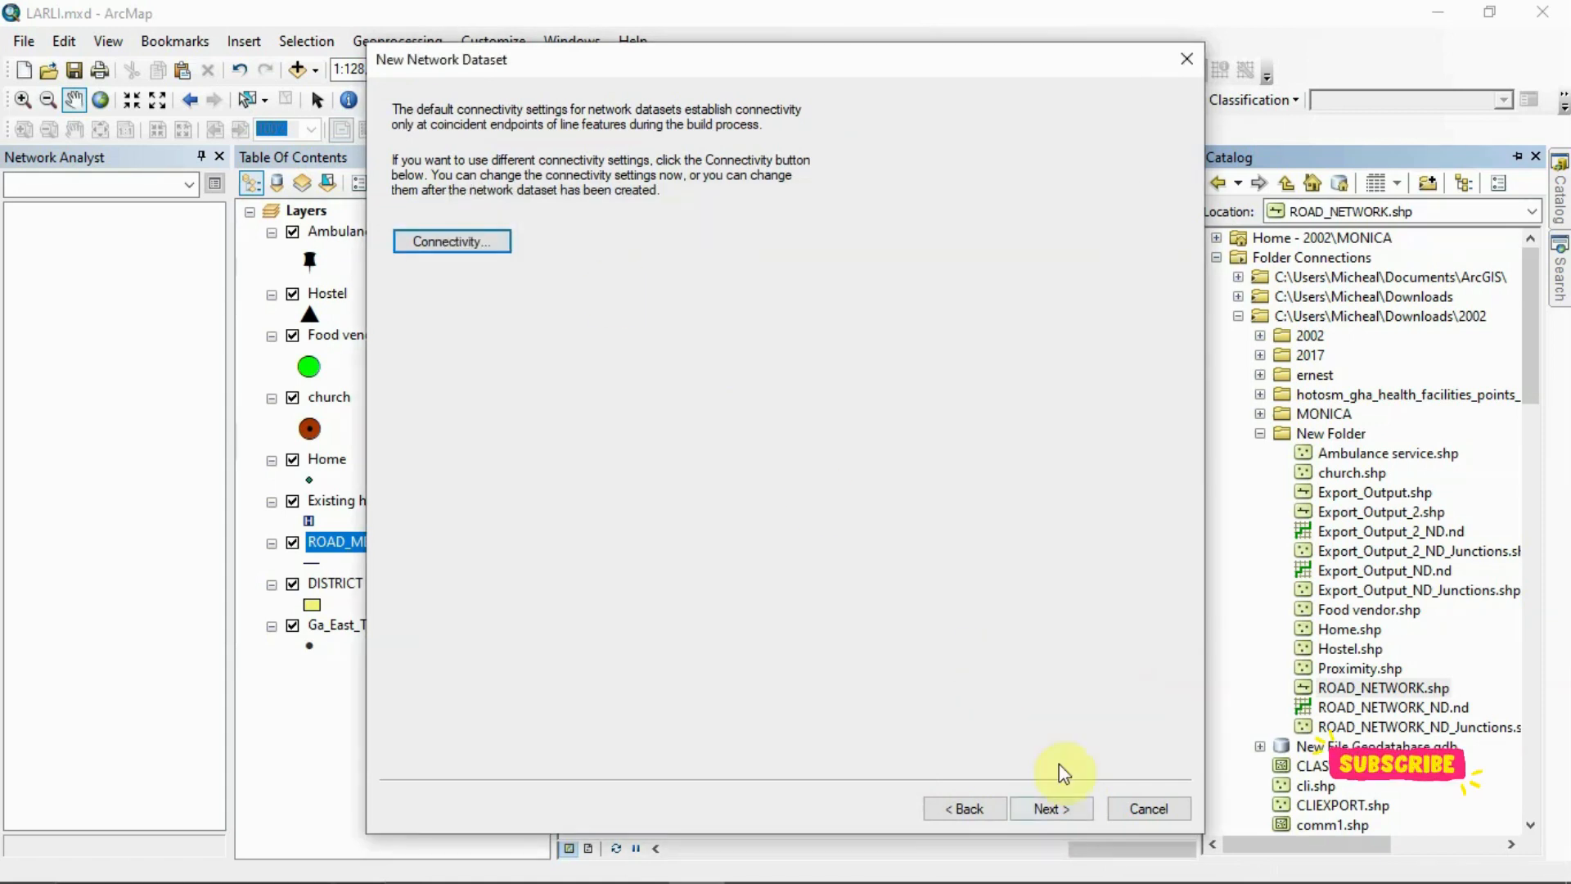
click(1072, 808)
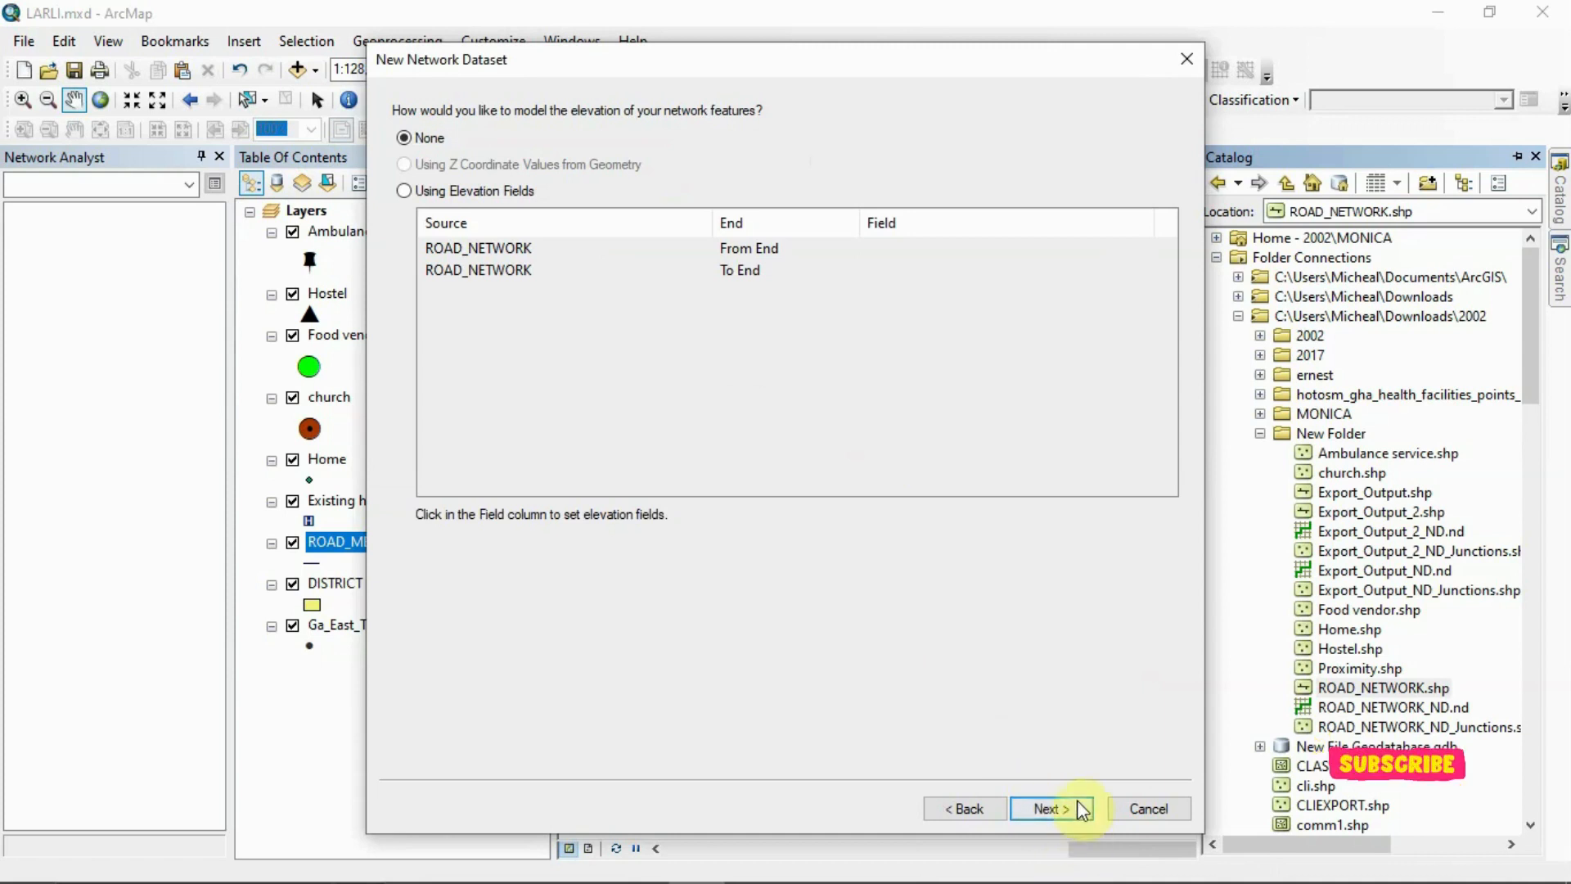
click(1082, 809)
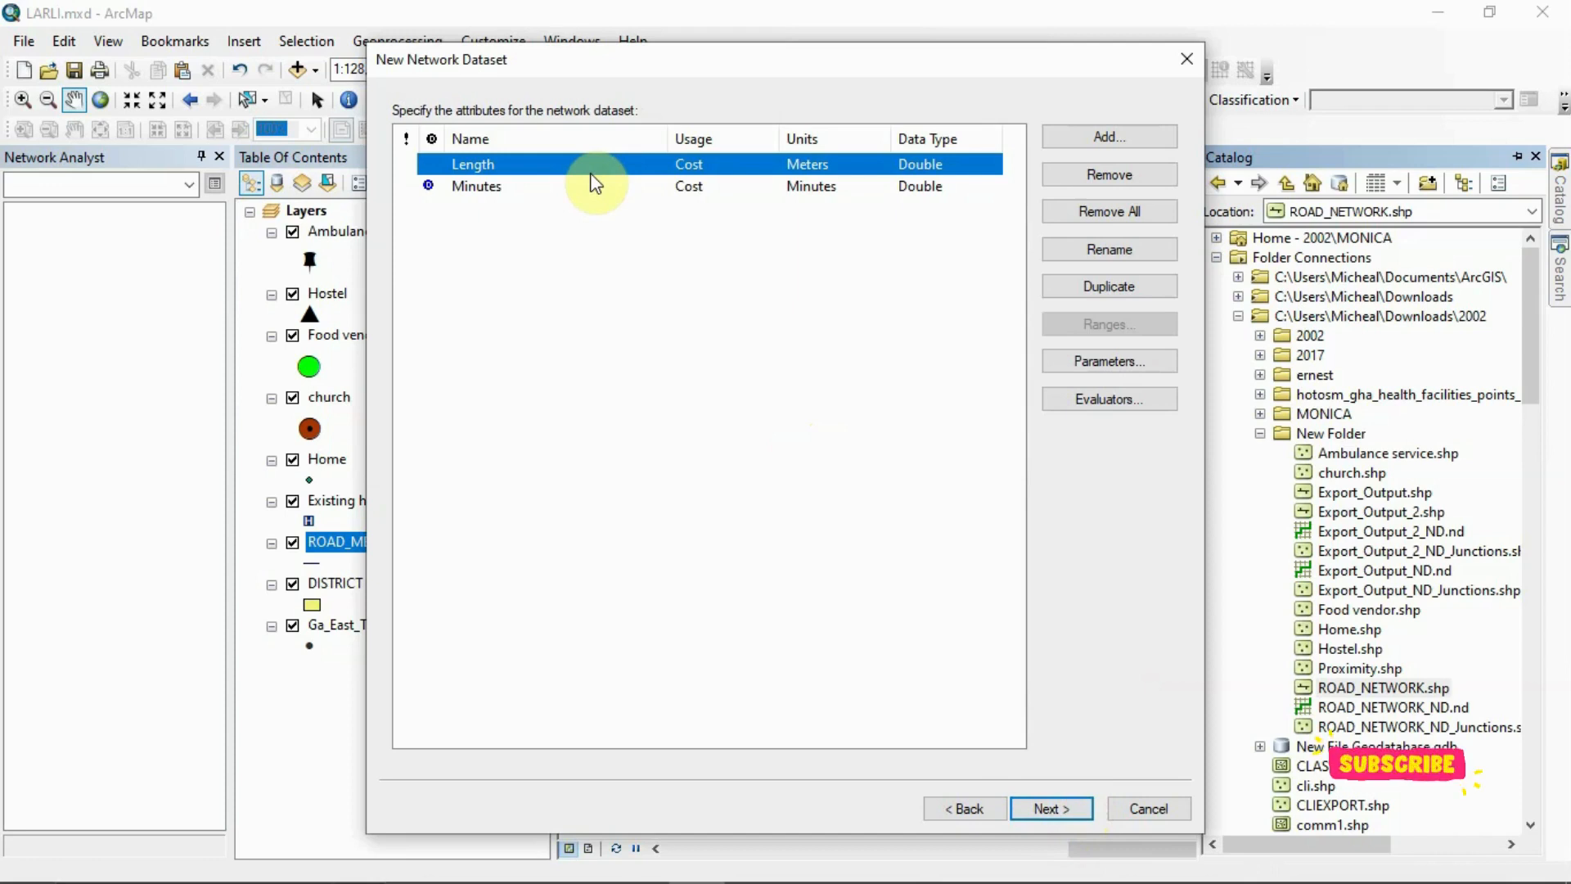
Examine the network dataset's Length and Minutes cost attributes and the options for adding a new attribute
click(484, 187)
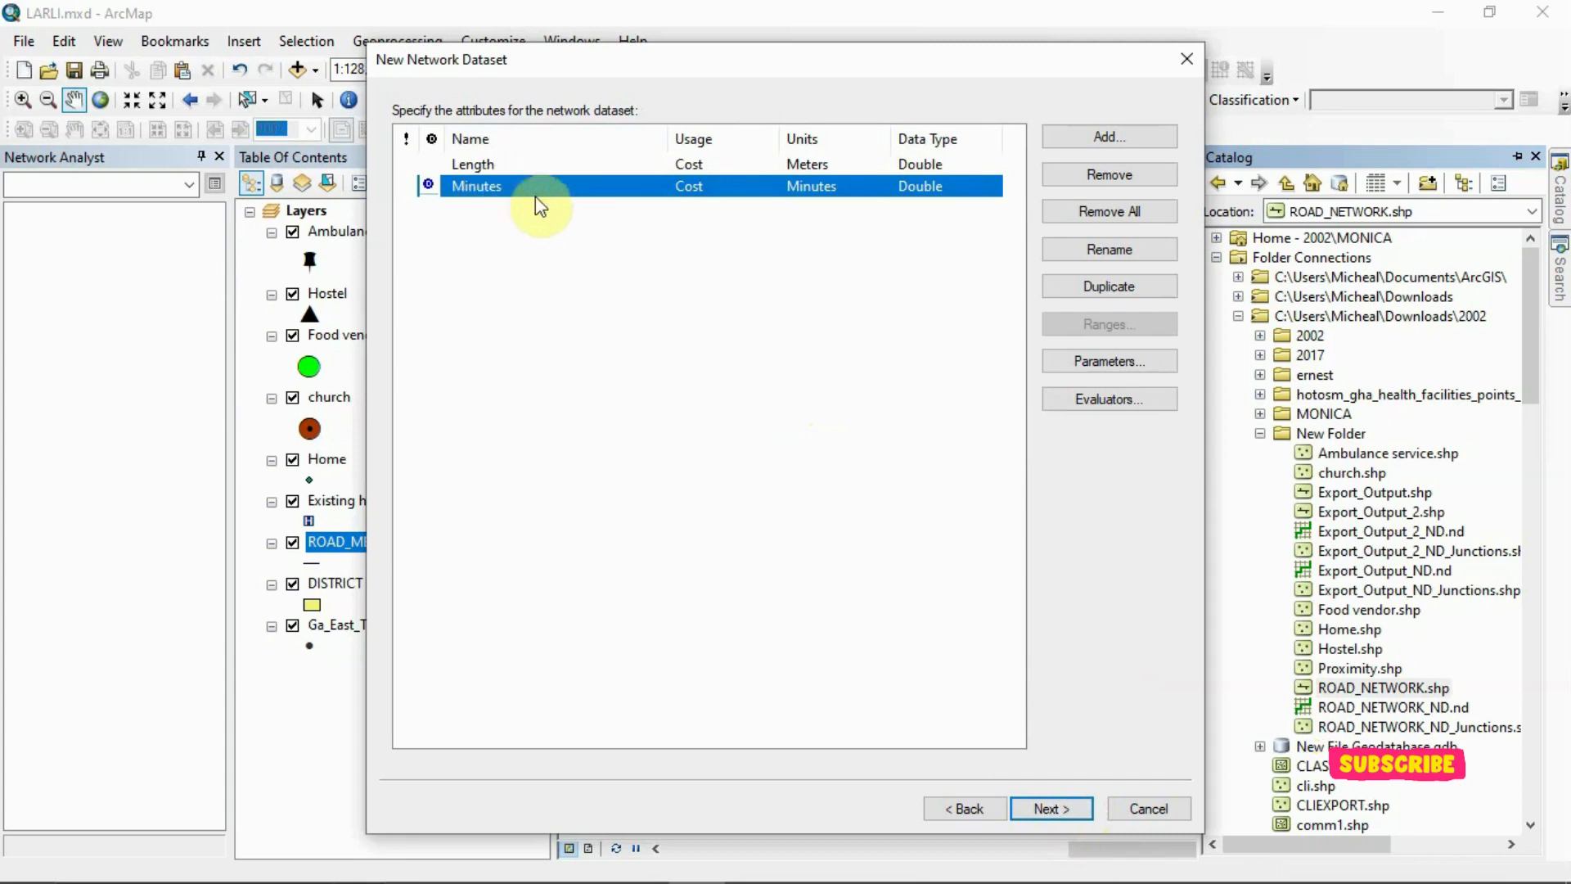
click(1165, 136)
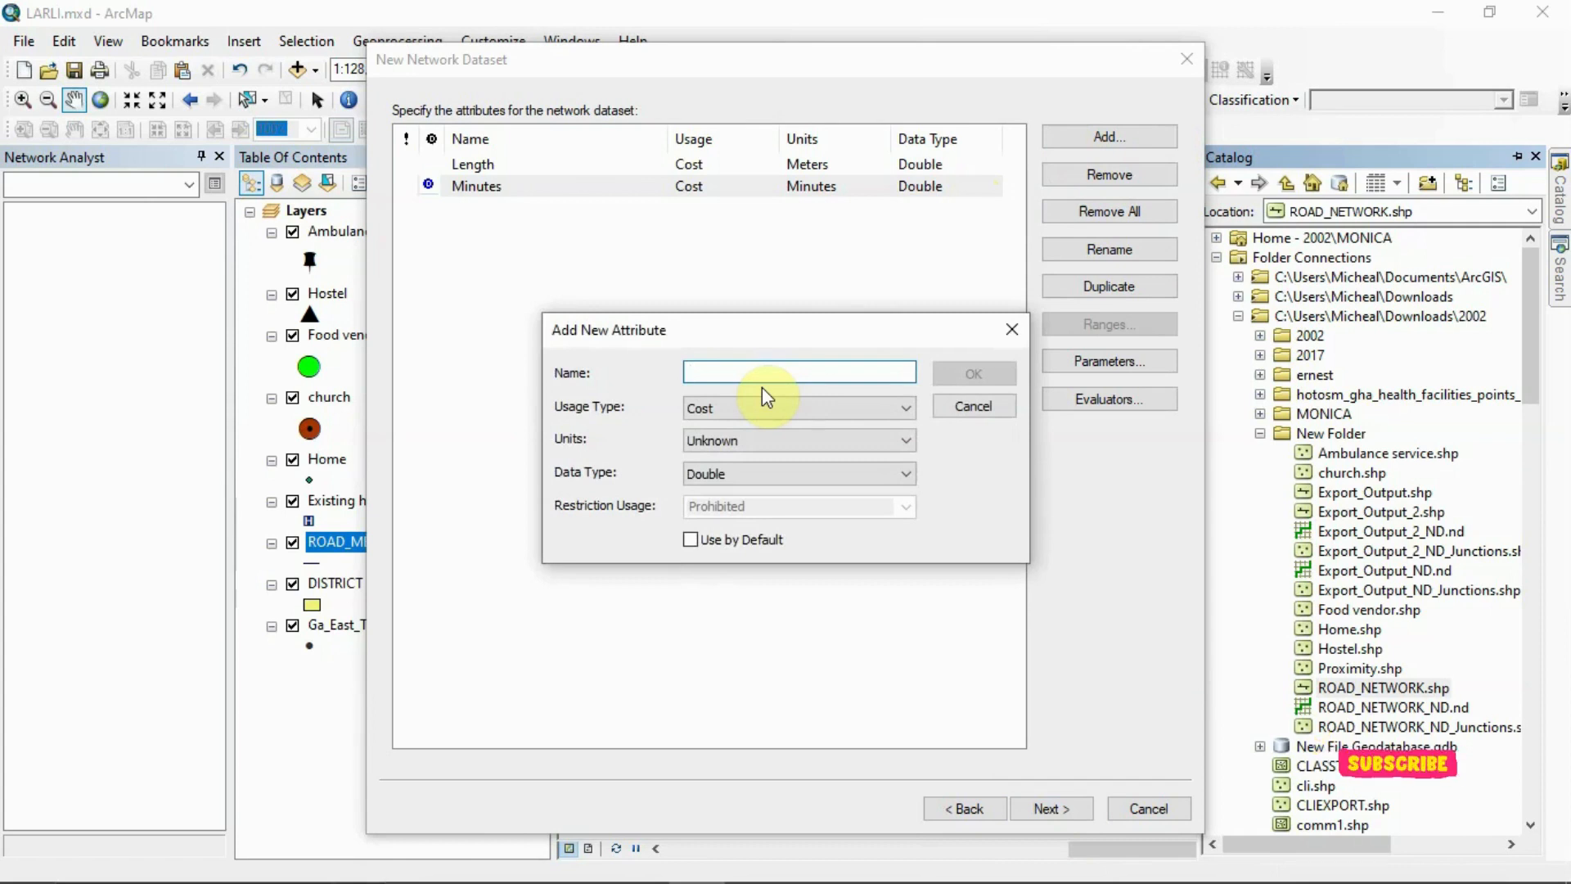
click(1011, 329)
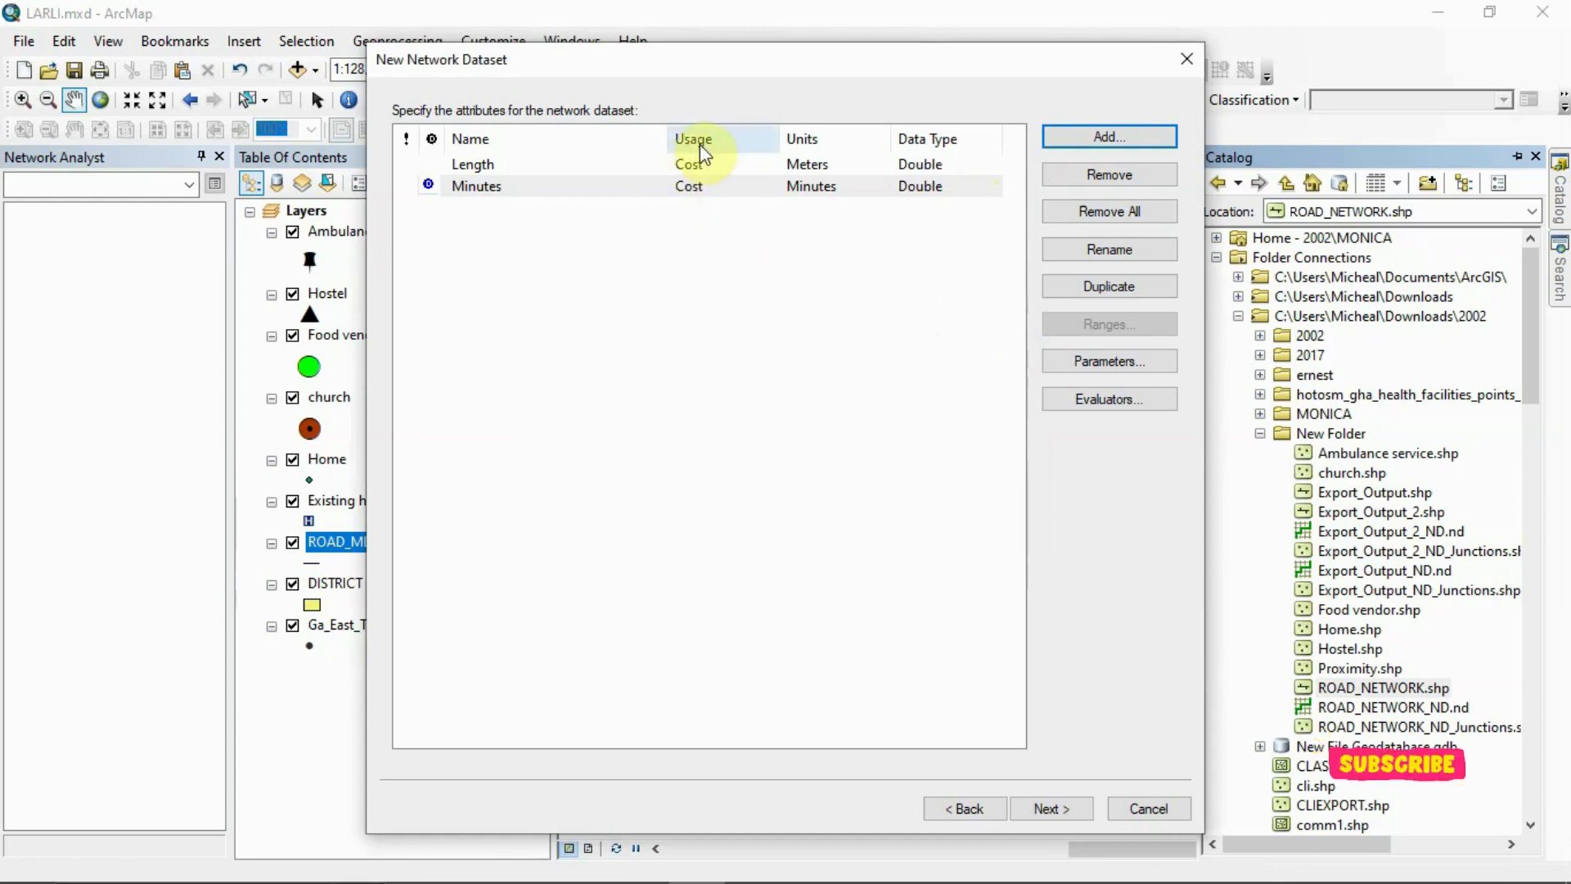
click(692, 166)
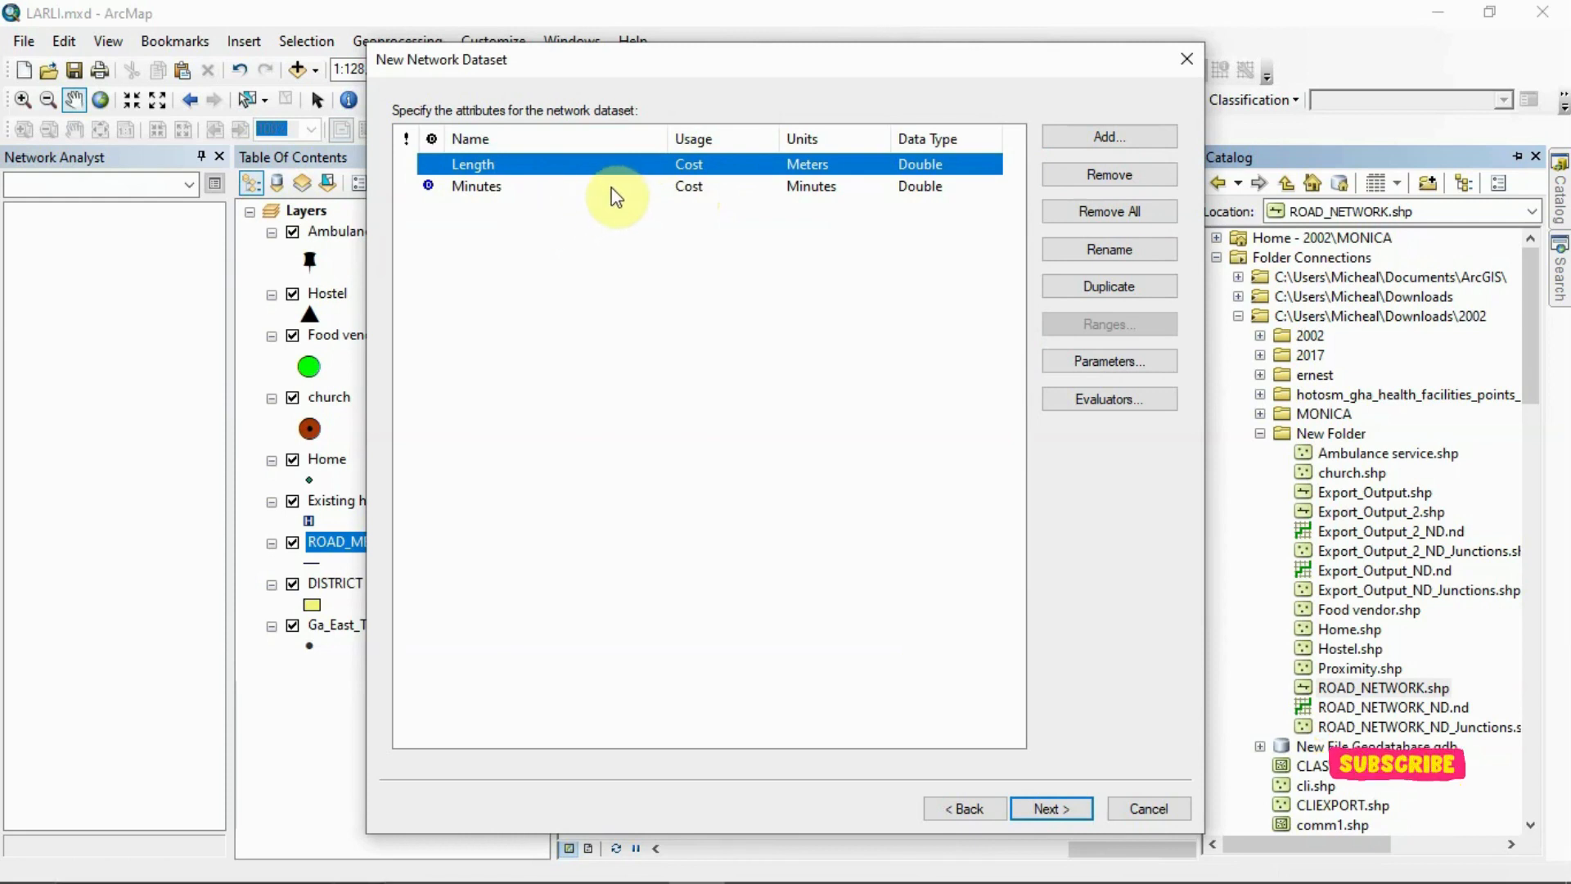
Try to create ROAD_NETWORK_ND2 with the Length and Minutes attributes, no travel mode and driving directions enabled, and dismiss the resulting message
click(628, 242)
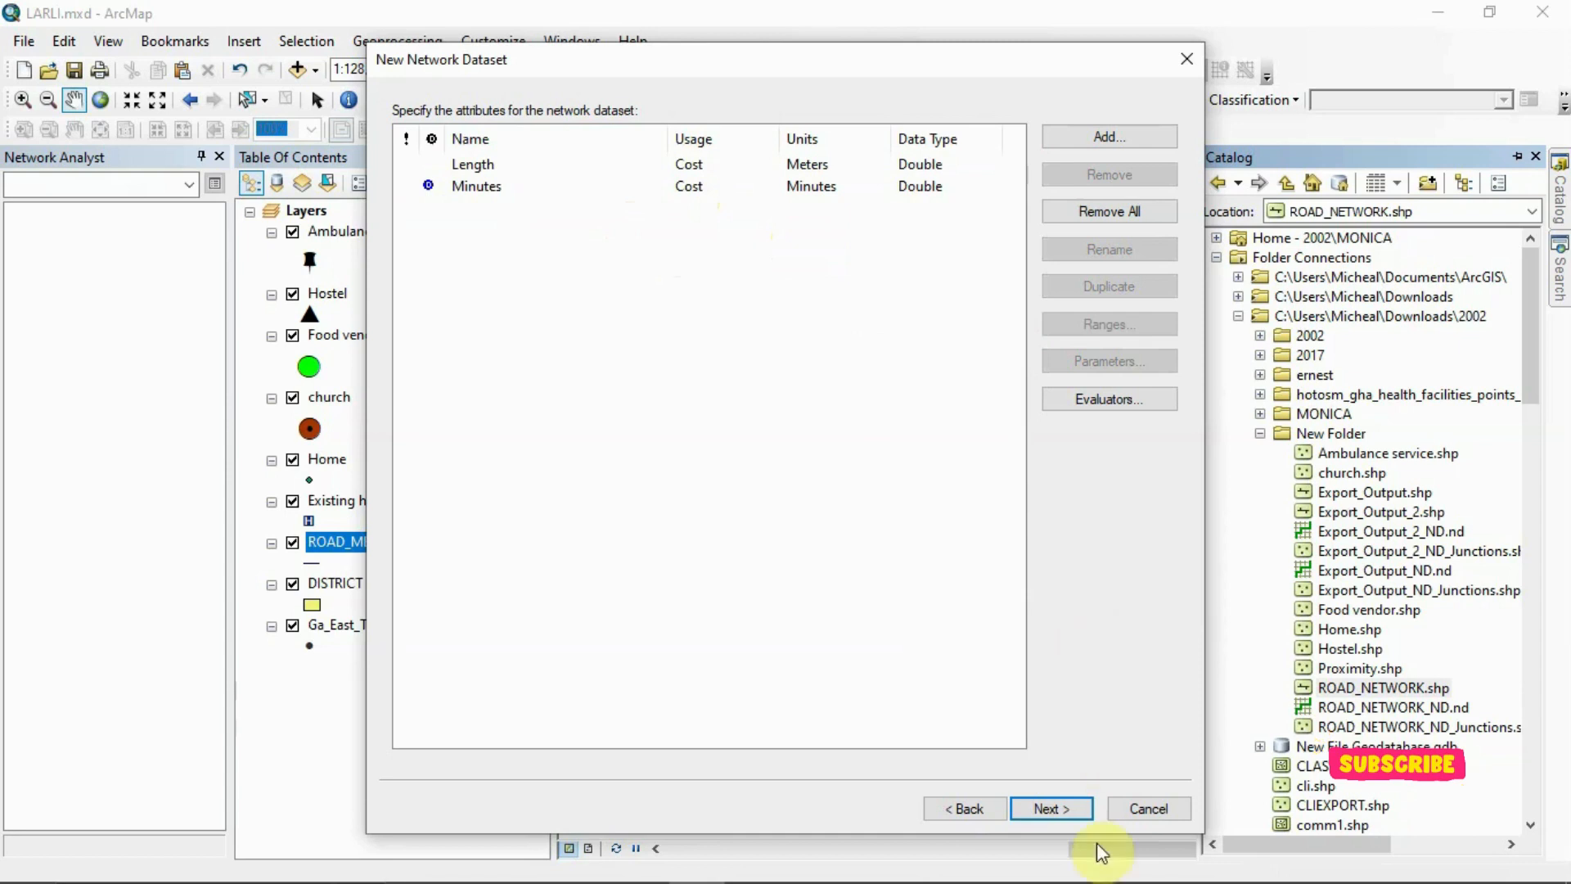
click(678, 186)
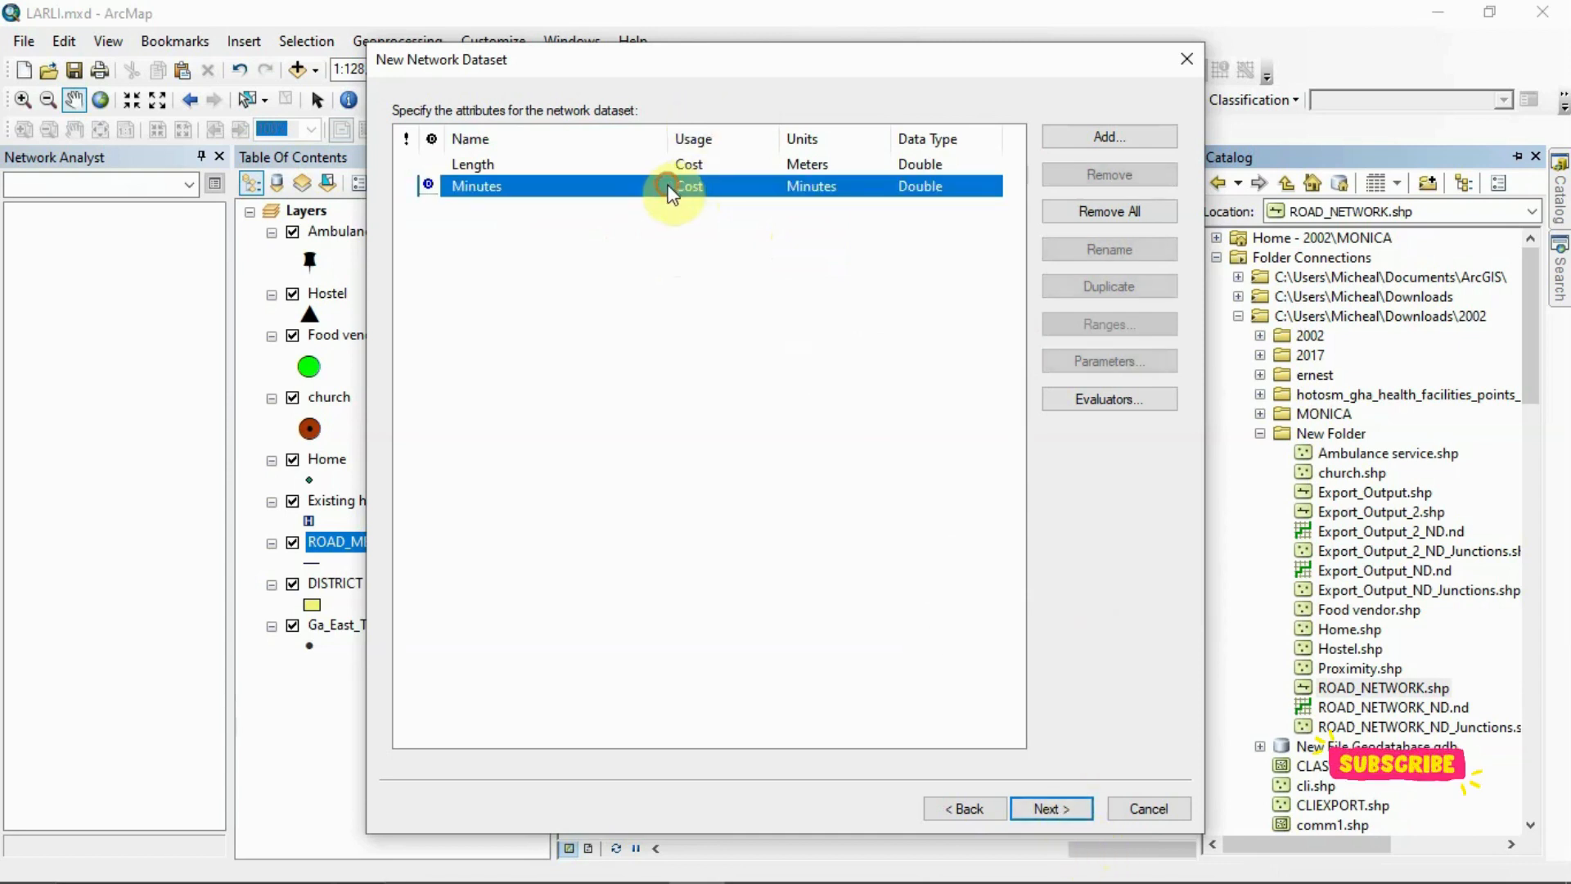
click(1057, 810)
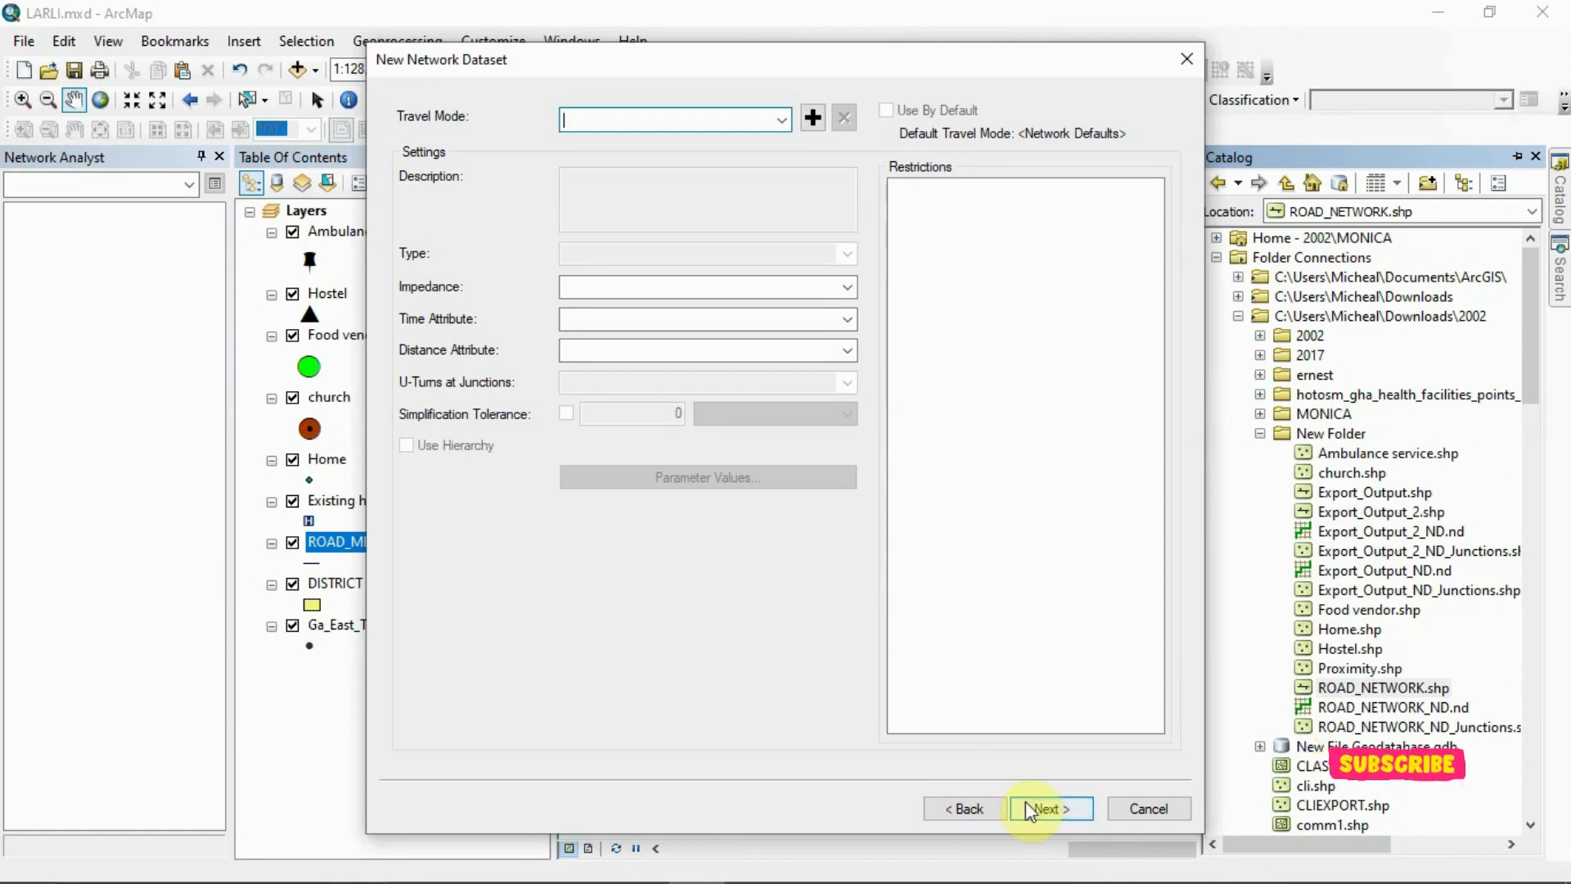
click(1041, 809)
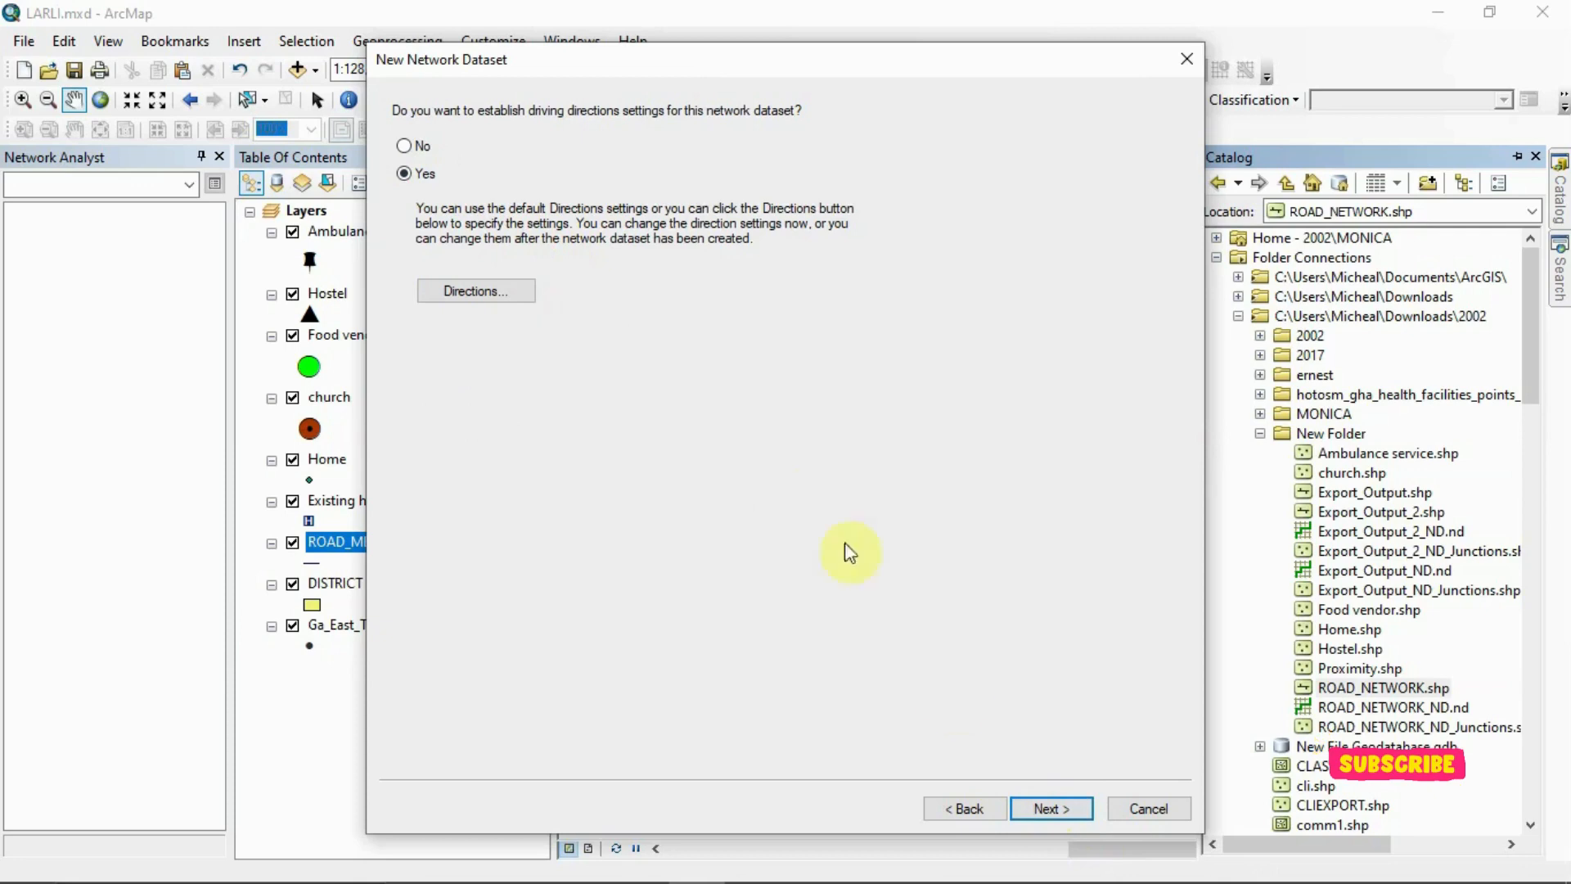
click(1048, 808)
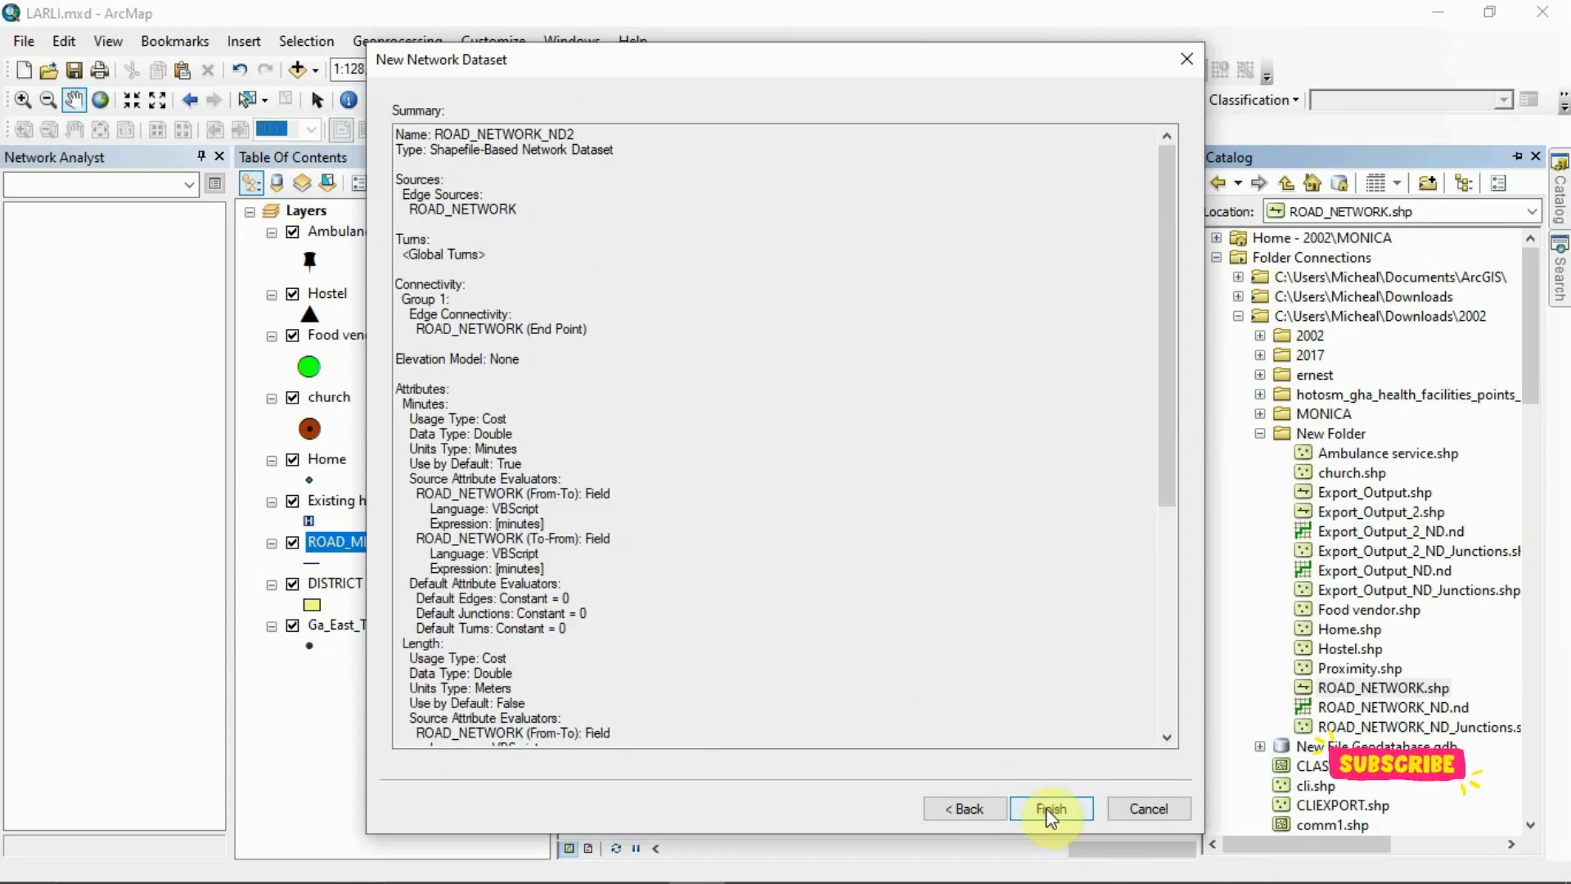
click(1048, 810)
key(Return)
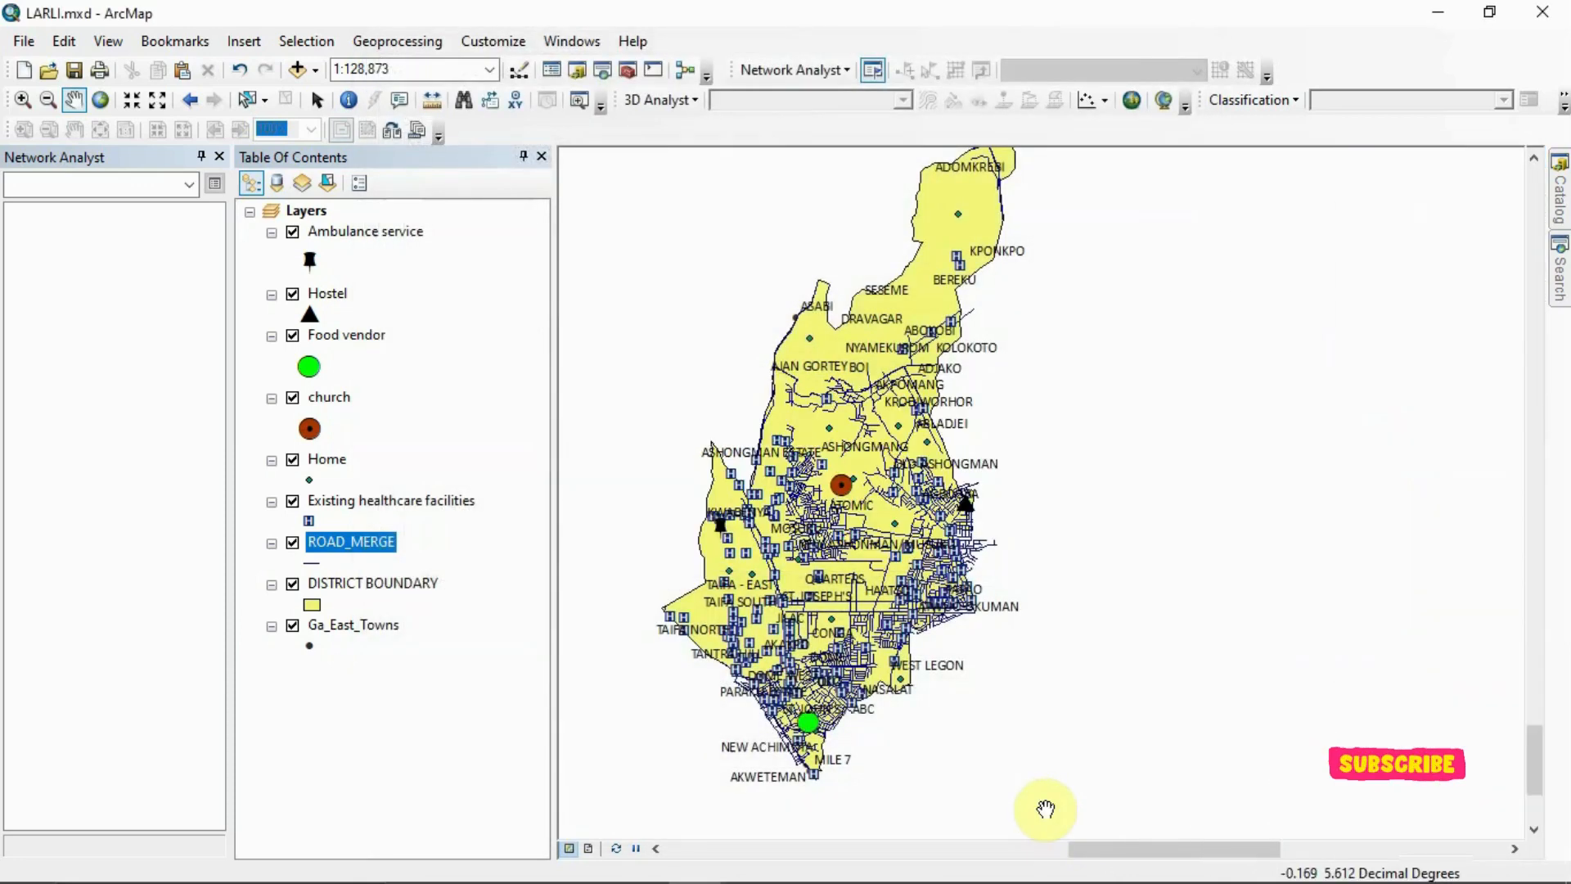
mouse_move(809, 860)
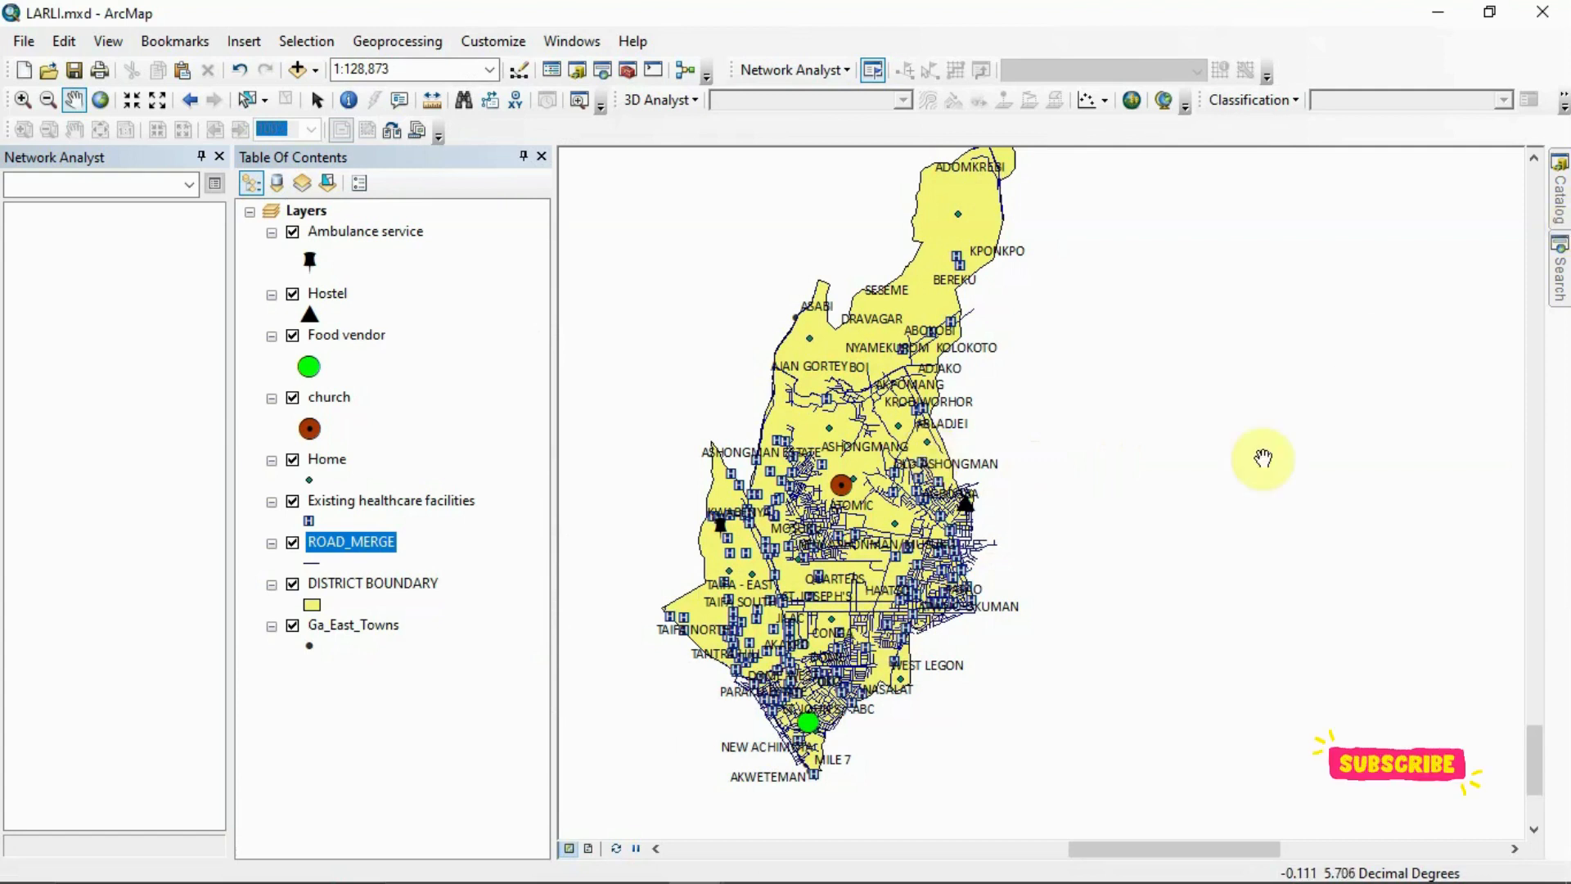
mouse_move(757, 880)
mouse_move(696, 861)
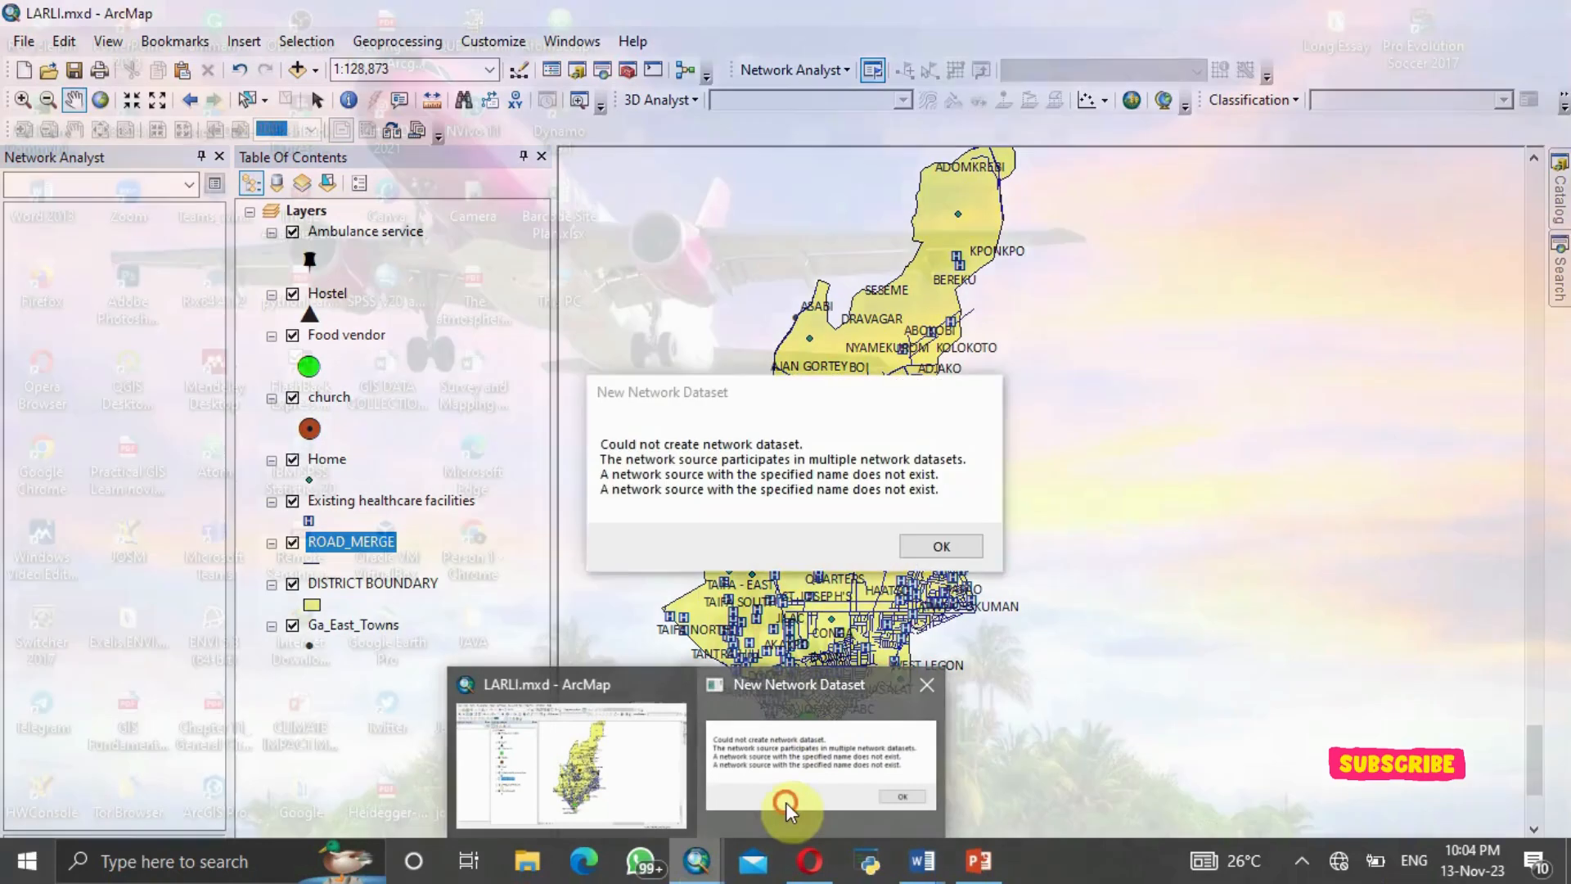
click(786, 802)
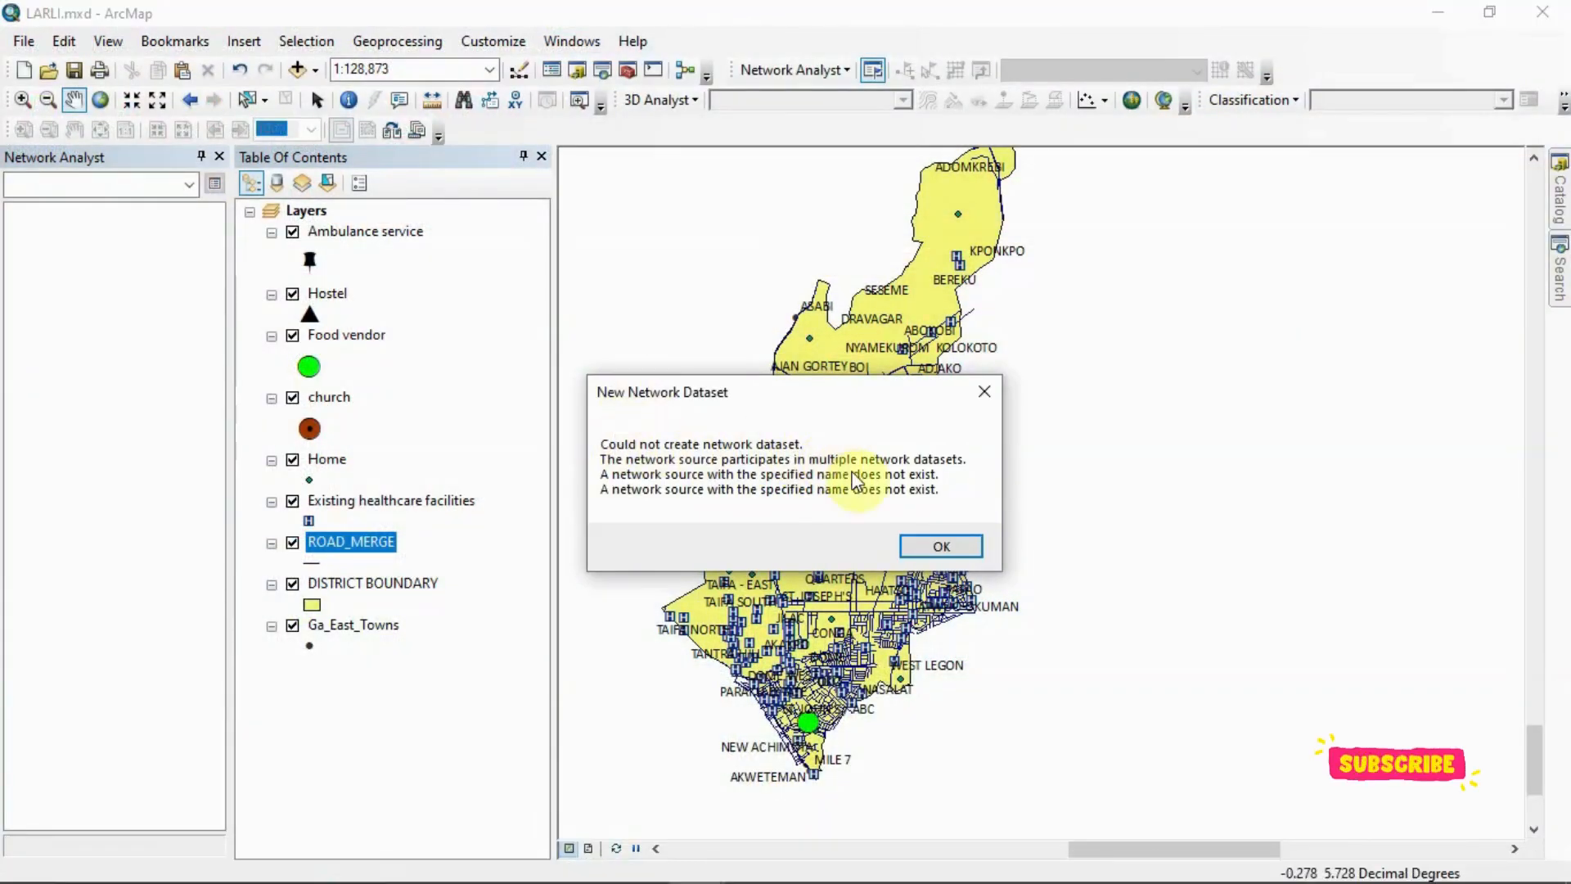
click(945, 550)
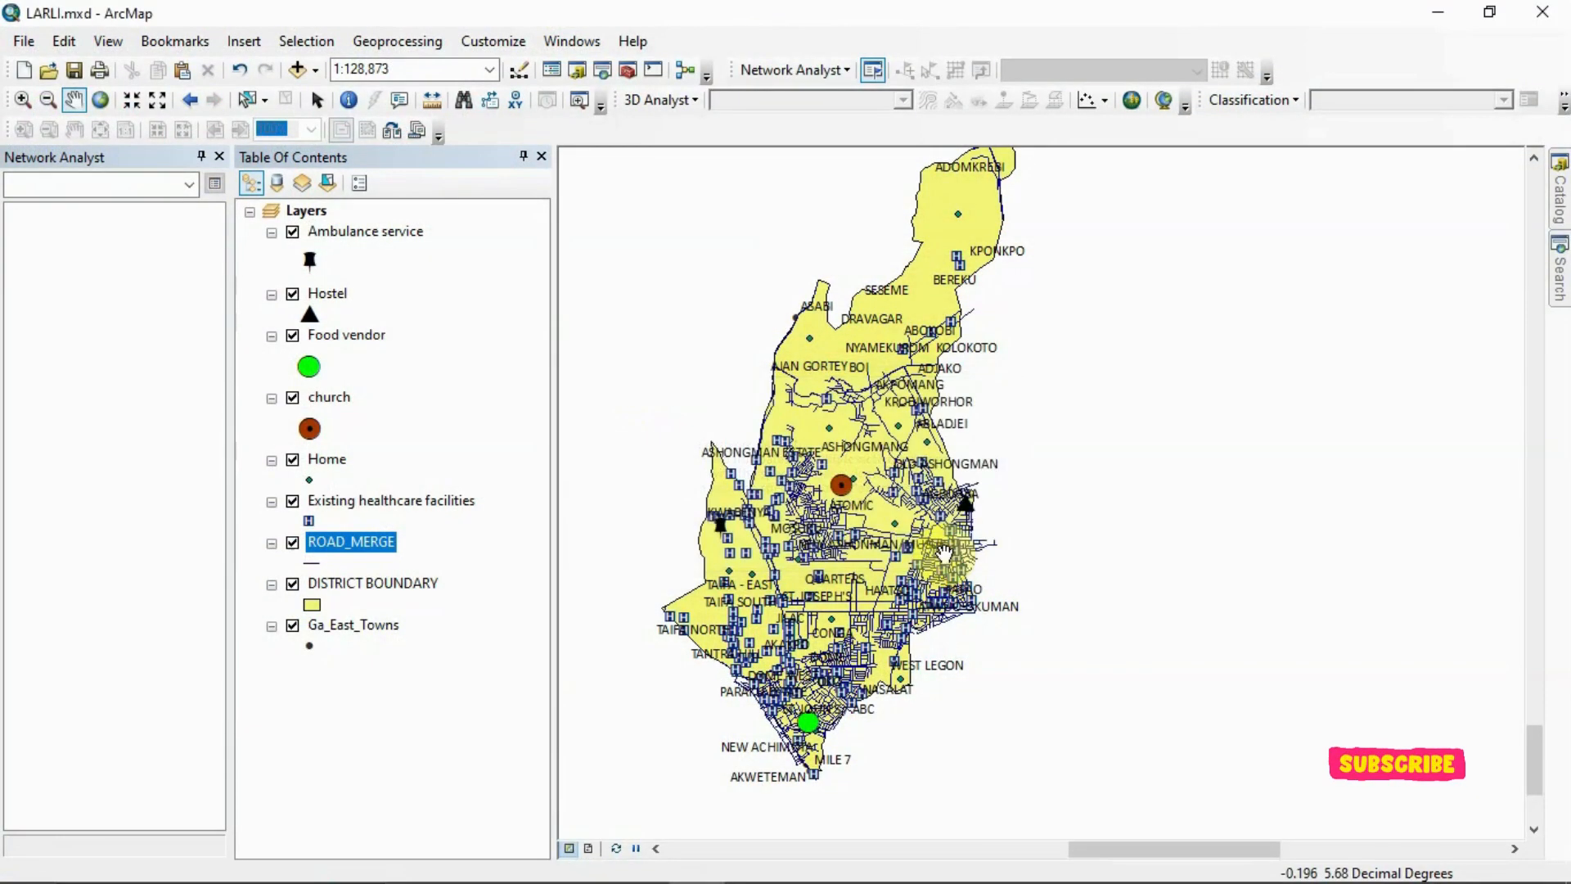
Restart the network dataset from ROAD_NETWORK.shp, keeping the name ROAD_NETWORK_ND2 and the default turn, connectivity and elevation settings
click(1564, 203)
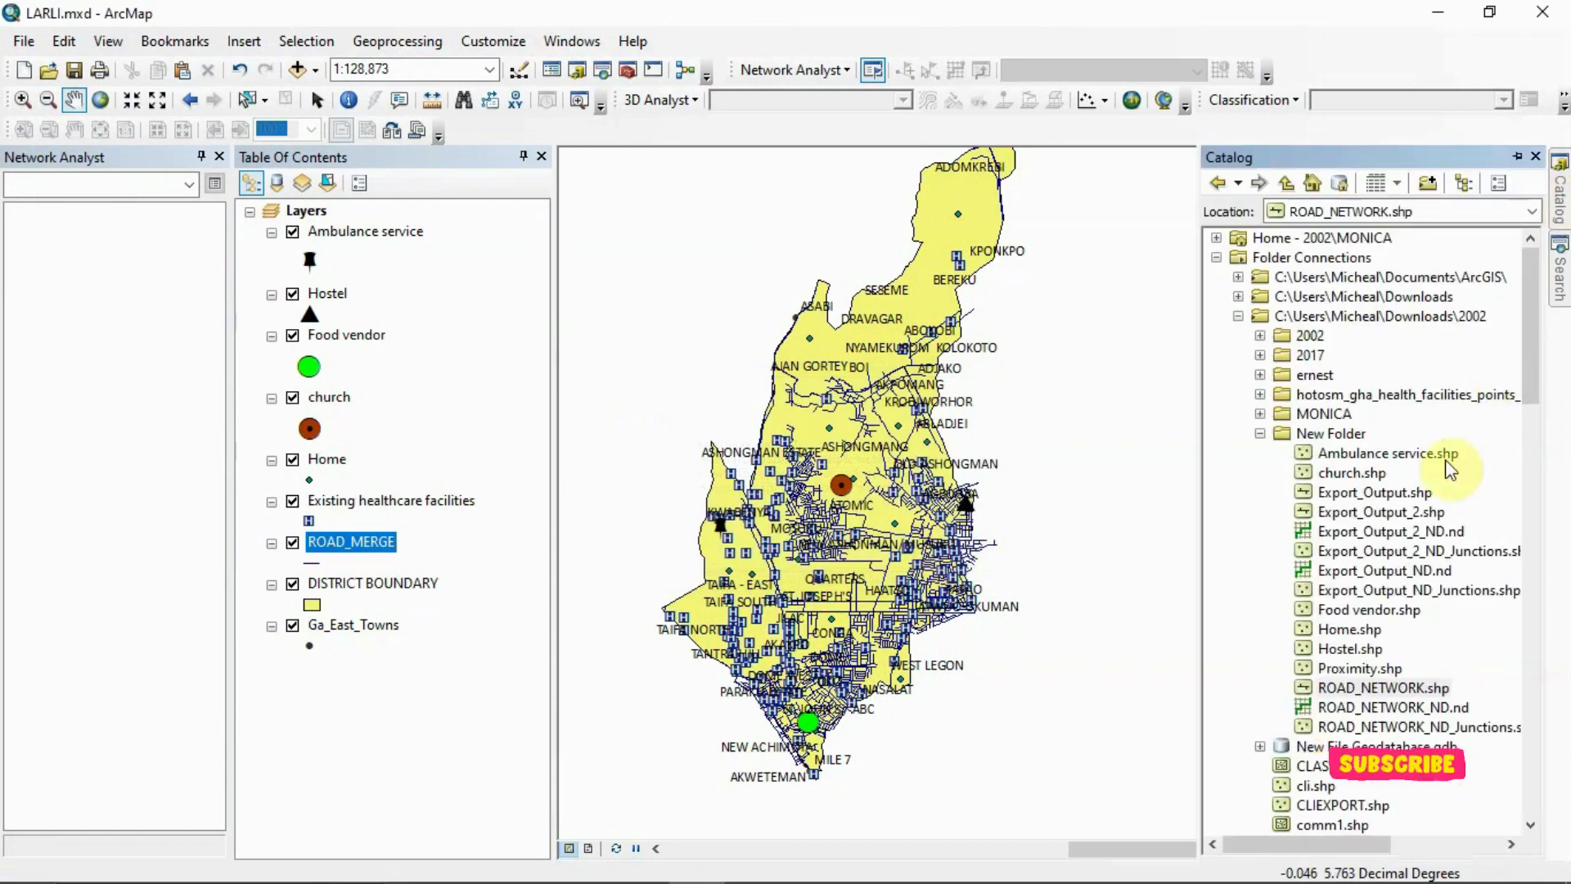
right_click(1341, 689)
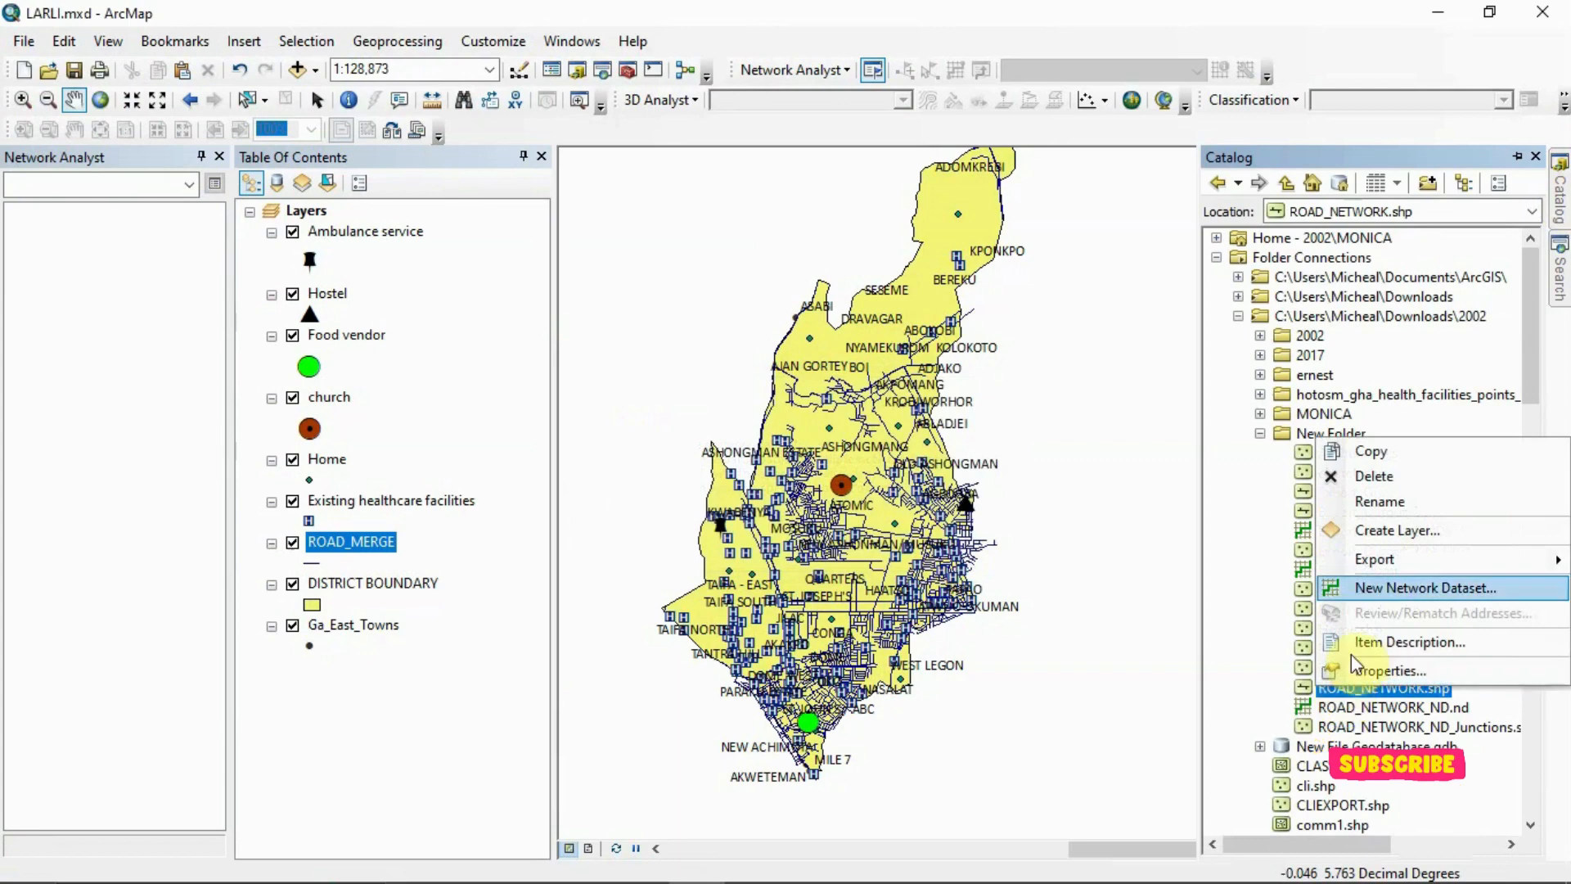
click(1391, 588)
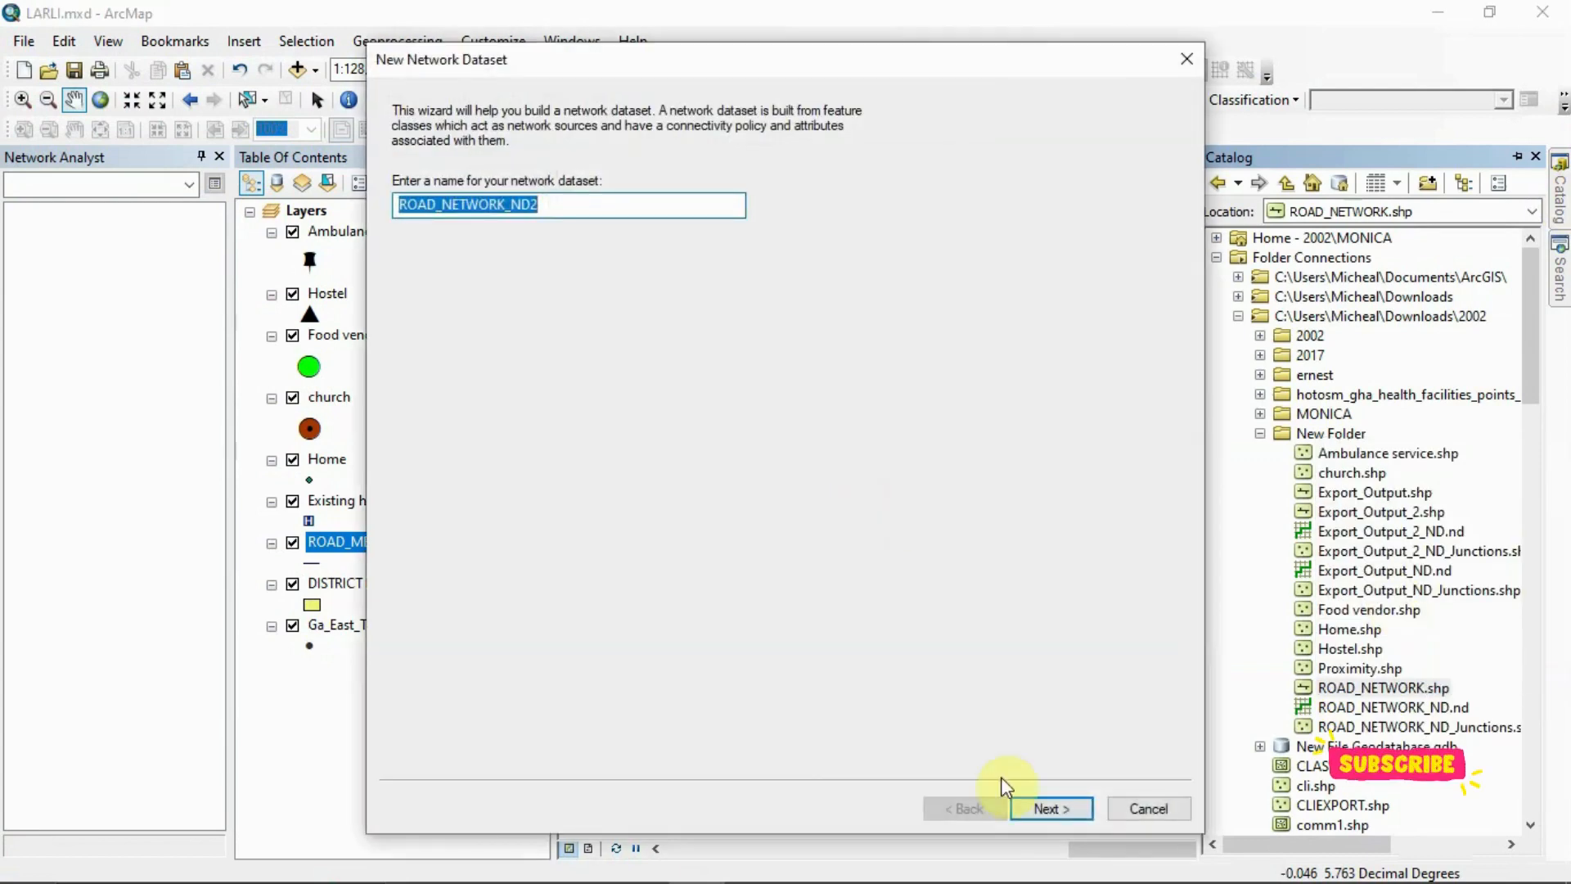
click(1025, 804)
click(1025, 803)
click(1024, 804)
click(1024, 804)
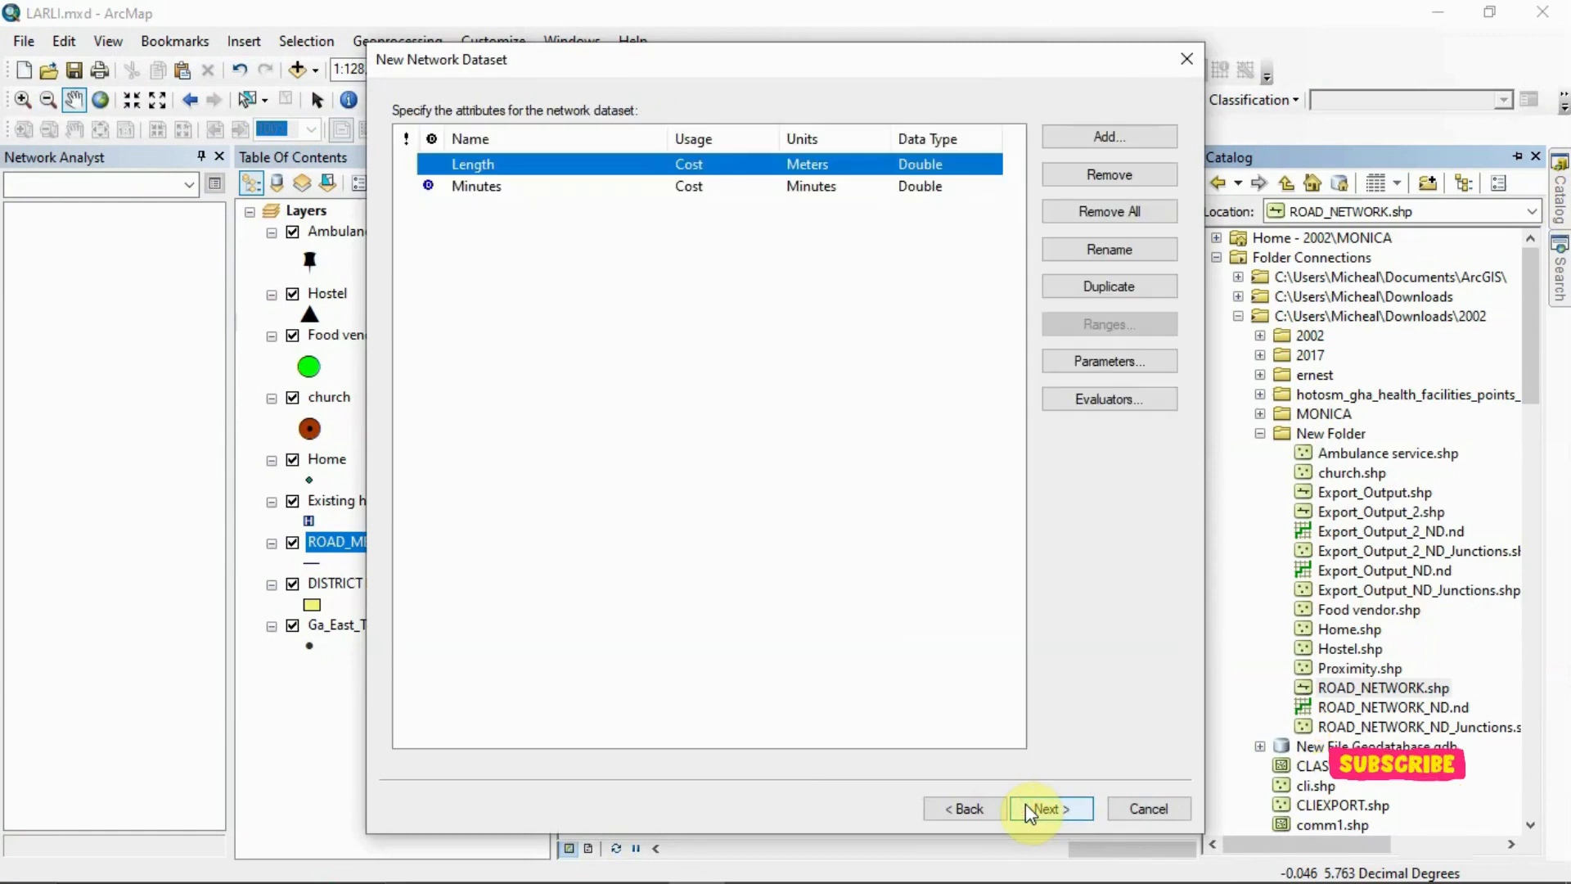
click(123, 861)
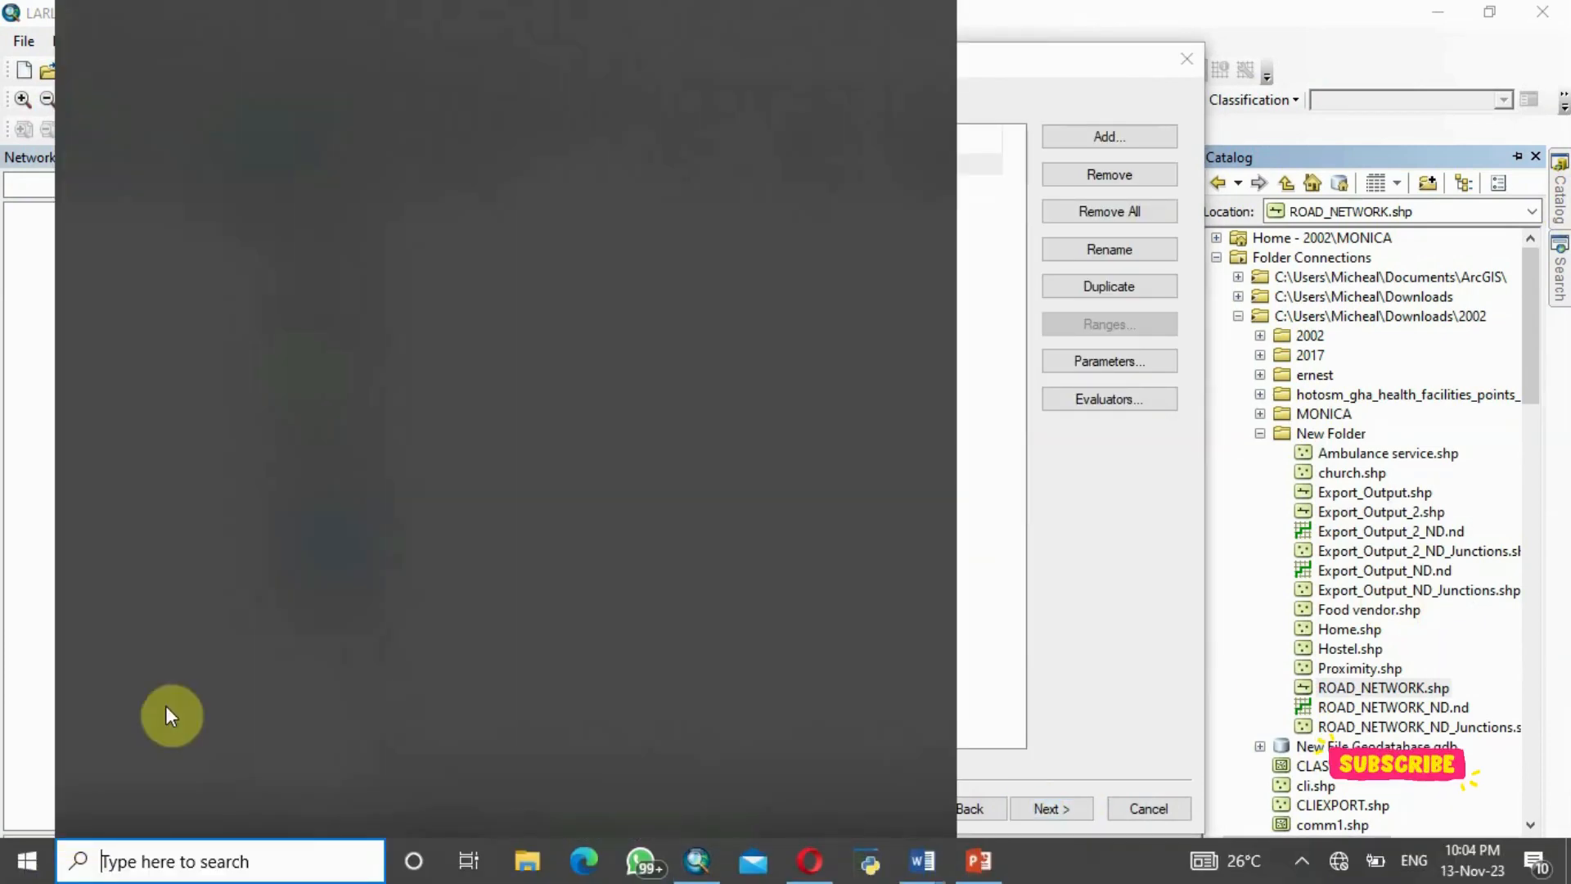
click(1022, 548)
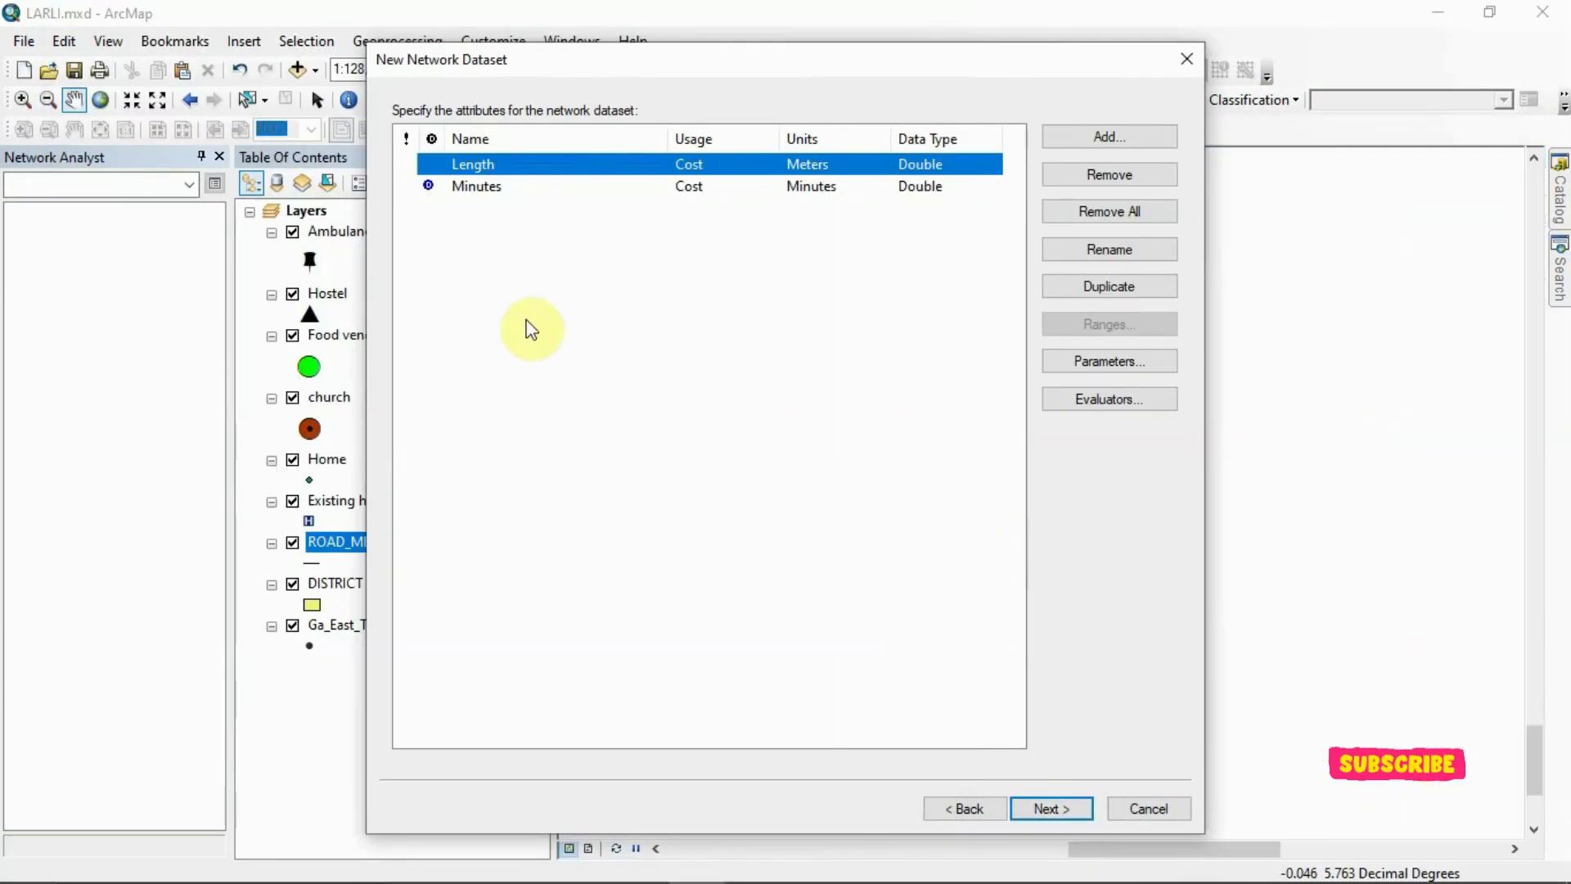
Try to create ROAD_NETWORK_ND2 with its Length and Minutes attributes but without driving directions settings
click(547, 187)
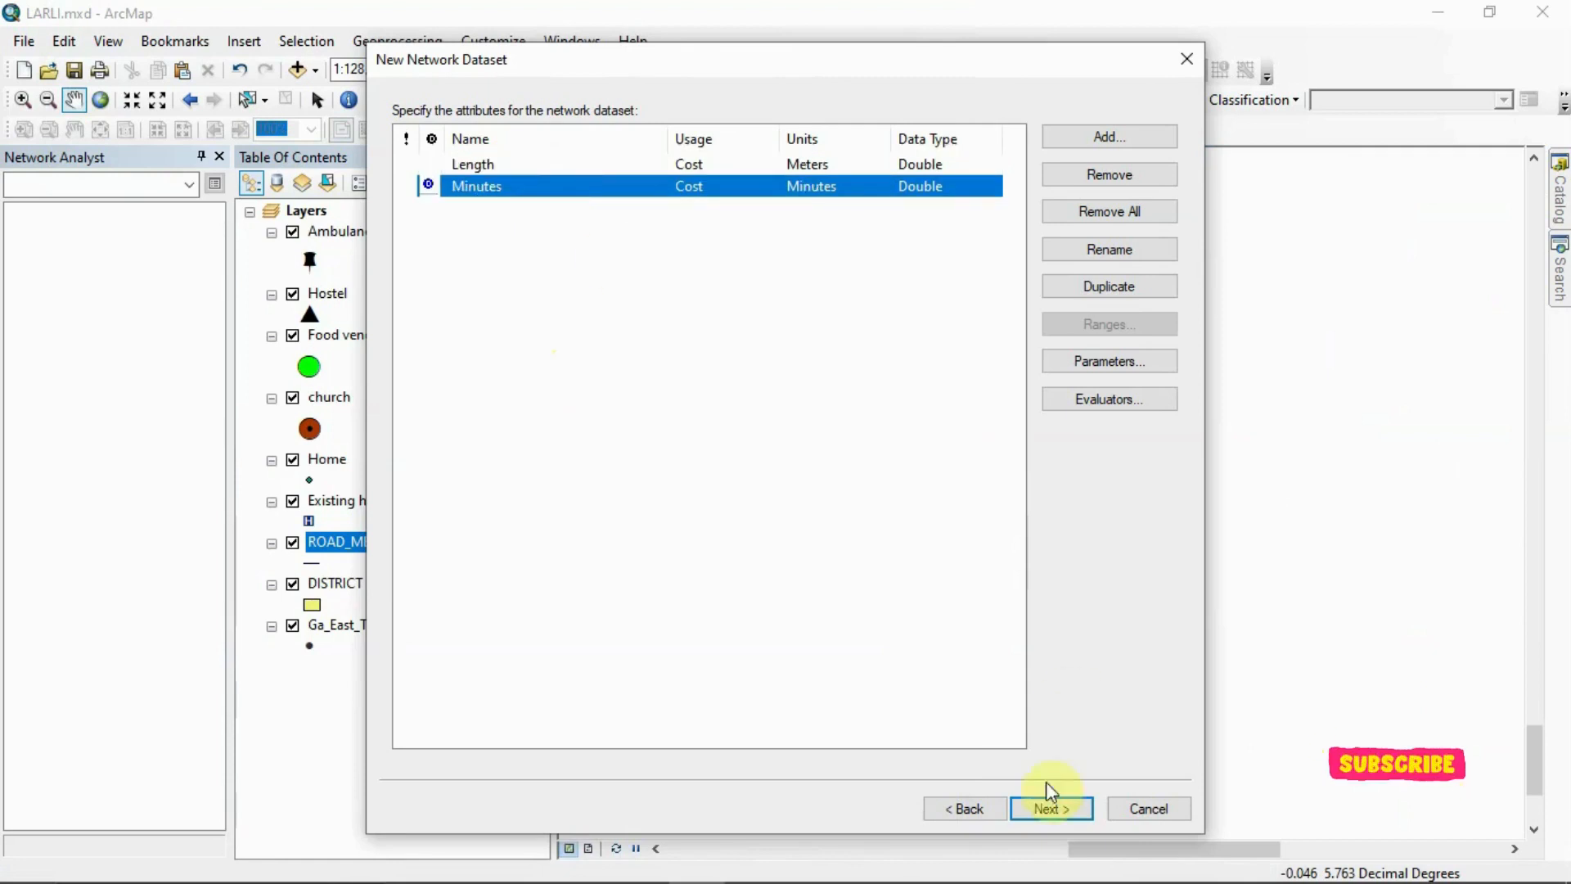
click(1041, 804)
click(1041, 804)
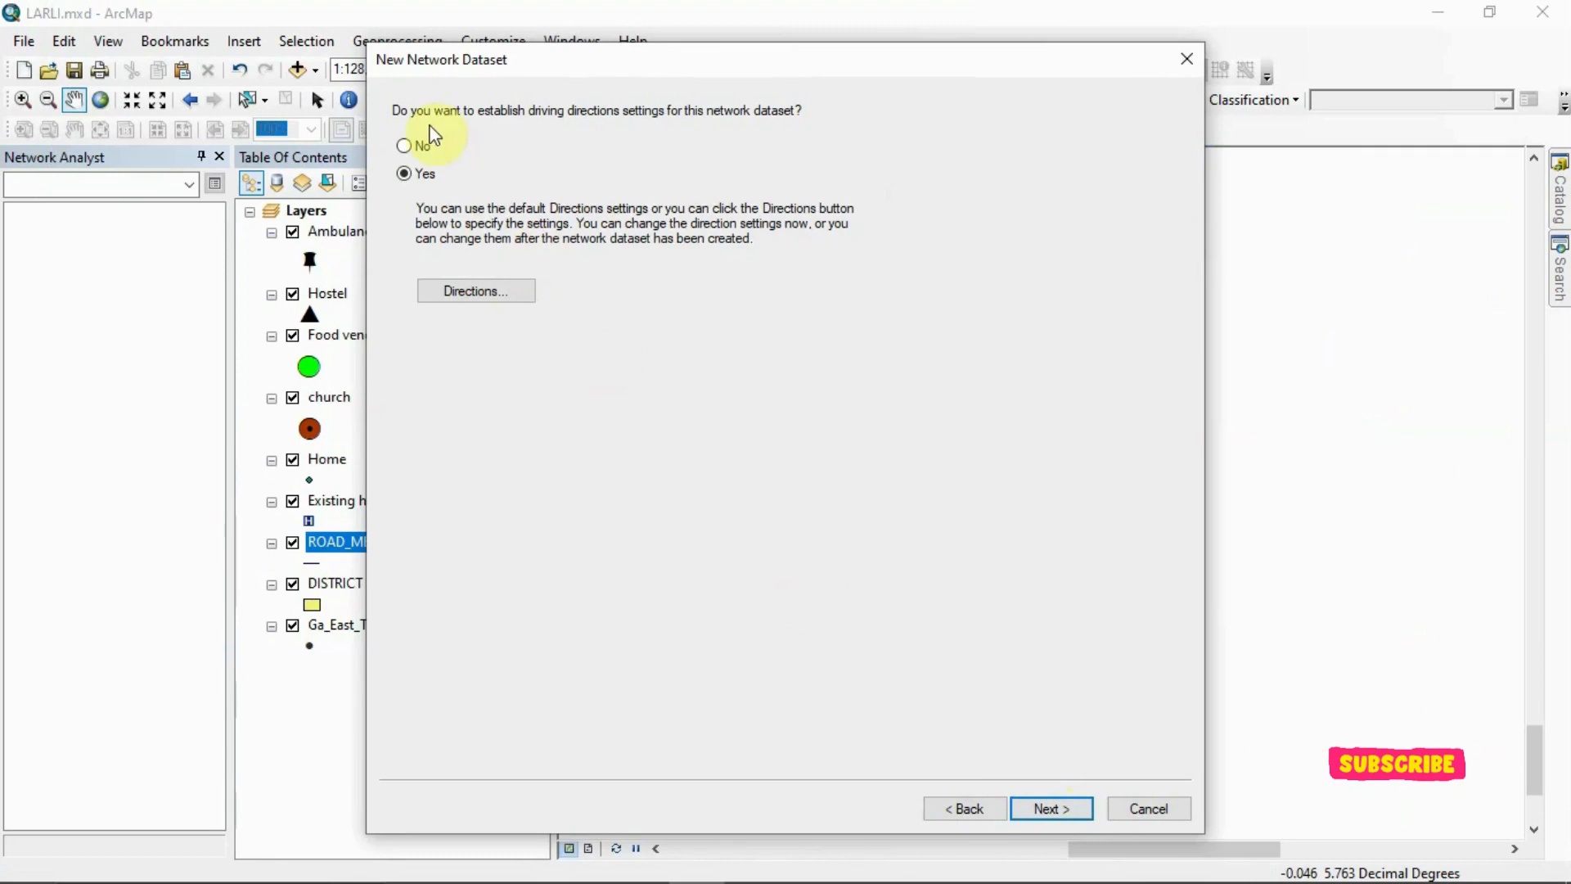
click(404, 145)
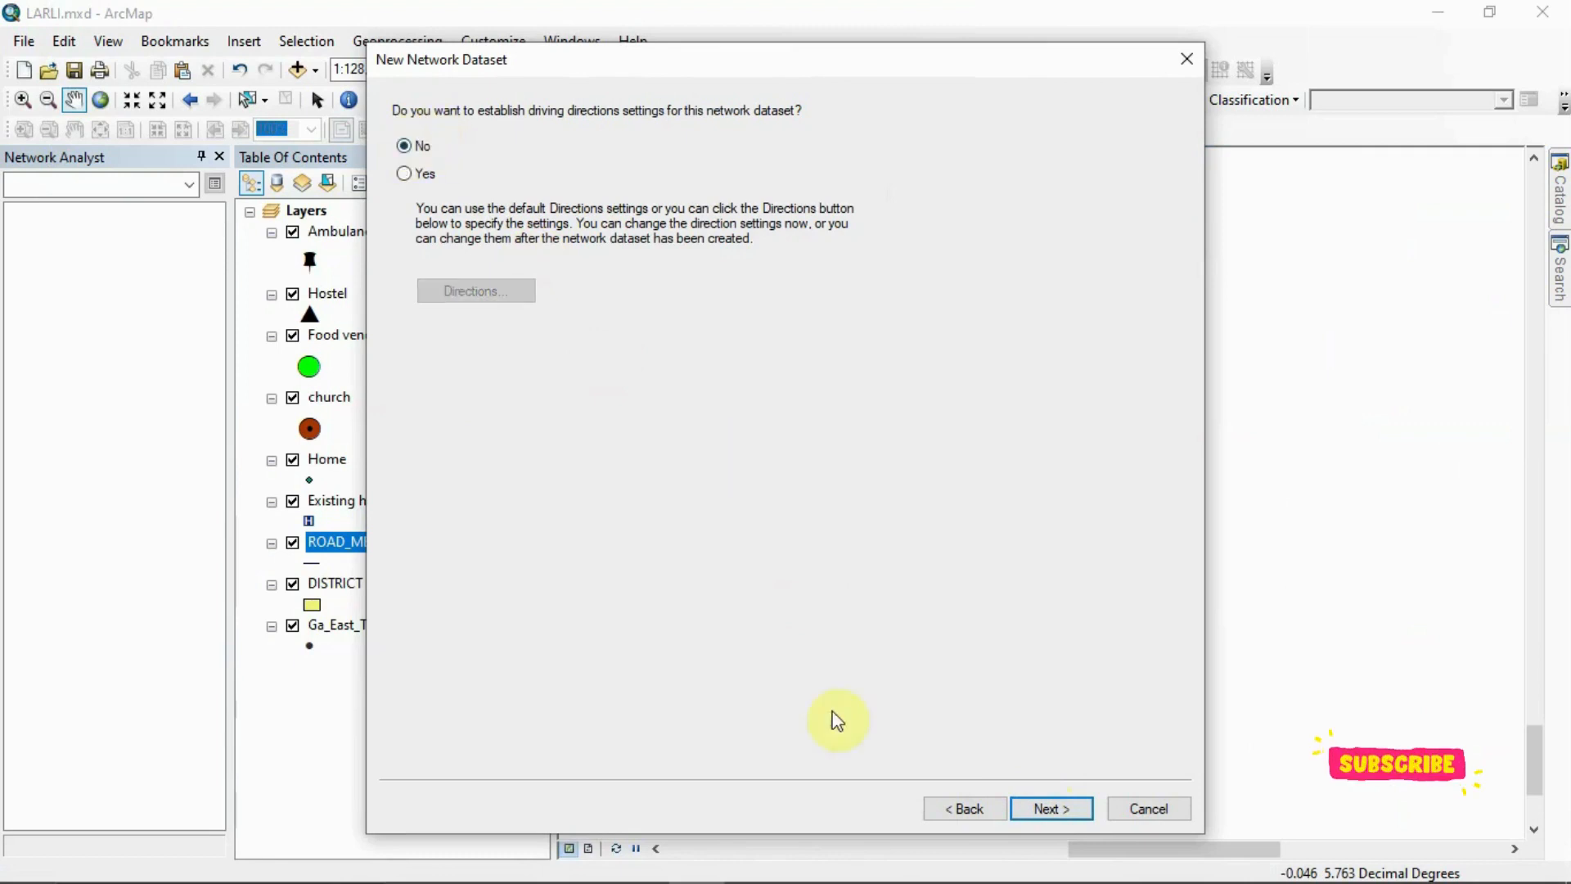
click(1044, 807)
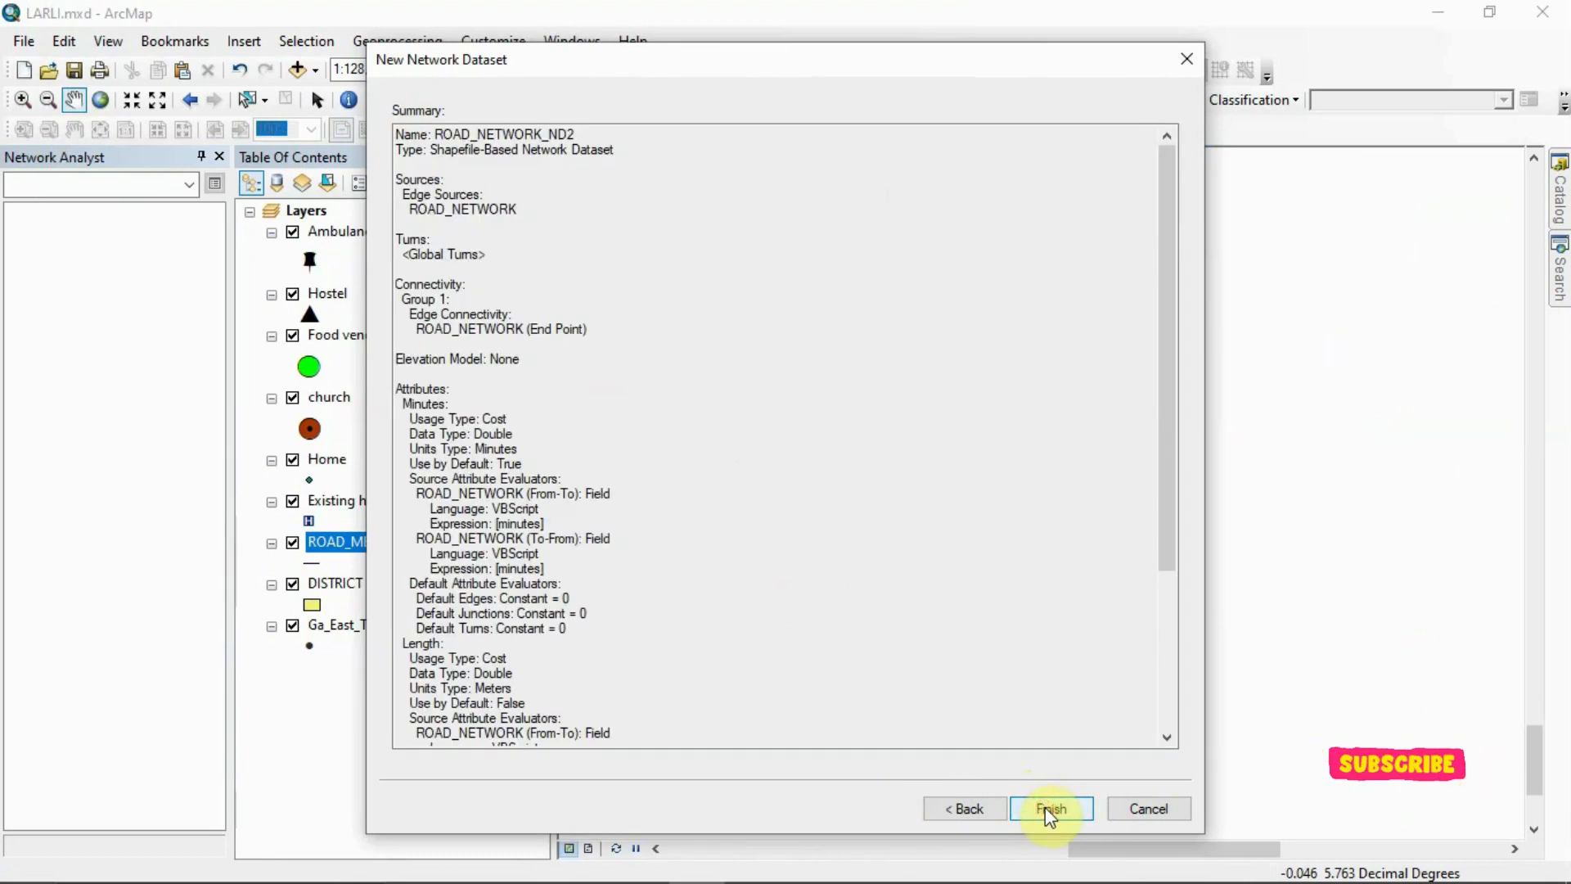
click(1044, 806)
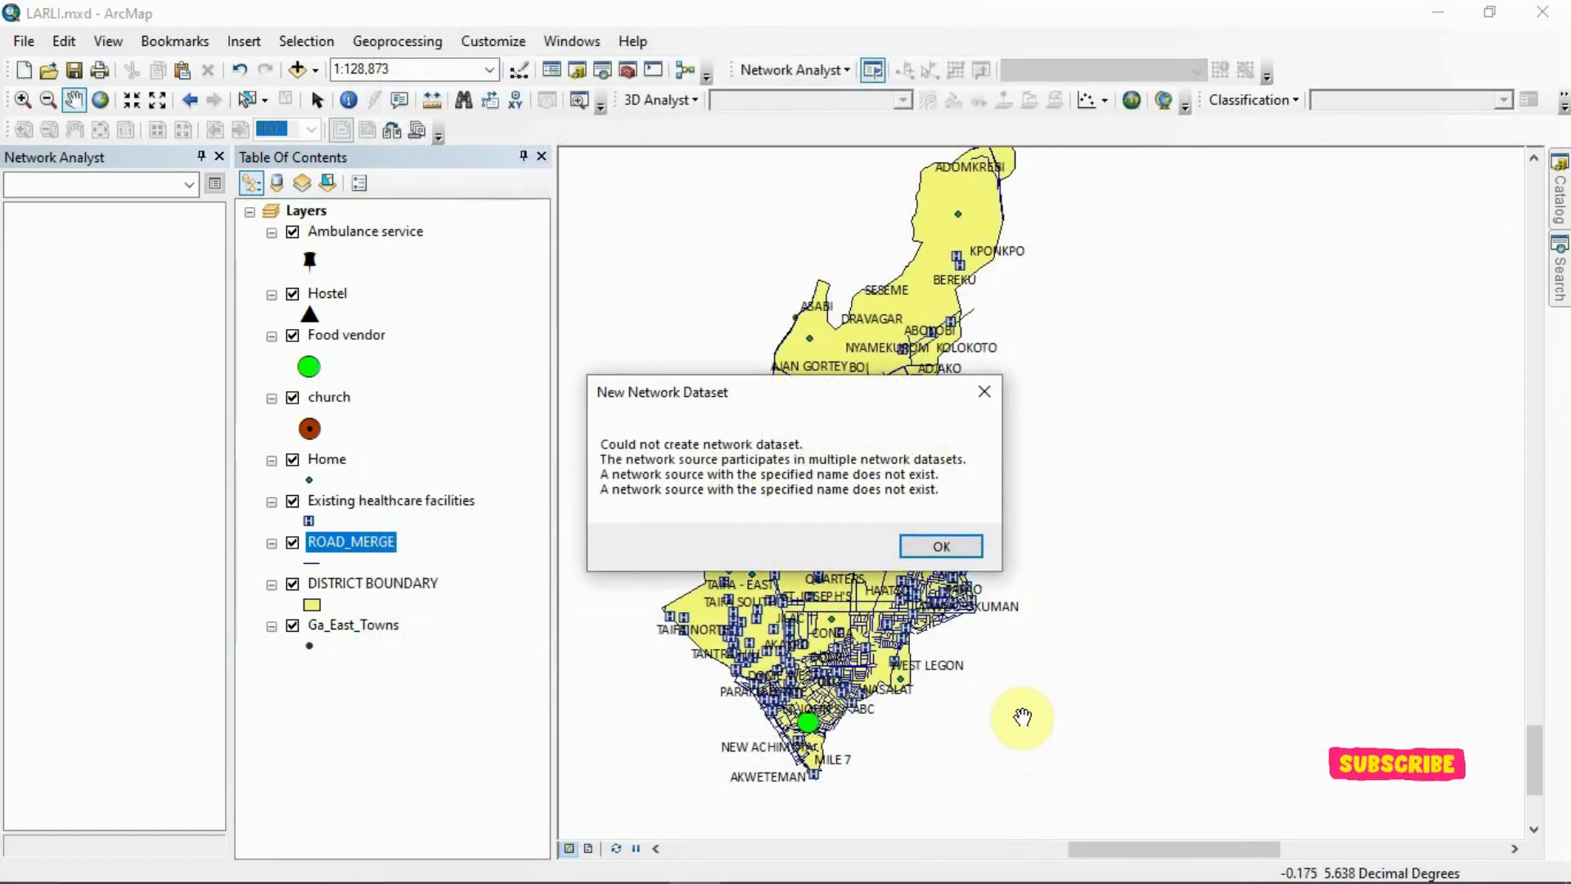
click(941, 546)
Export all features of the ROAD_MERGE layer to New Folder as ROADM, without adding the exported data to the map
click(1560, 211)
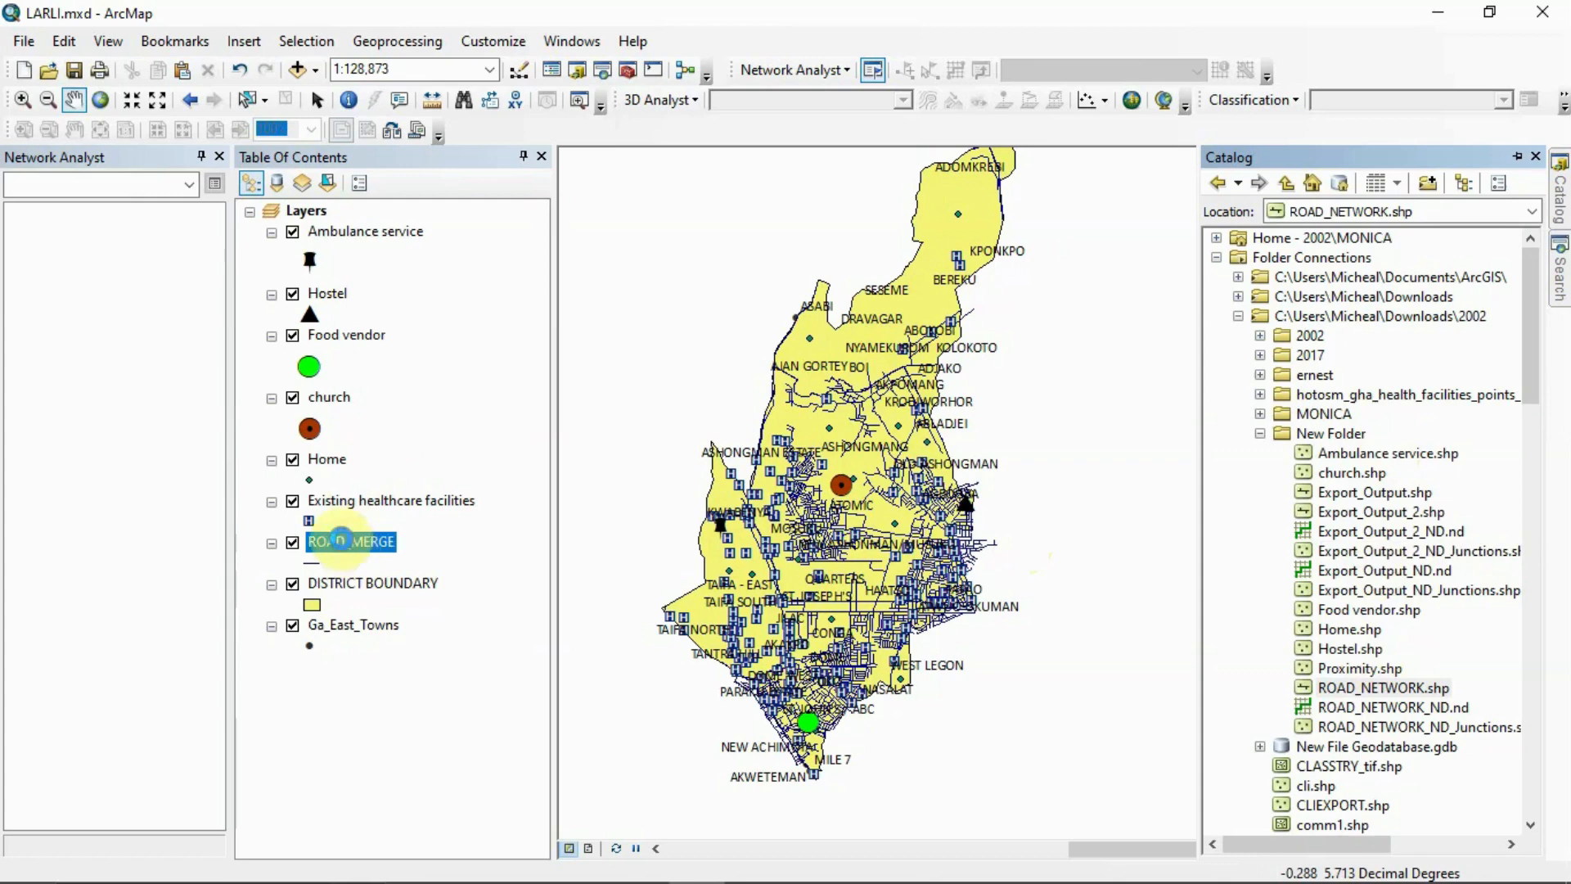
right_click(343, 542)
click(417, 440)
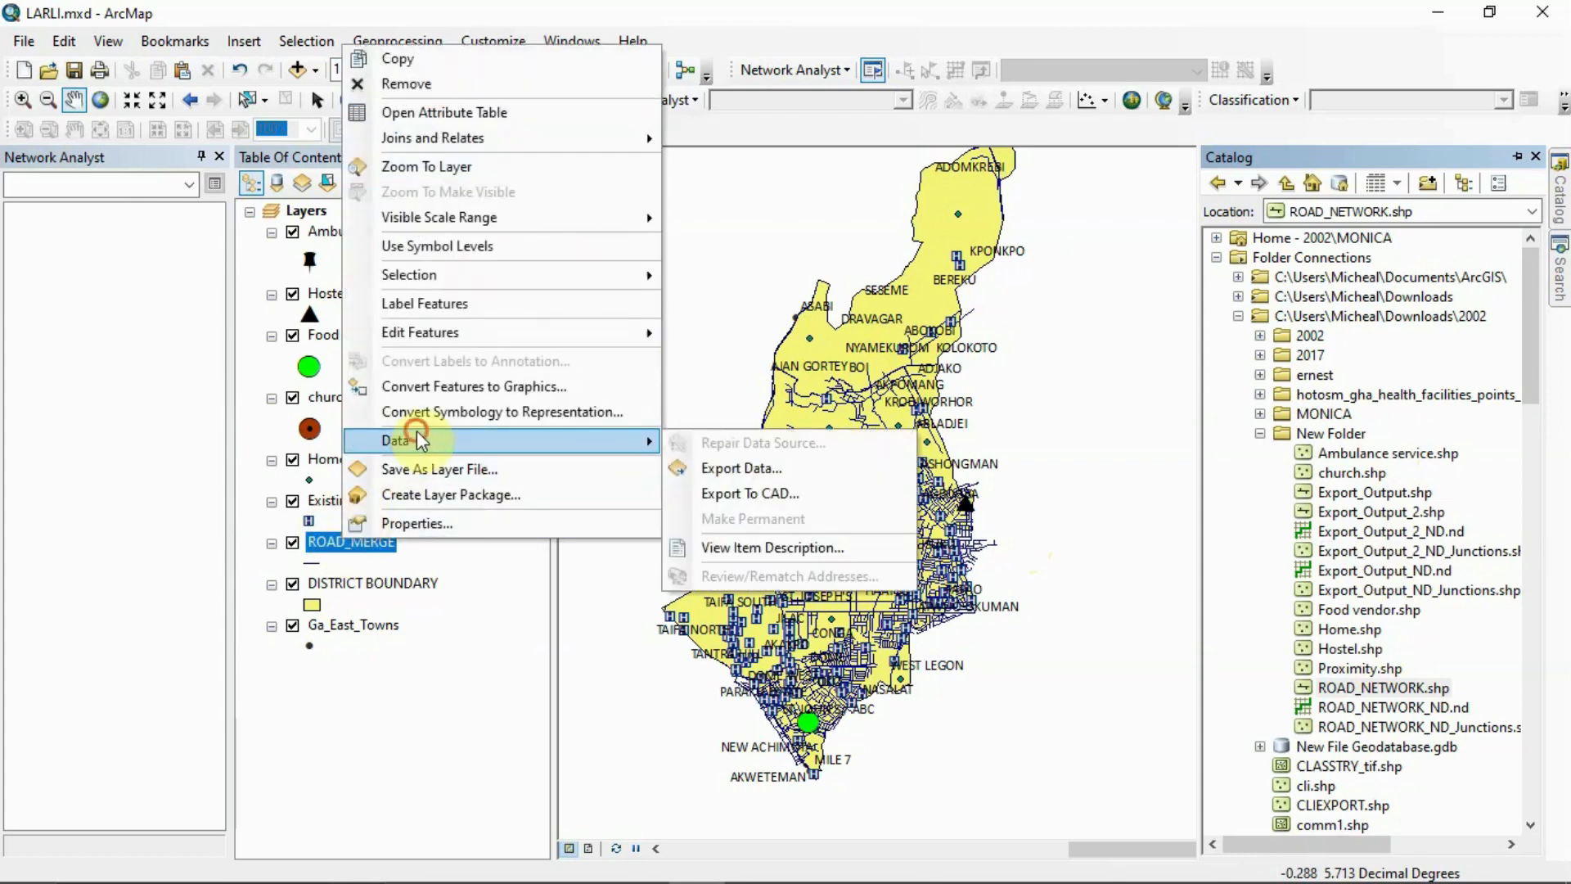
click(782, 460)
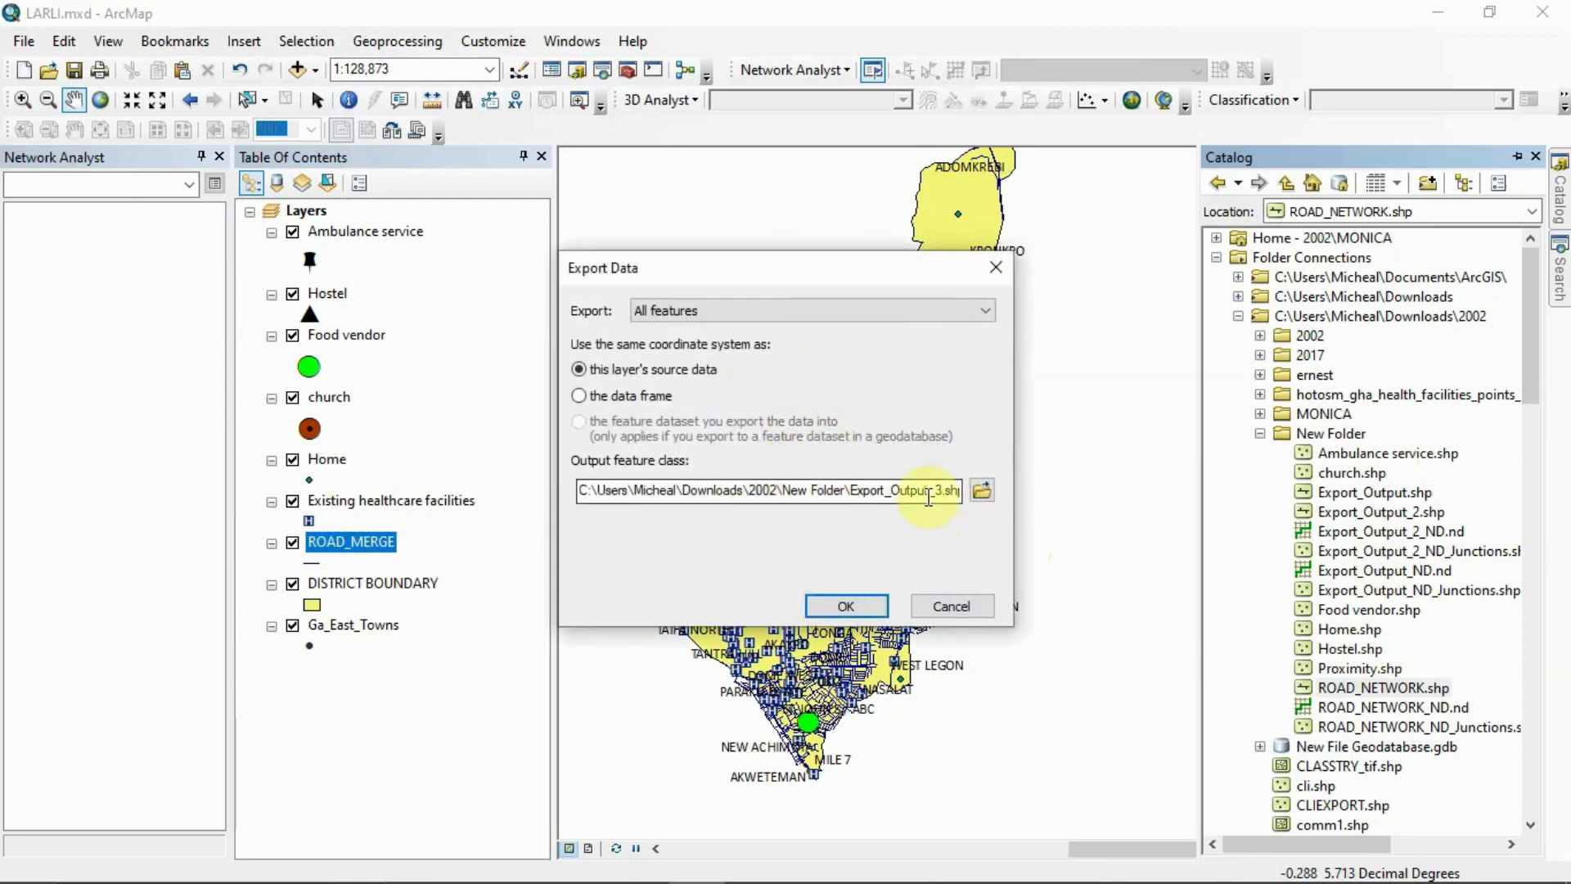
click(946, 495)
key(Right)
key(Right)
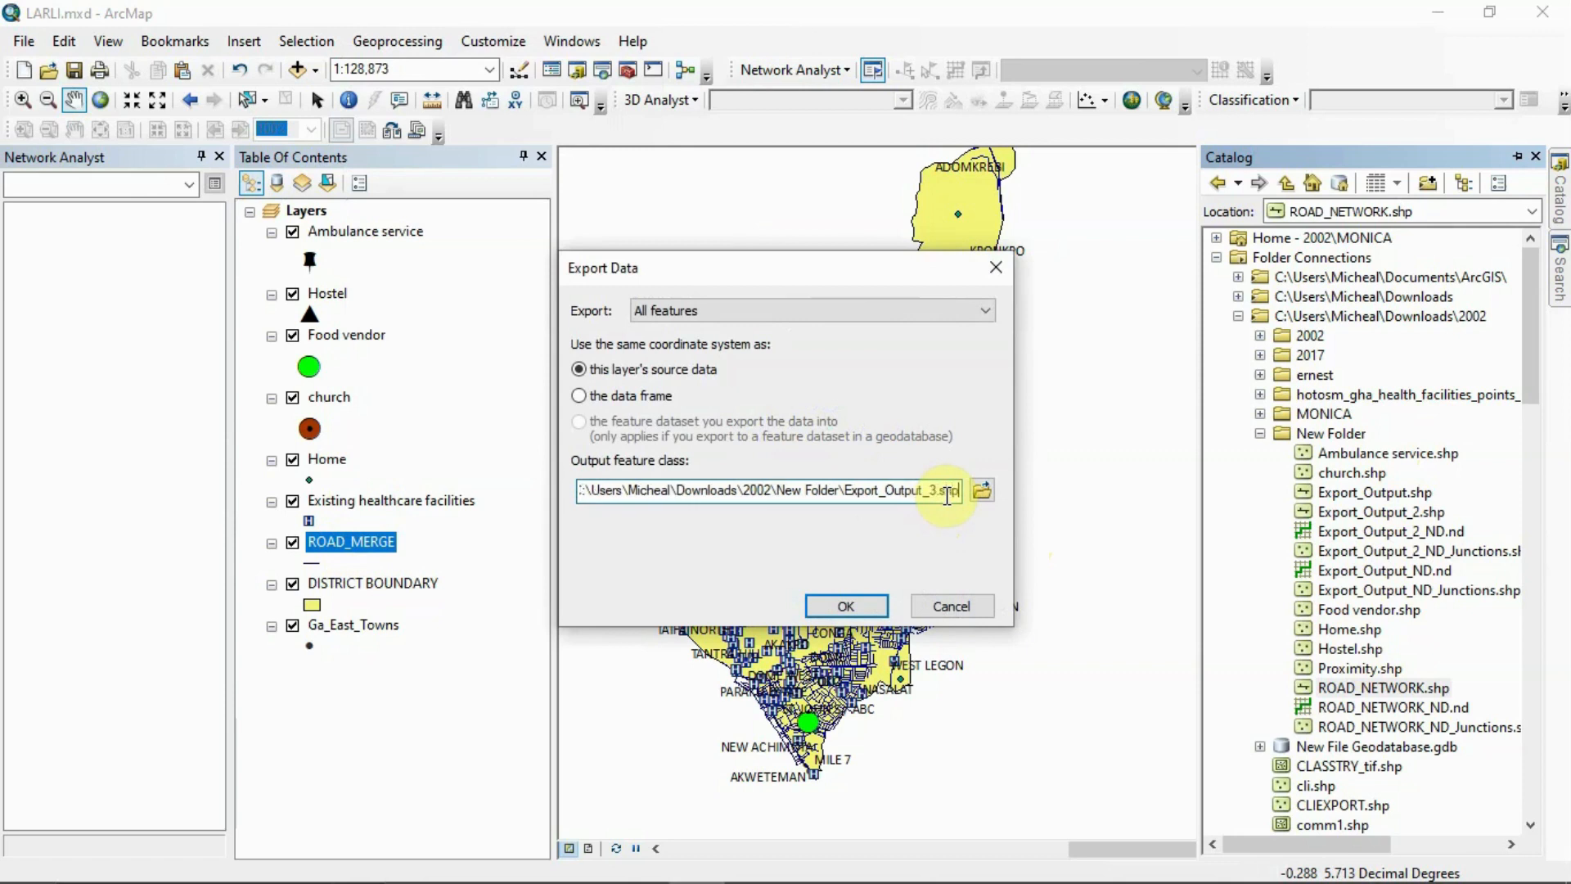
key(BackSpace)
key(BackSpace)
key(BackSpace)
key(BackSpace)
key(BackSpace)
key(BackSpace)
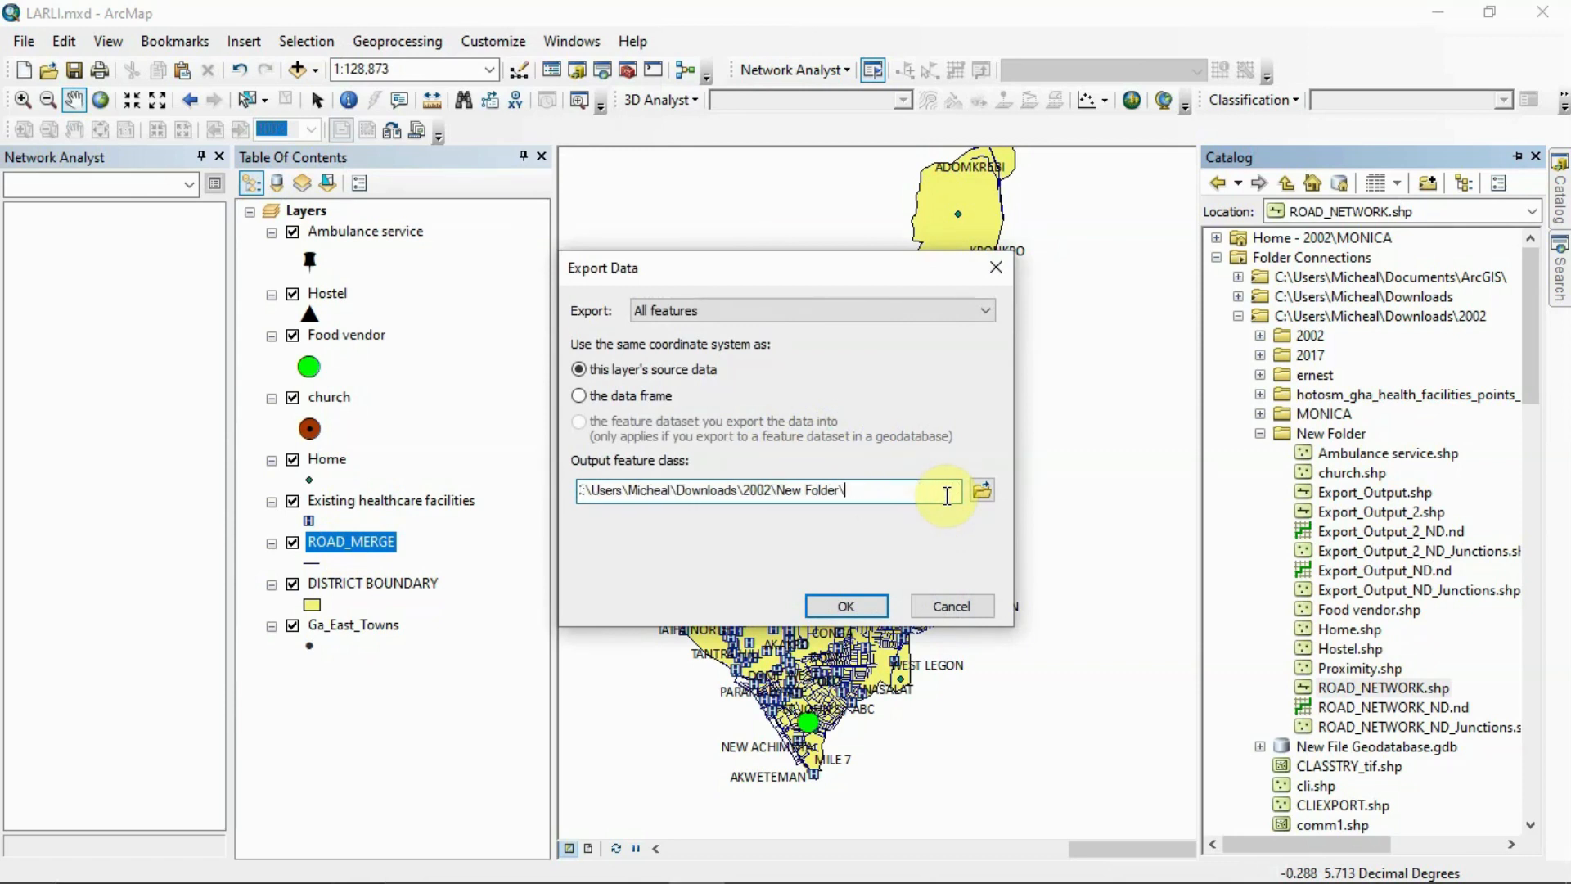
text(ROADM)
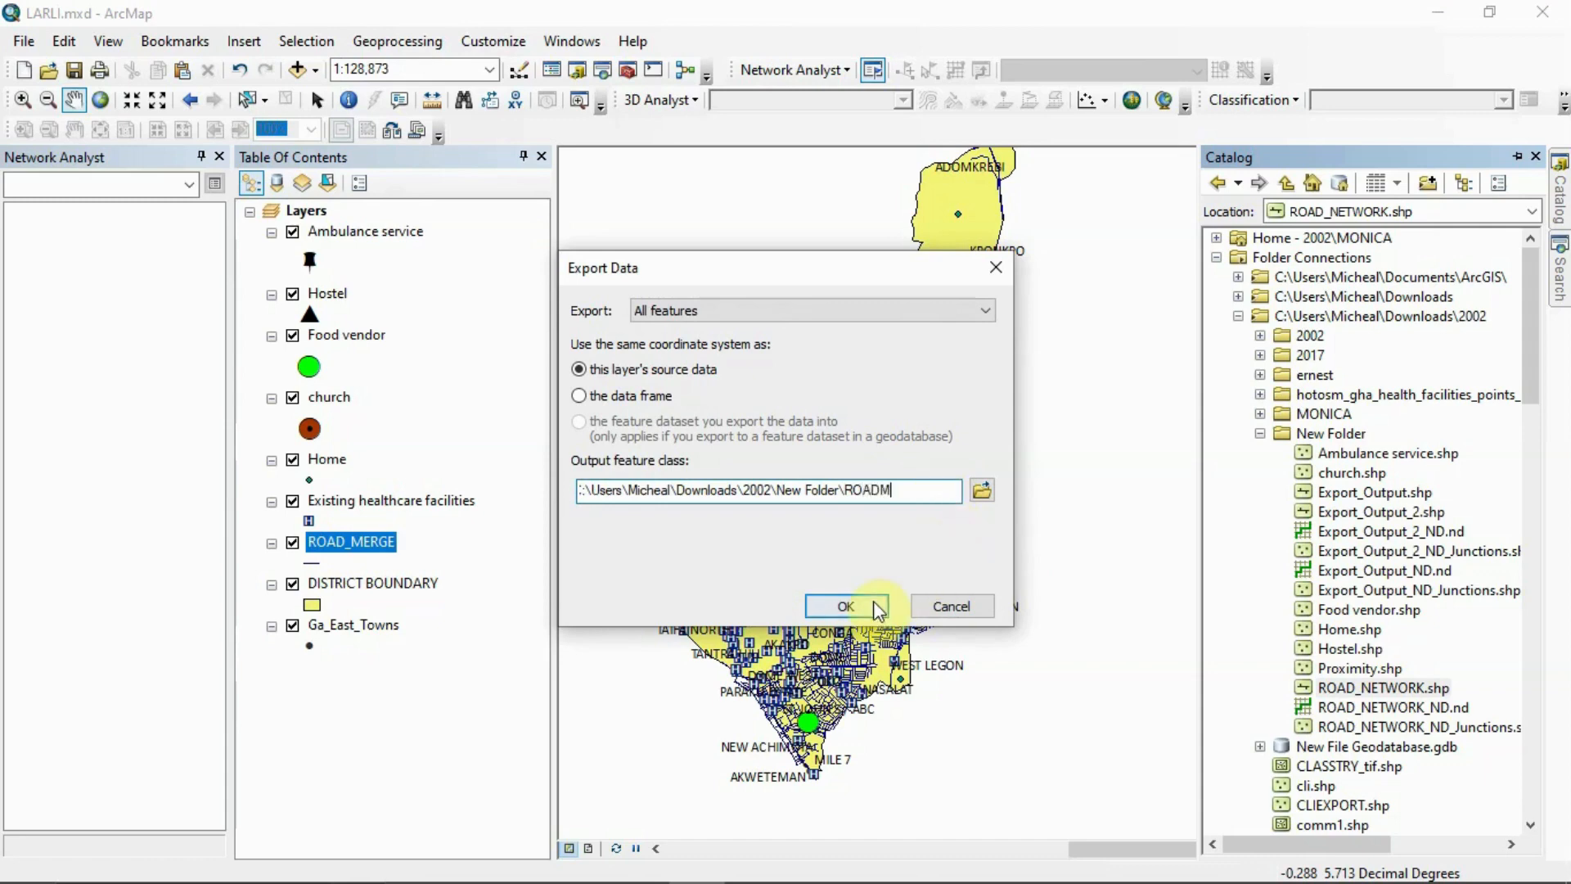
click(873, 603)
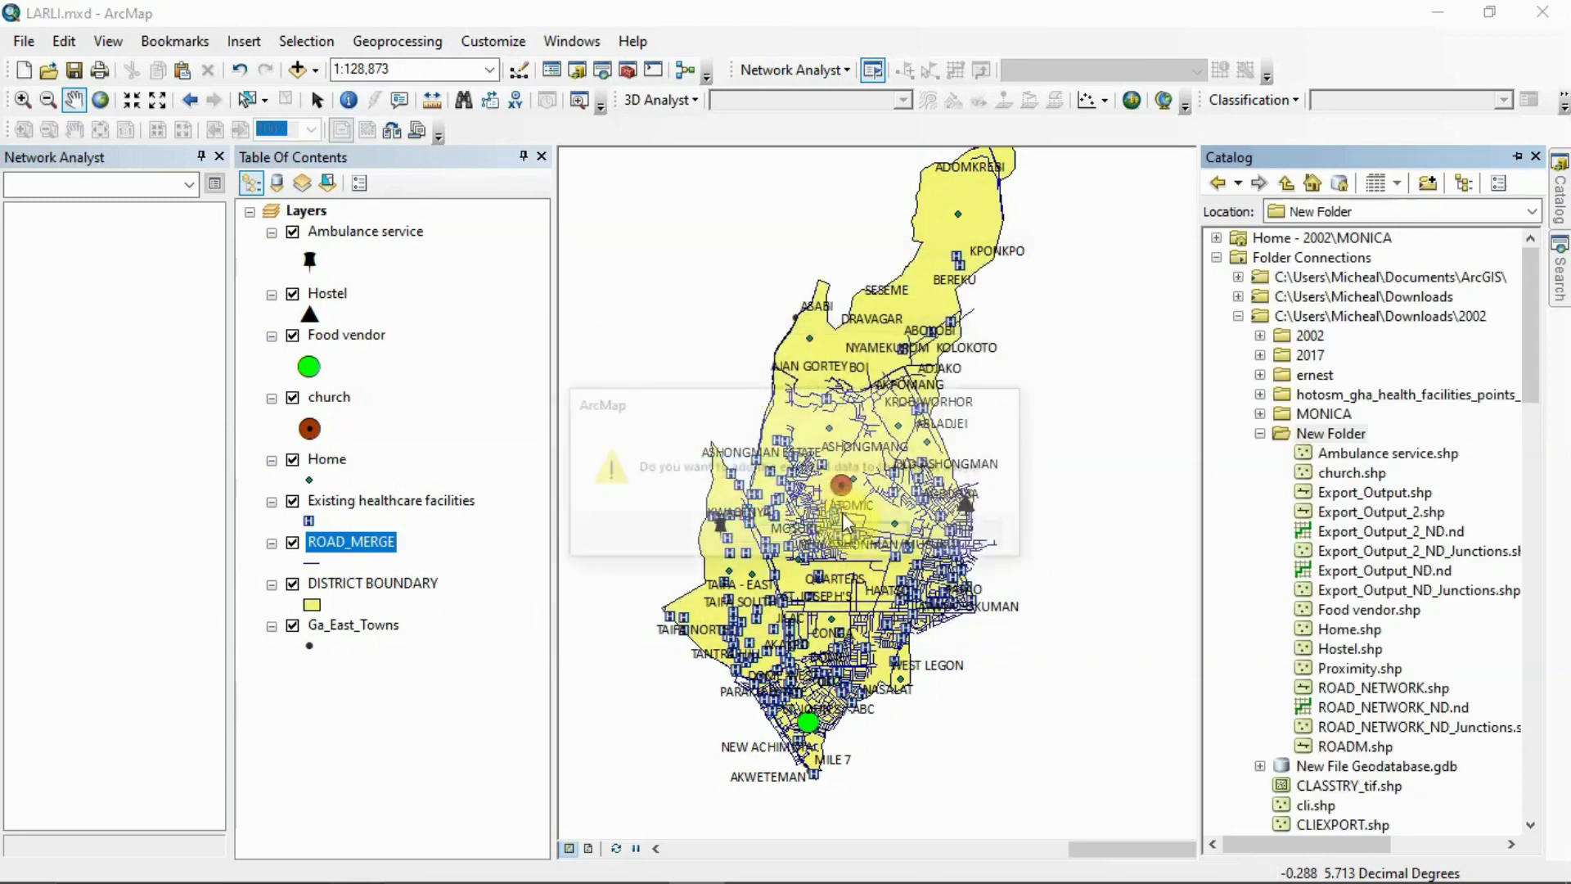
click(968, 535)
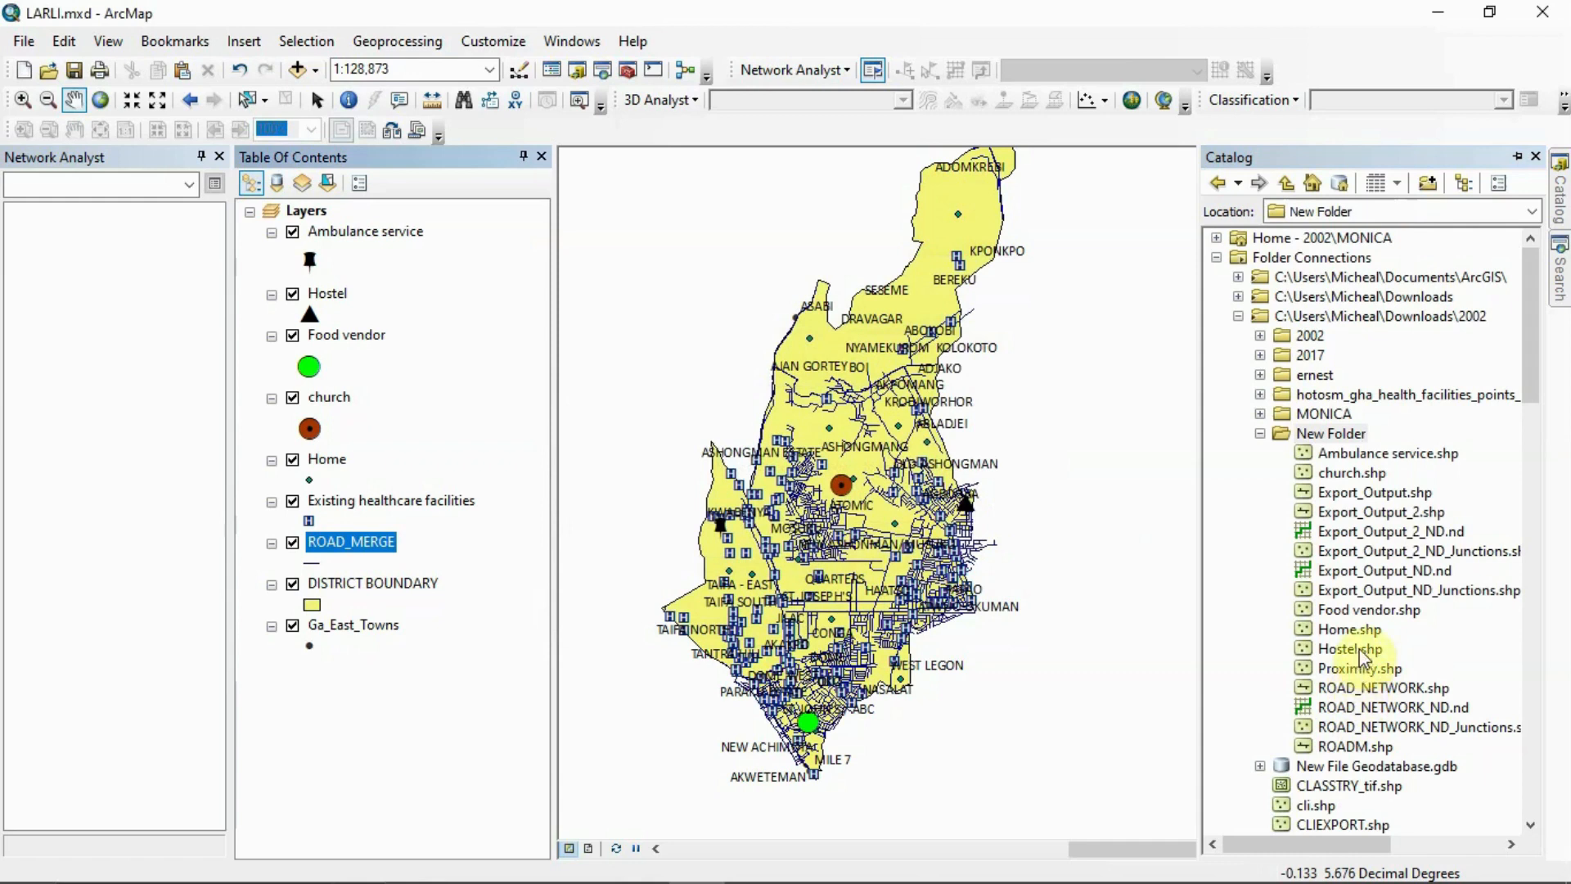
Start a new network dataset from ROADM.shp, keeping the name ROADM_ND, the default turns and connectivity, and no elevation modelling
click(1358, 746)
right_click(1358, 748)
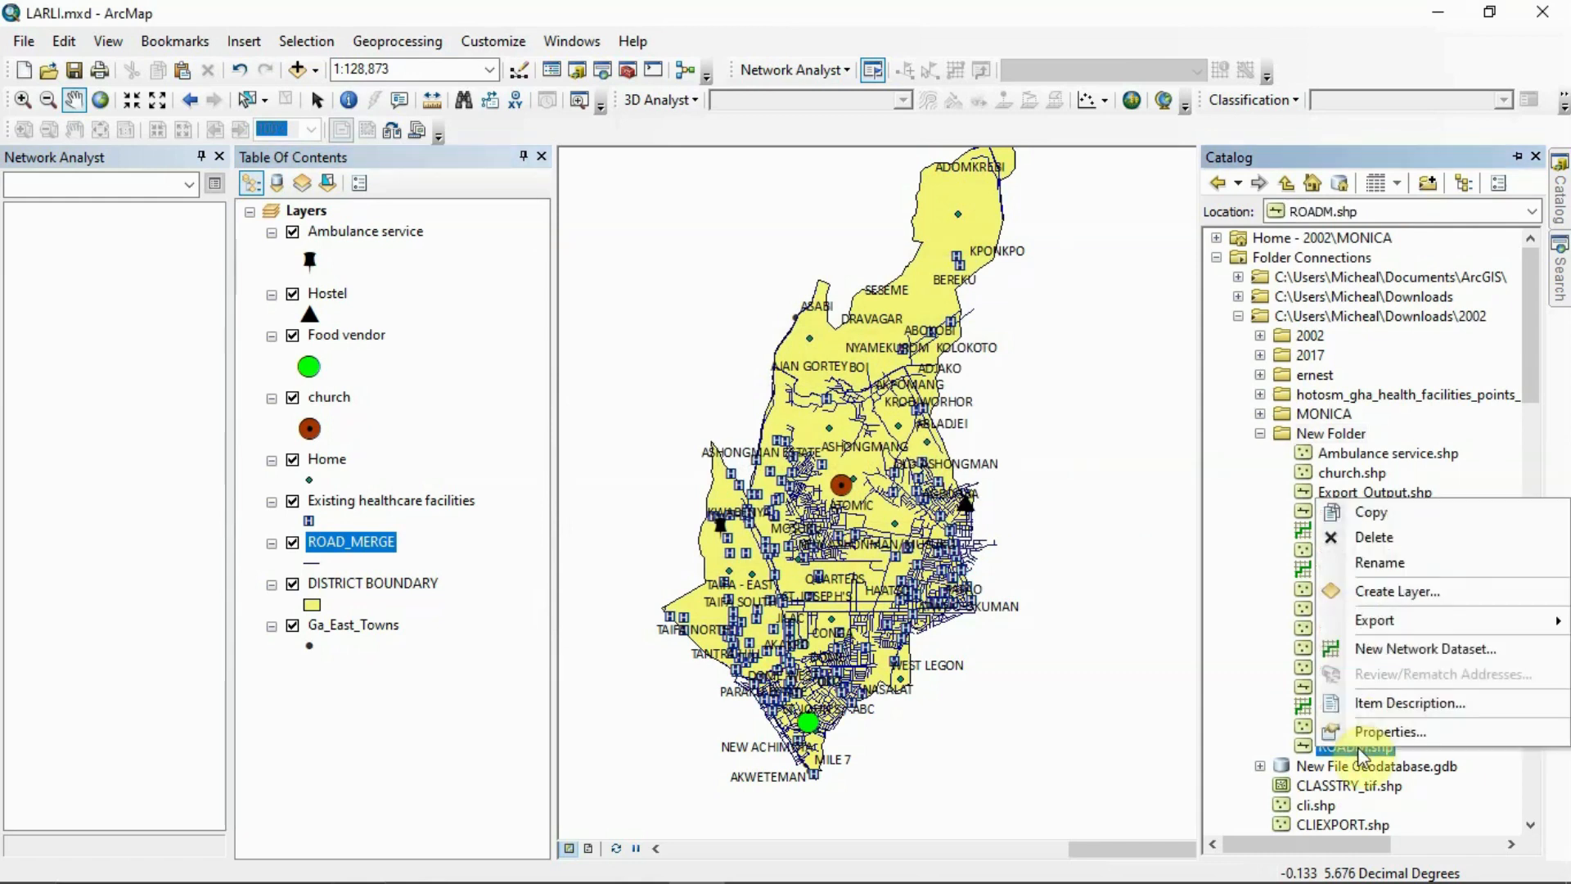
click(1391, 648)
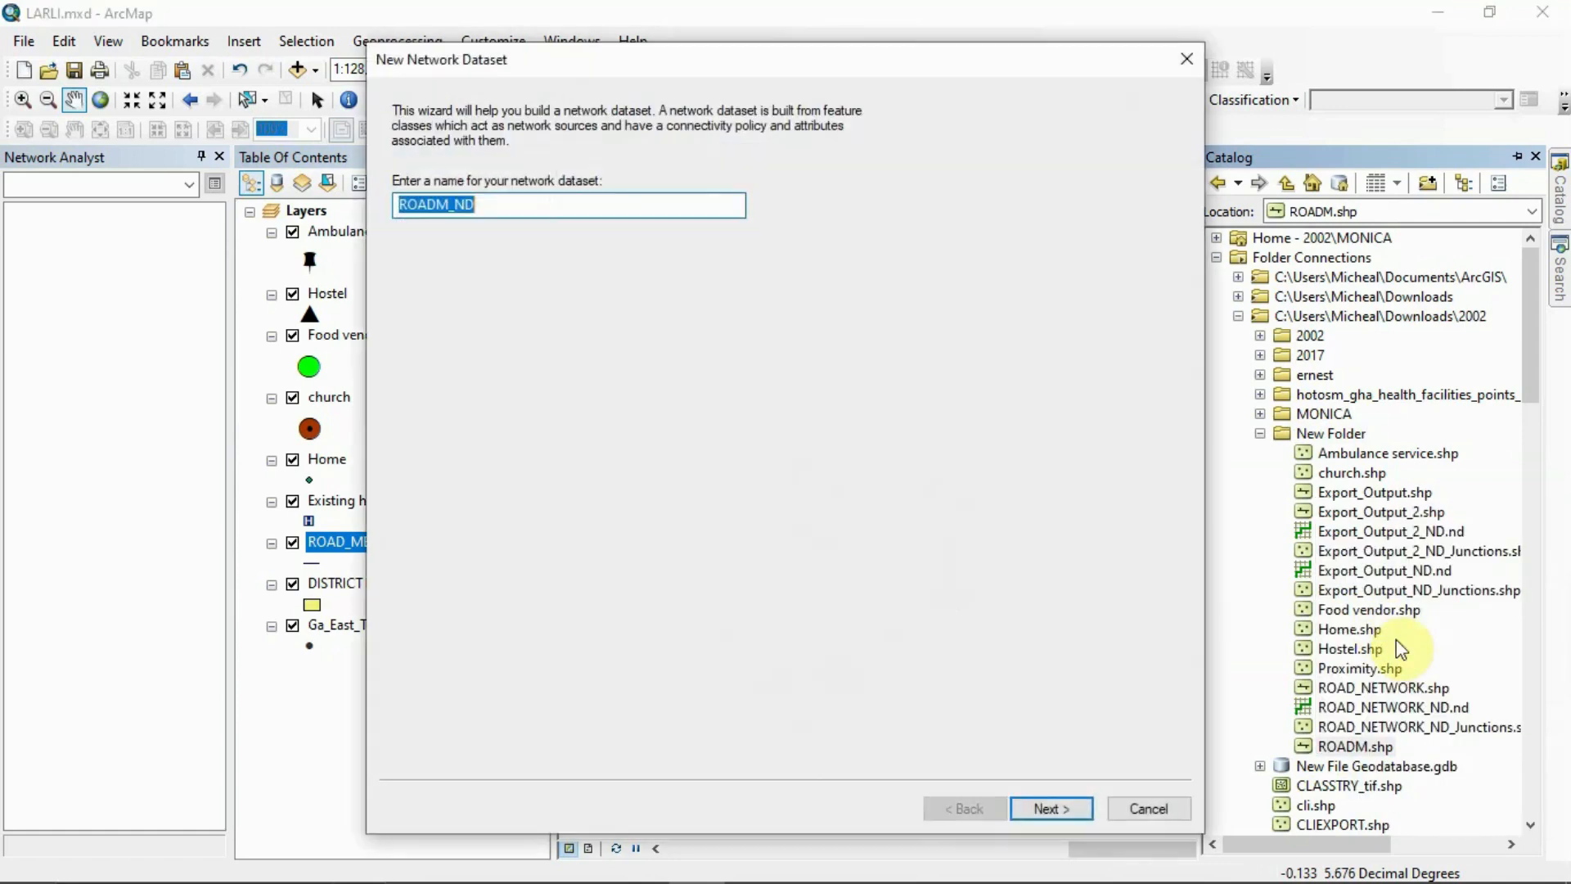
click(1065, 807)
click(1065, 807)
click(1065, 807)
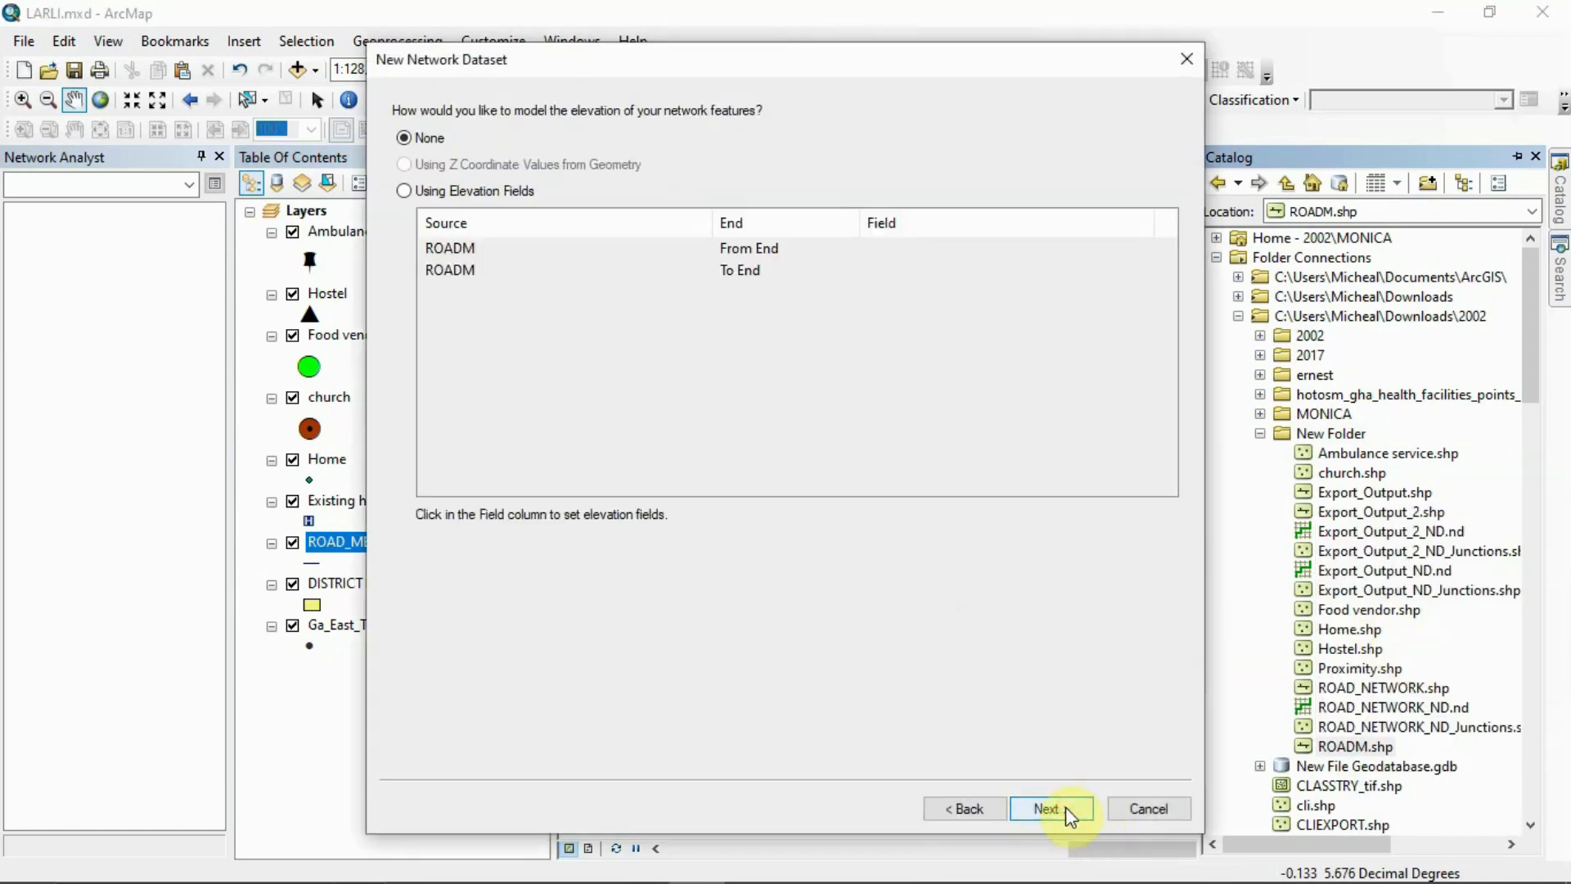
click(1065, 807)
Check the unit options of the Minutes cost attribute, keep Minutes, and accept the Length and Minutes attributes
click(849, 187)
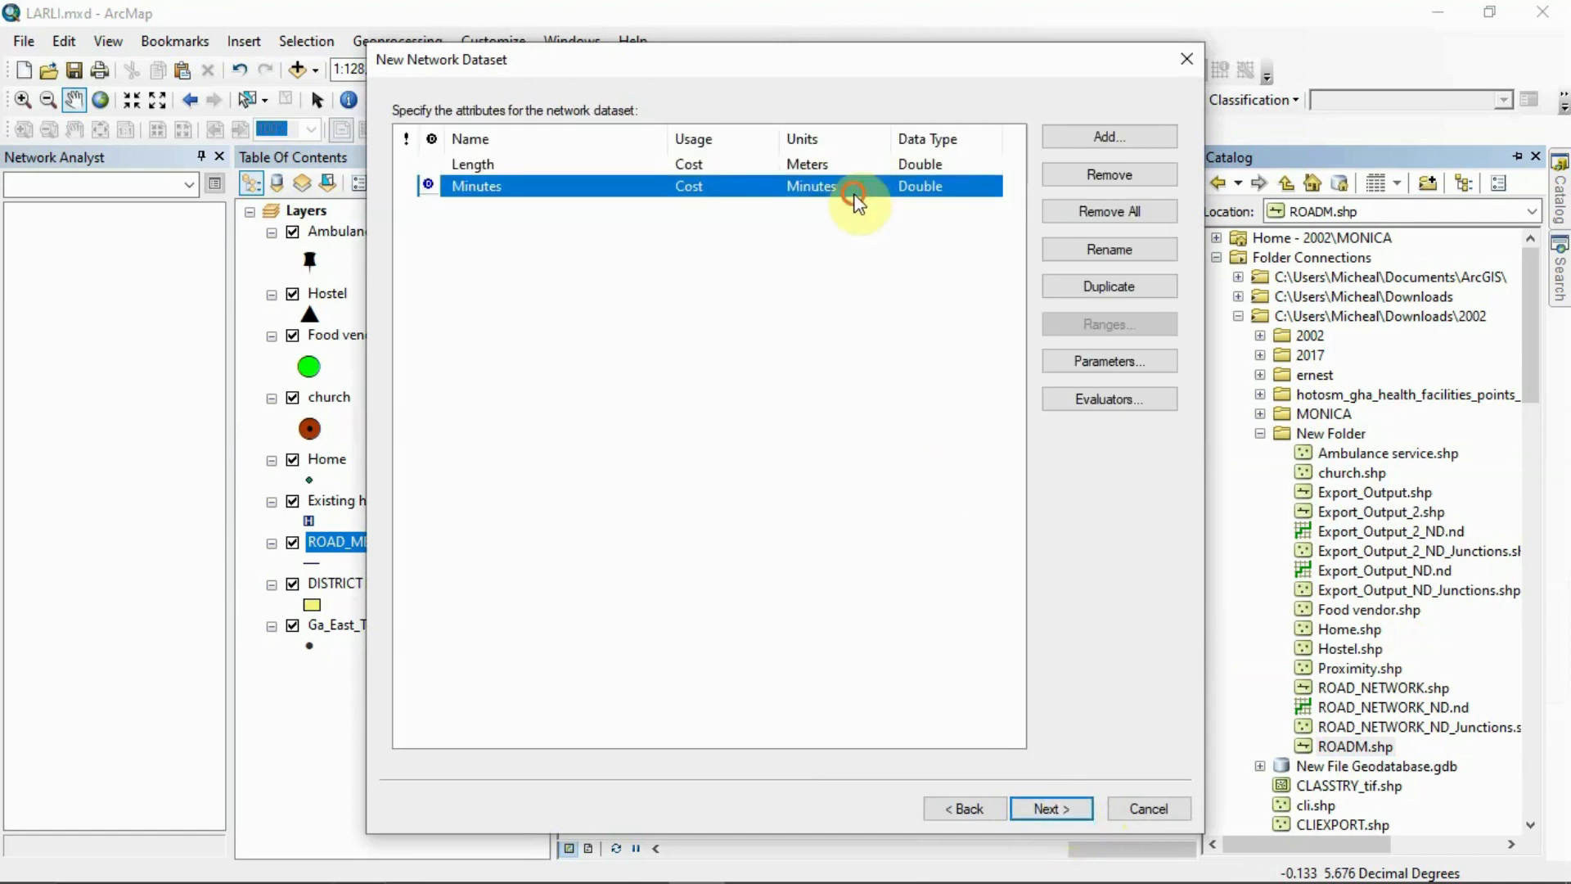
click(849, 188)
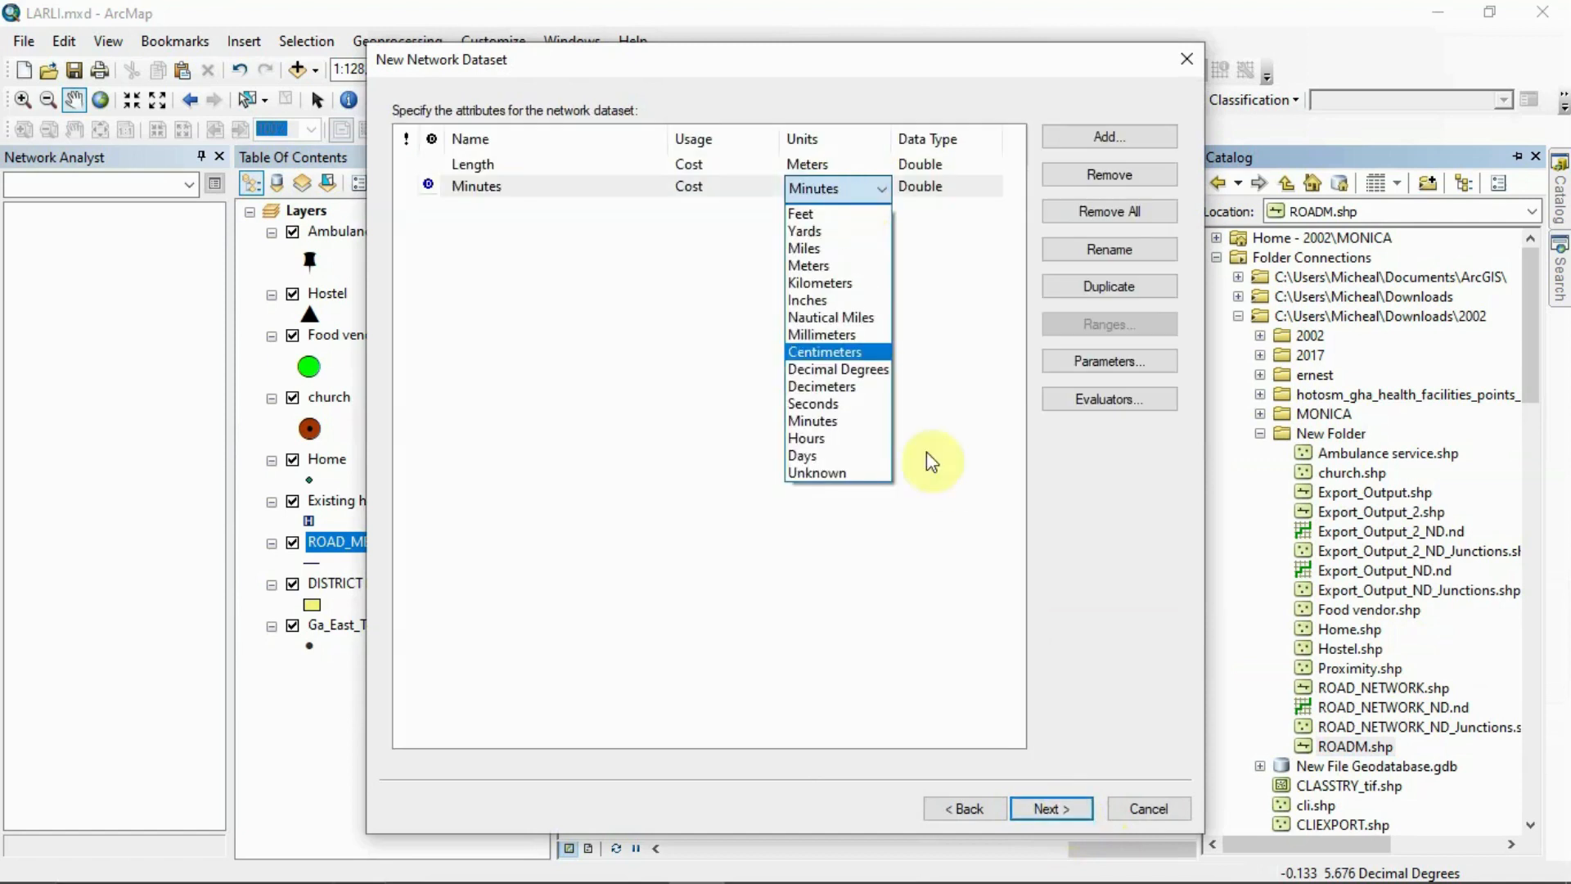
click(477, 189)
click(1051, 808)
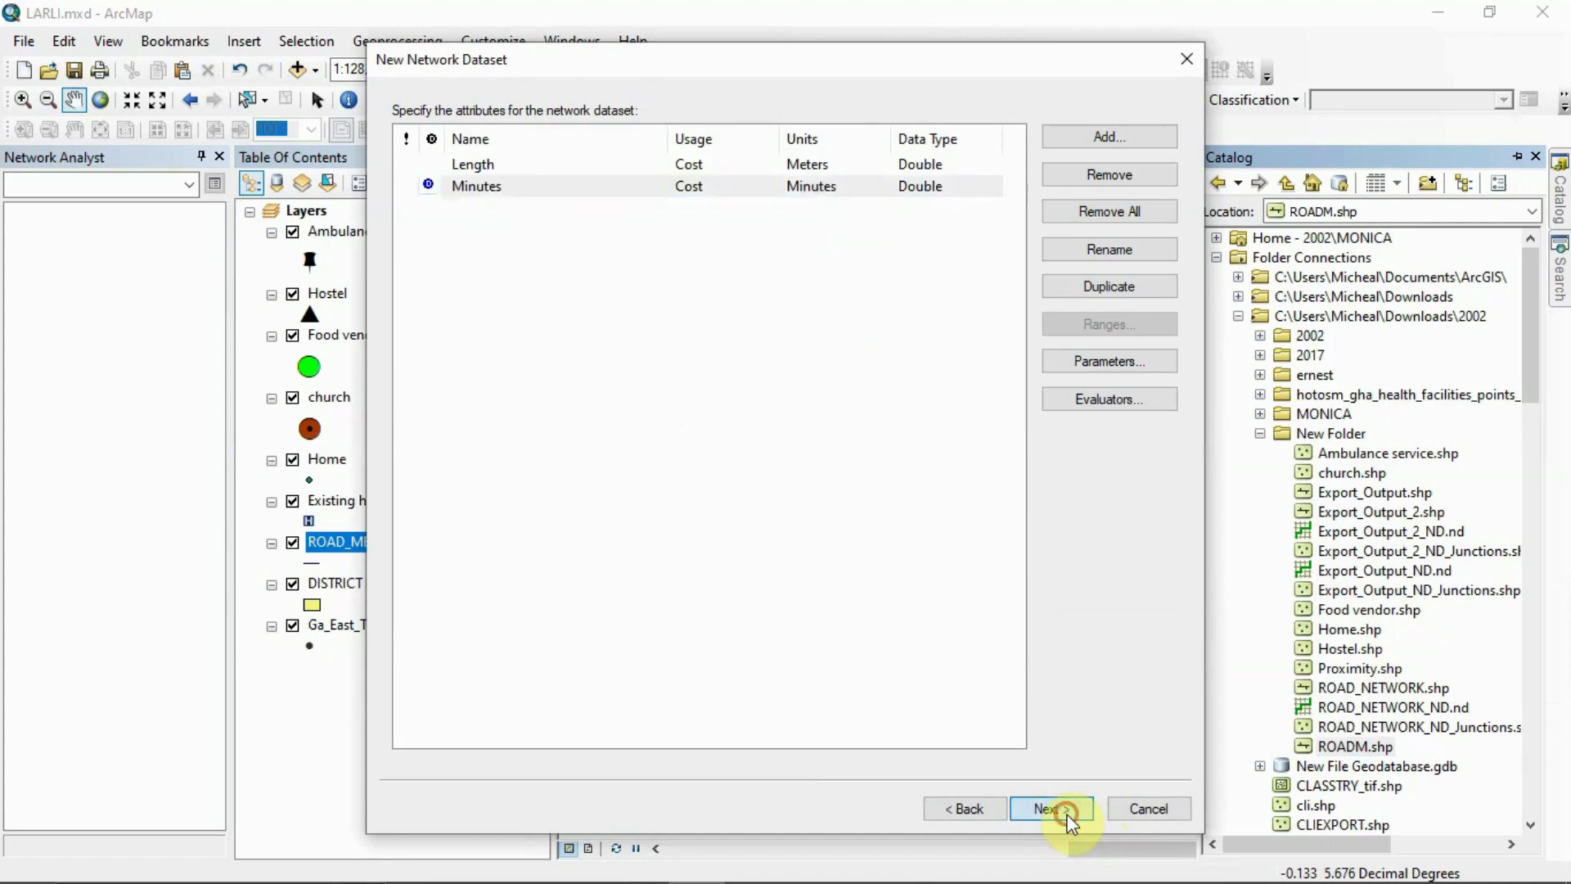
Create the ROADM_ND network dataset with its Length and Minutes attributes but without driving directions settings
click(1051, 808)
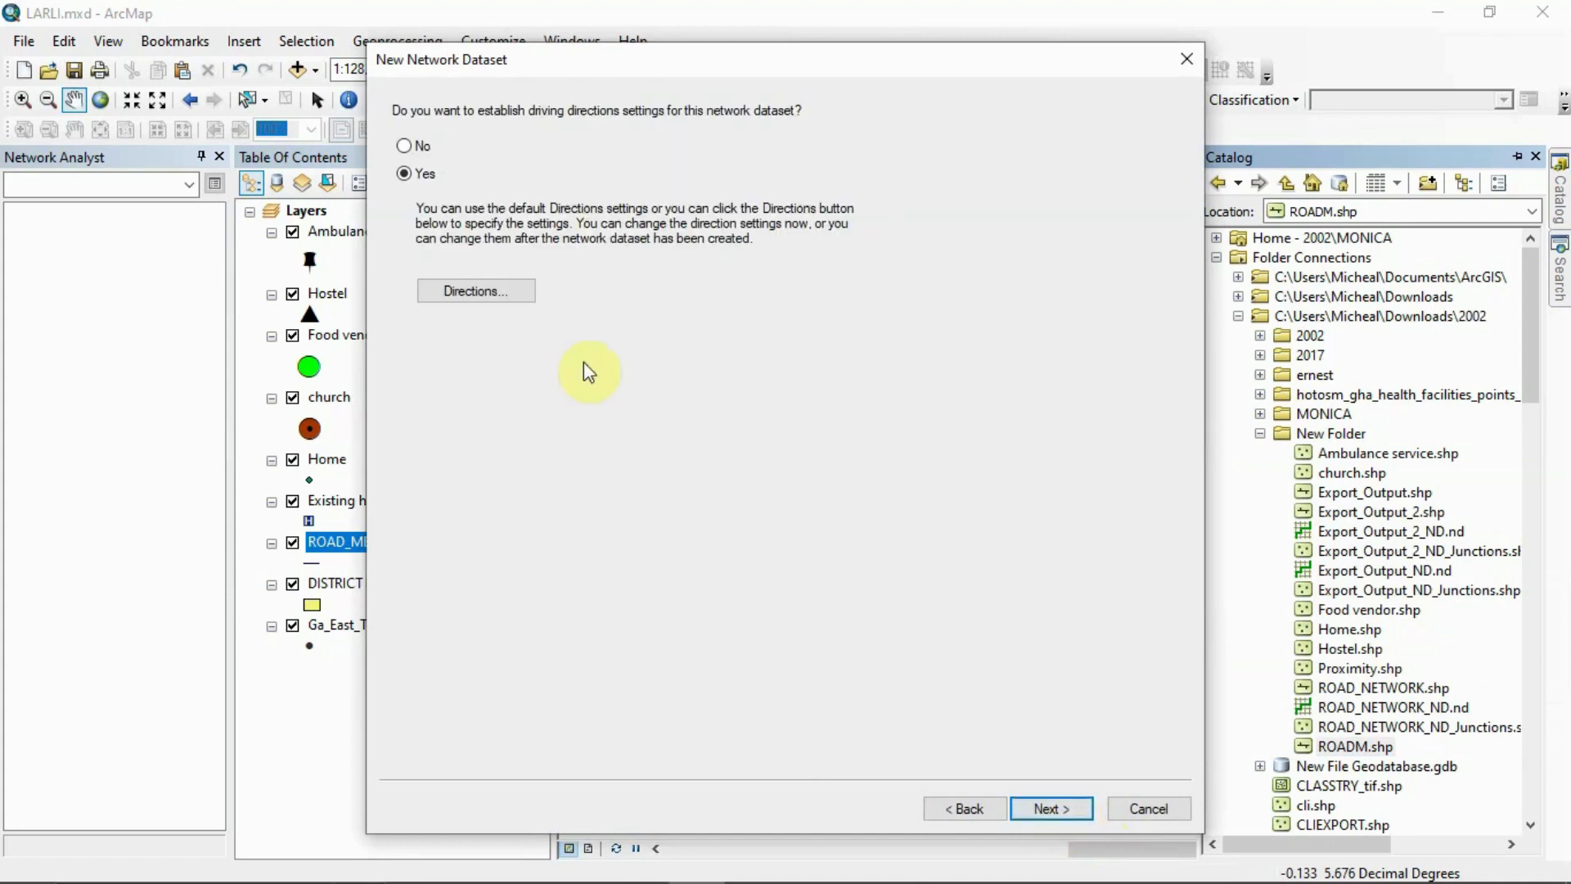
click(405, 147)
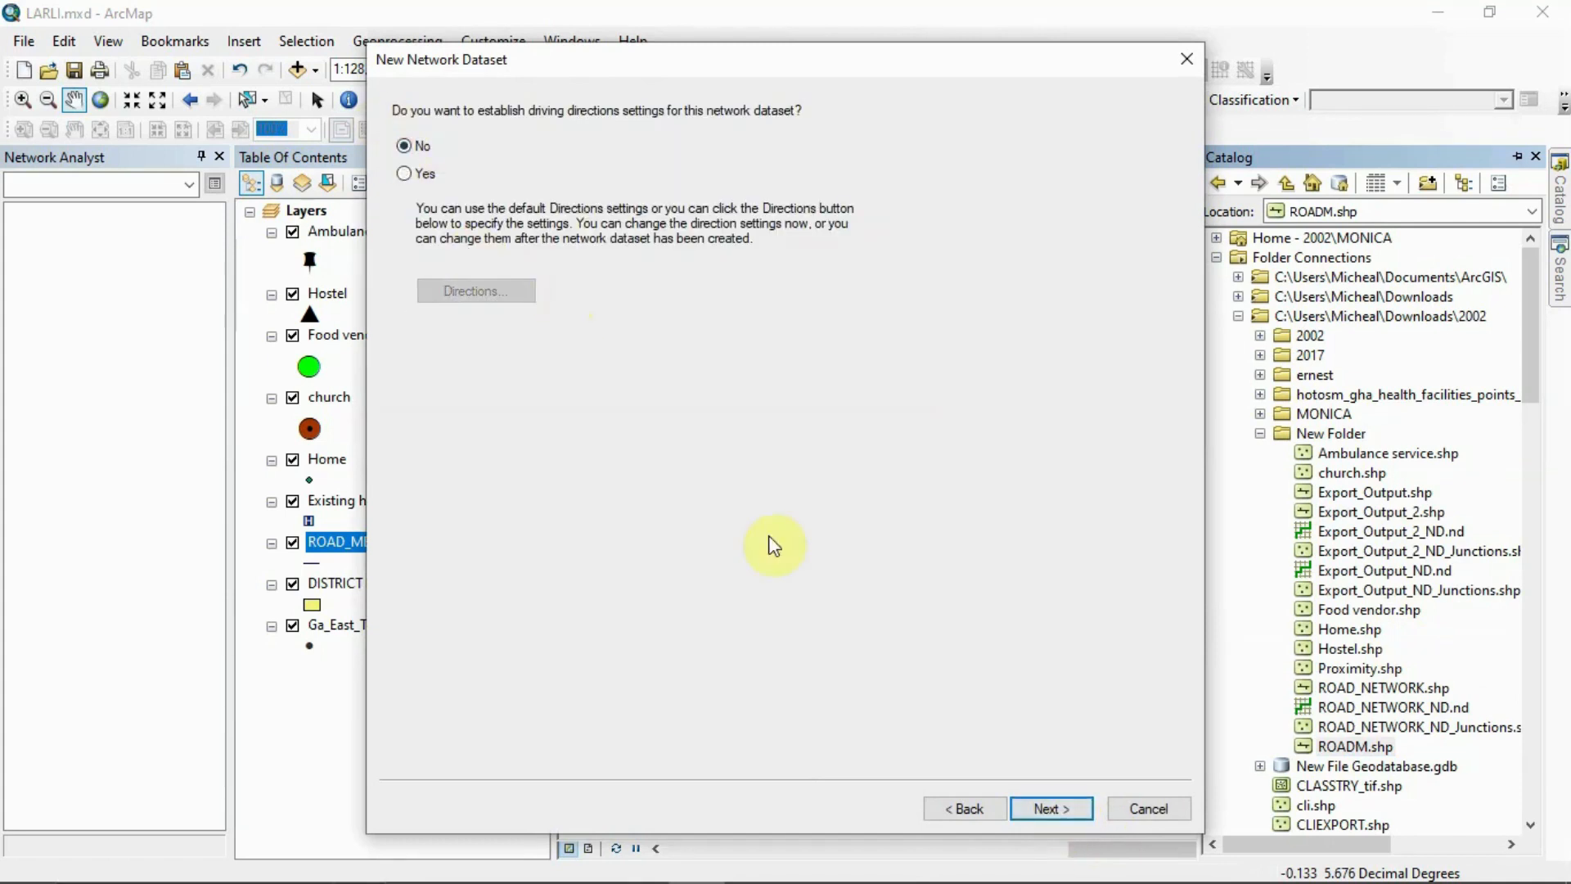
click(1063, 810)
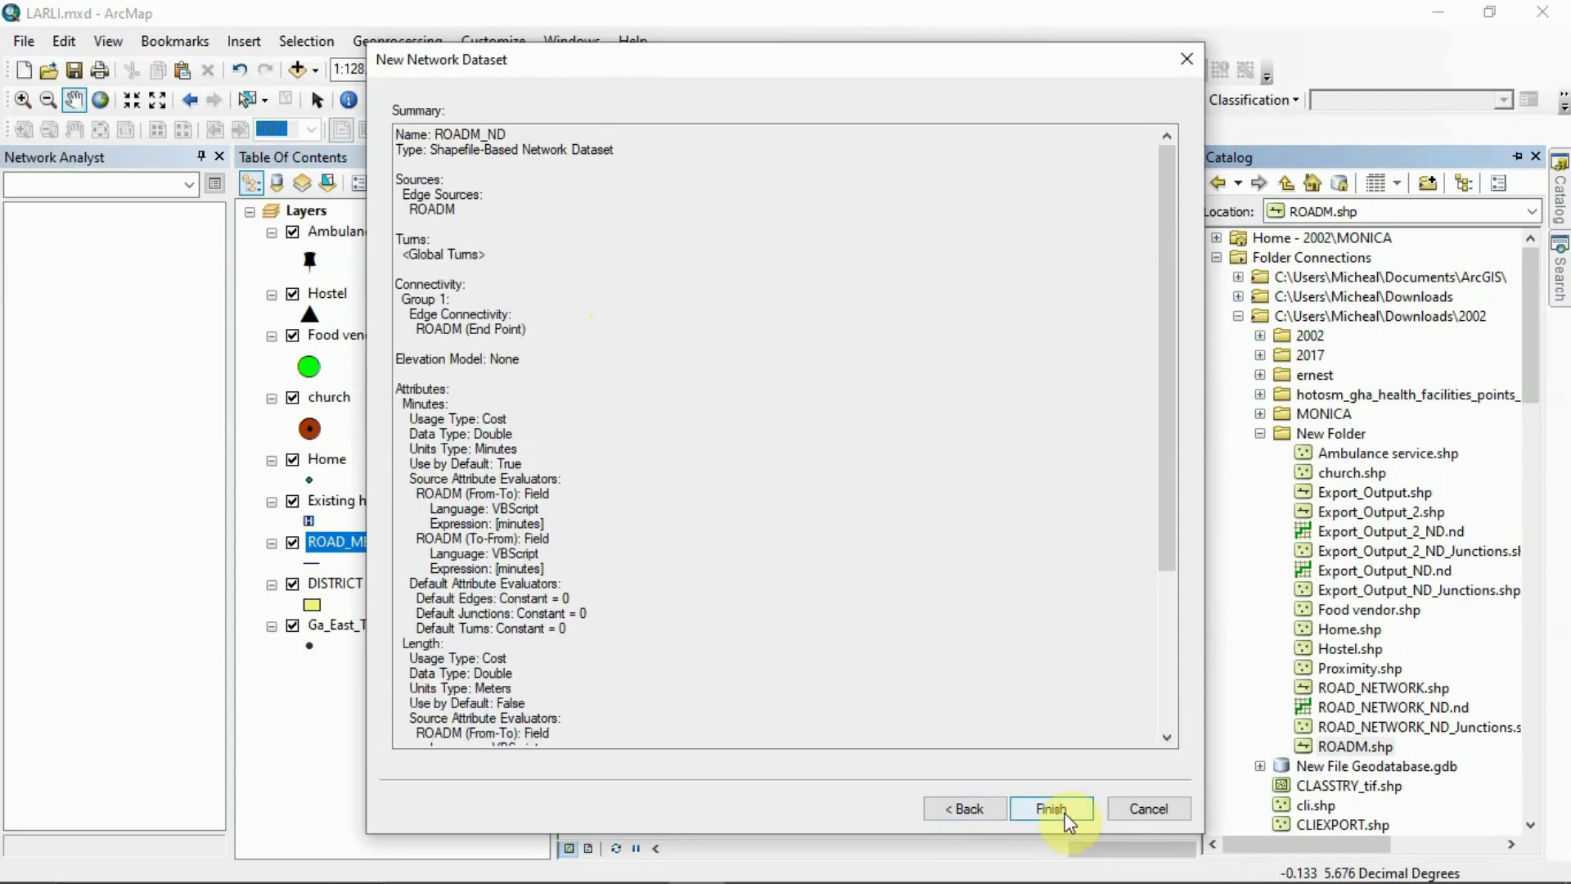
click(1050, 809)
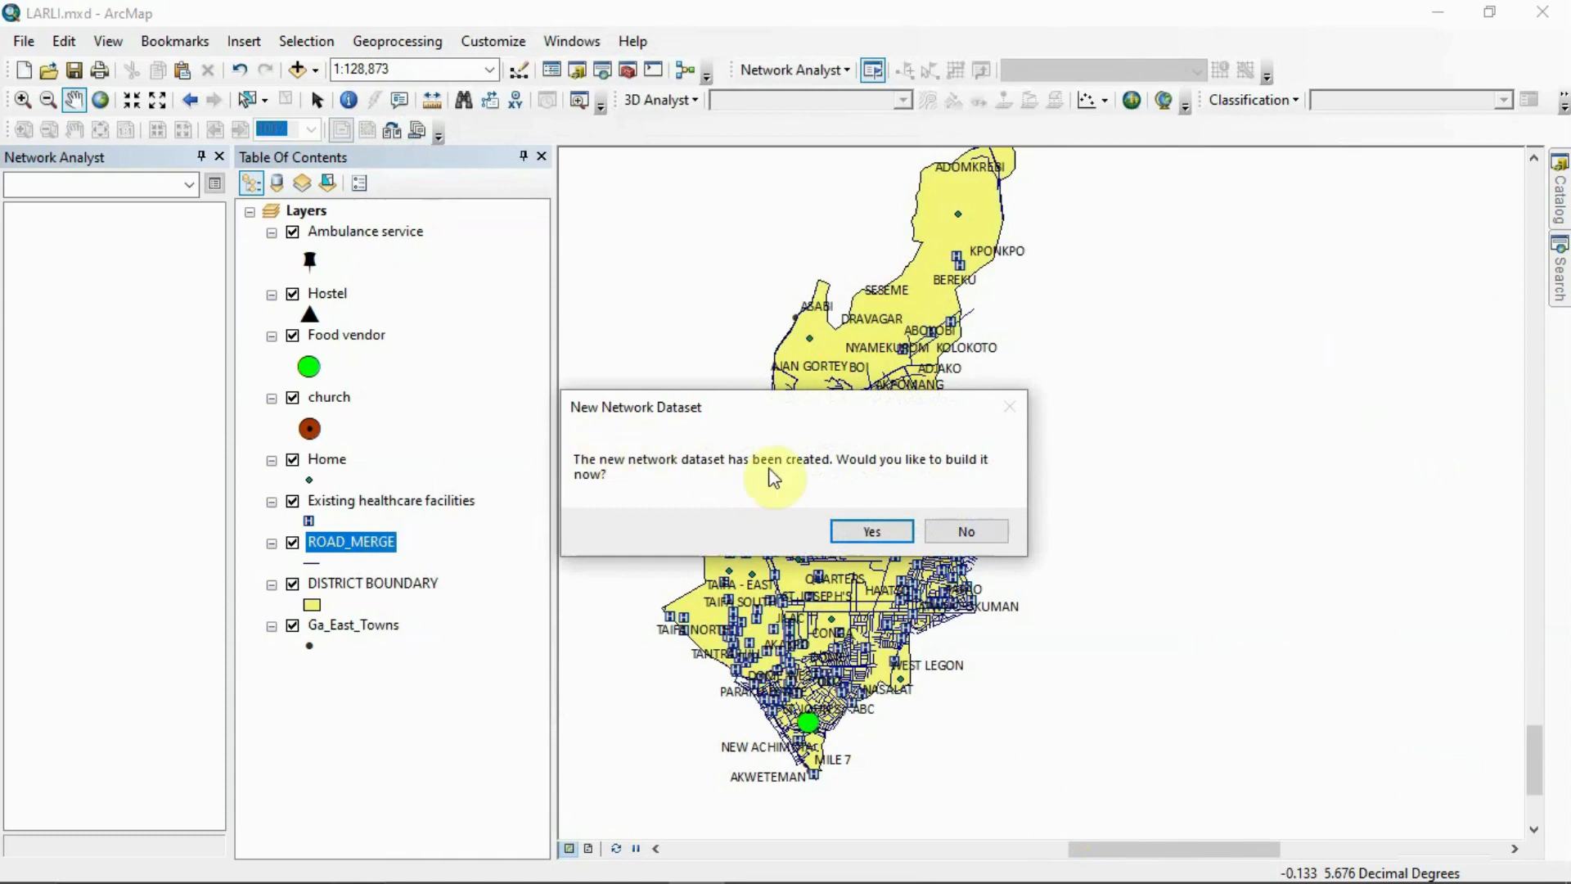
Build the ROADM_ND network dataset and add all feature classes that participate in it to the map
click(884, 533)
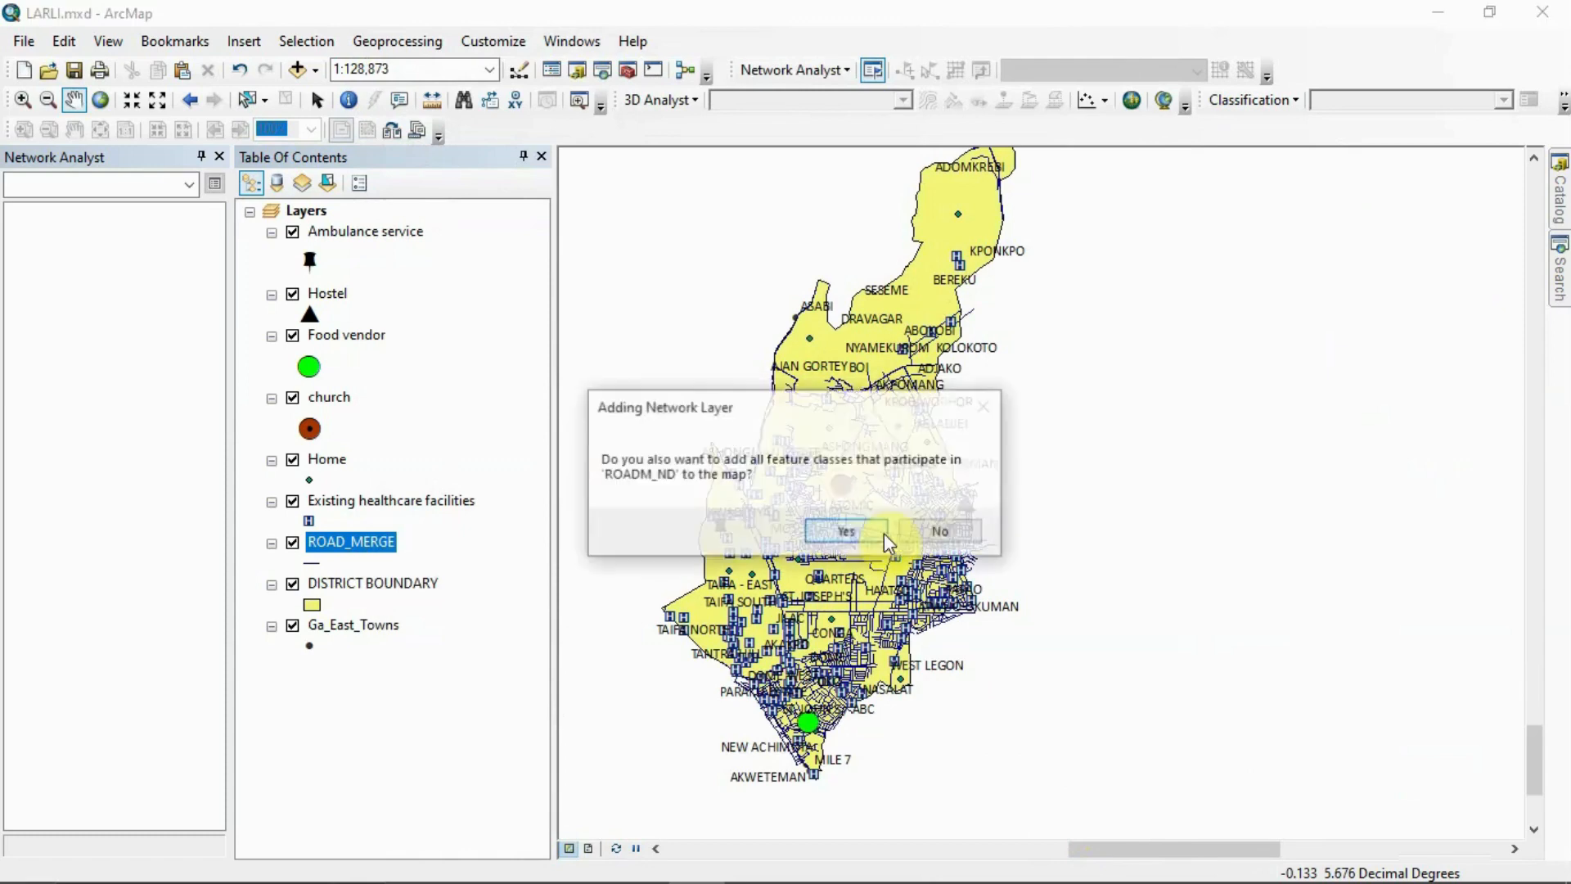
click(884, 533)
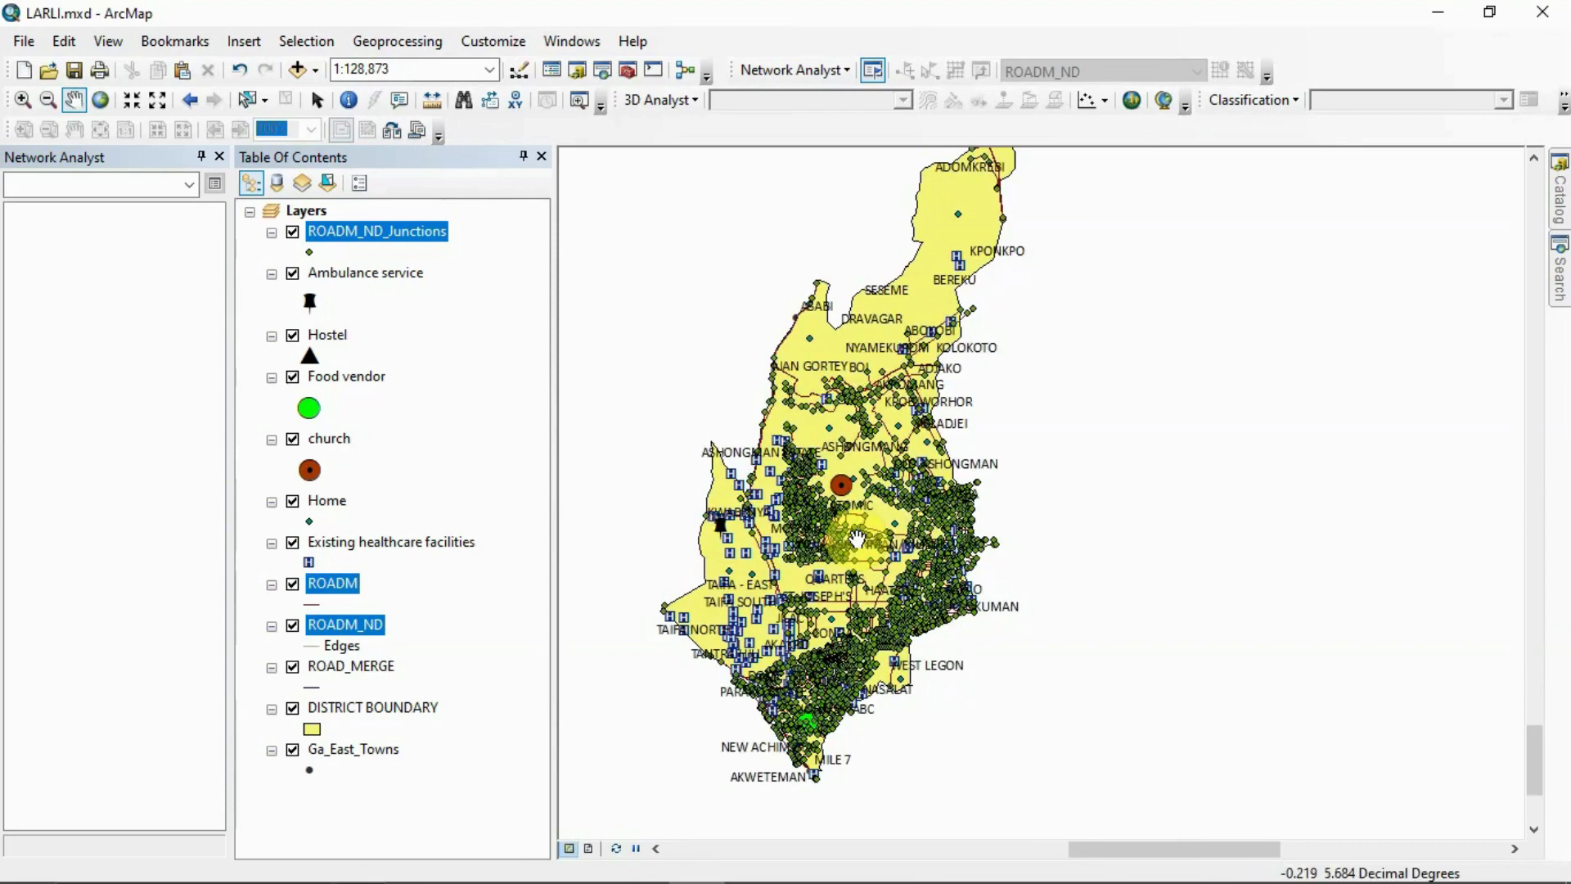
drag(857, 537, 842, 442)
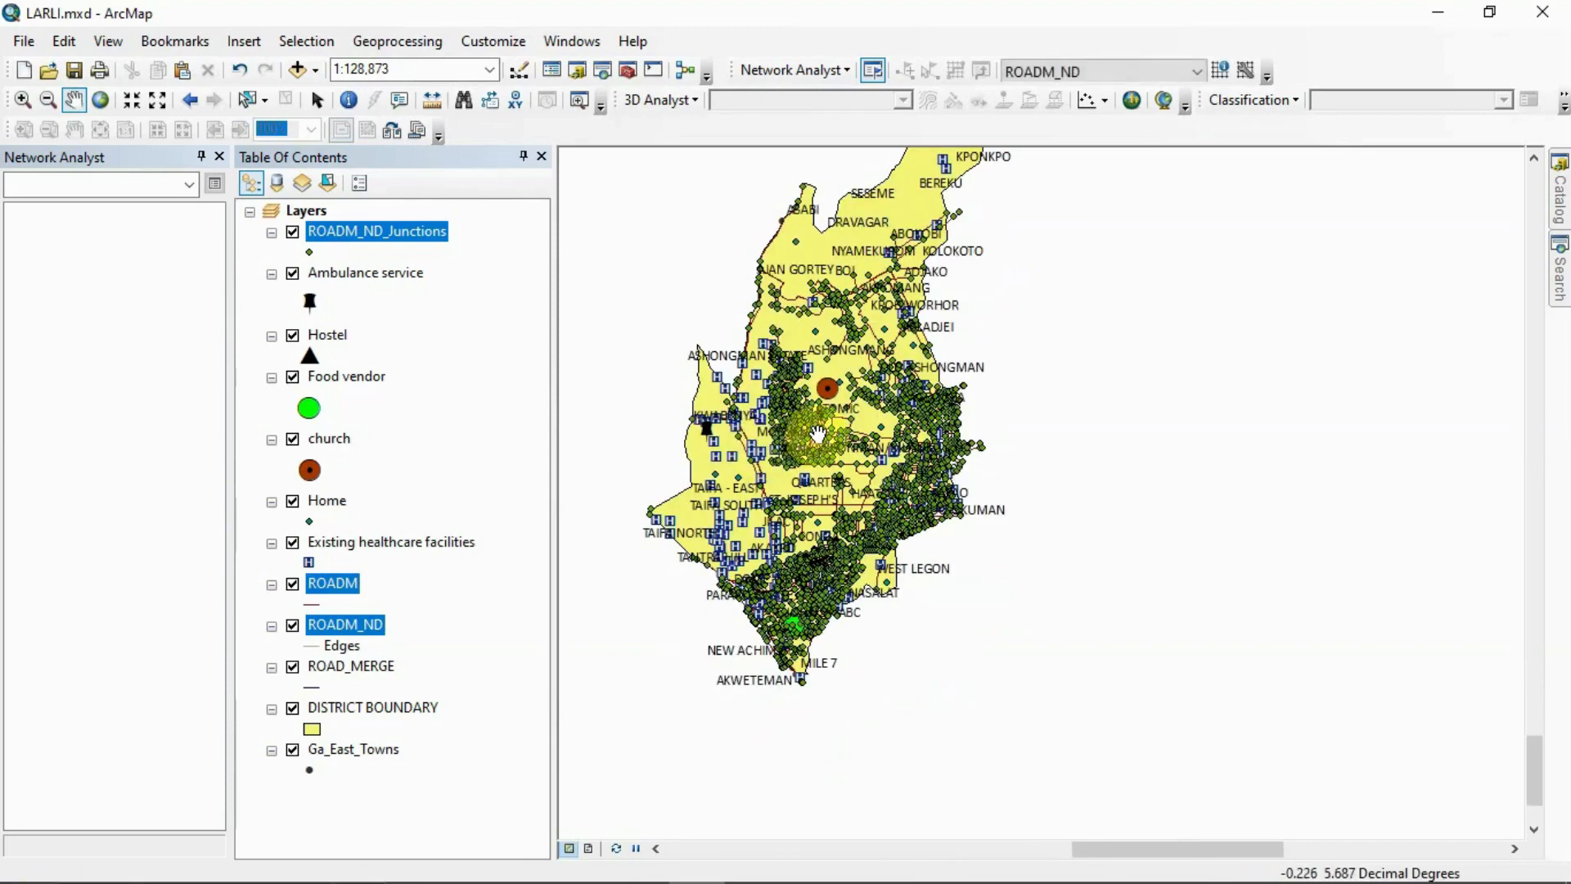
scroll(818, 433, up, 2)
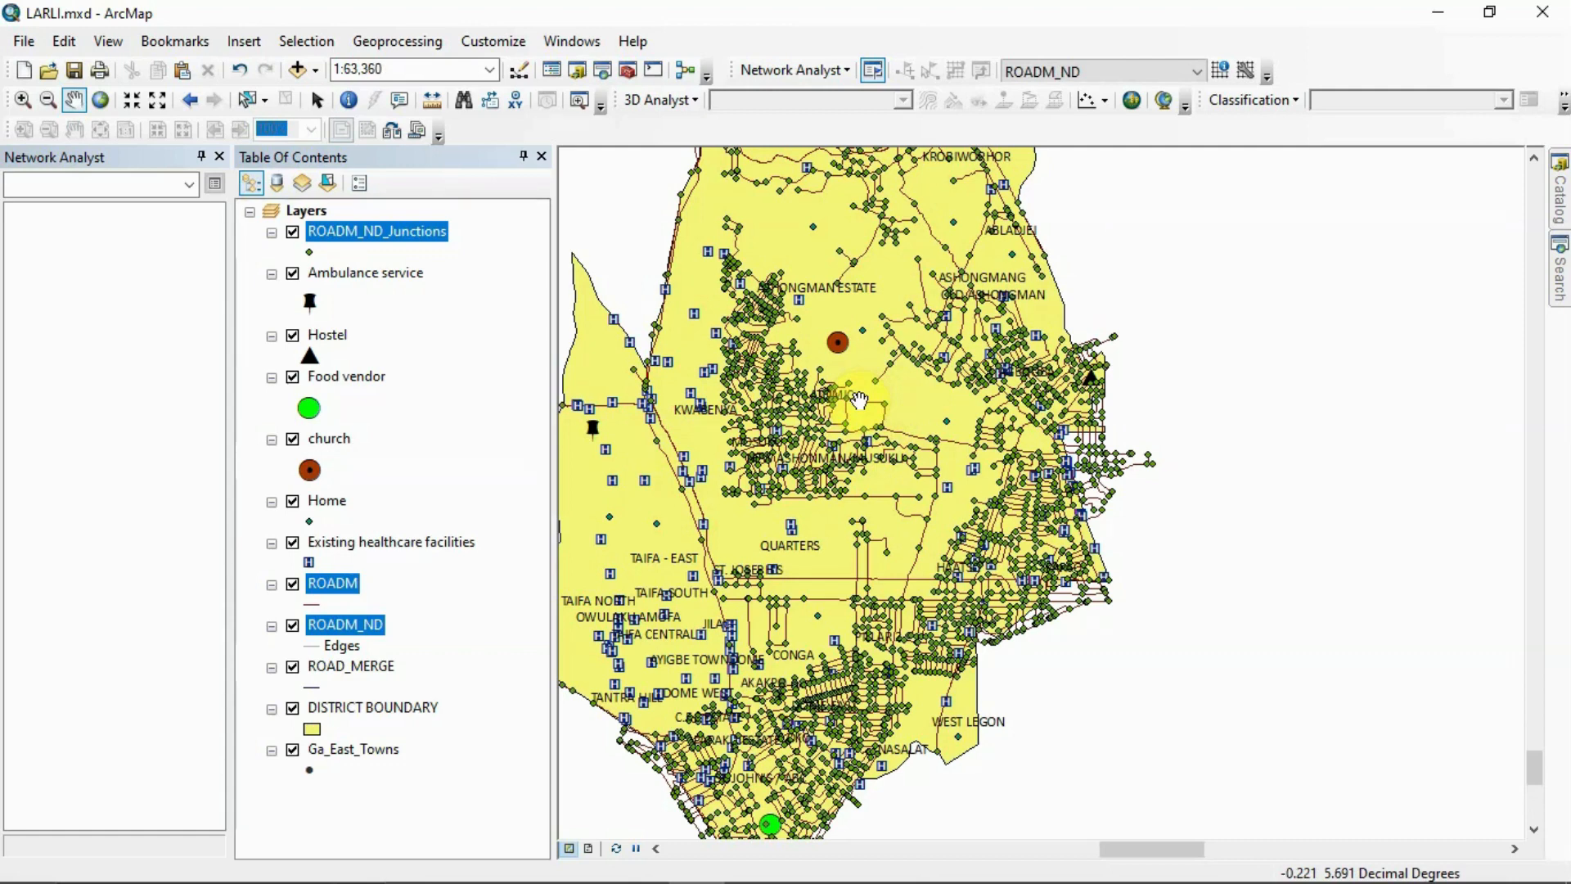
drag(859, 401, 1017, 463)
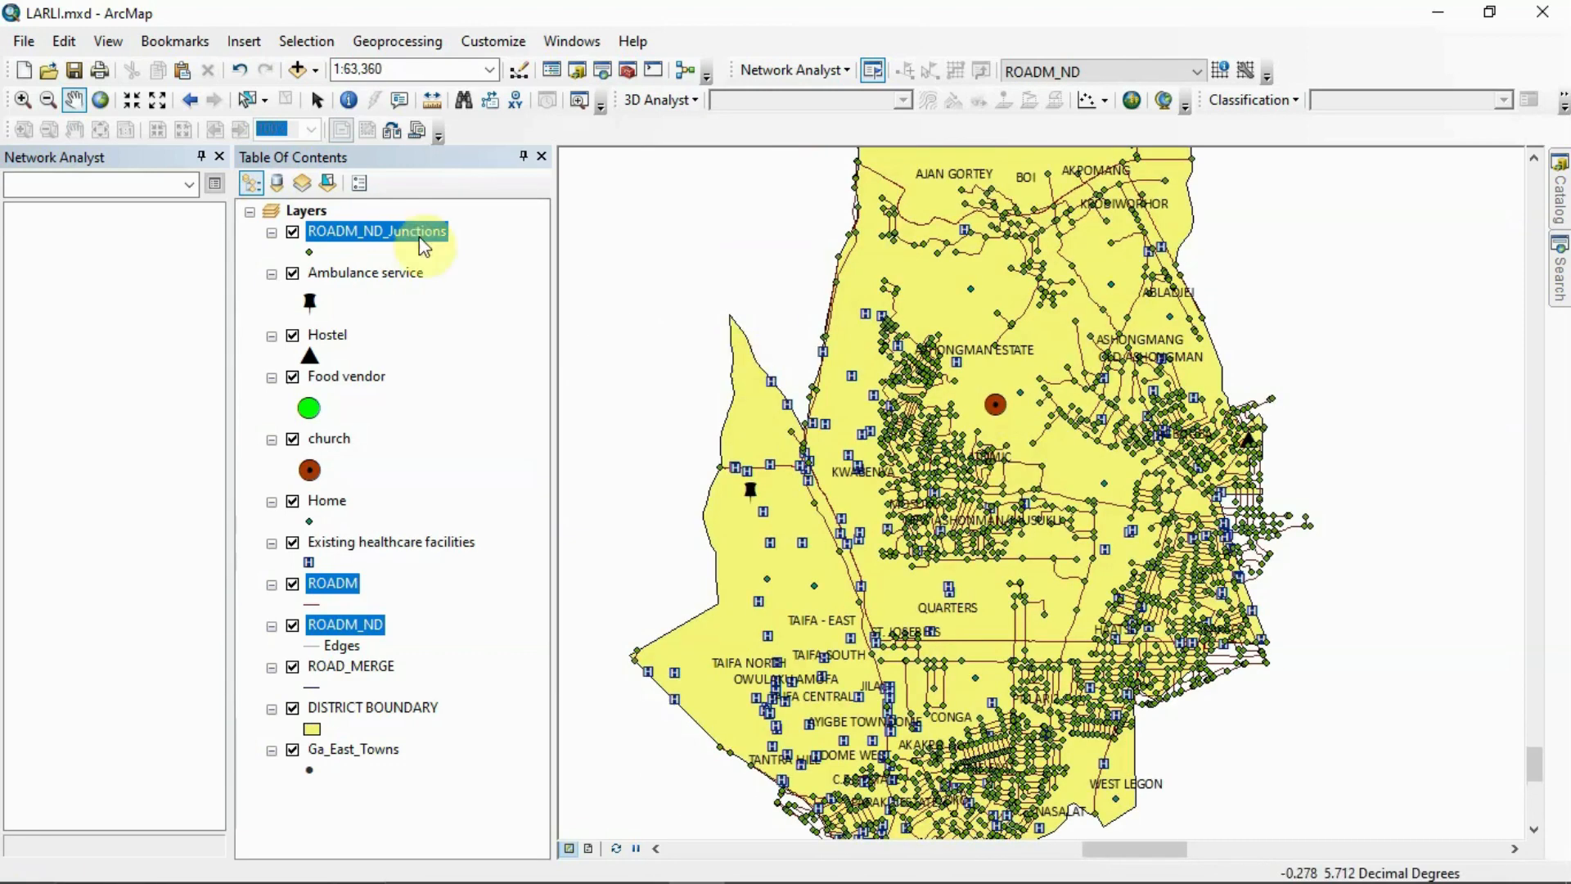
click(158, 101)
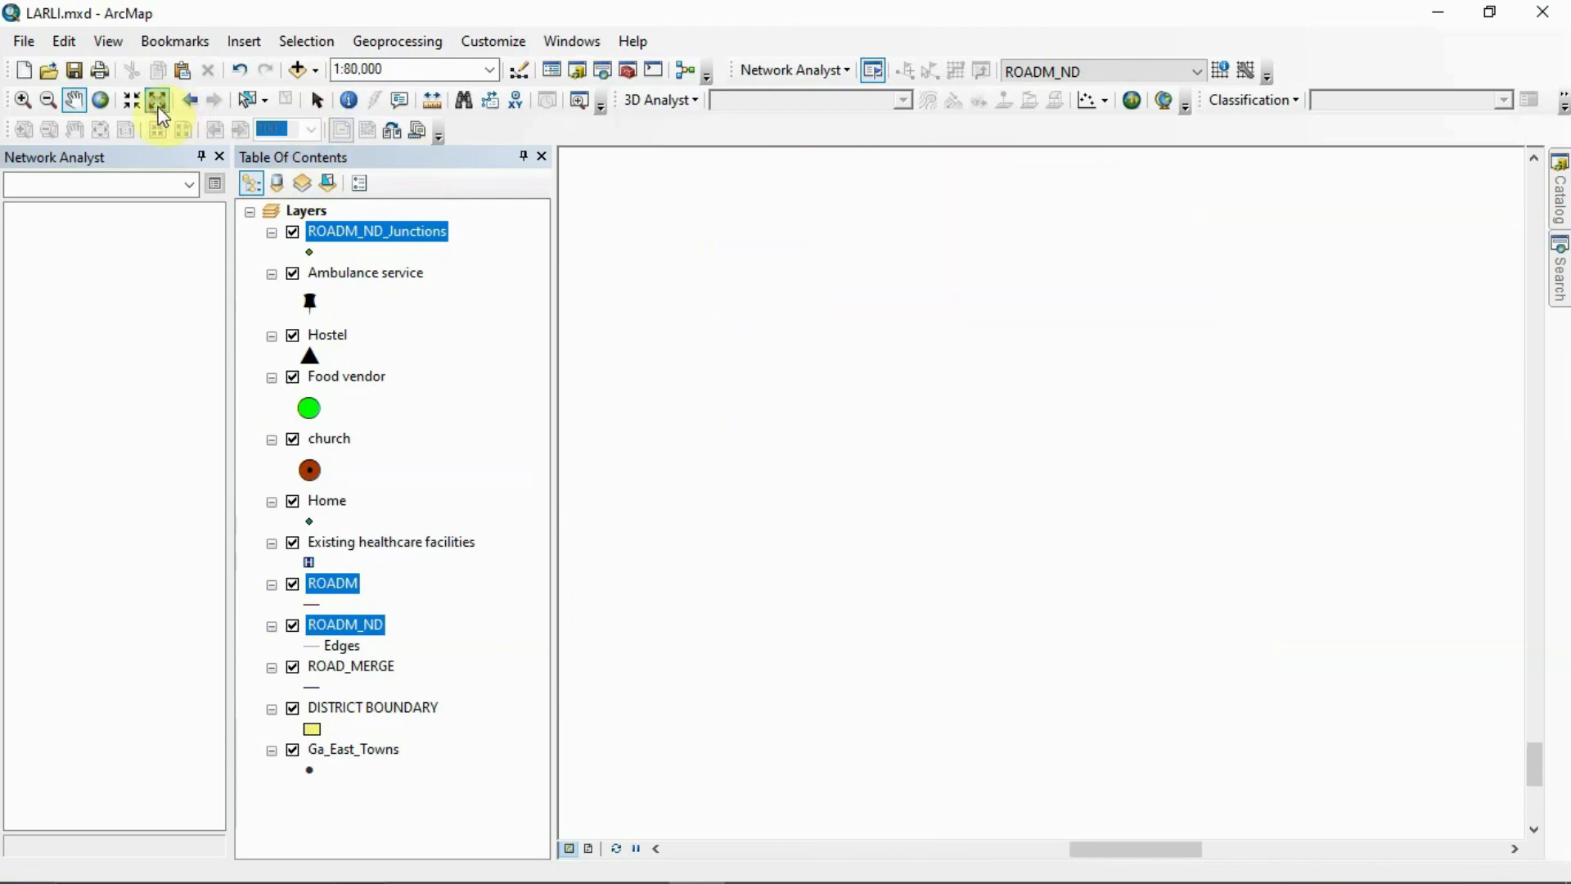
click(158, 101)
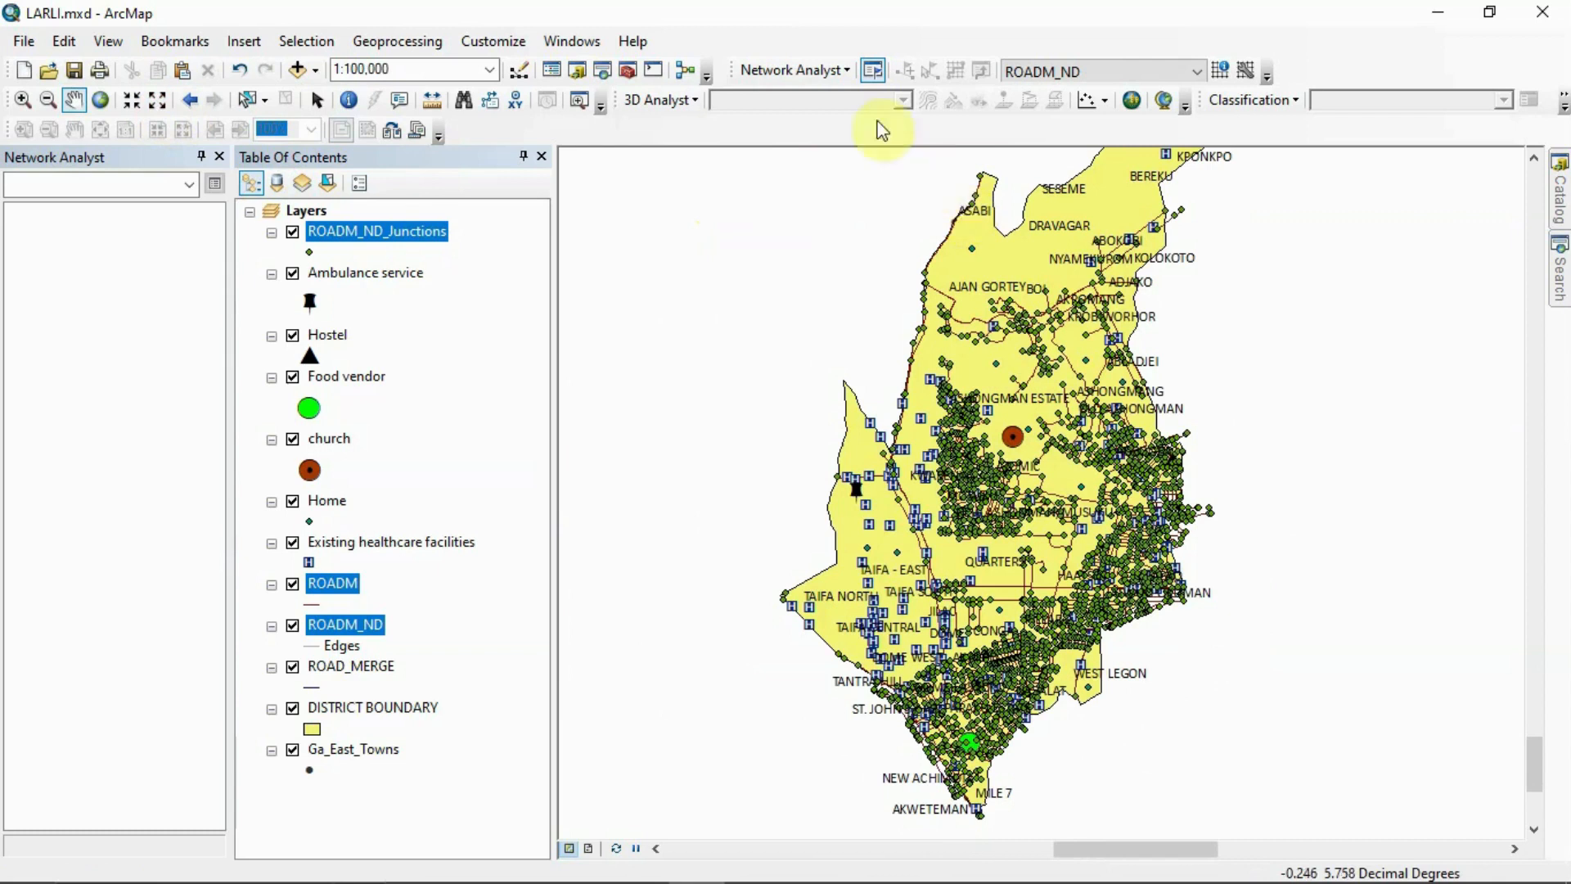
Create a new route analysis layer on the ROADM_ND network dataset
click(846, 72)
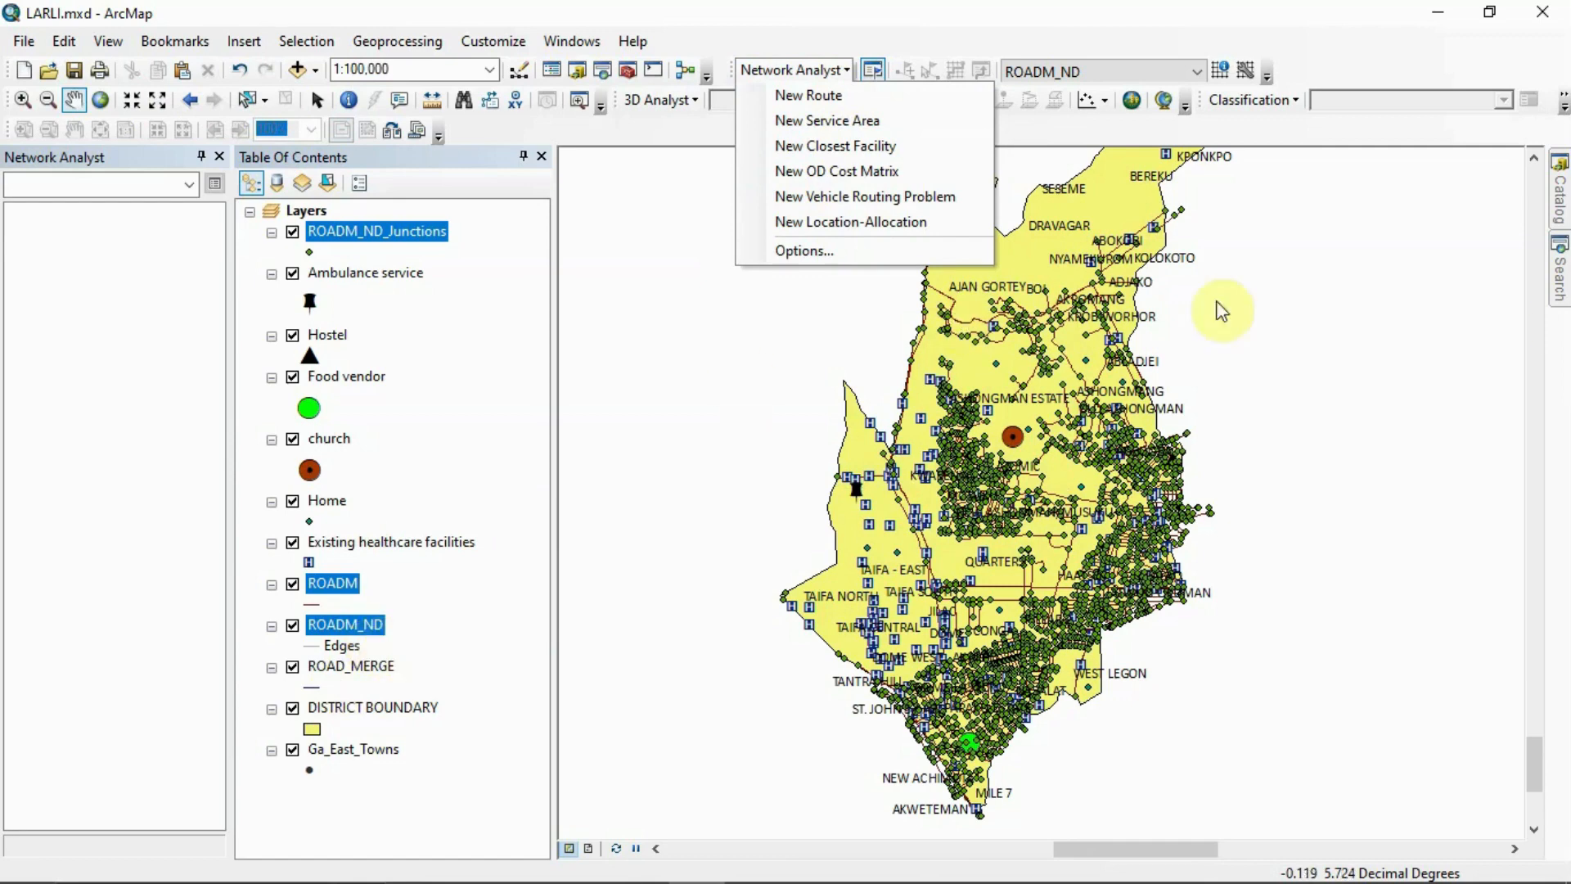
mouse_move(1560, 196)
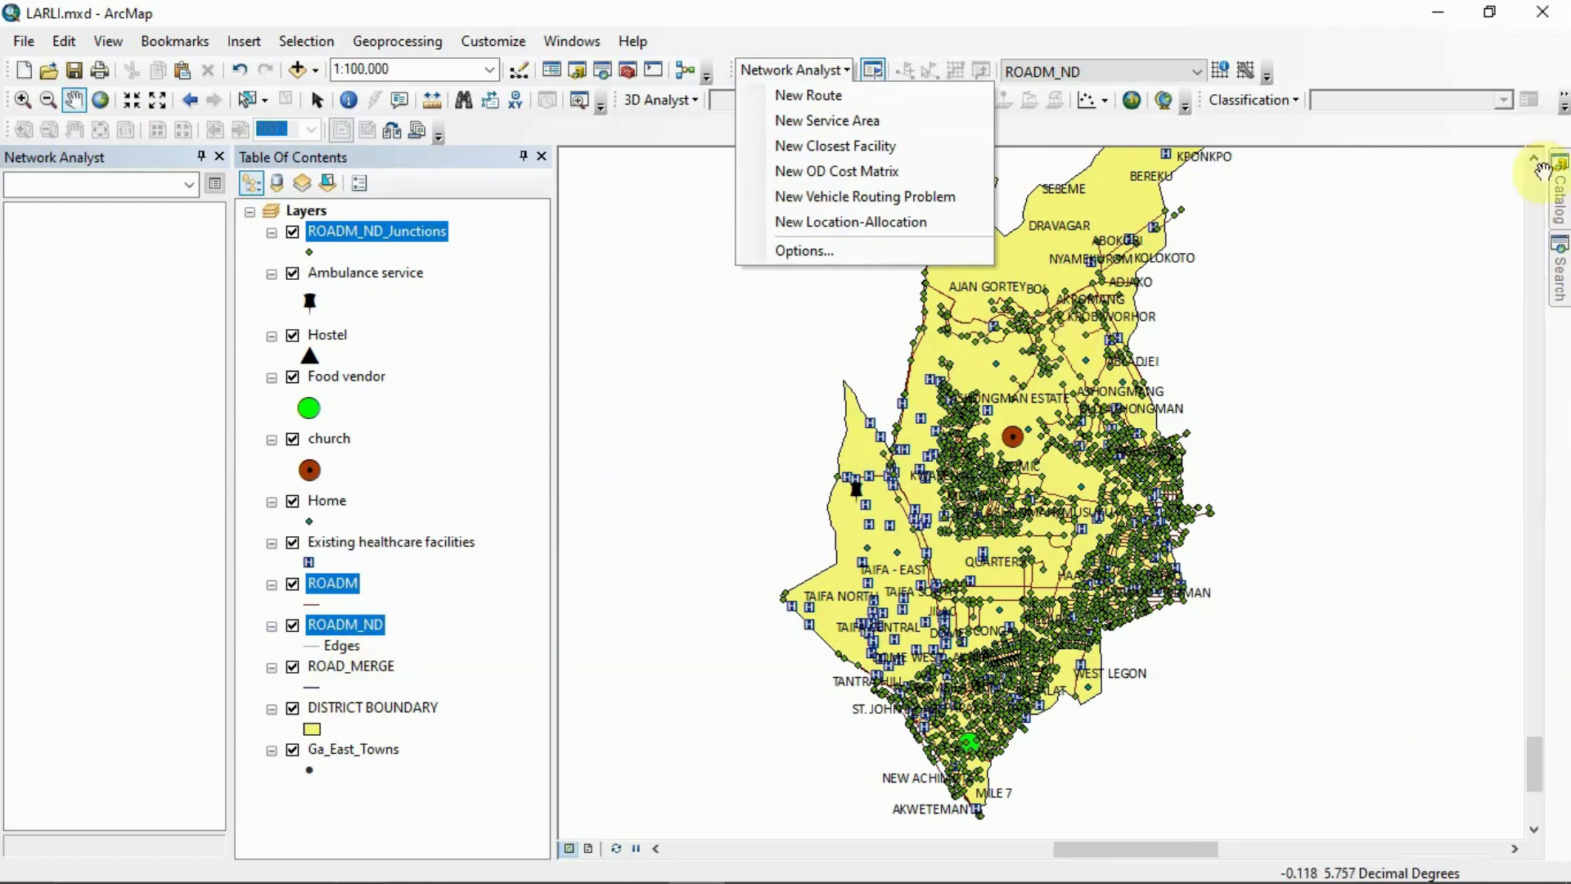
click(843, 72)
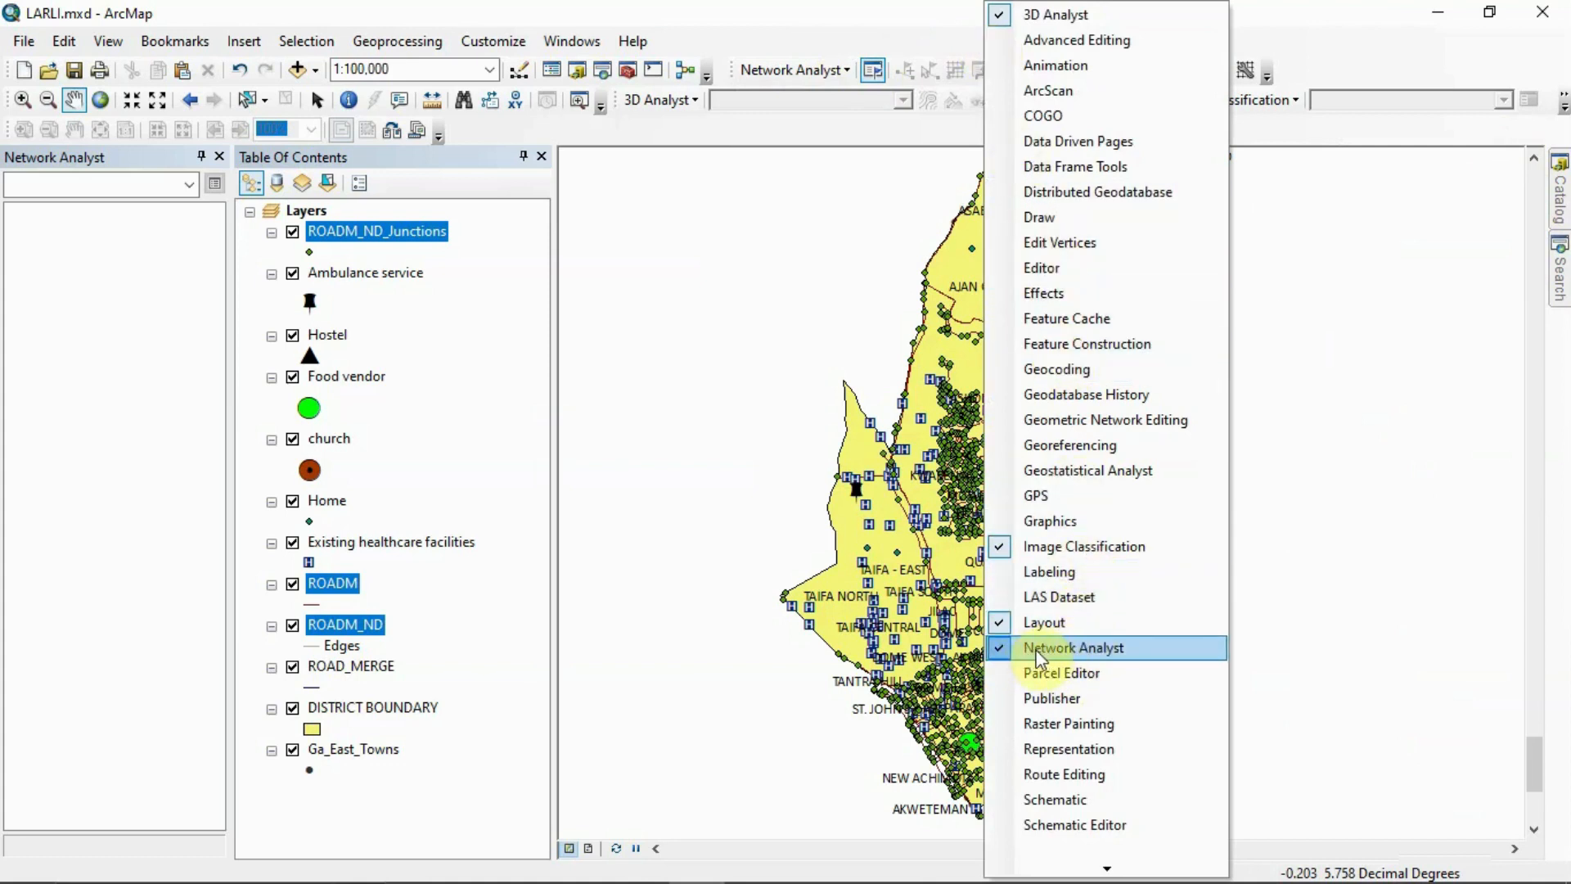
click(822, 35)
click(836, 71)
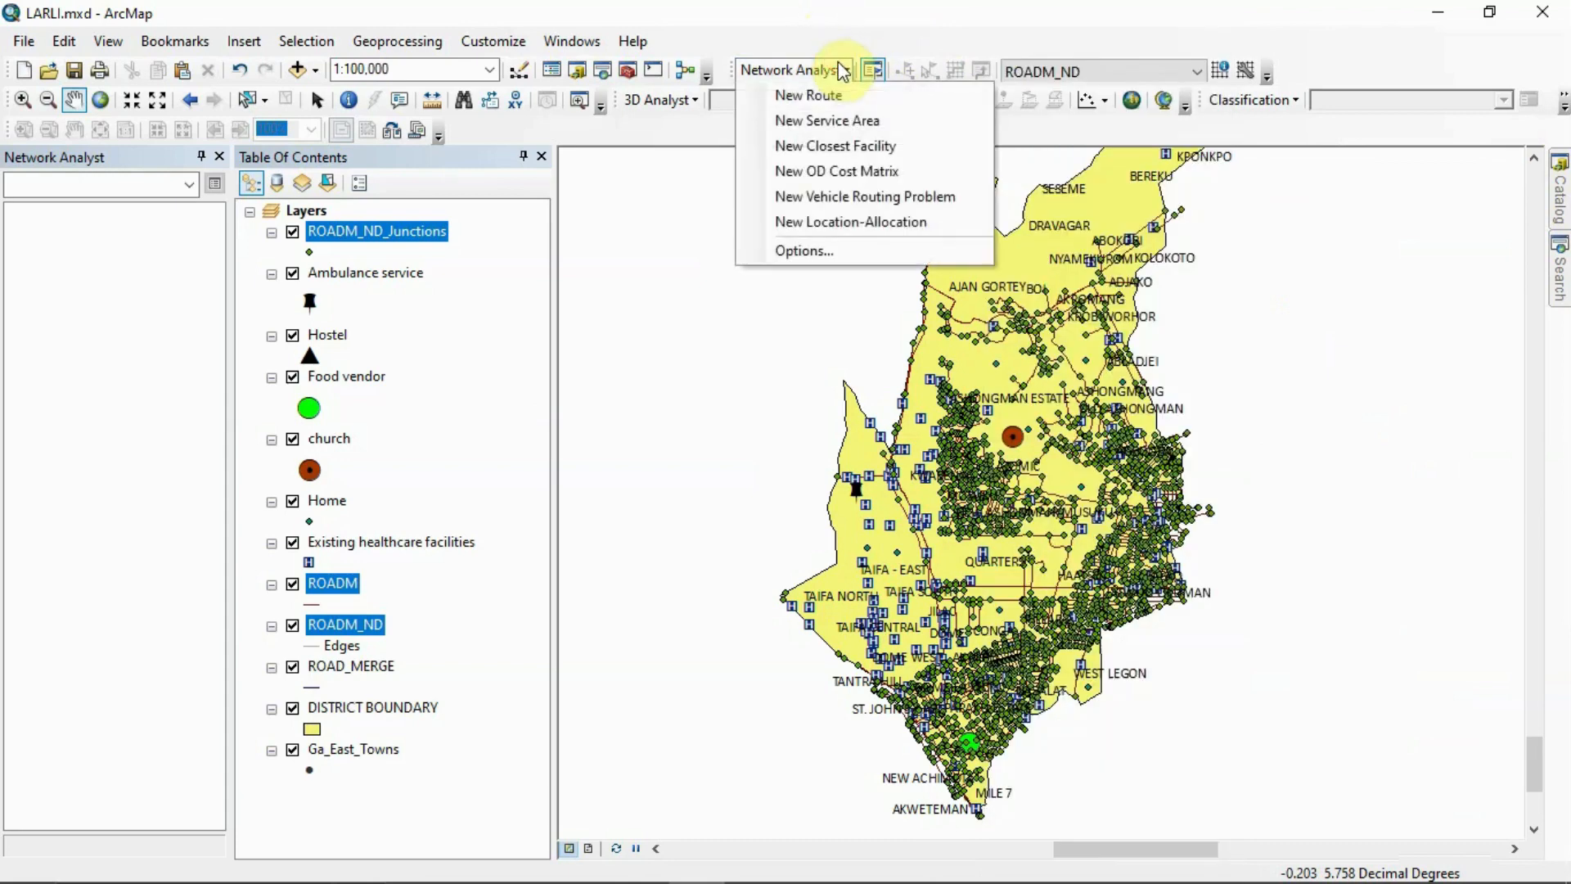
click(836, 108)
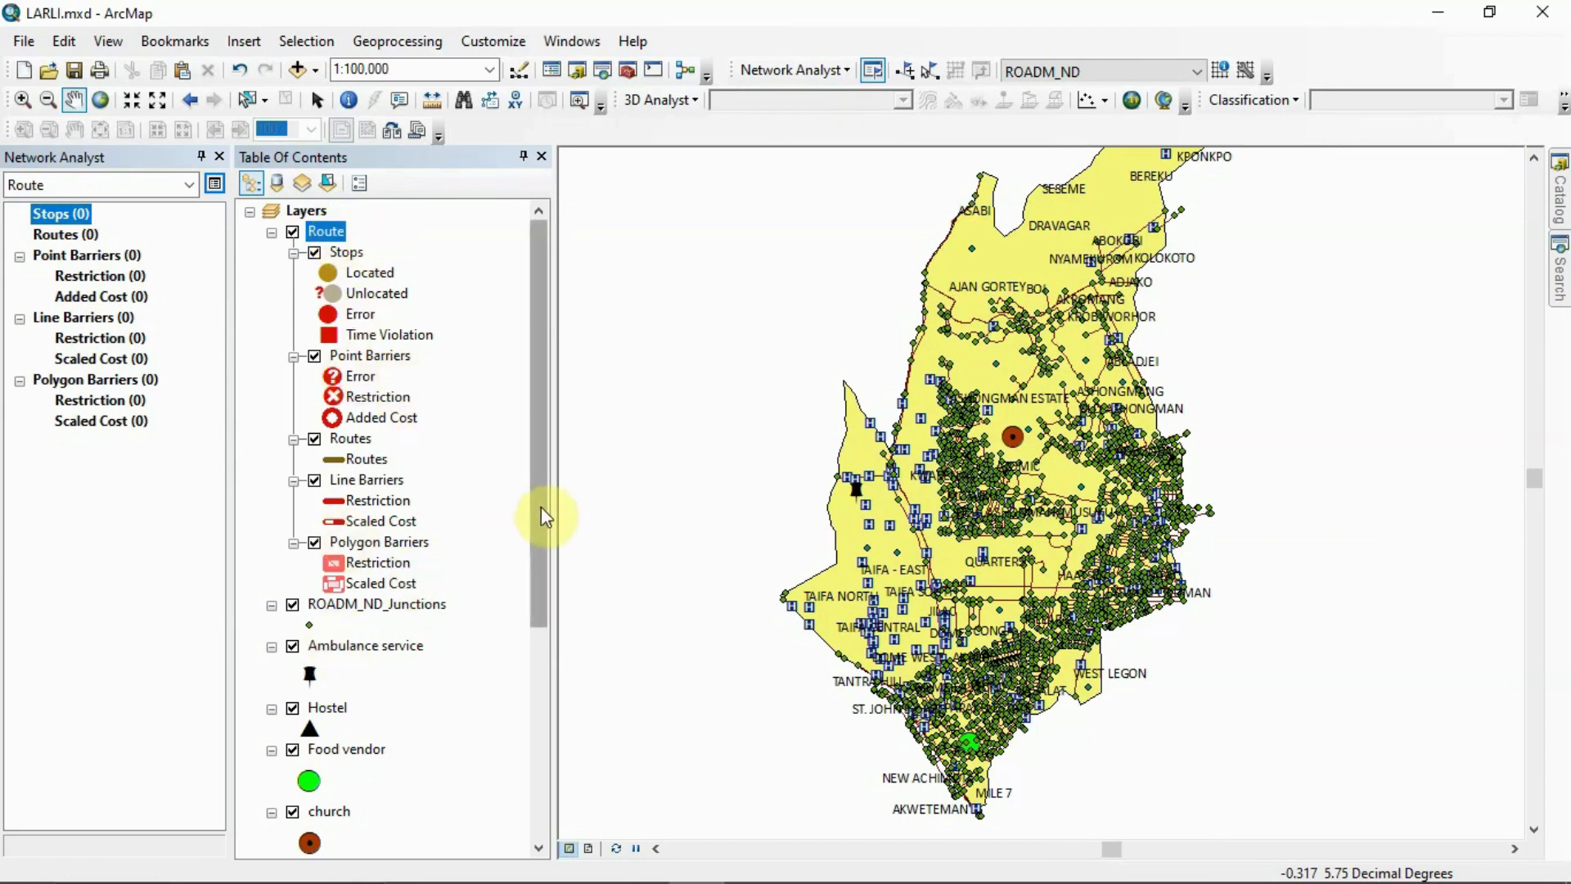
Hide the ROADM_ND_Junctions and Existing healthcare facilities layers on the map
drag(541, 508, 542, 533)
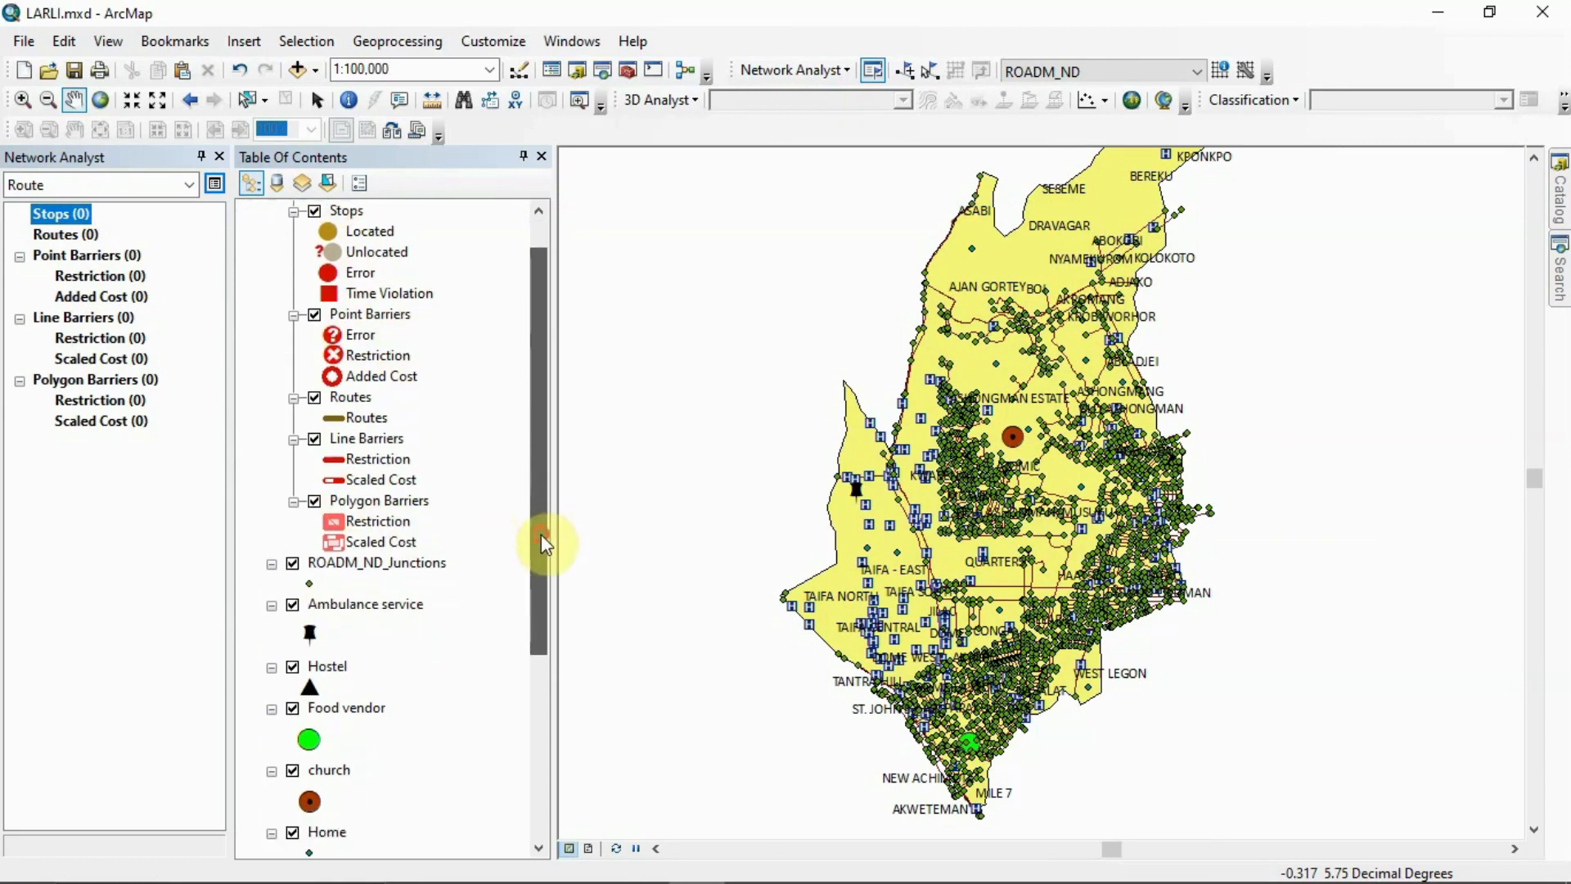
click(292, 564)
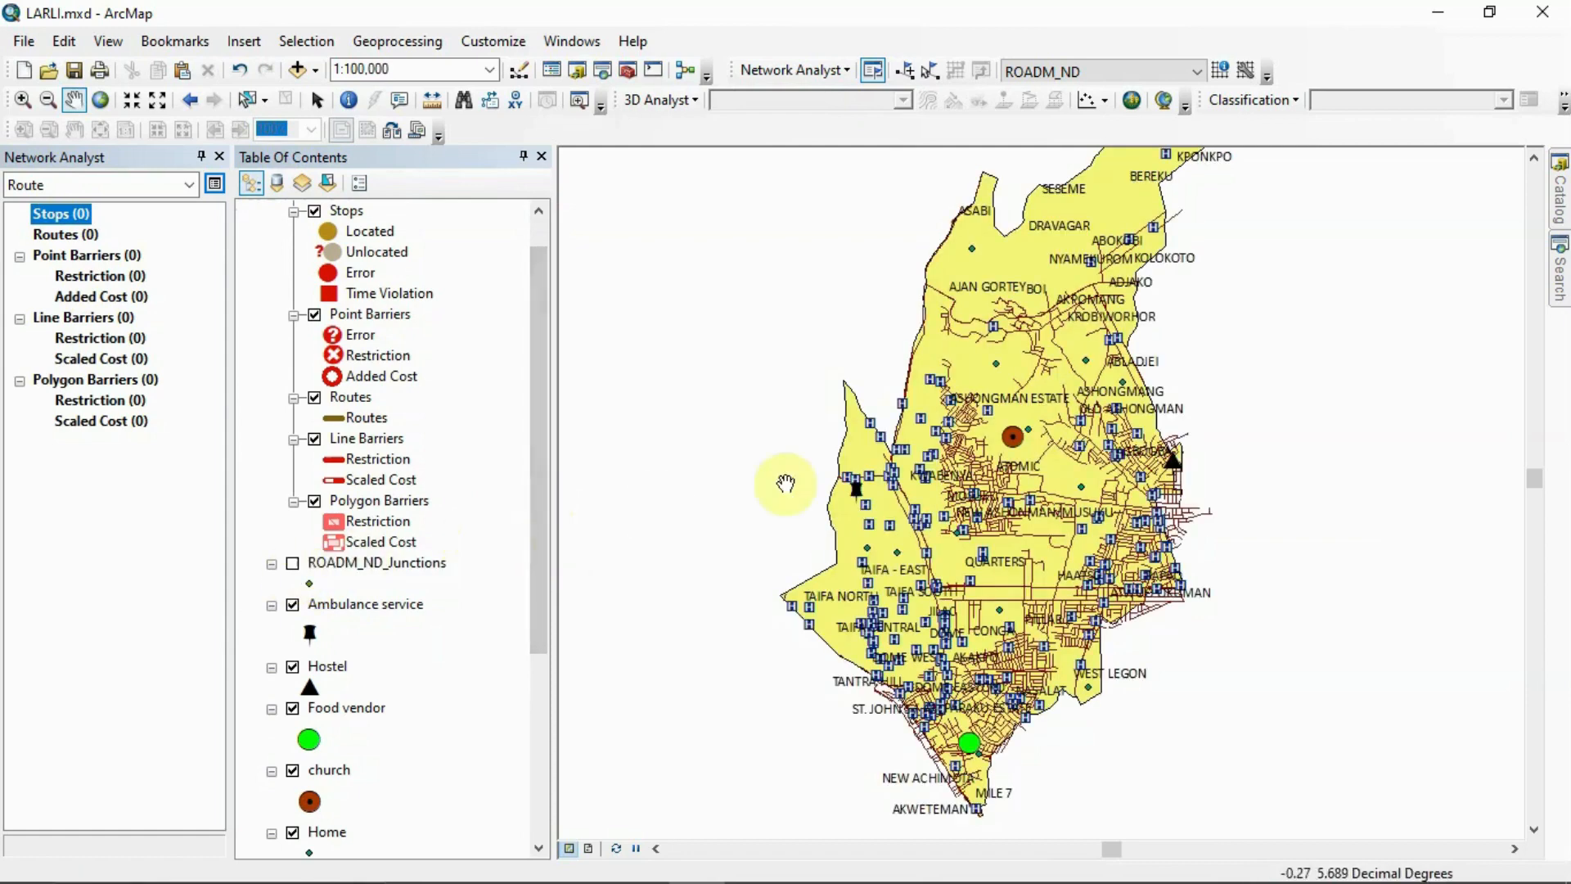
drag(537, 499, 544, 578)
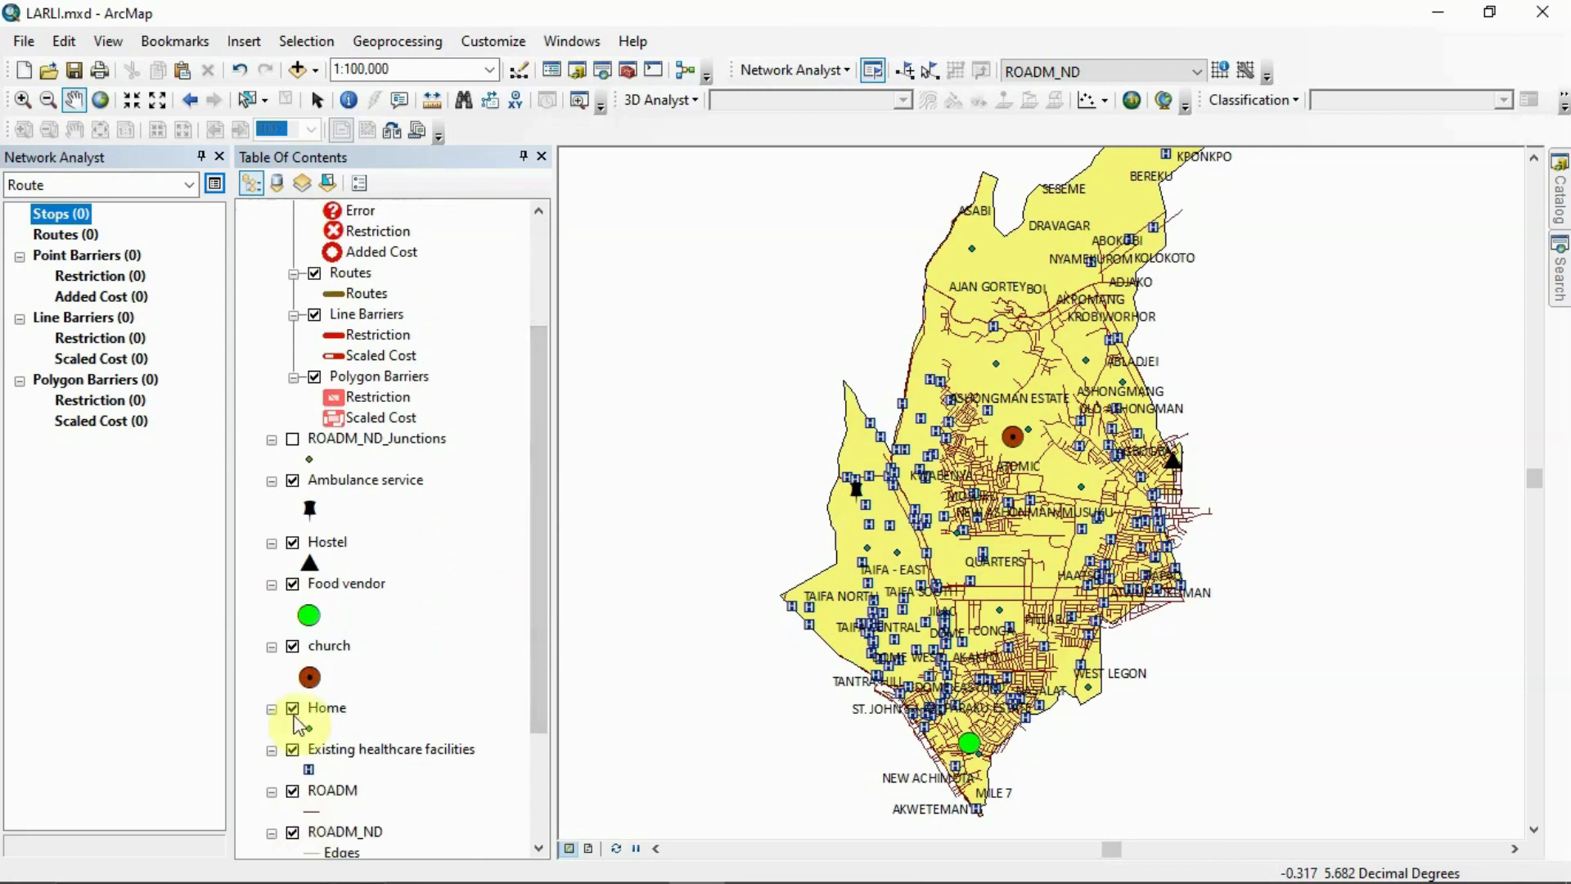
click(292, 748)
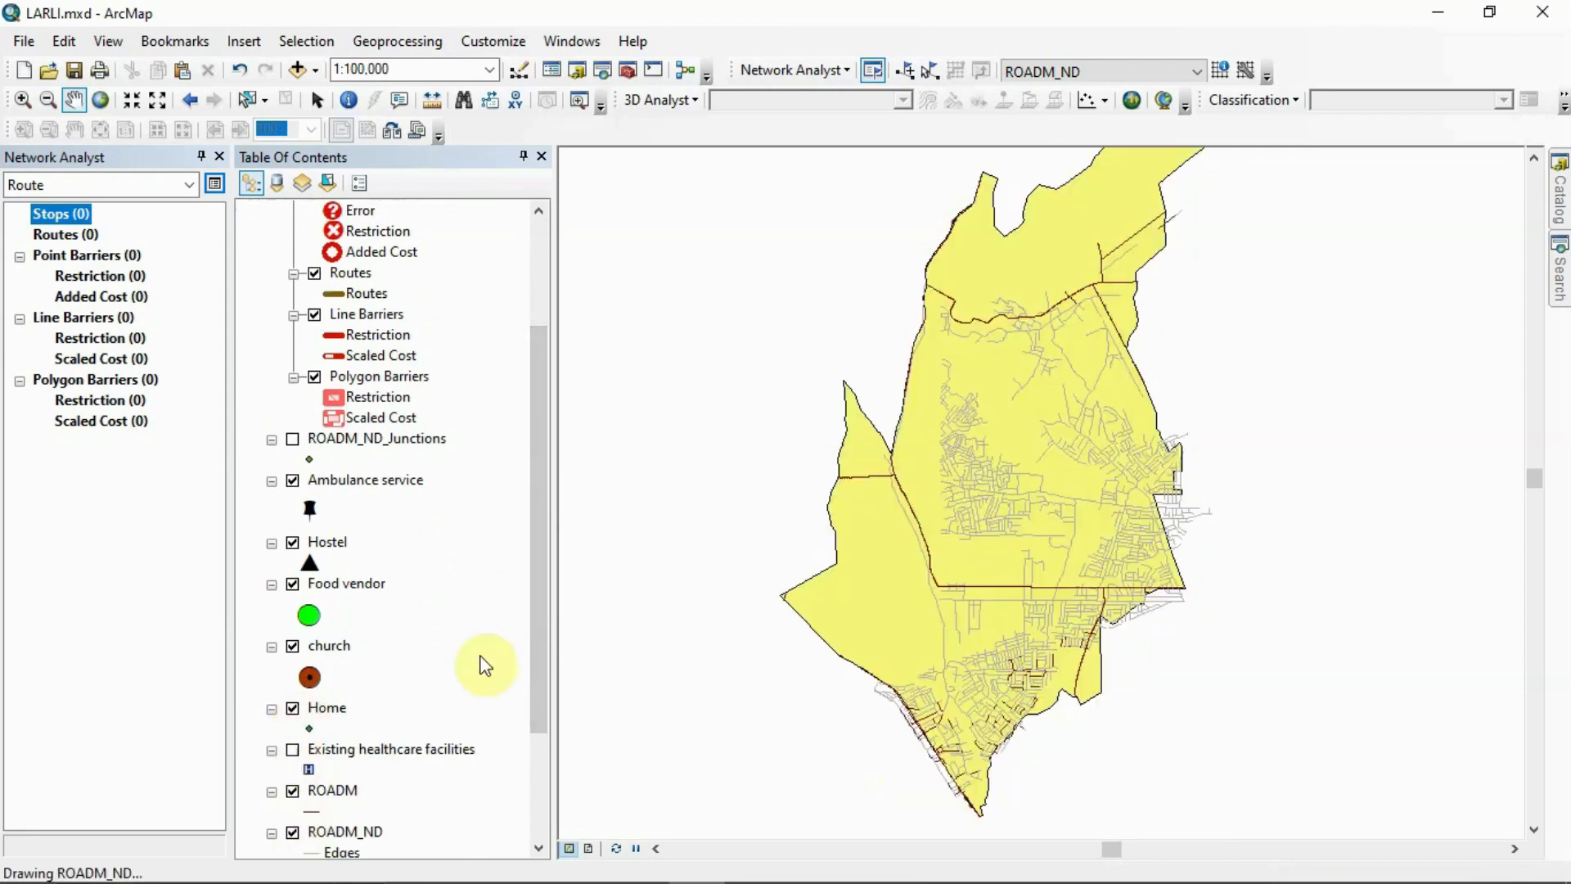
drag(543, 637, 548, 577)
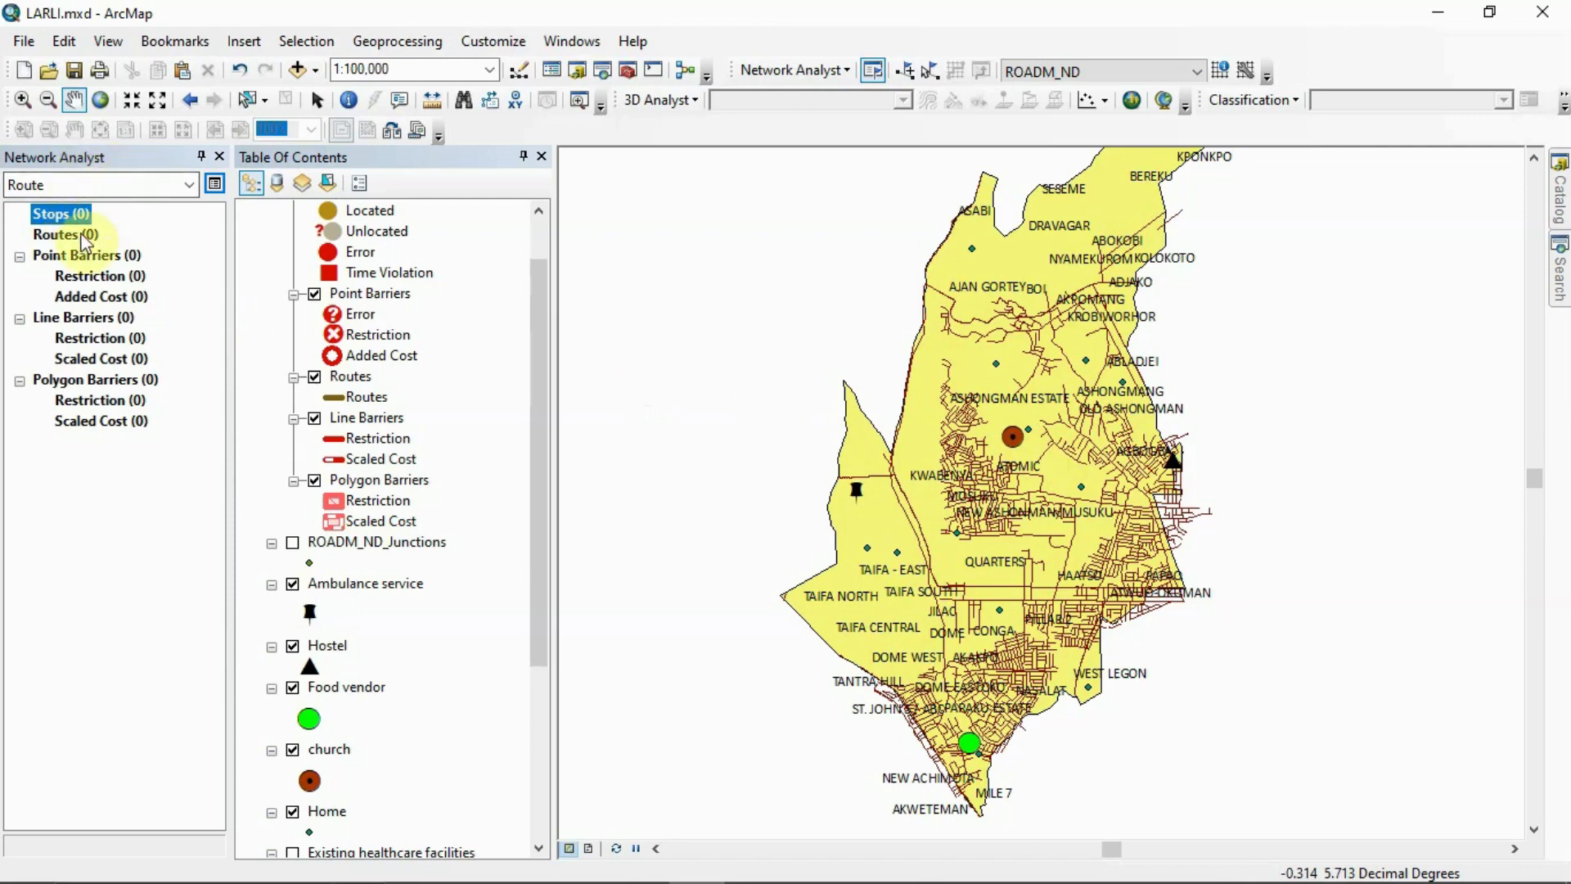
Try loading the Home layer's points as the route's stops, using the default geometry search tolerance, and delete all the loaded stops
click(218, 157)
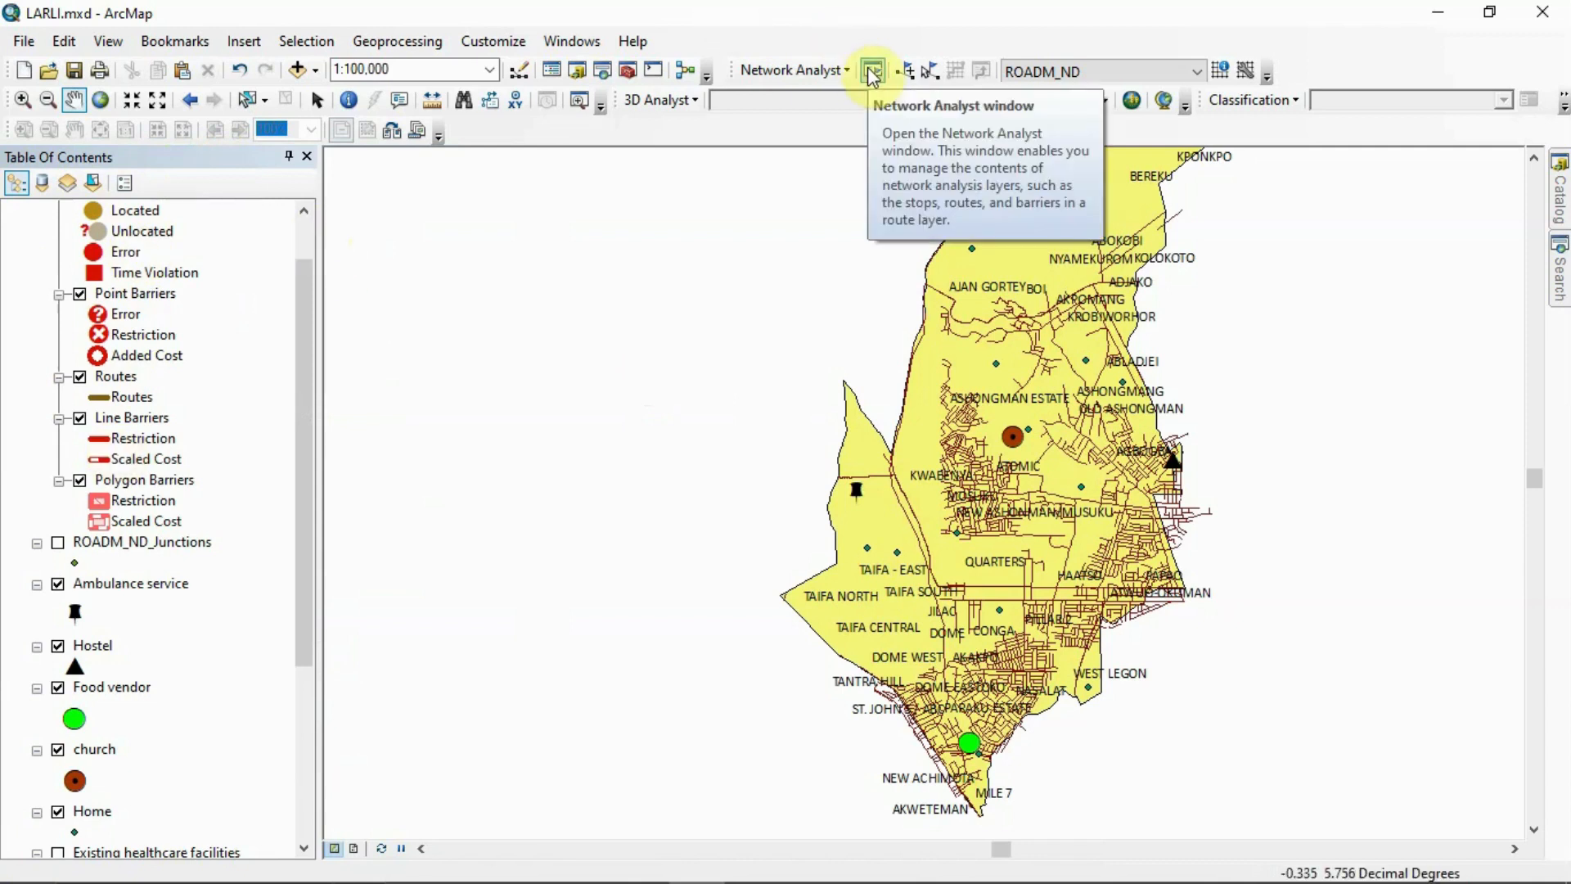
click(873, 76)
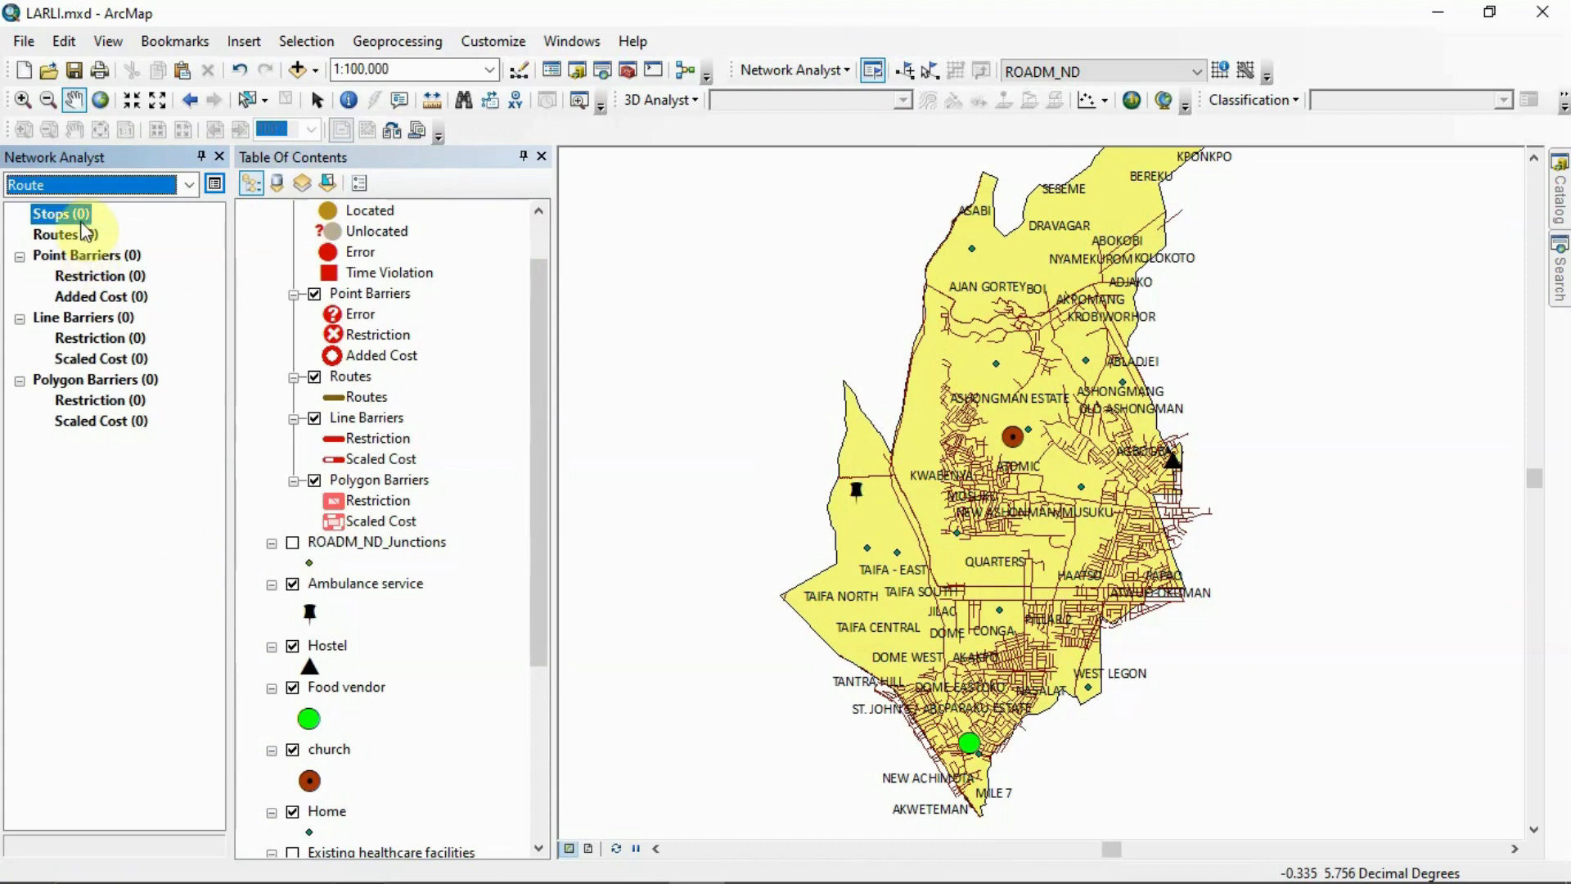
right_click(82, 221)
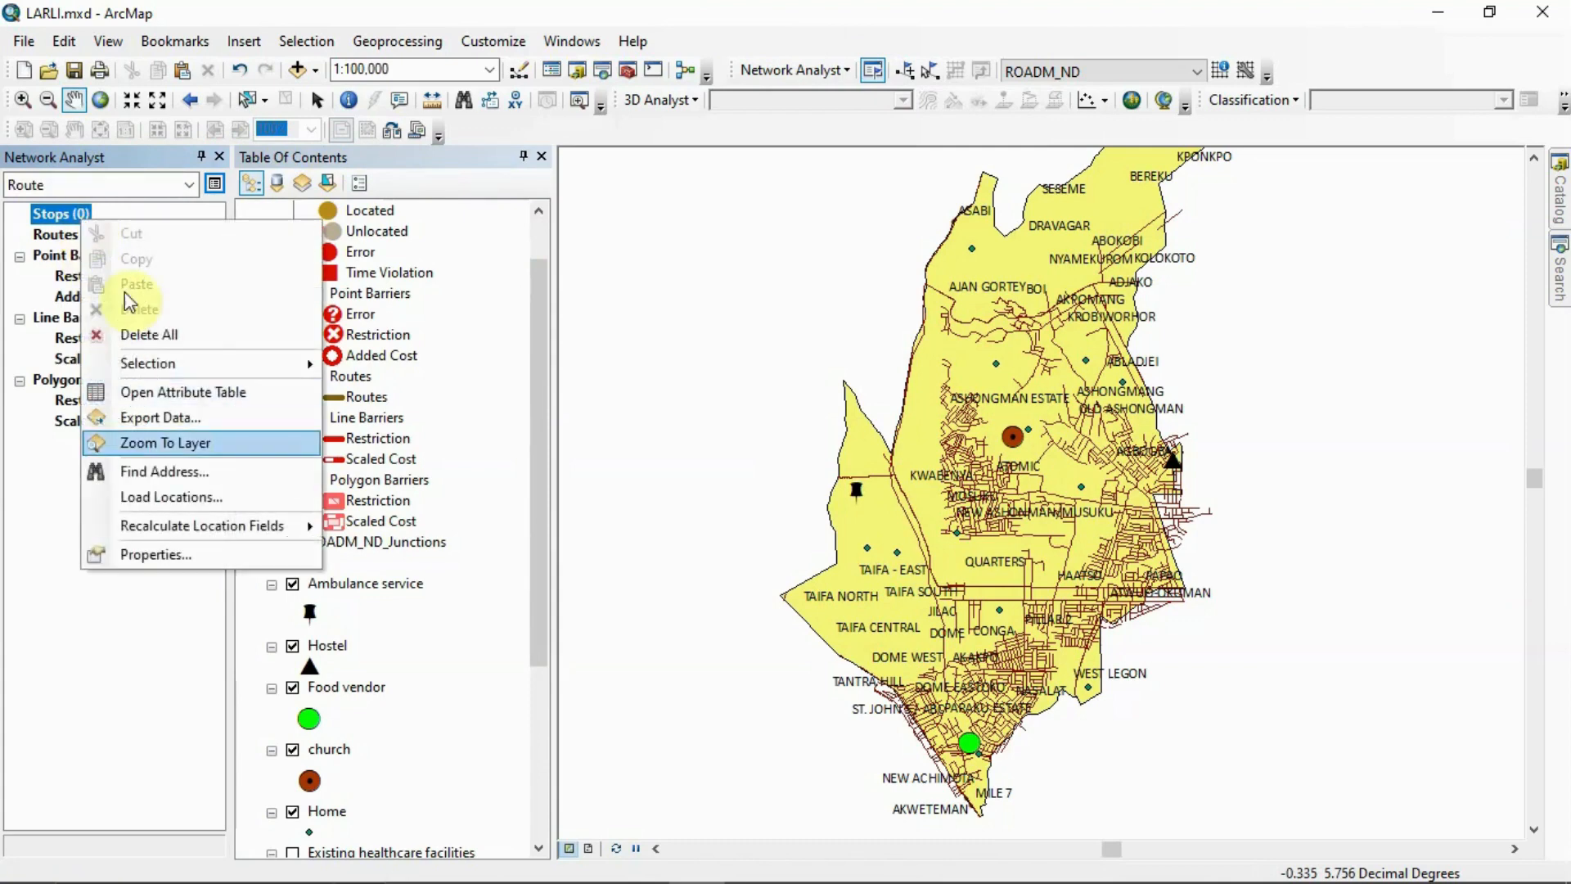
click(190, 491)
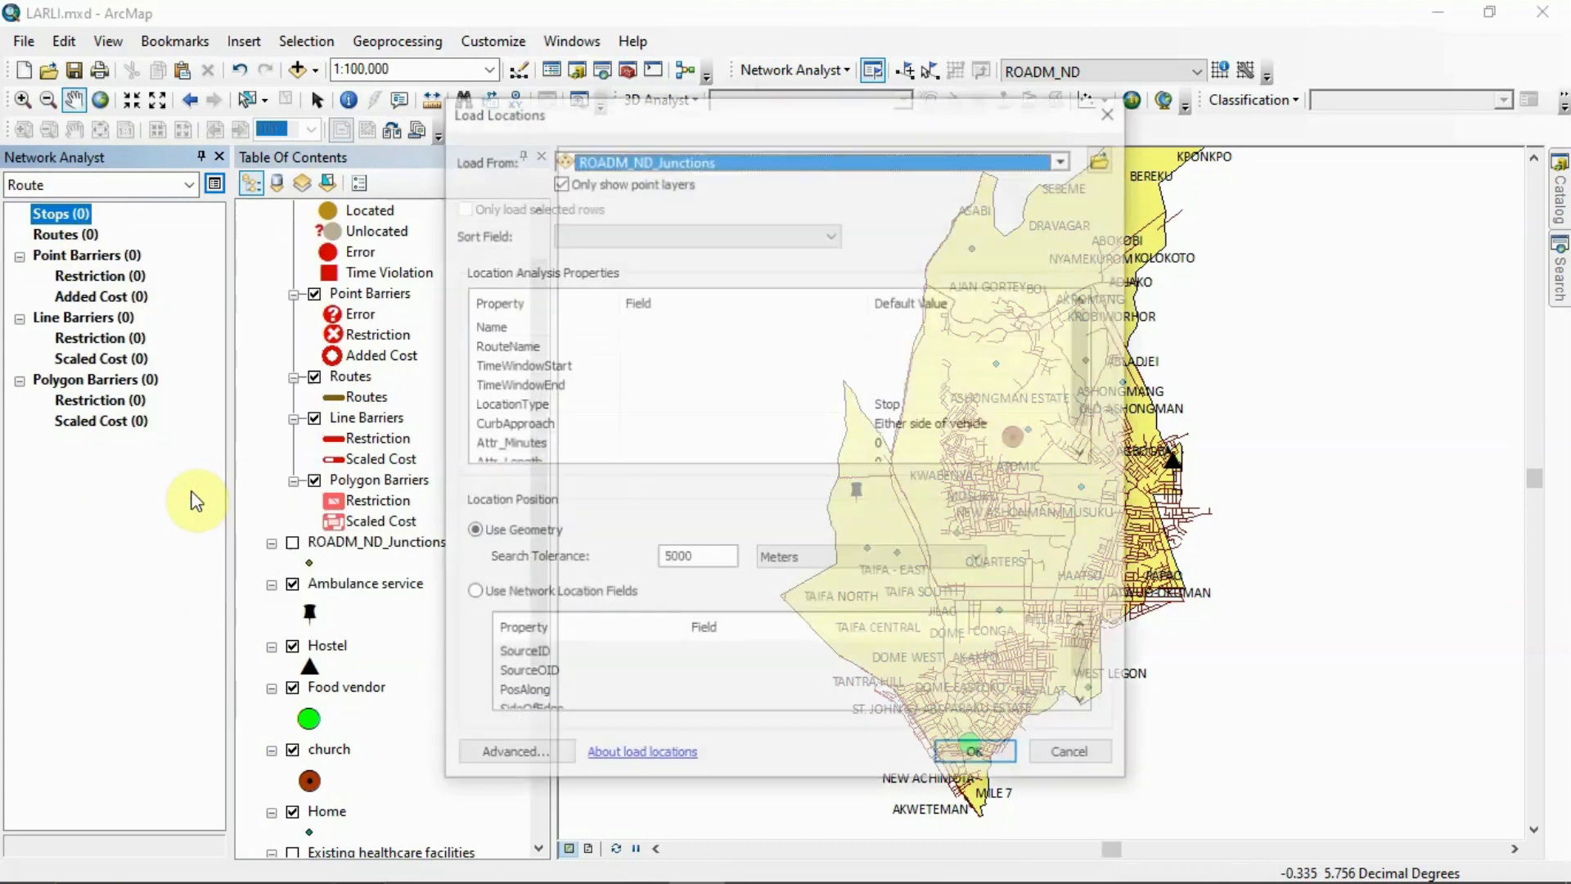
click(1068, 158)
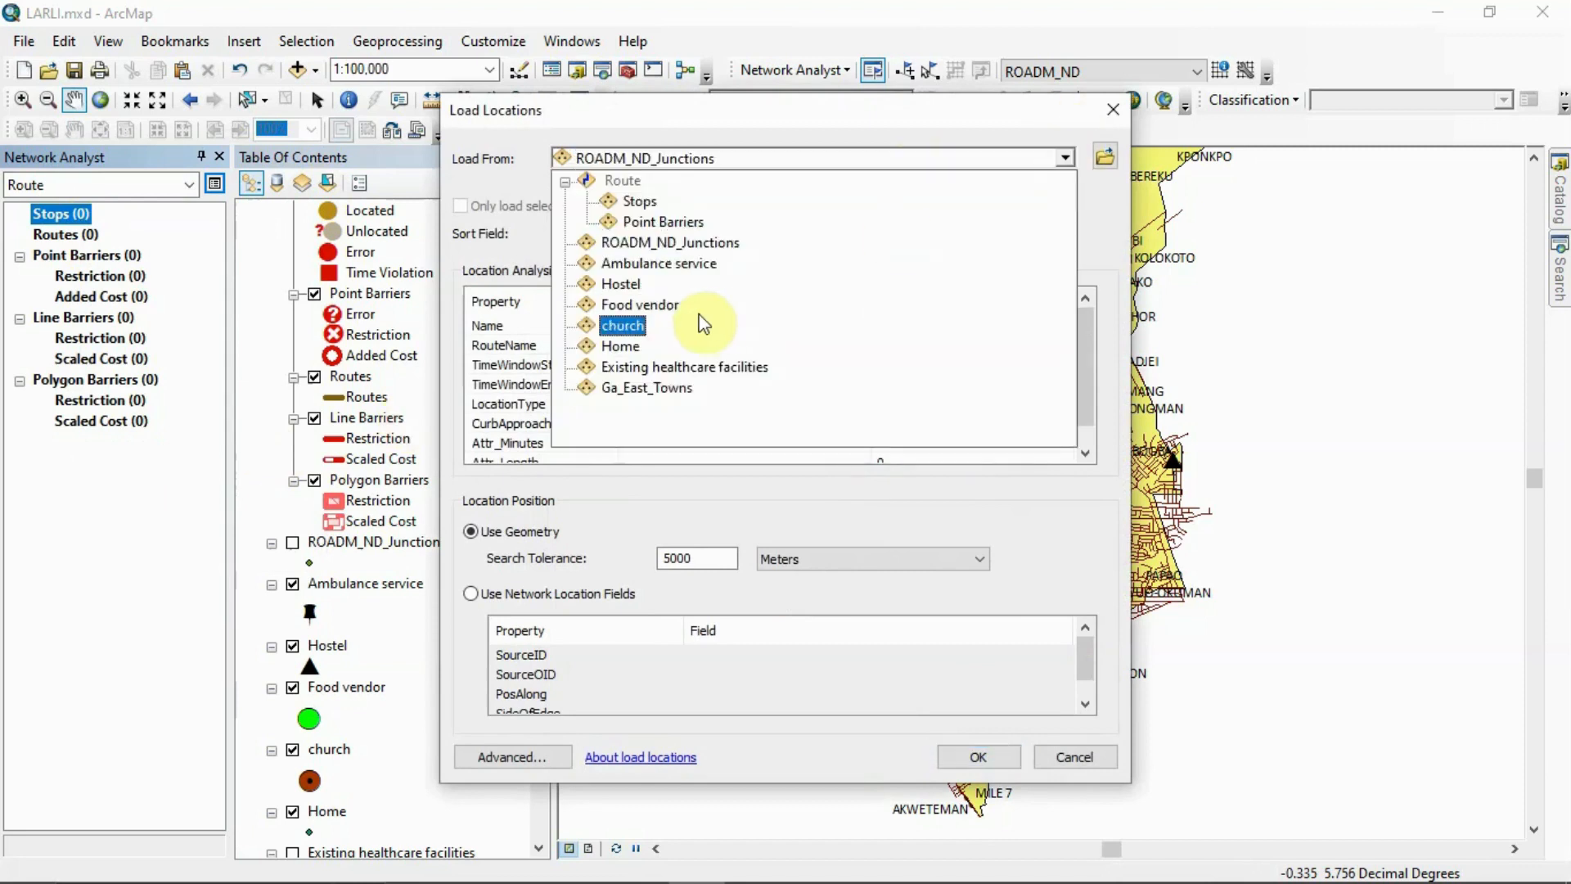
click(620, 346)
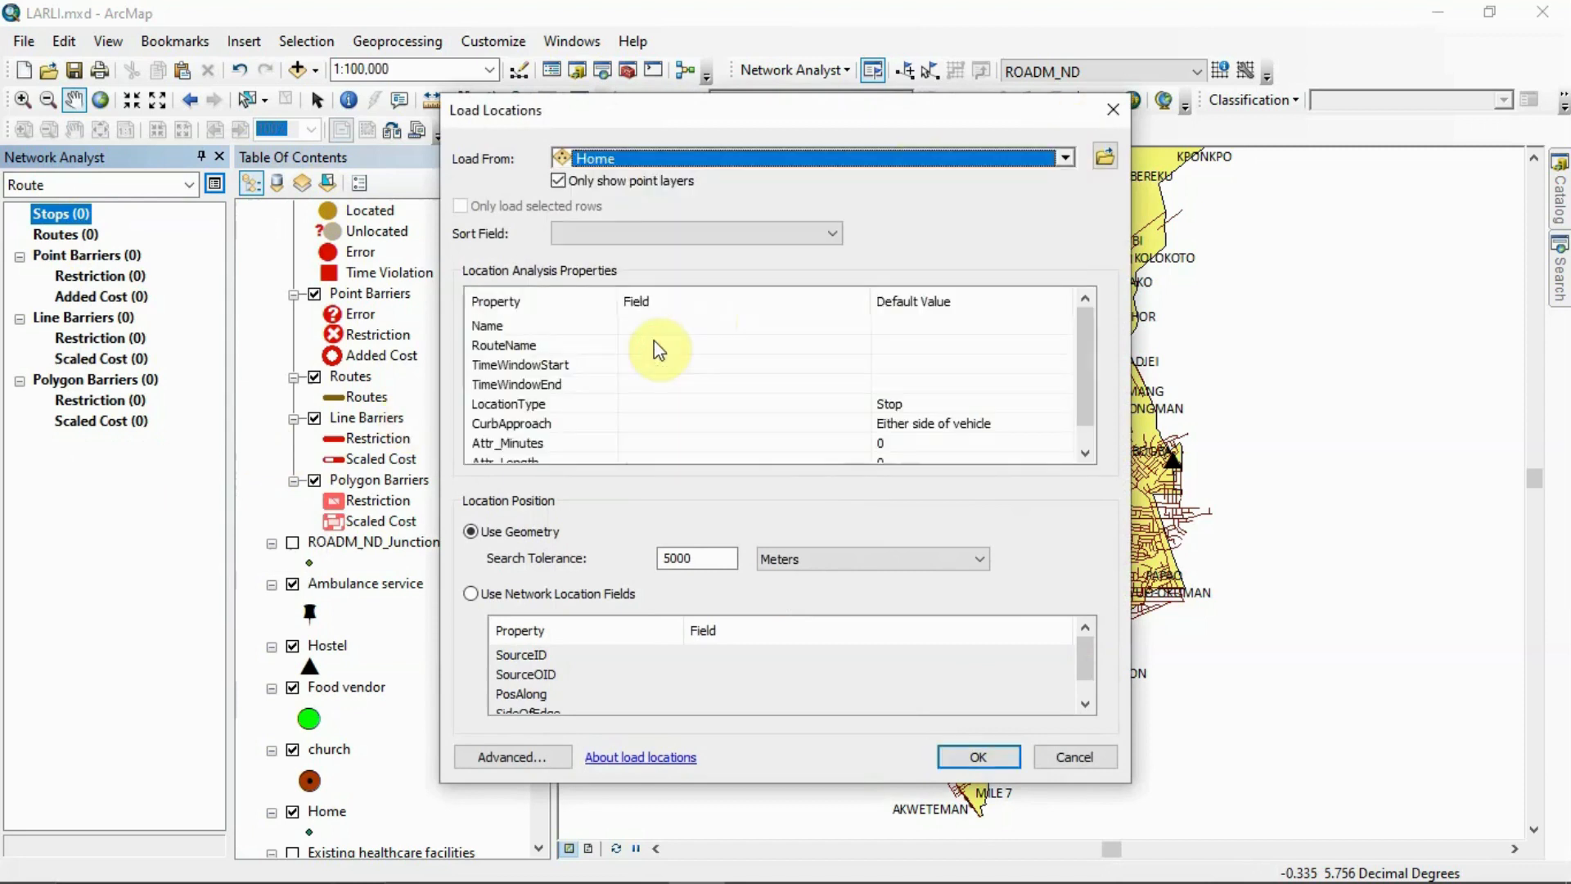
click(979, 756)
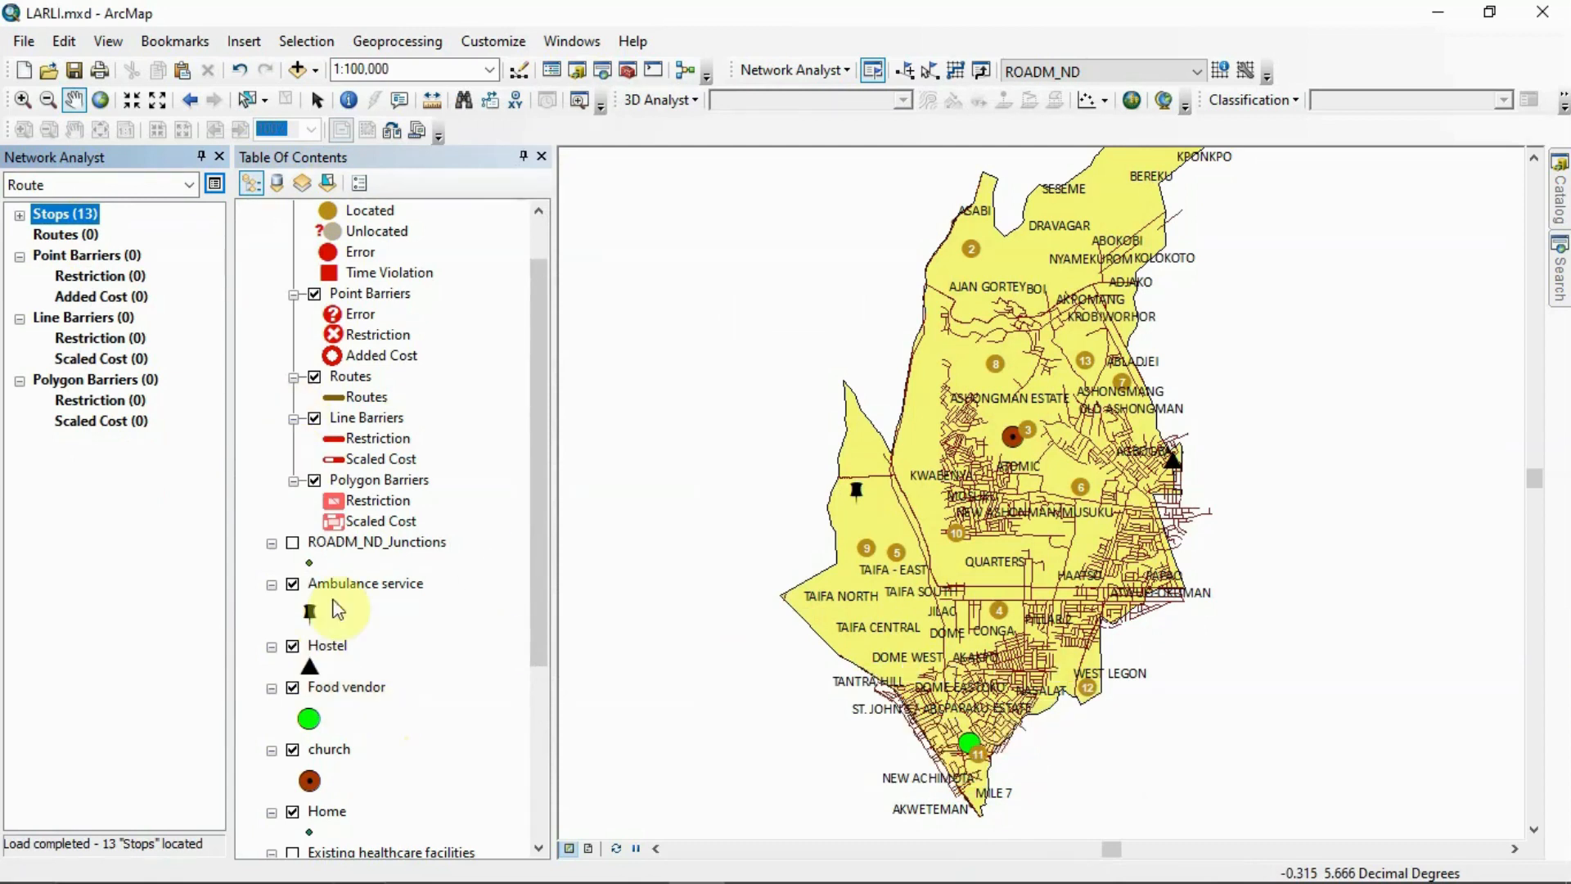
right_click(46, 216)
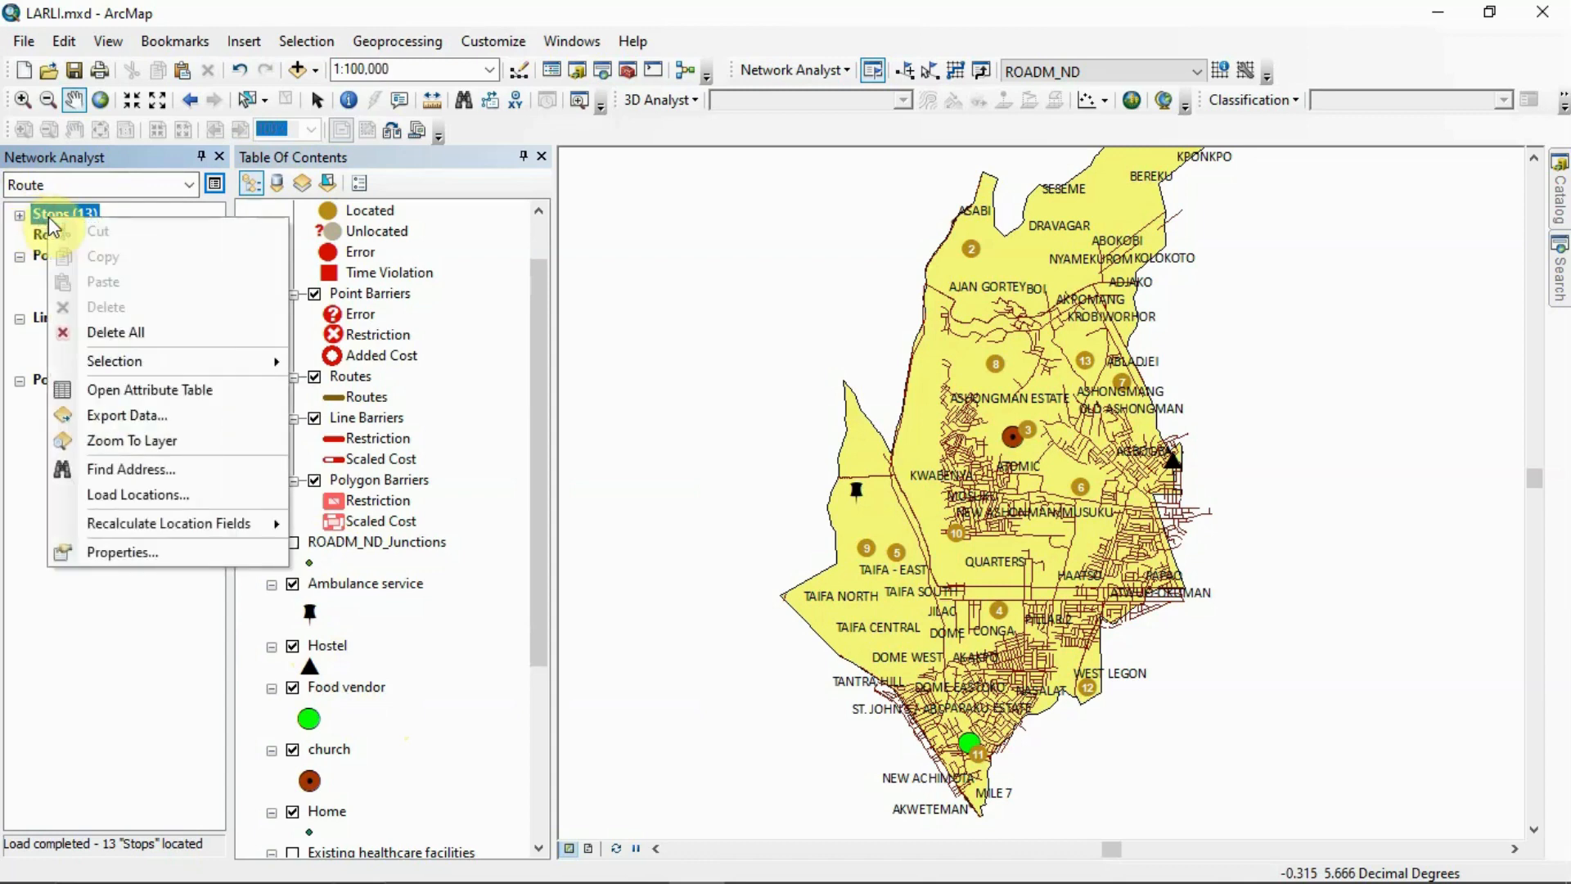
click(128, 332)
Load the Hostel layer's location as a route stop with the default settings and expand the list of stops
right_click(62, 213)
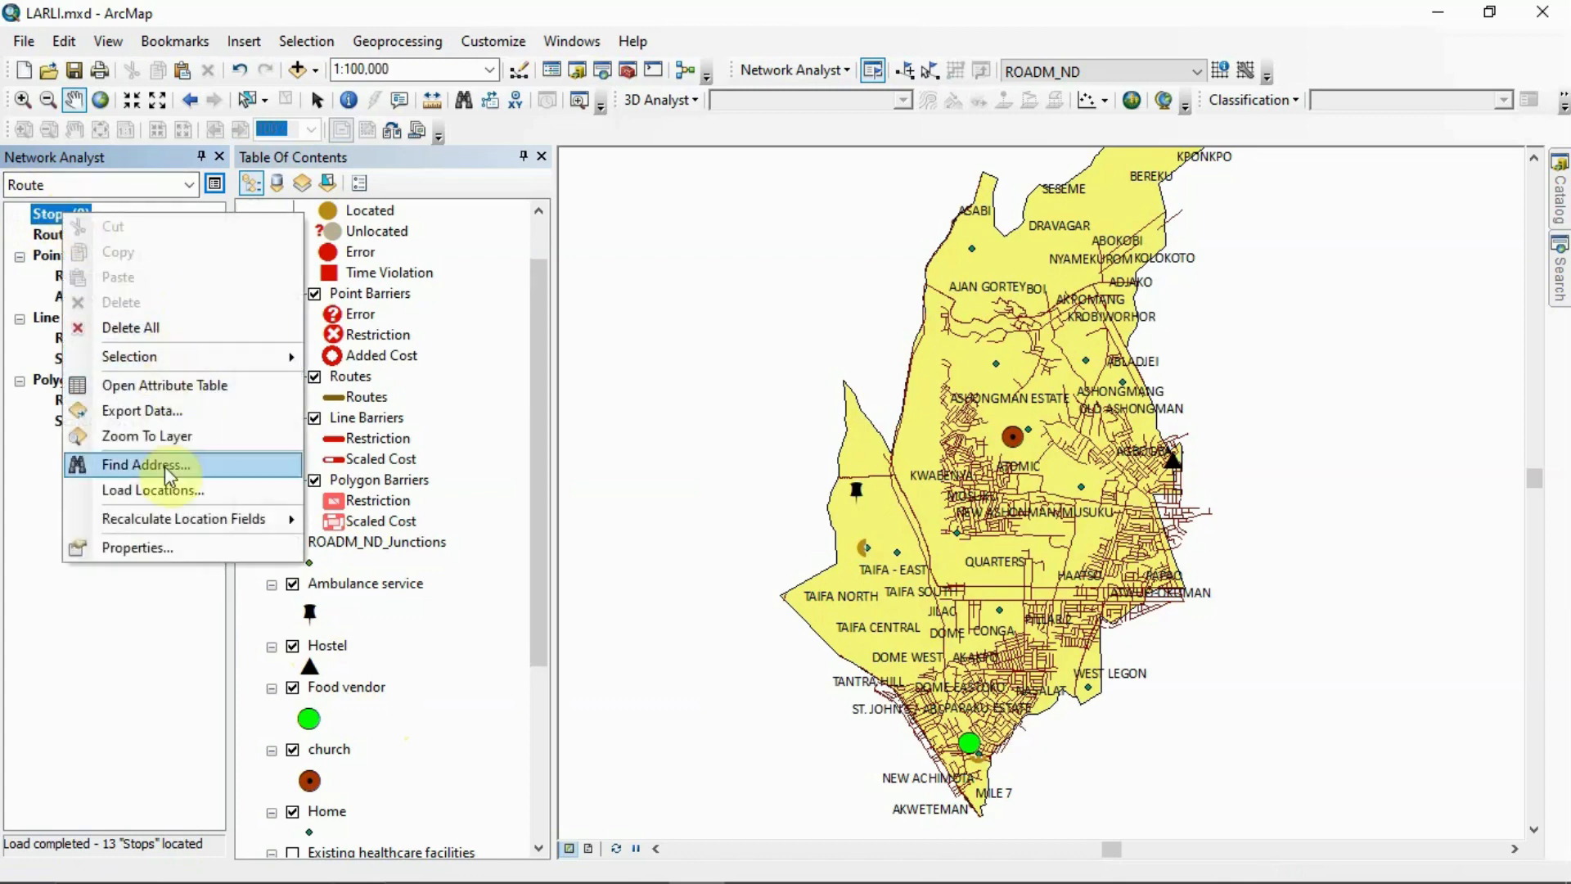
click(173, 490)
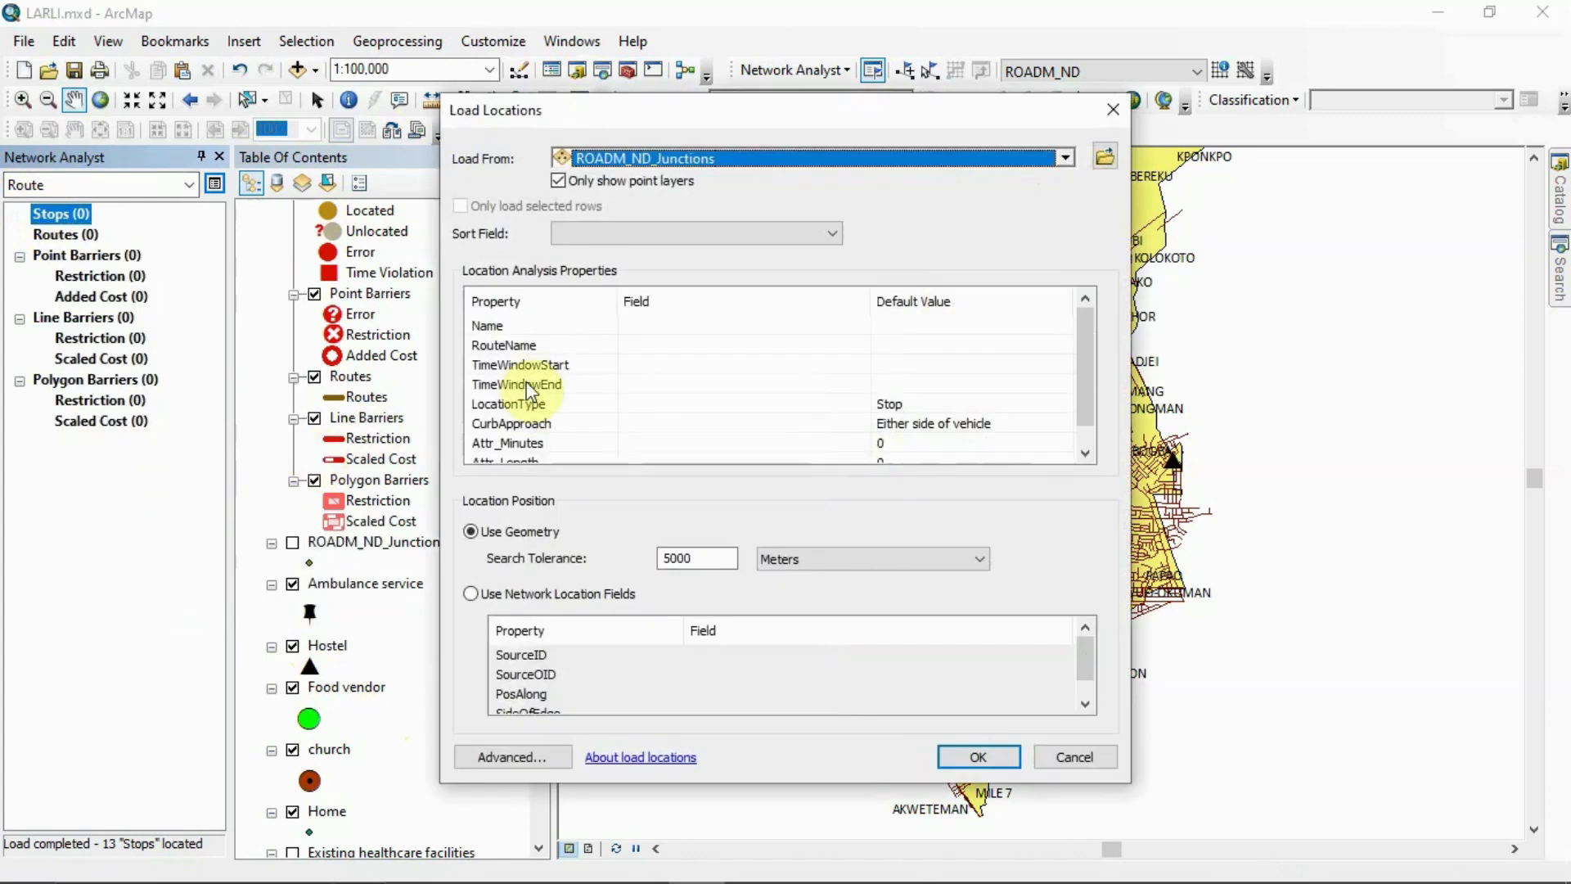
click(1064, 161)
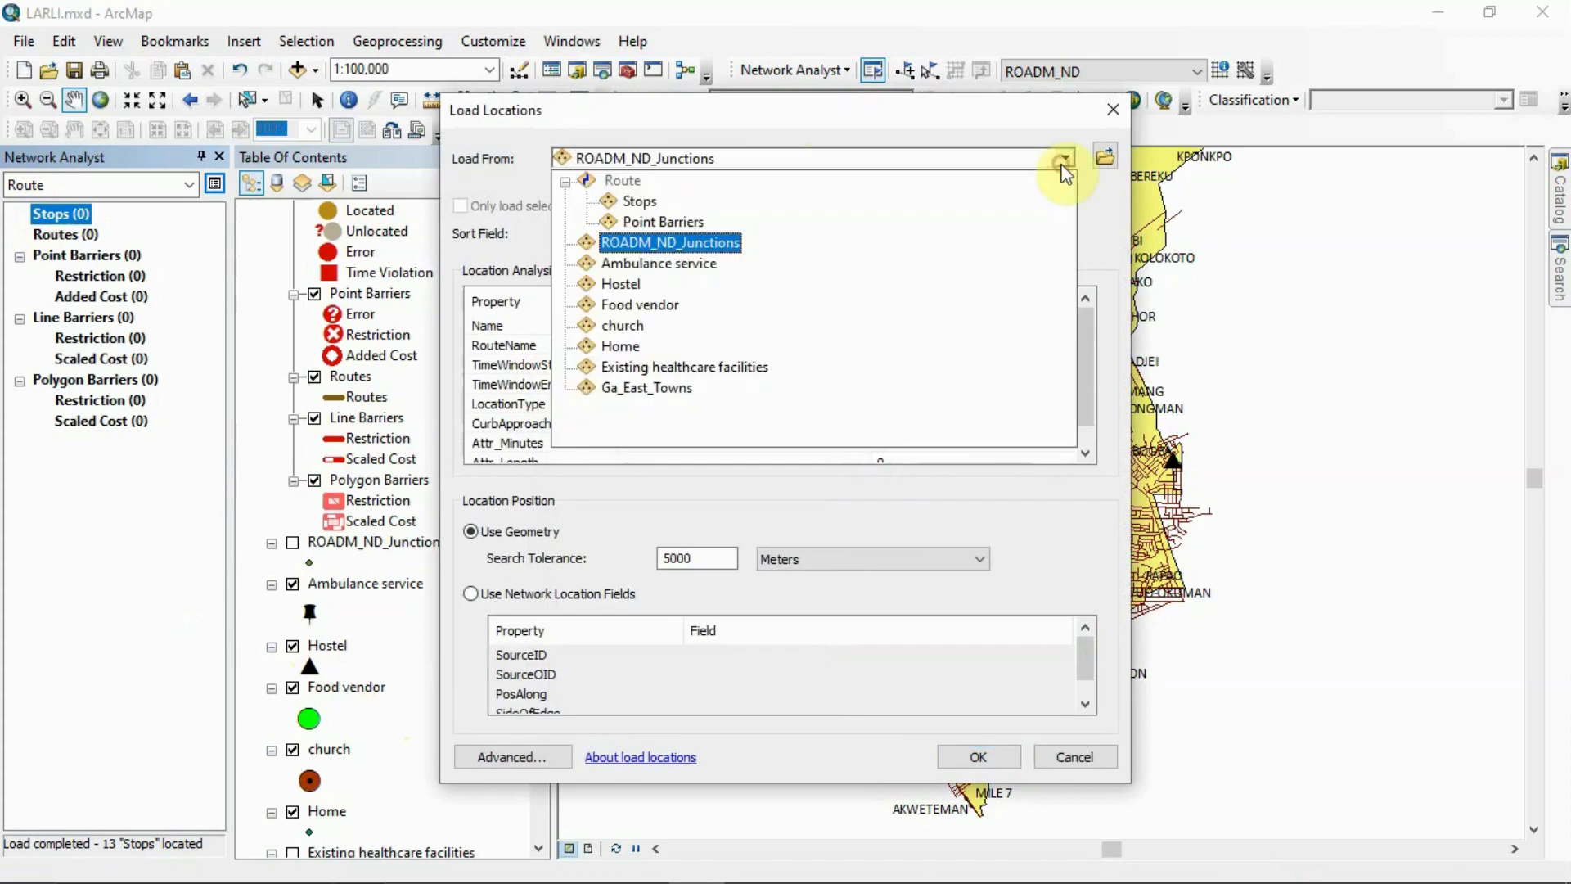
click(661, 287)
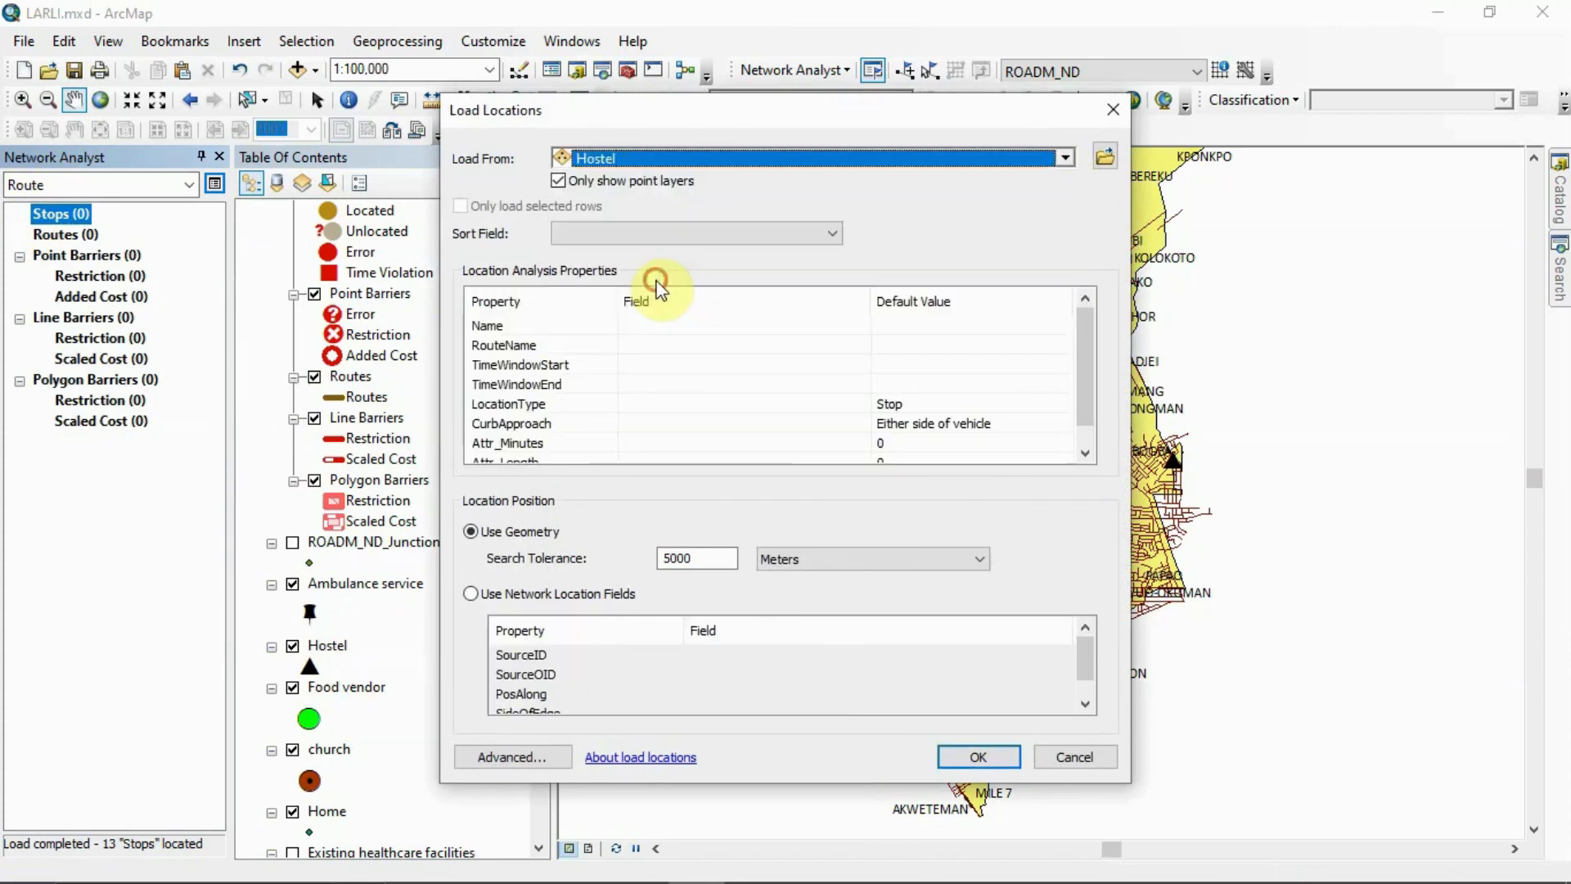
click(1015, 751)
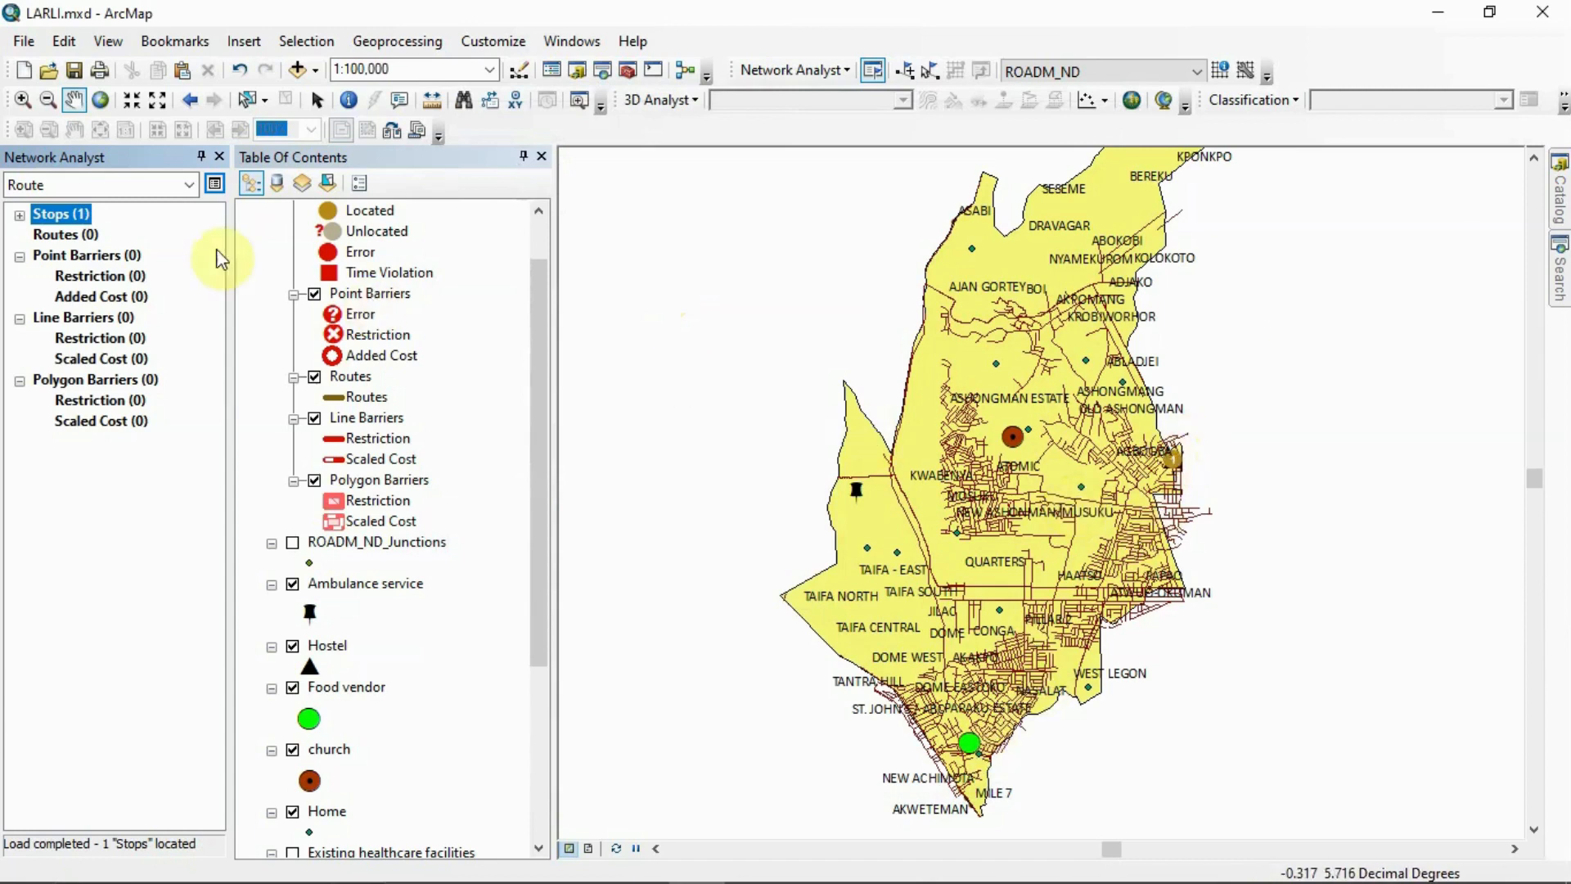
click(26, 216)
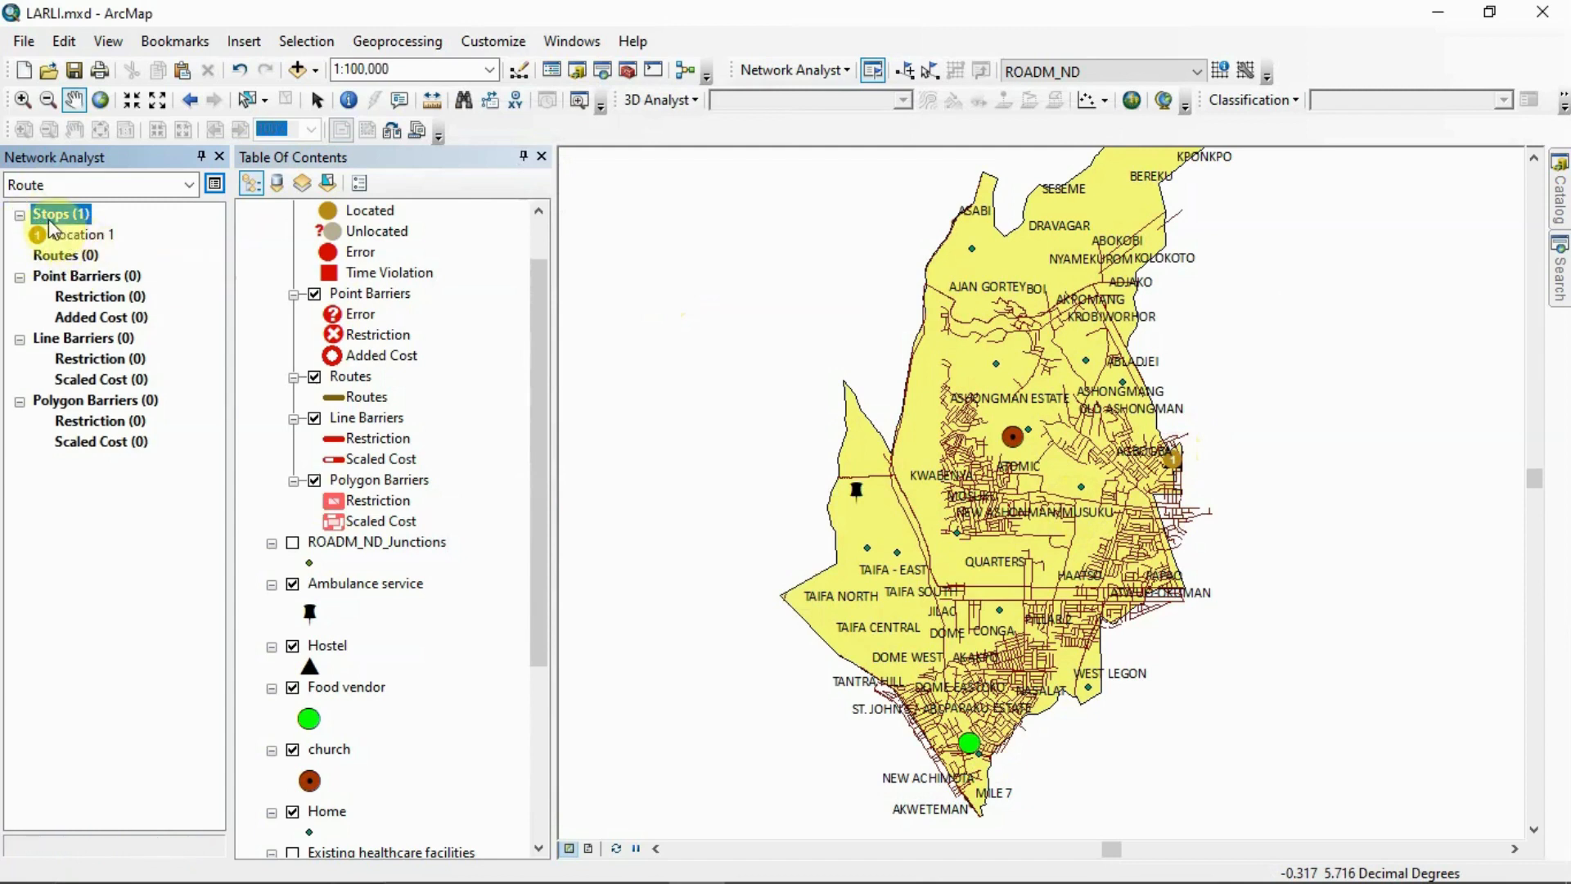
Load the Food vendor layer's location as the second route stop with the default settings
right_click(47, 216)
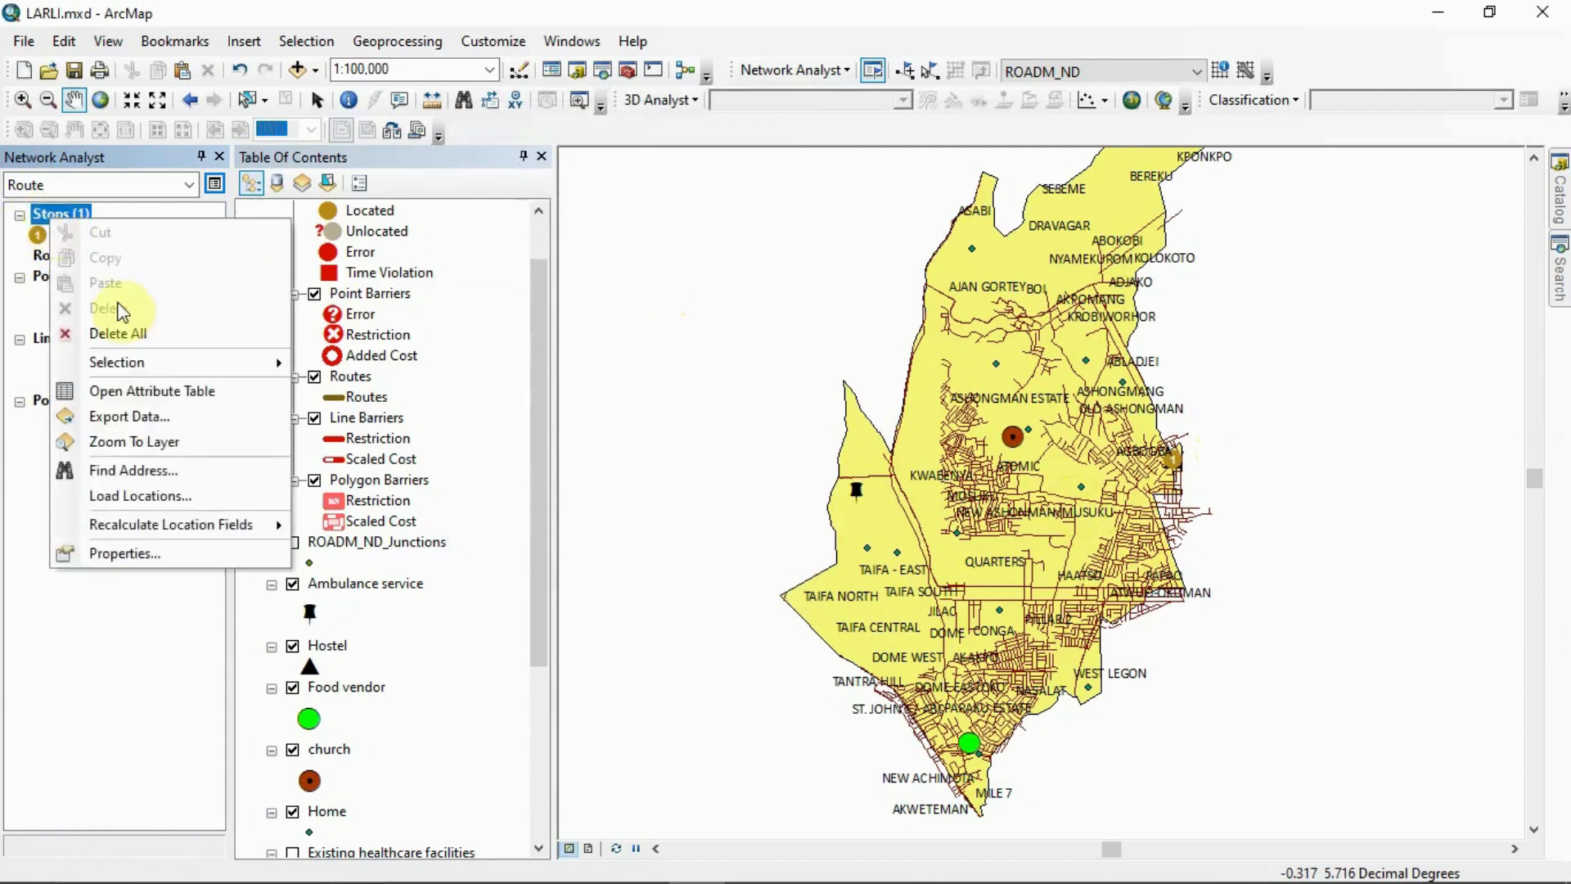
click(138, 496)
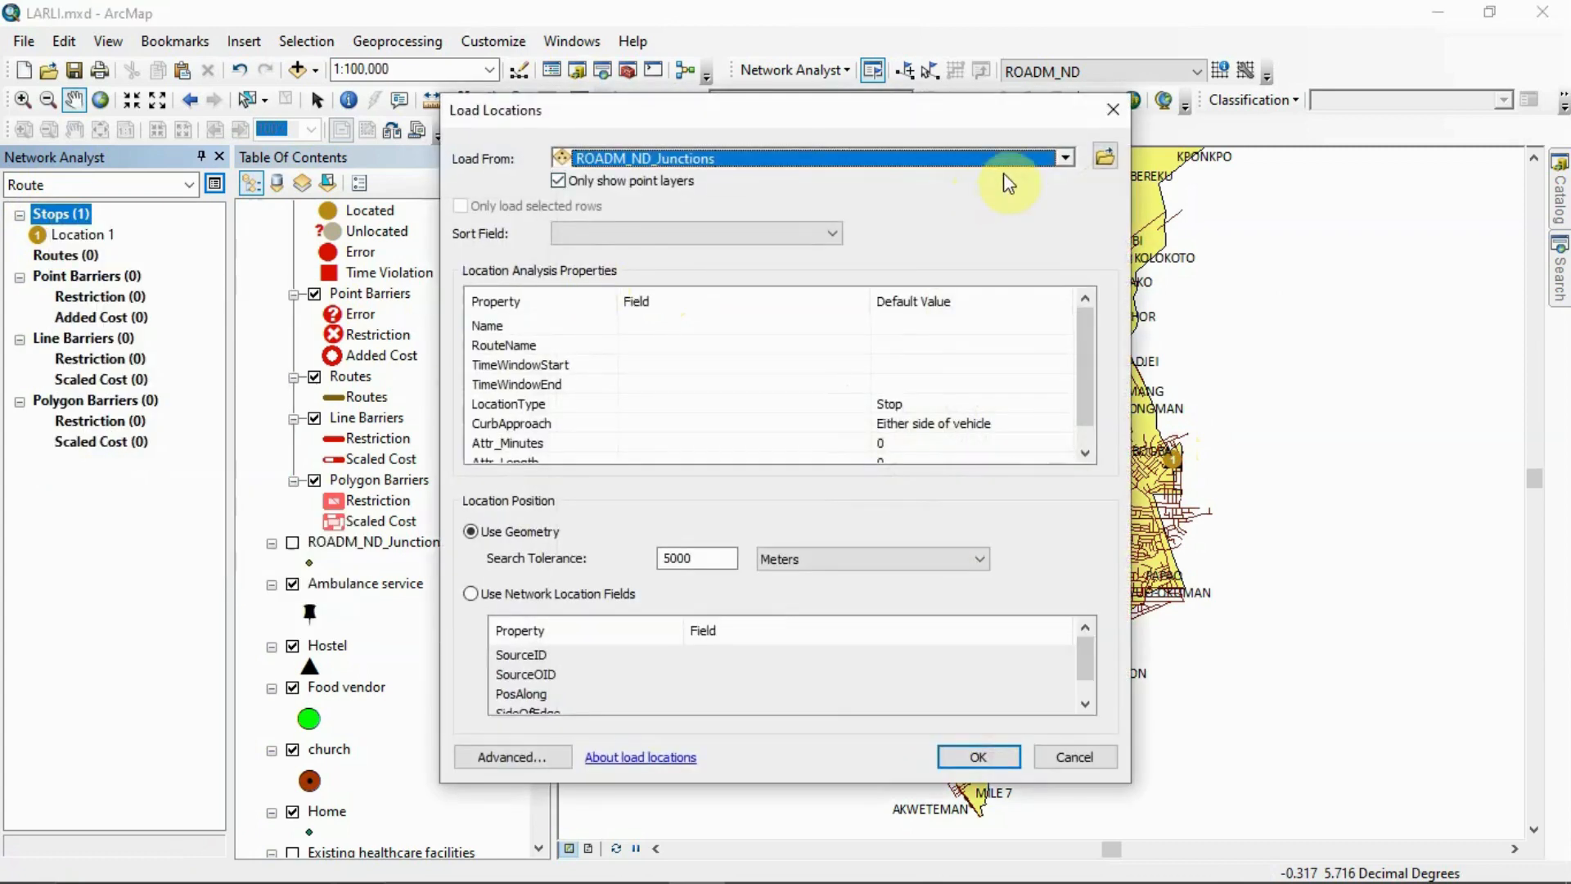
click(1066, 160)
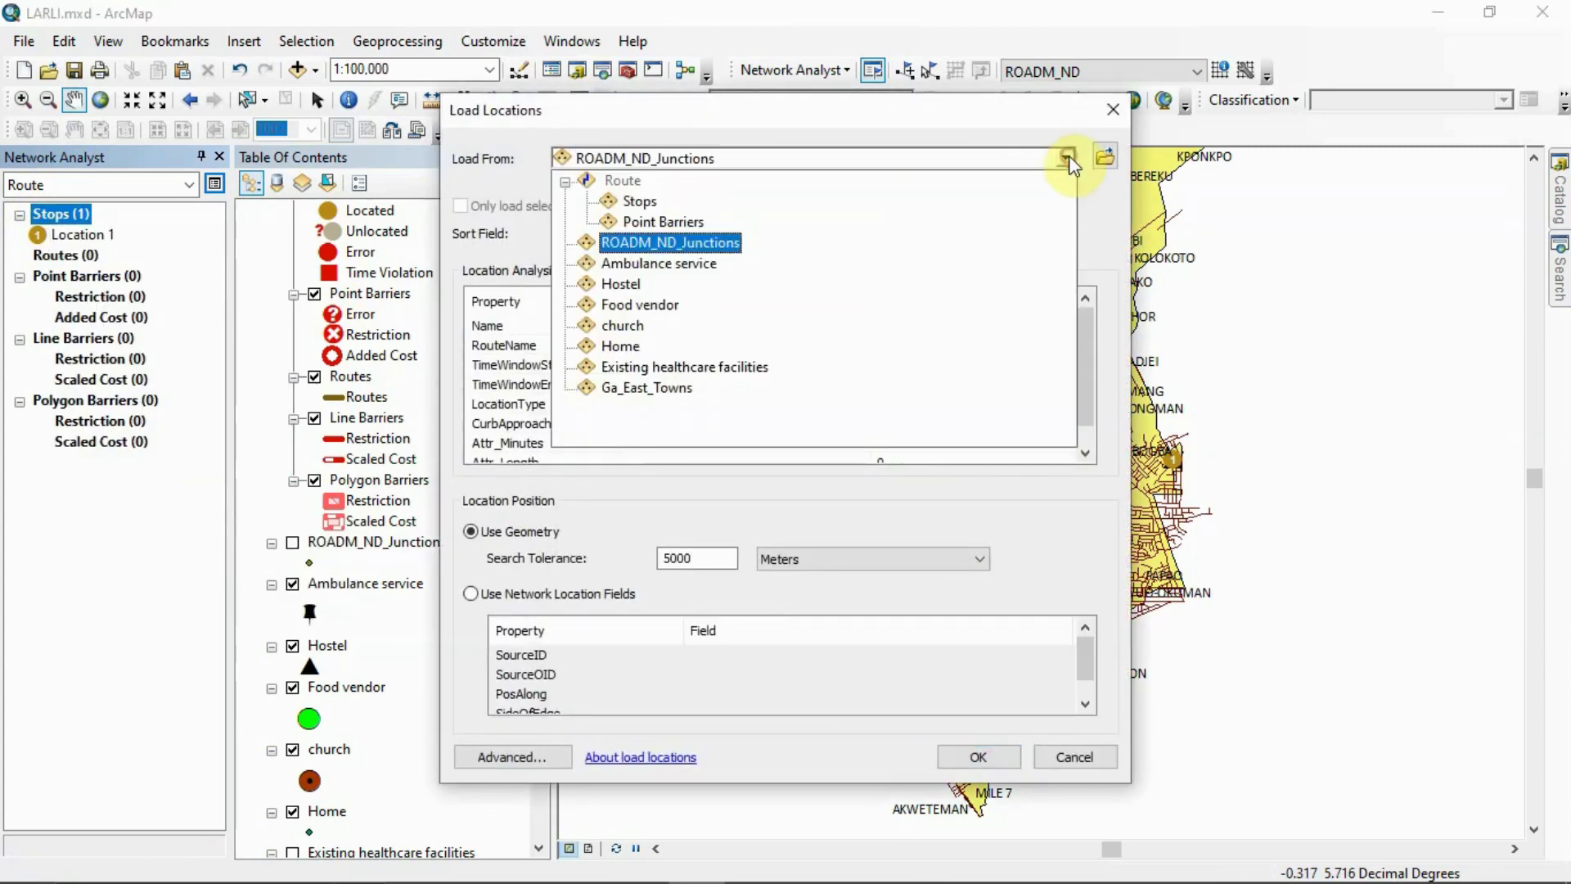
click(652, 310)
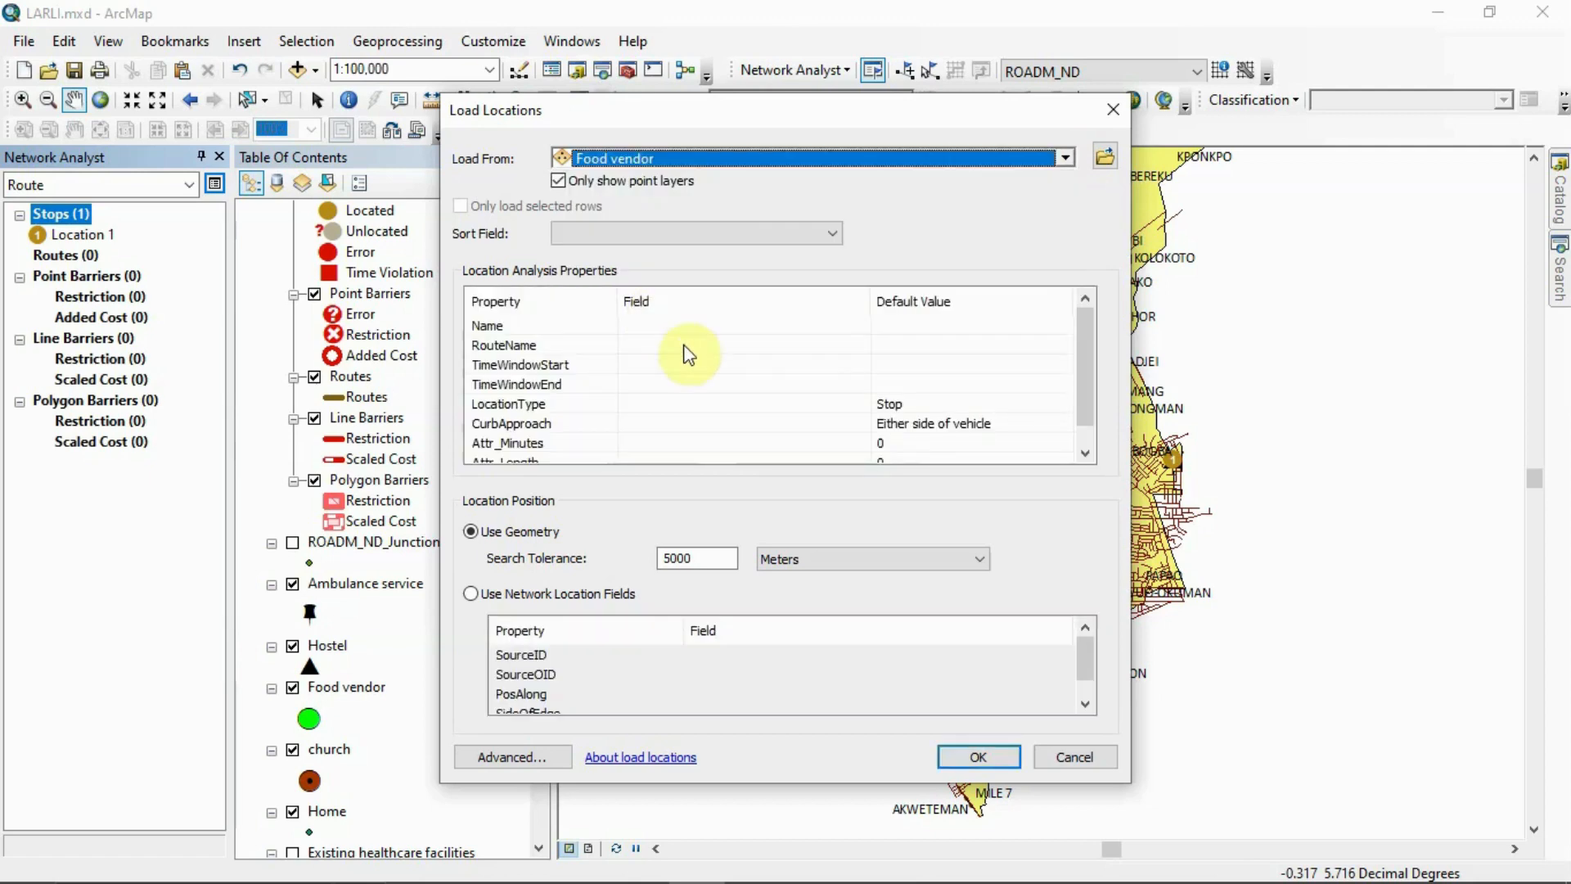
click(982, 766)
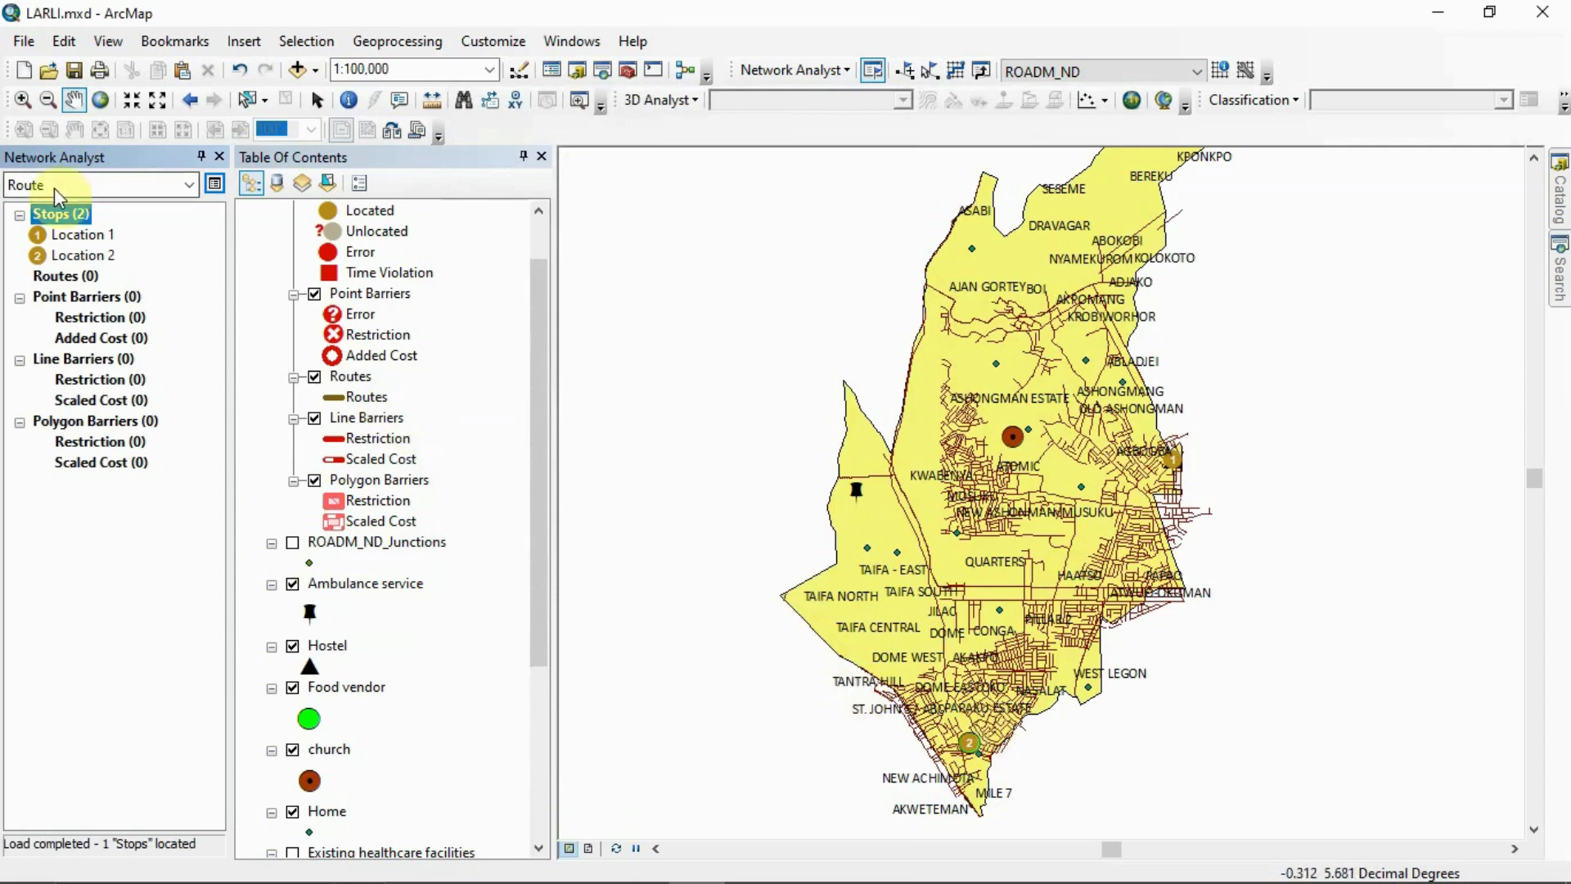
Load the church layer's location as the third route stop with the default settings
right_click(41, 209)
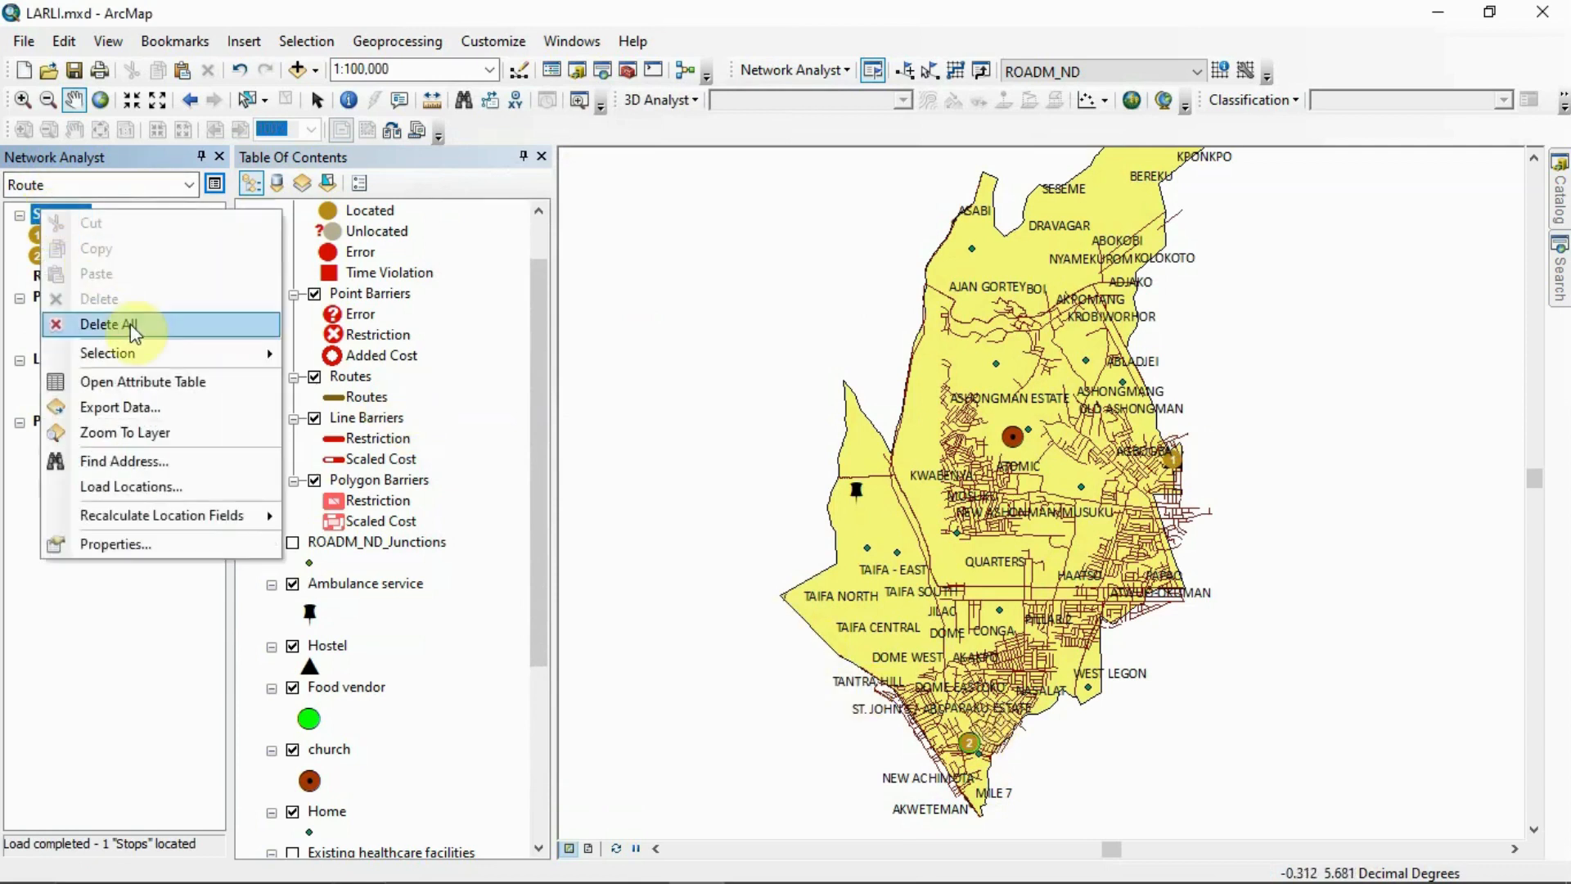
click(148, 486)
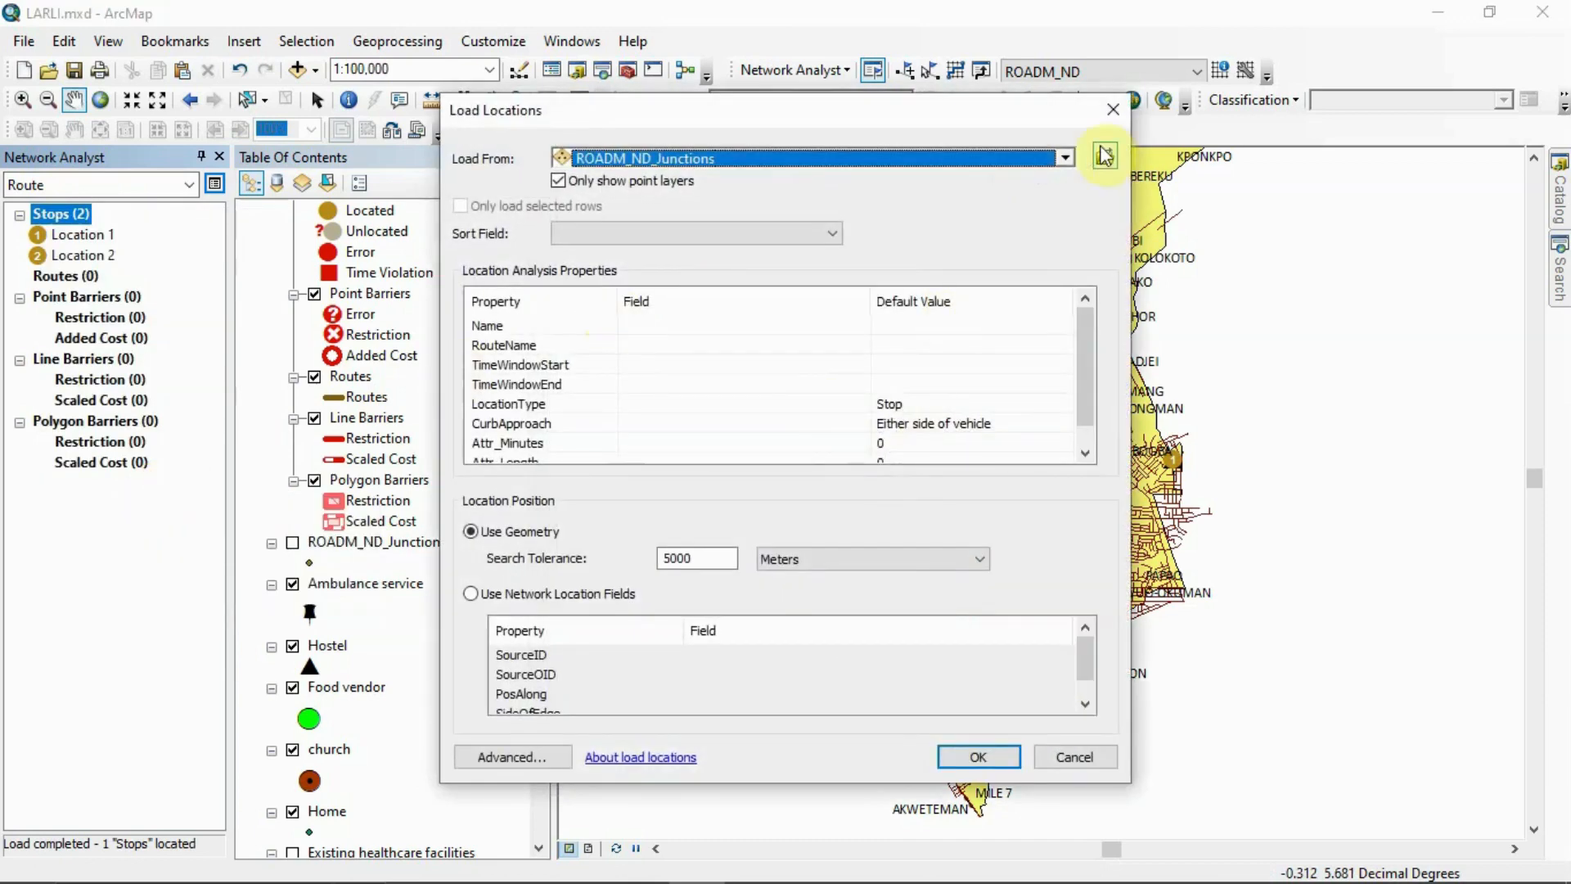
click(1066, 158)
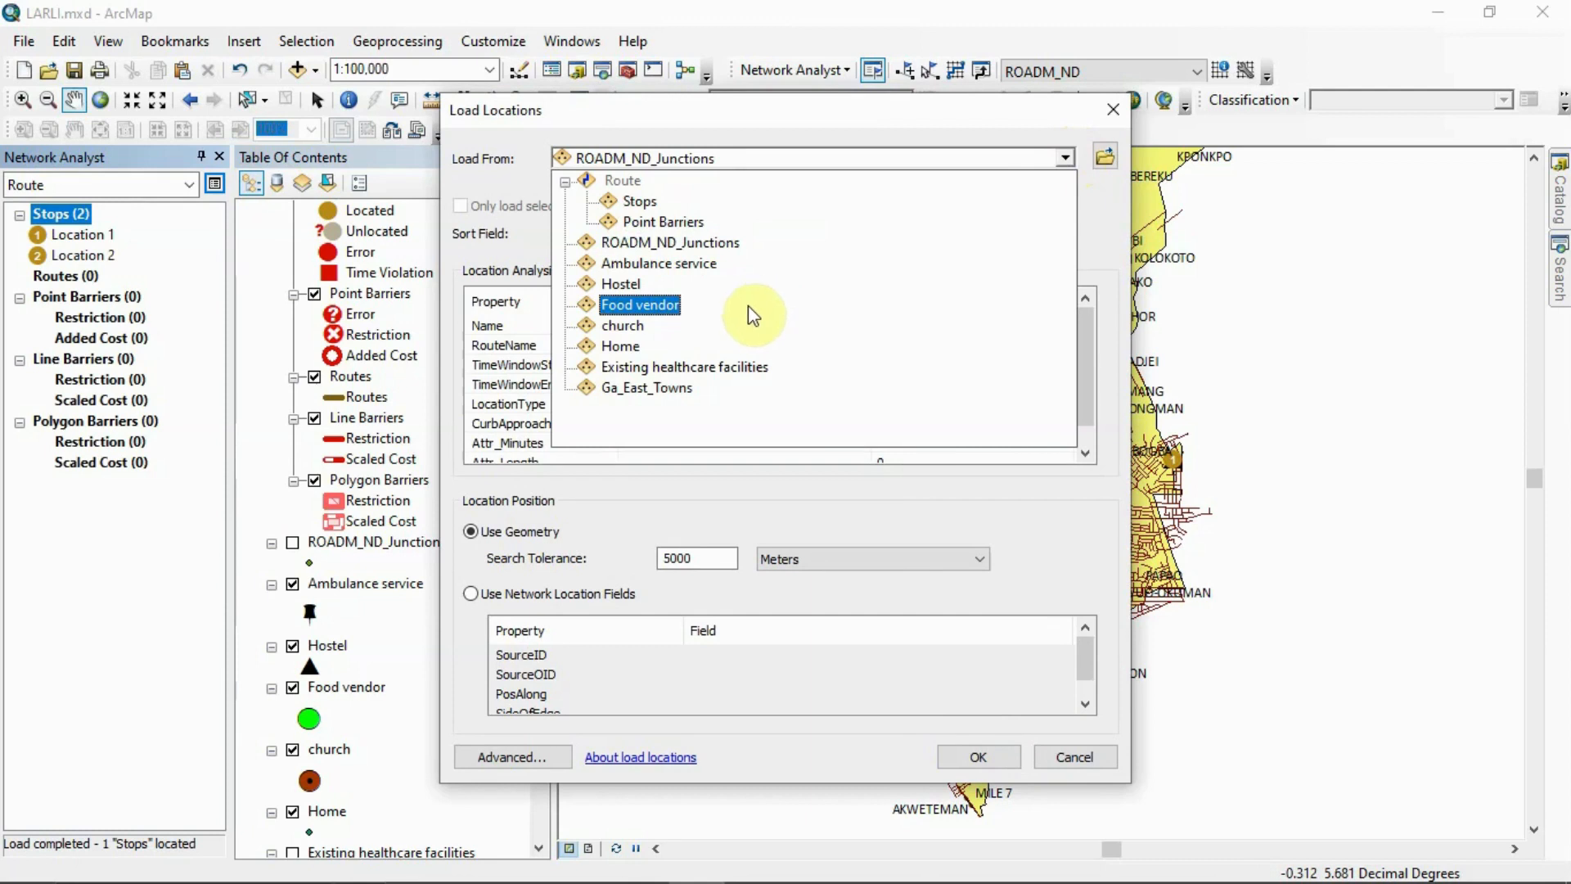
click(662, 327)
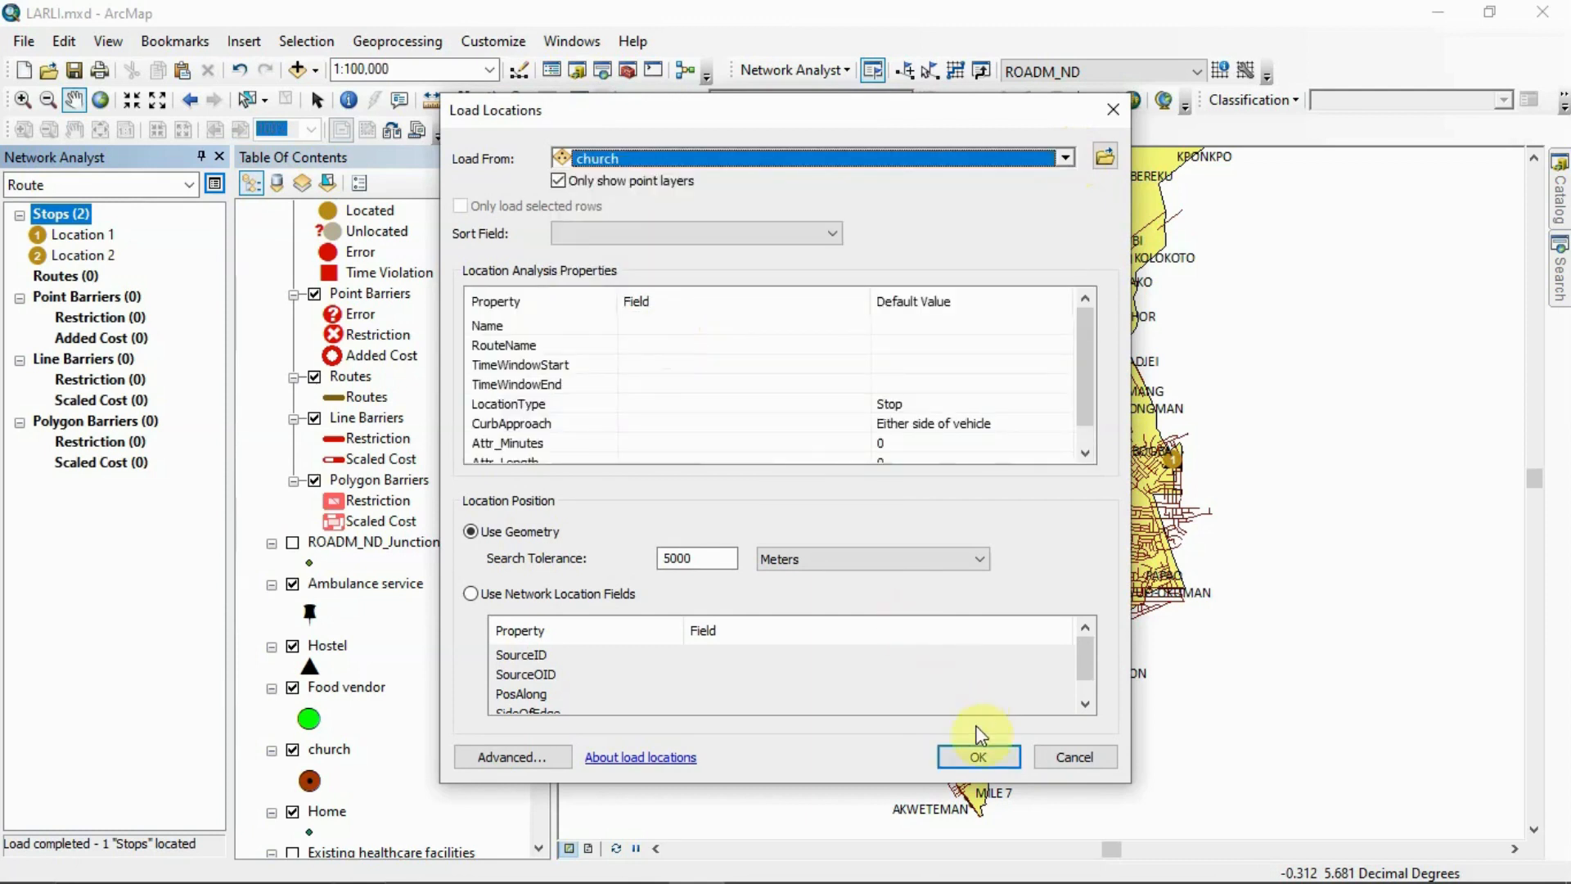
click(990, 754)
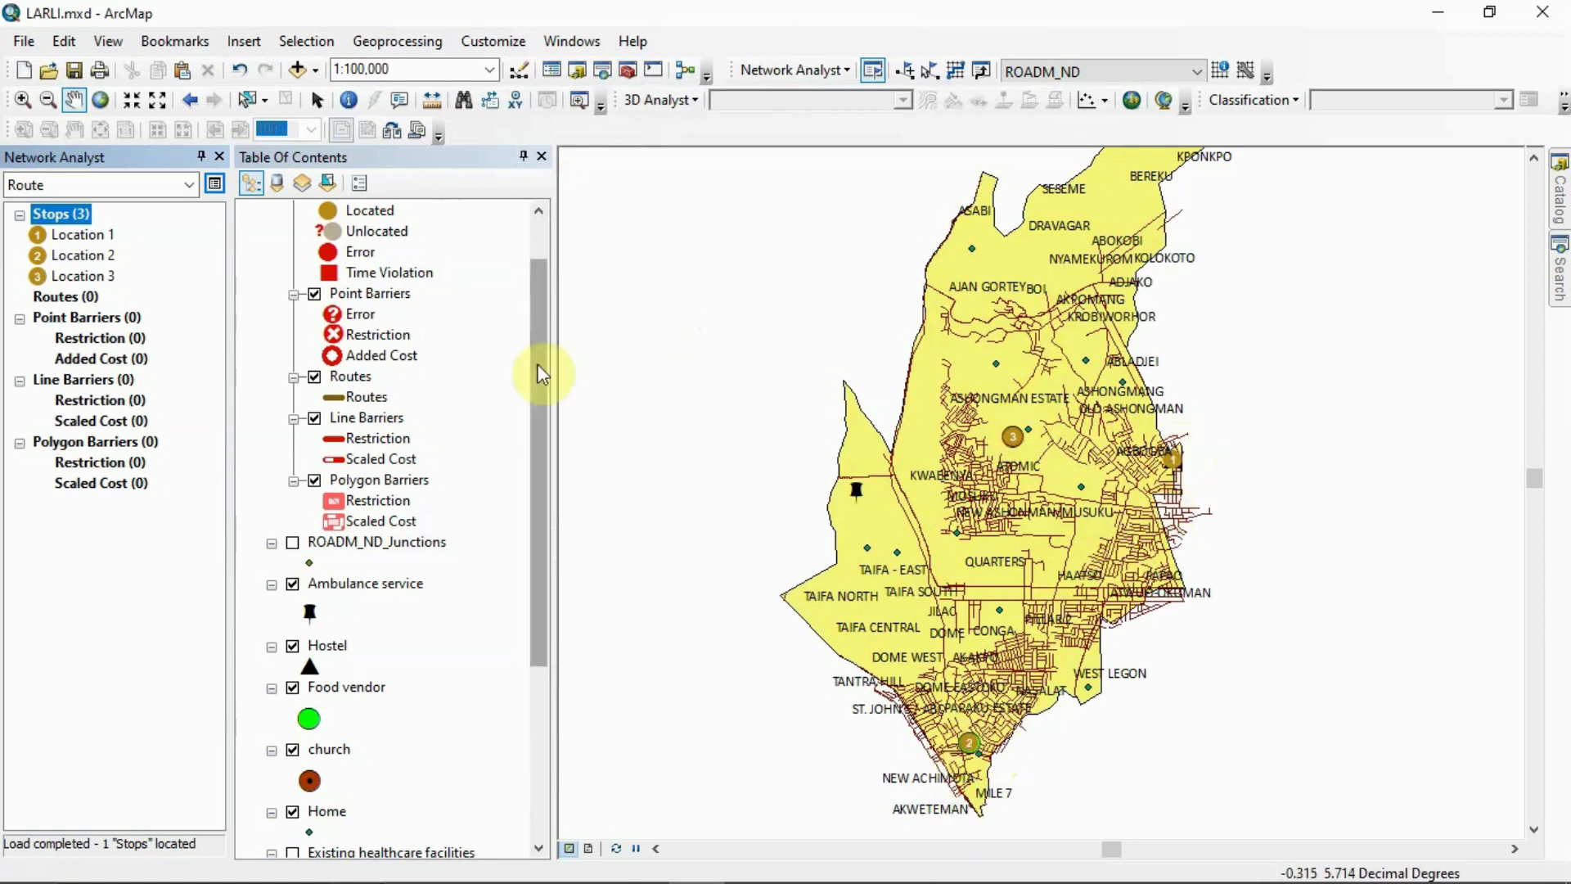
In the route's properties, enable Minutes as an accumulation attribute and choose Minutes as the impedance
click(213, 185)
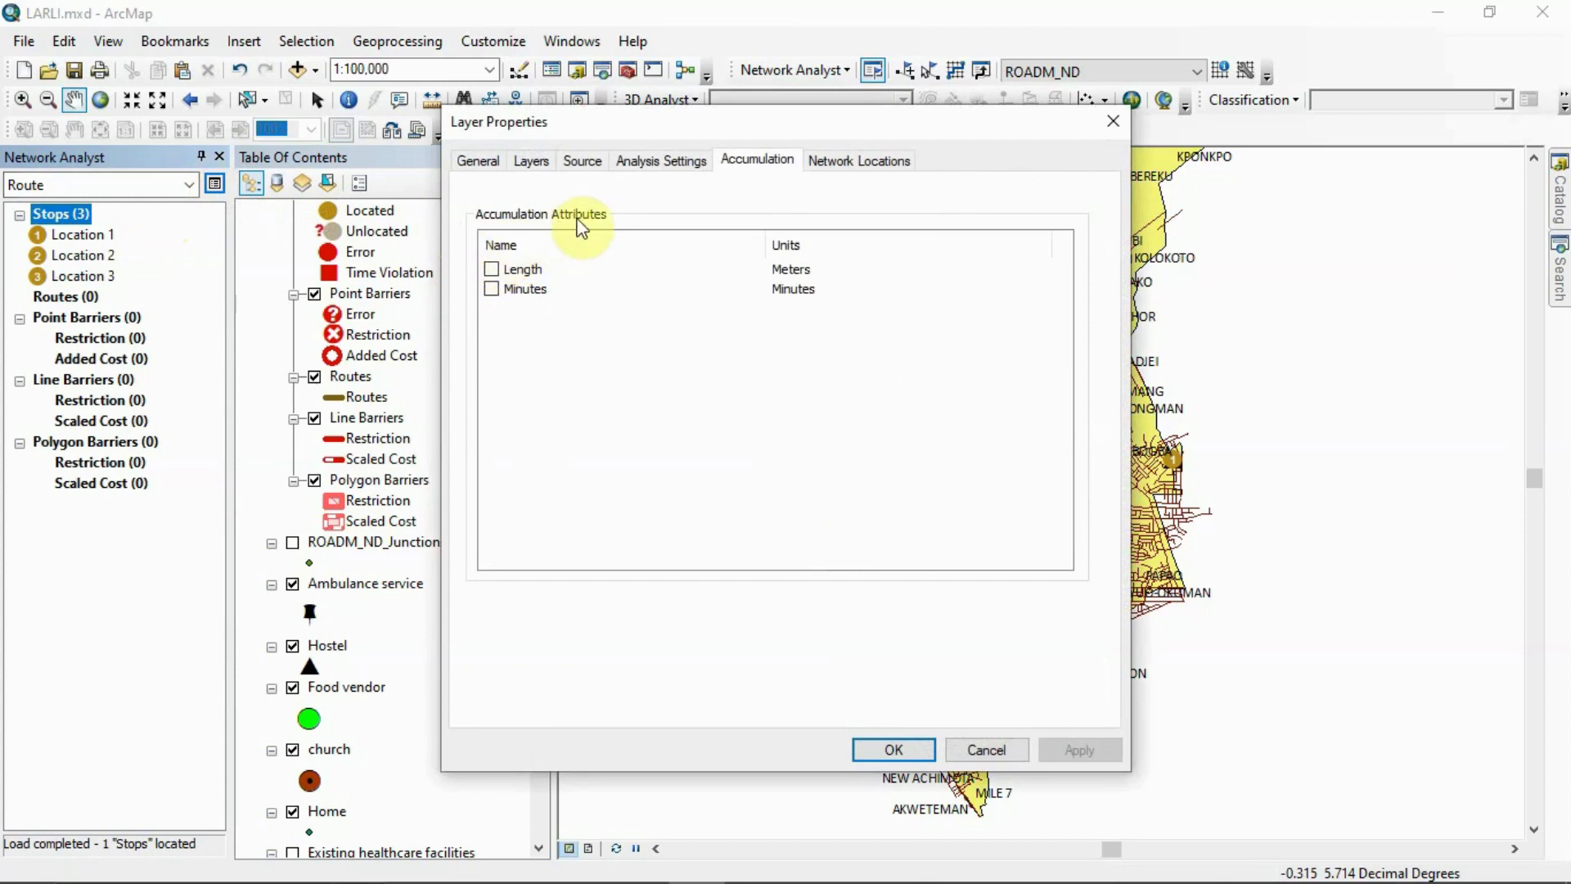
click(491, 290)
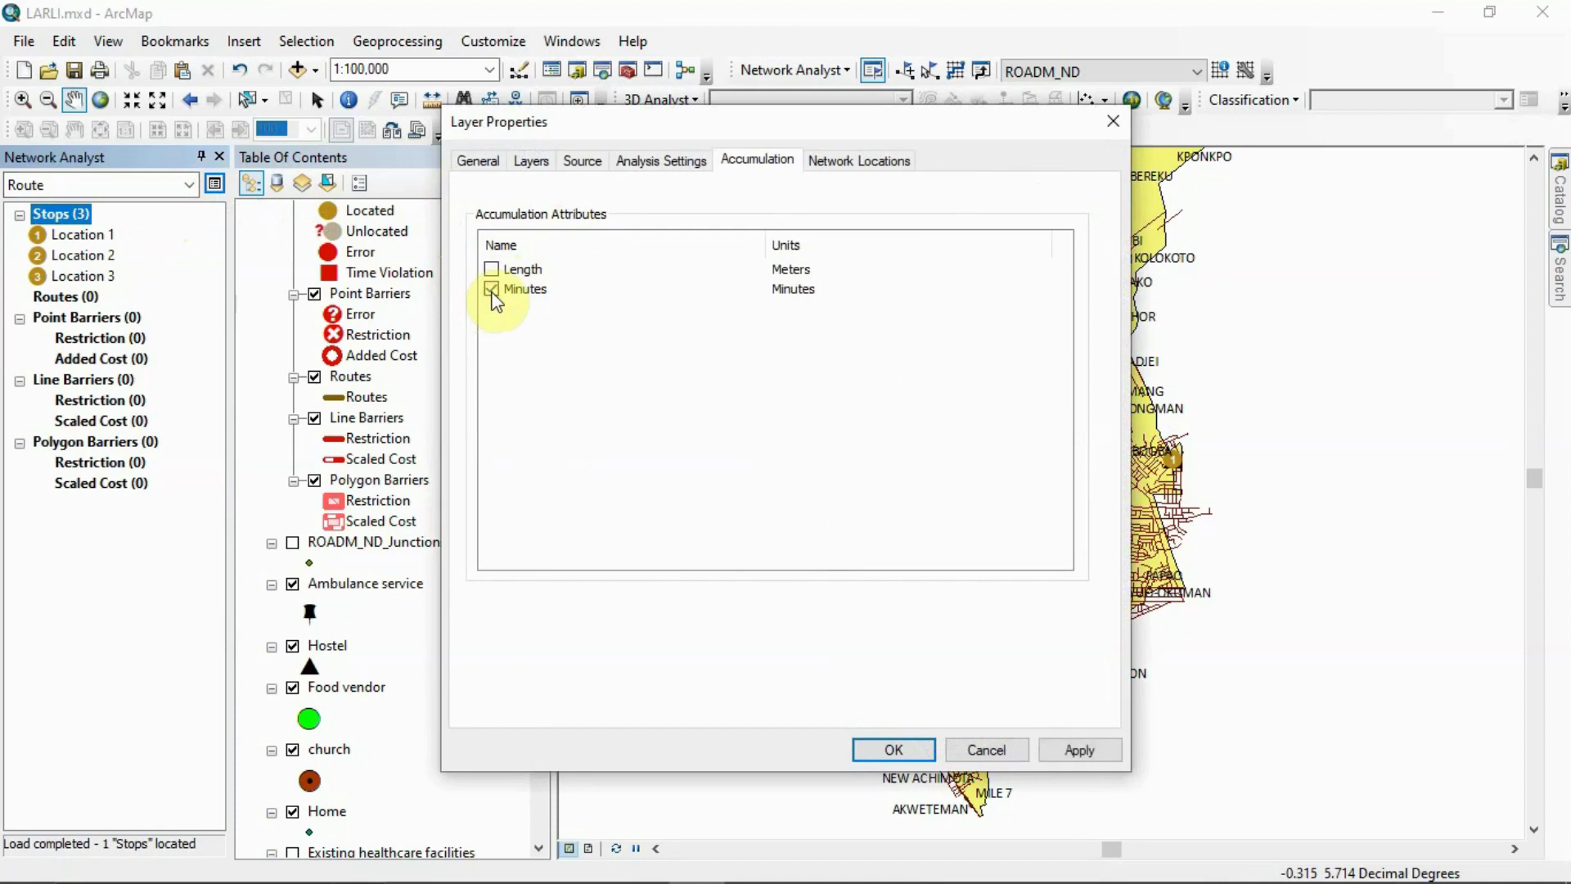
click(640, 160)
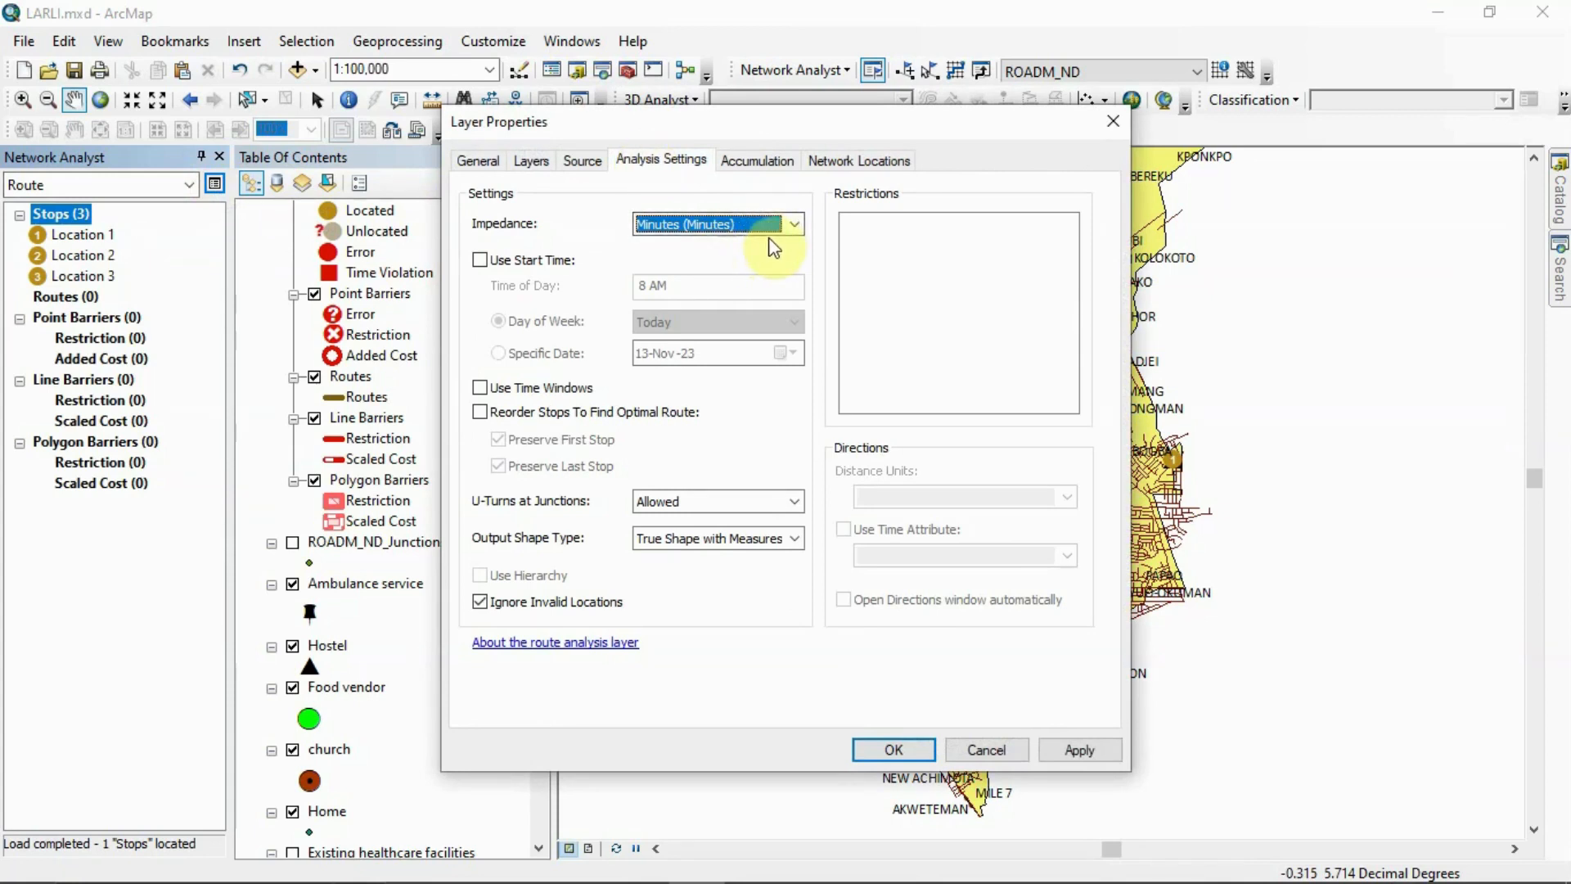
click(790, 227)
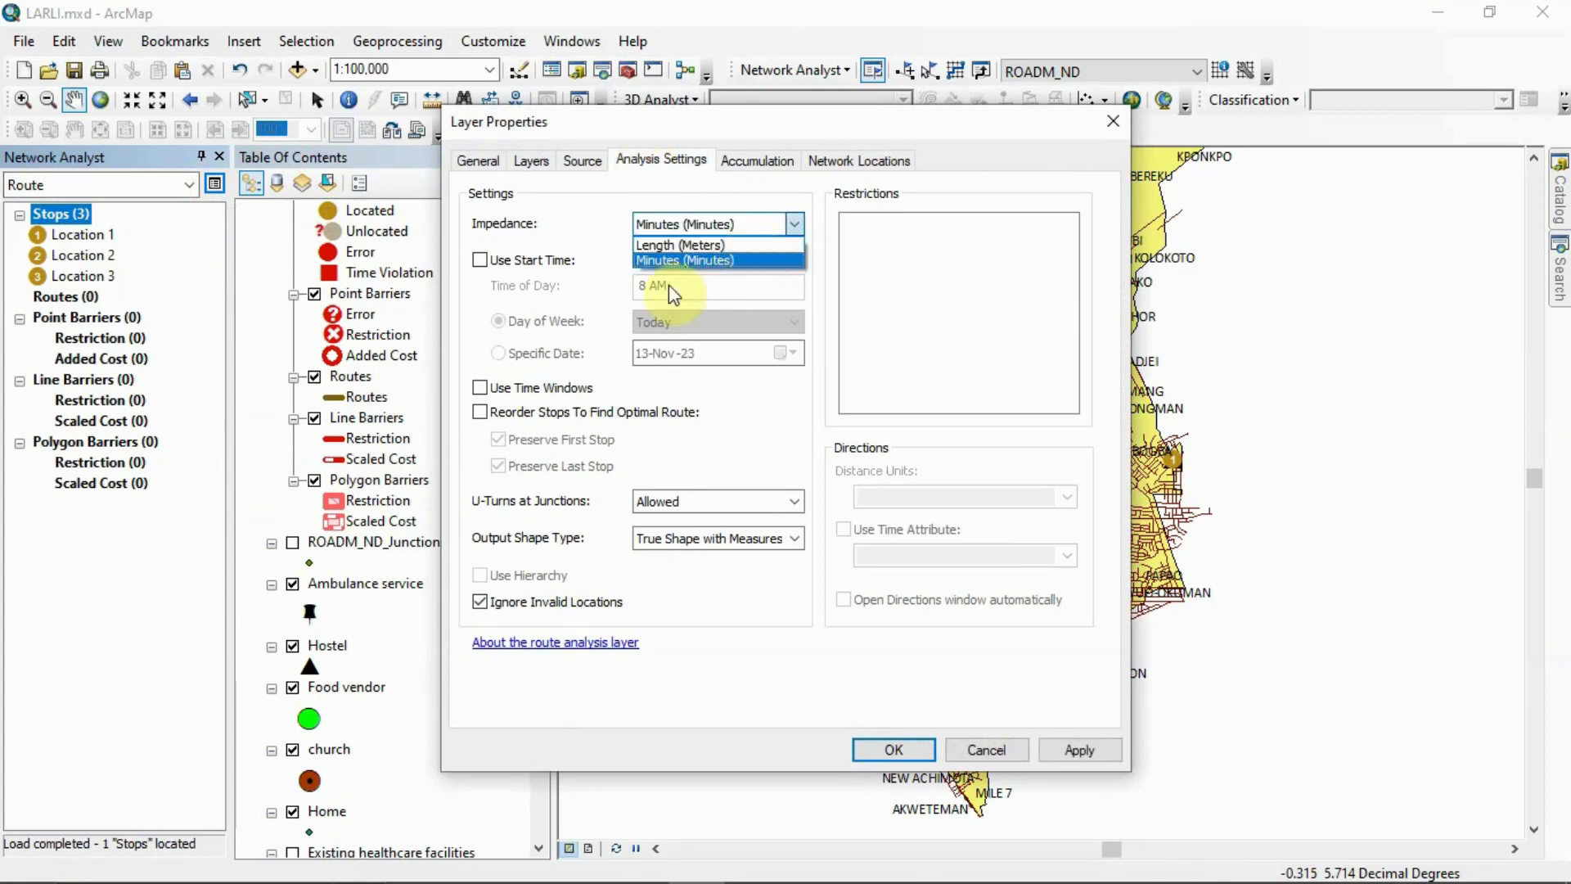
click(691, 257)
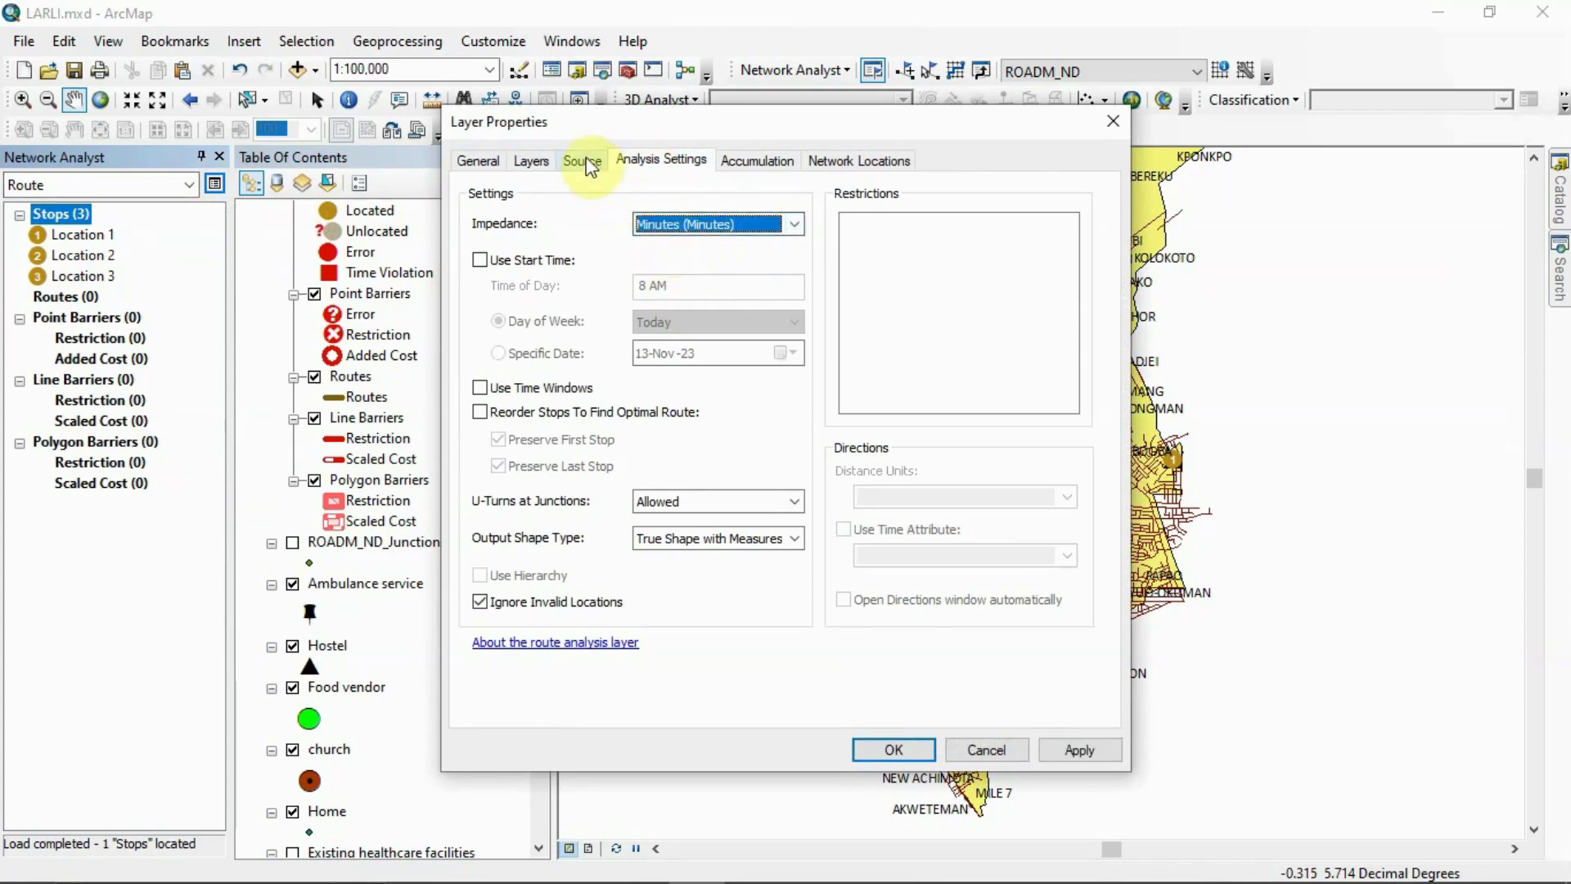
Review the route's layers, source, accumulation and network location settings, and apply the property changes
click(528, 162)
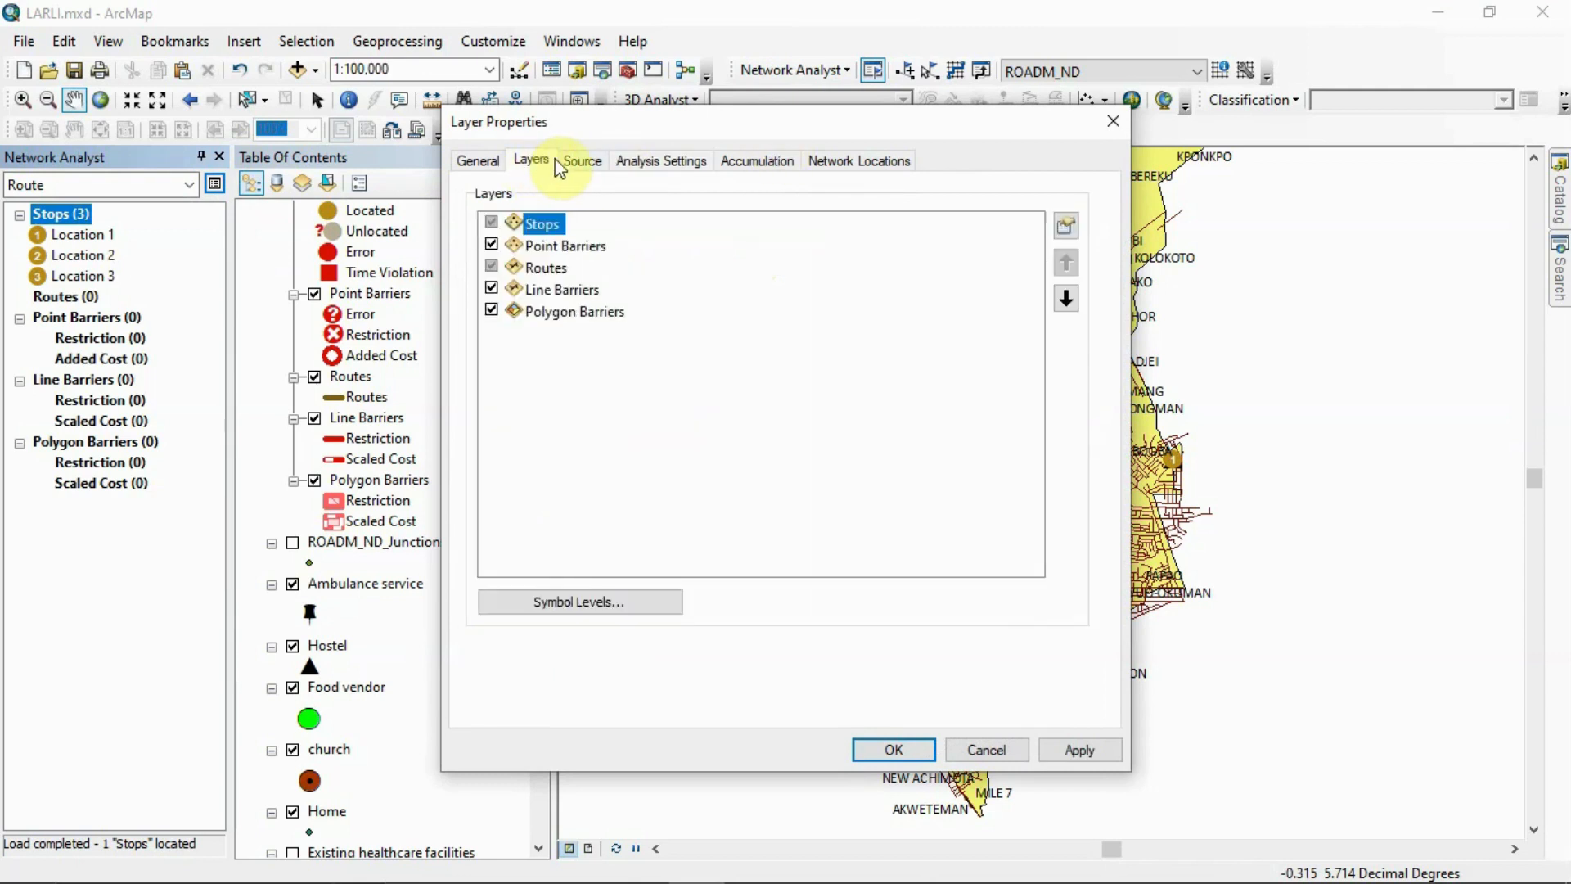
click(584, 163)
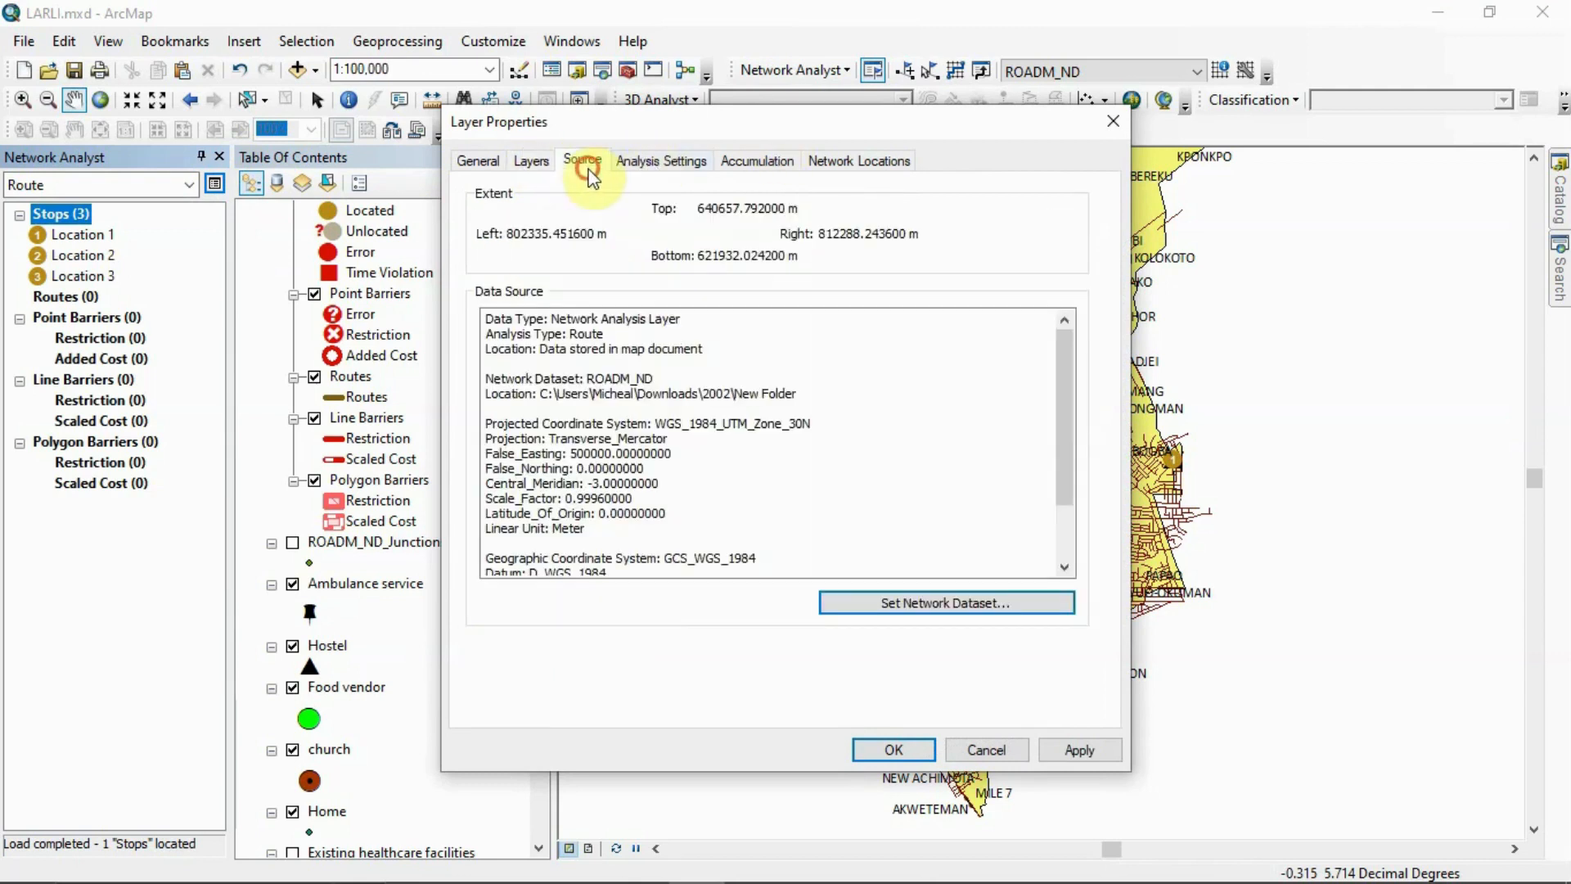
click(656, 163)
click(755, 170)
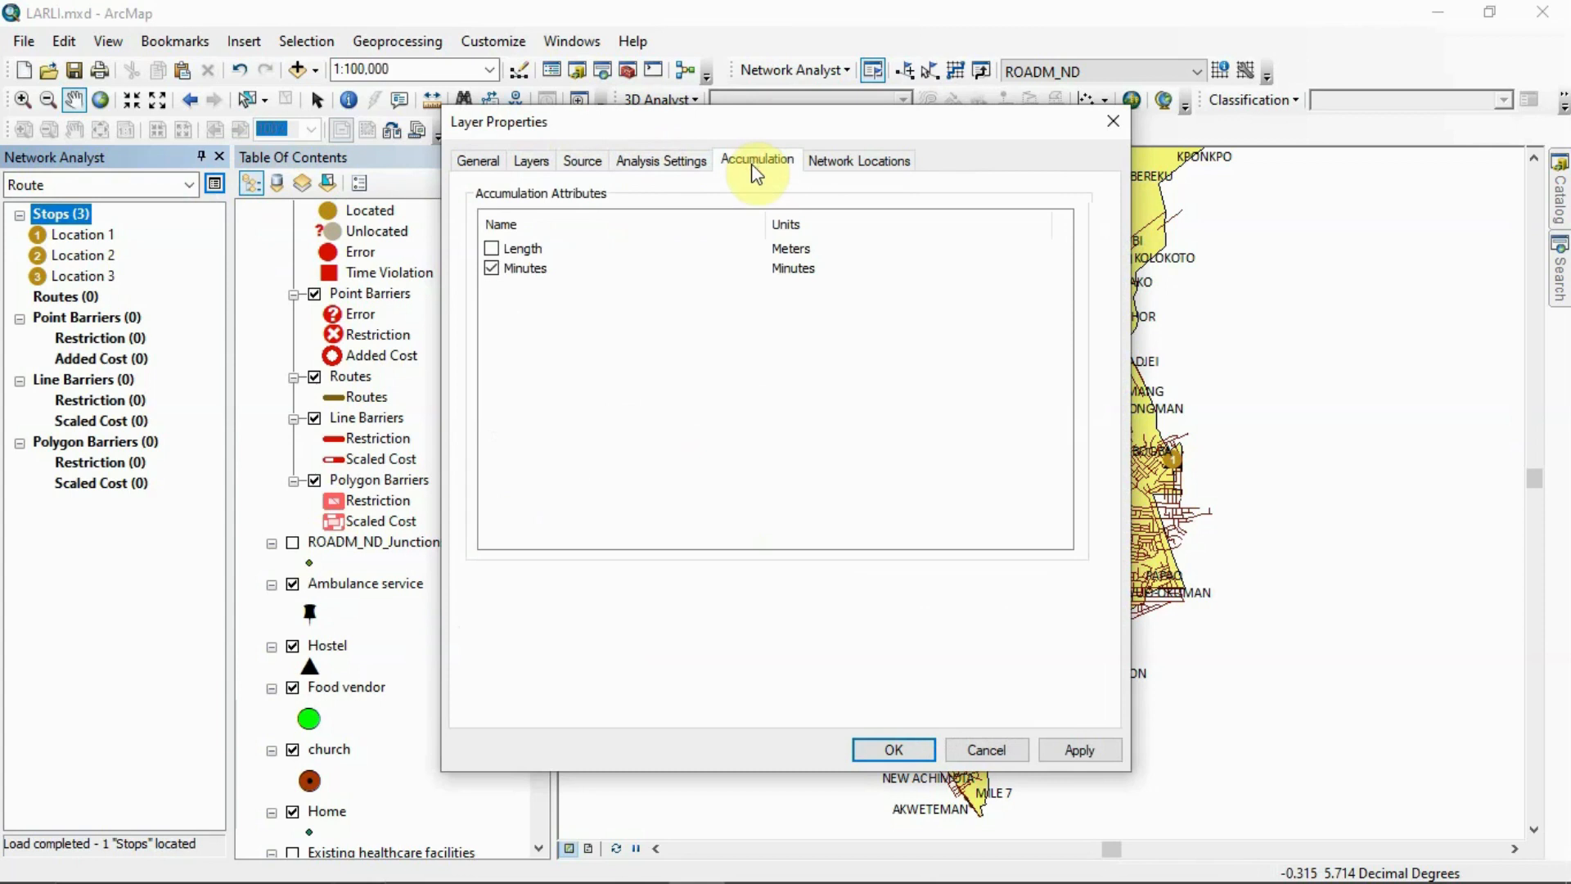
click(855, 160)
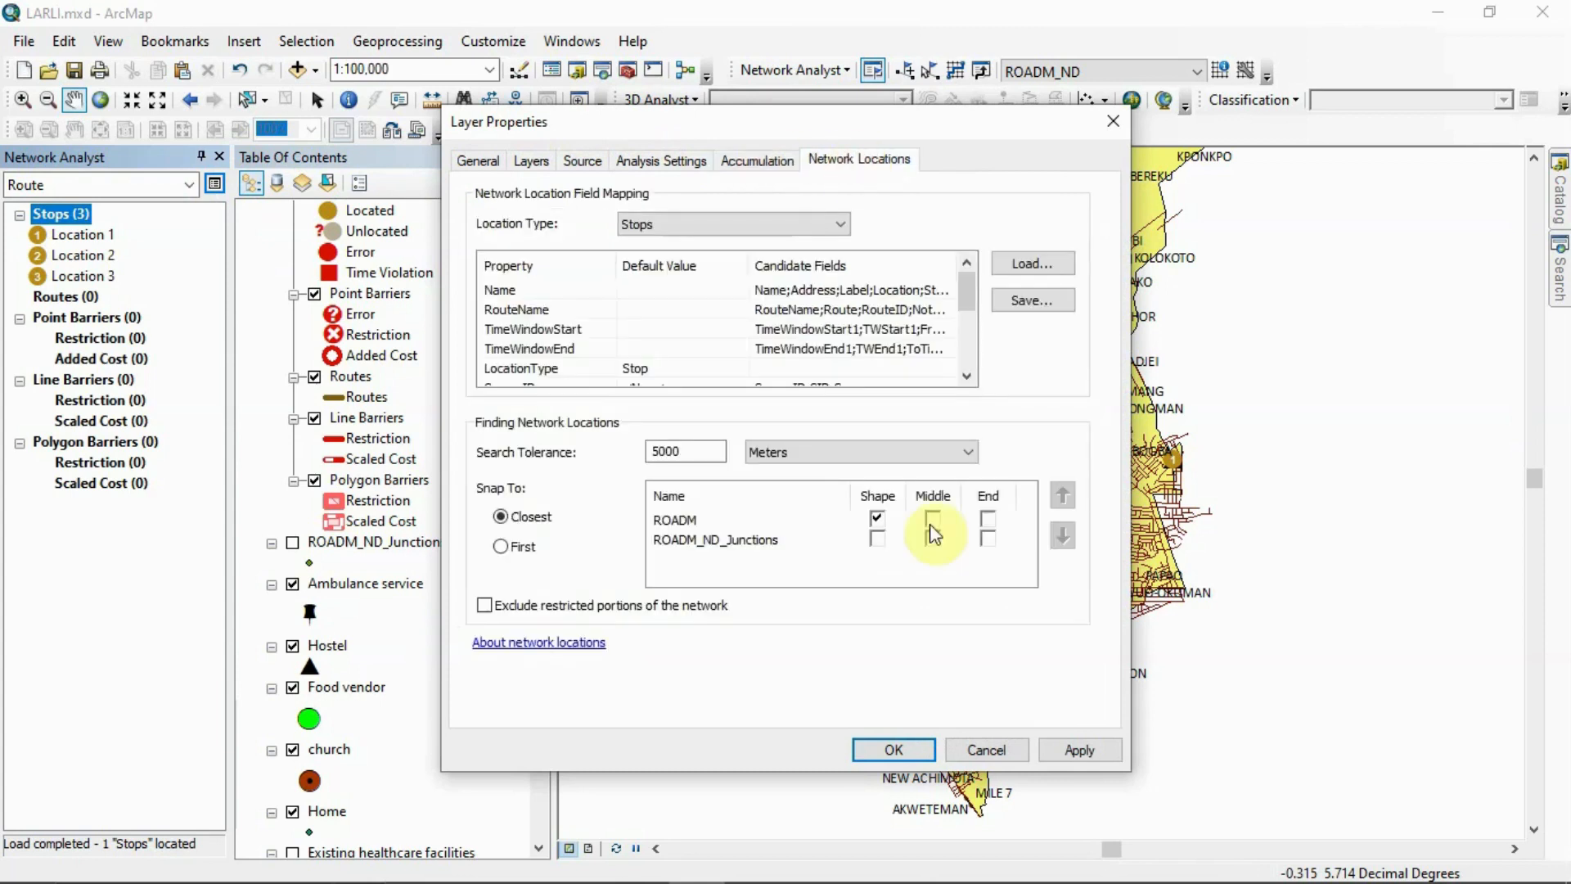
click(1063, 750)
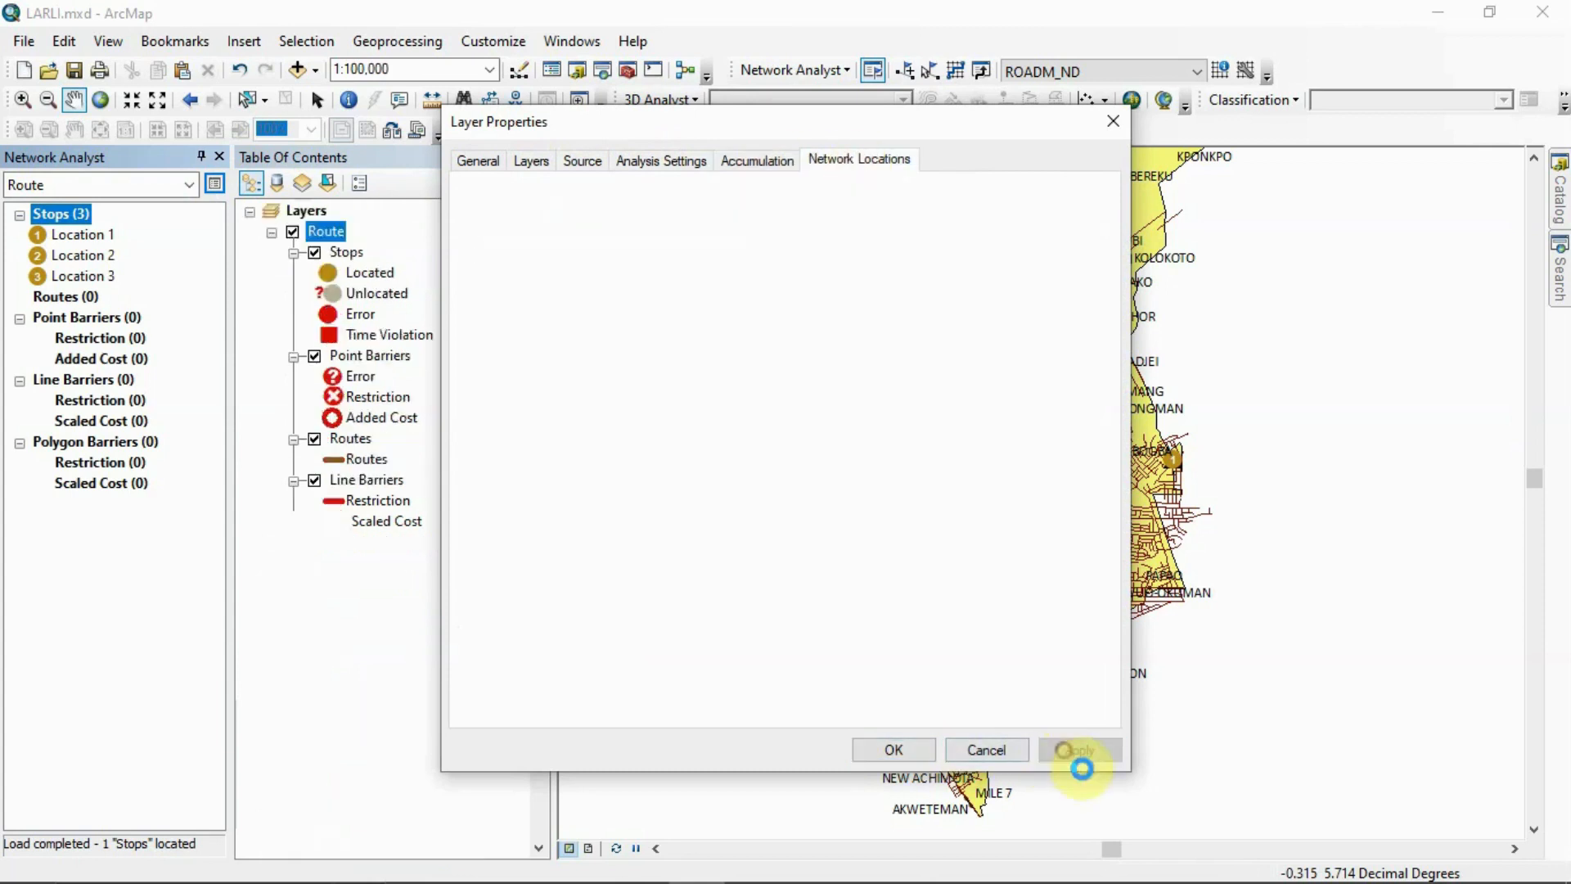
click(929, 750)
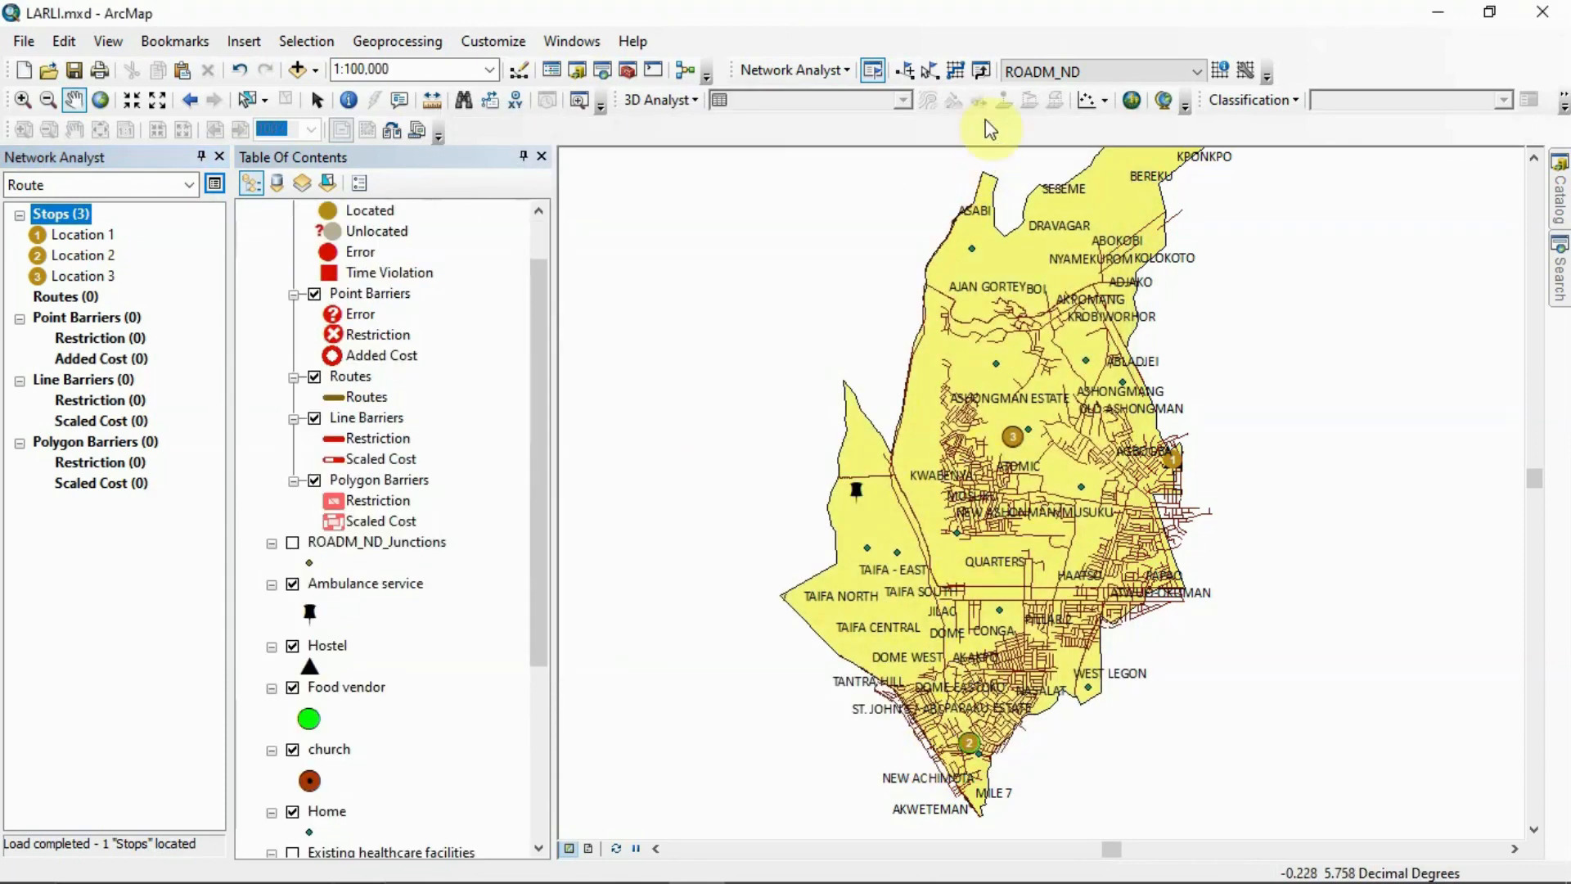
Solve the route through the three stops and view the whole resulting path at 1:62,500 scale
click(957, 72)
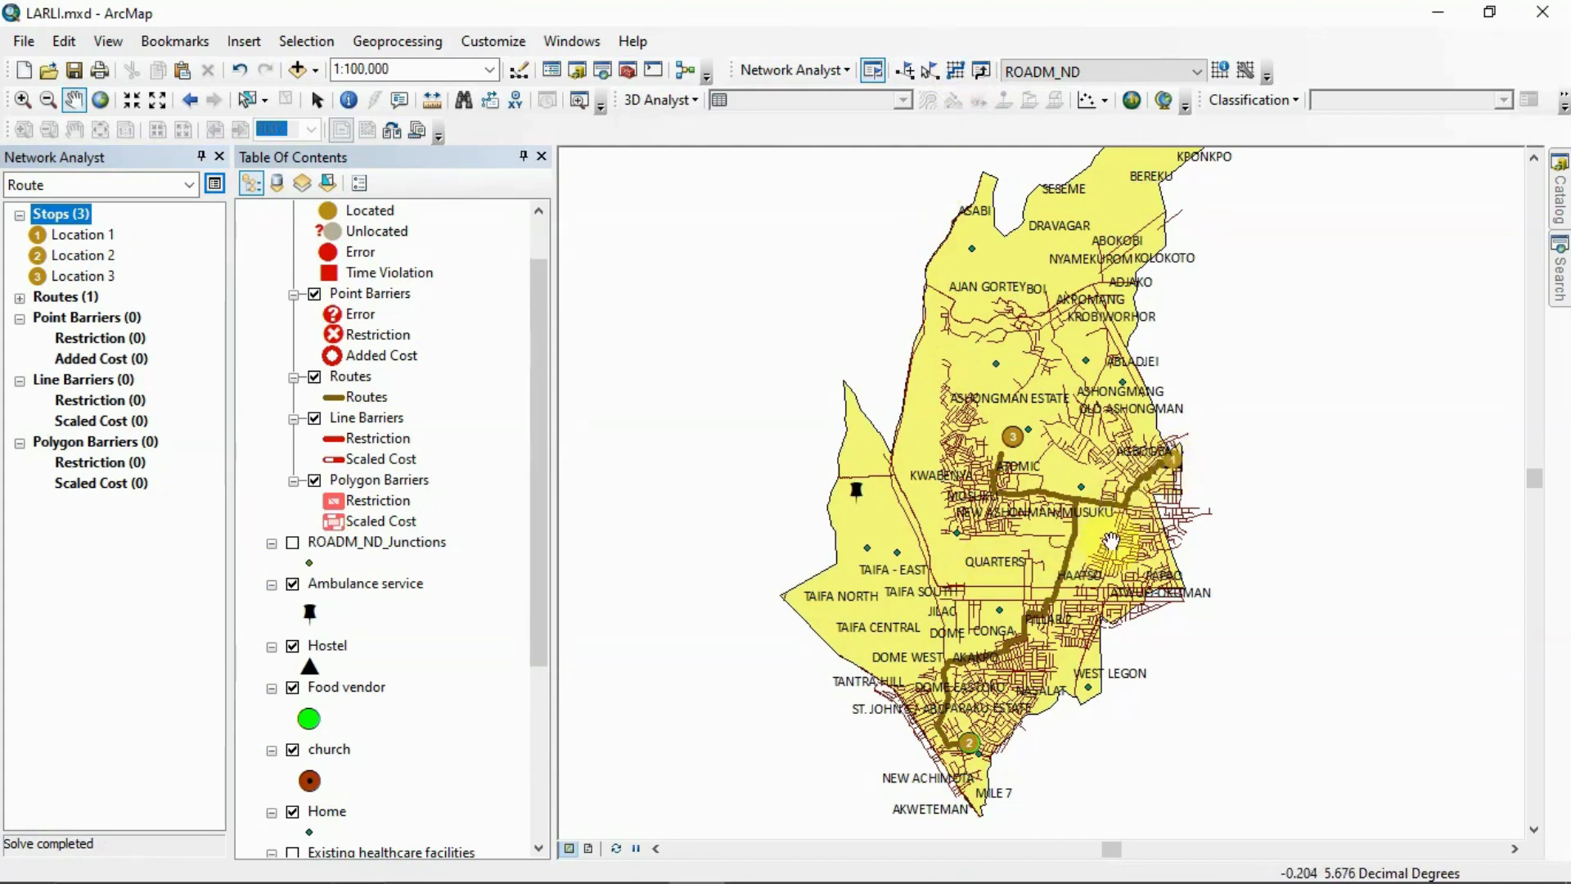
click(145, 108)
click(144, 108)
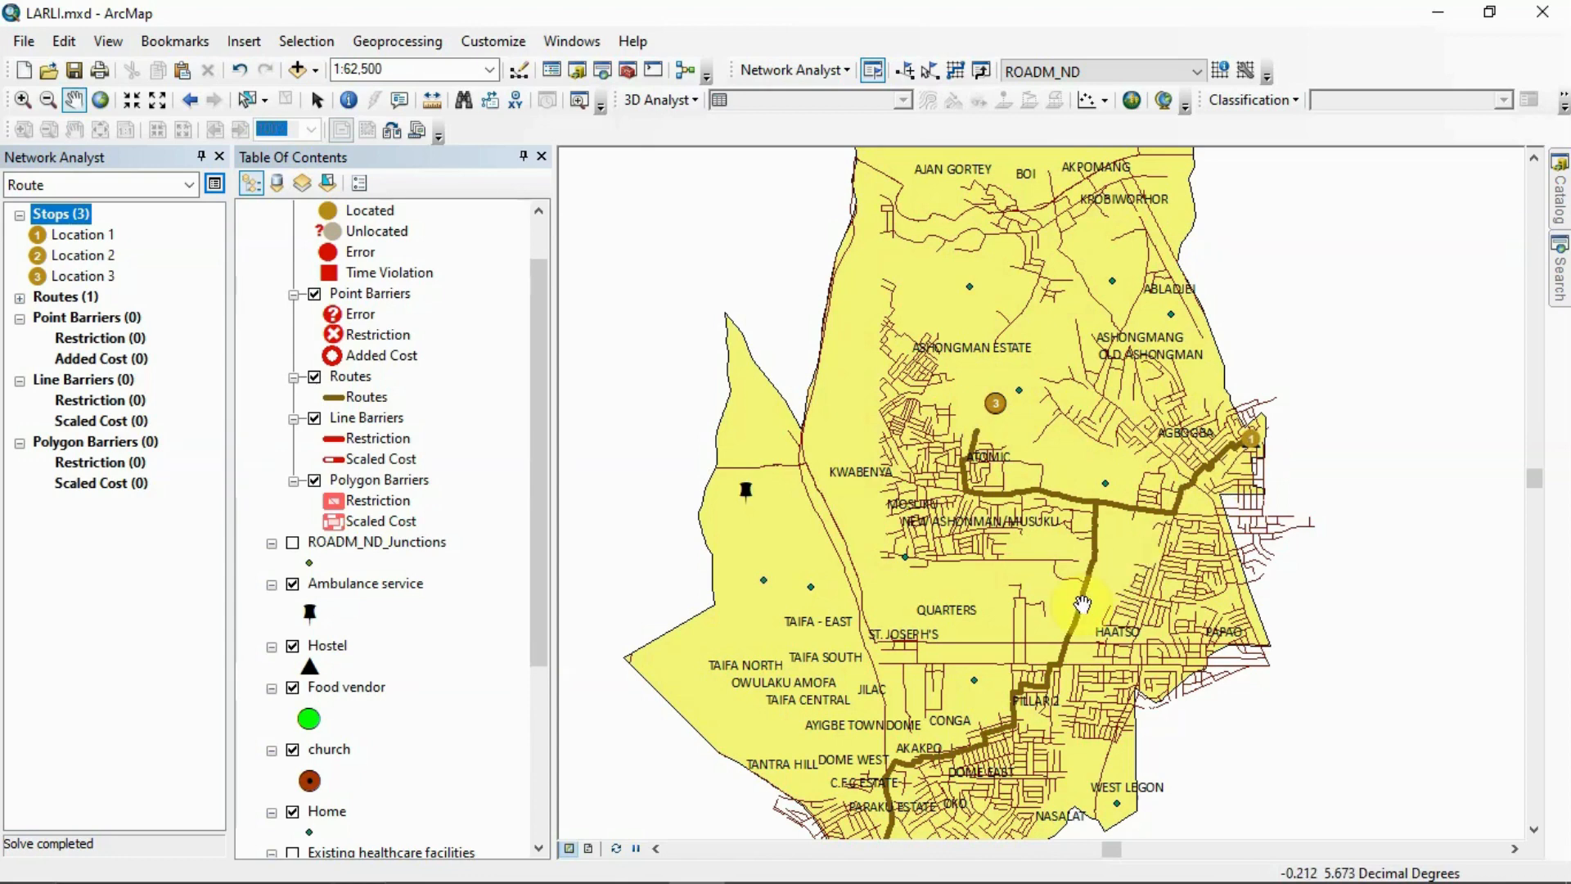
drag(1082, 604, 1115, 431)
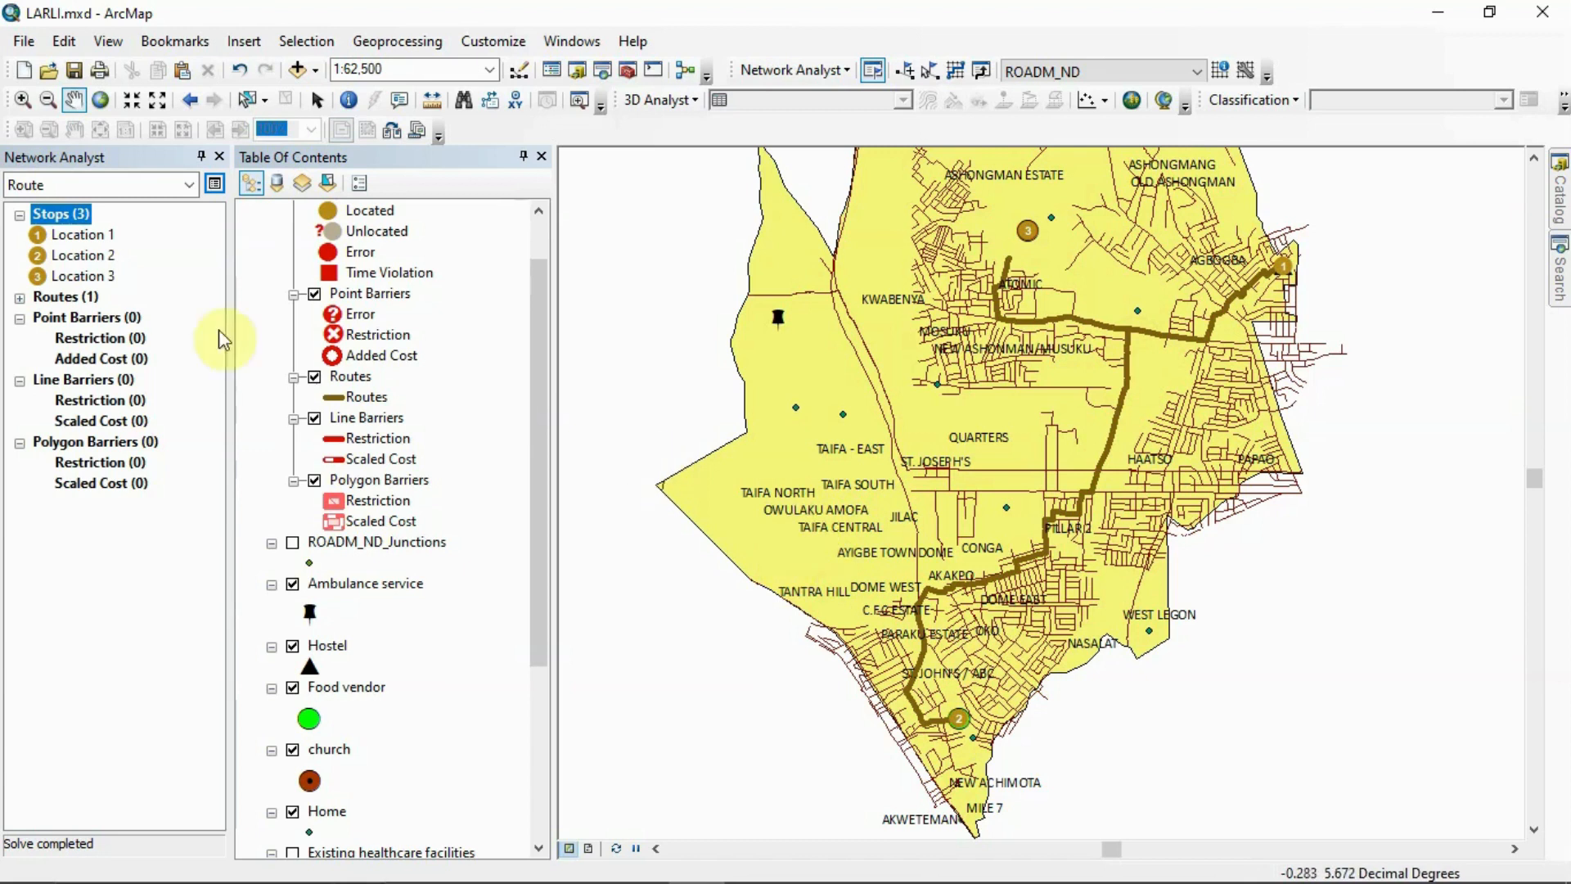
Expand the list of routes and try to generate directions for the Location 1 - Location 3 route
right_click(82, 220)
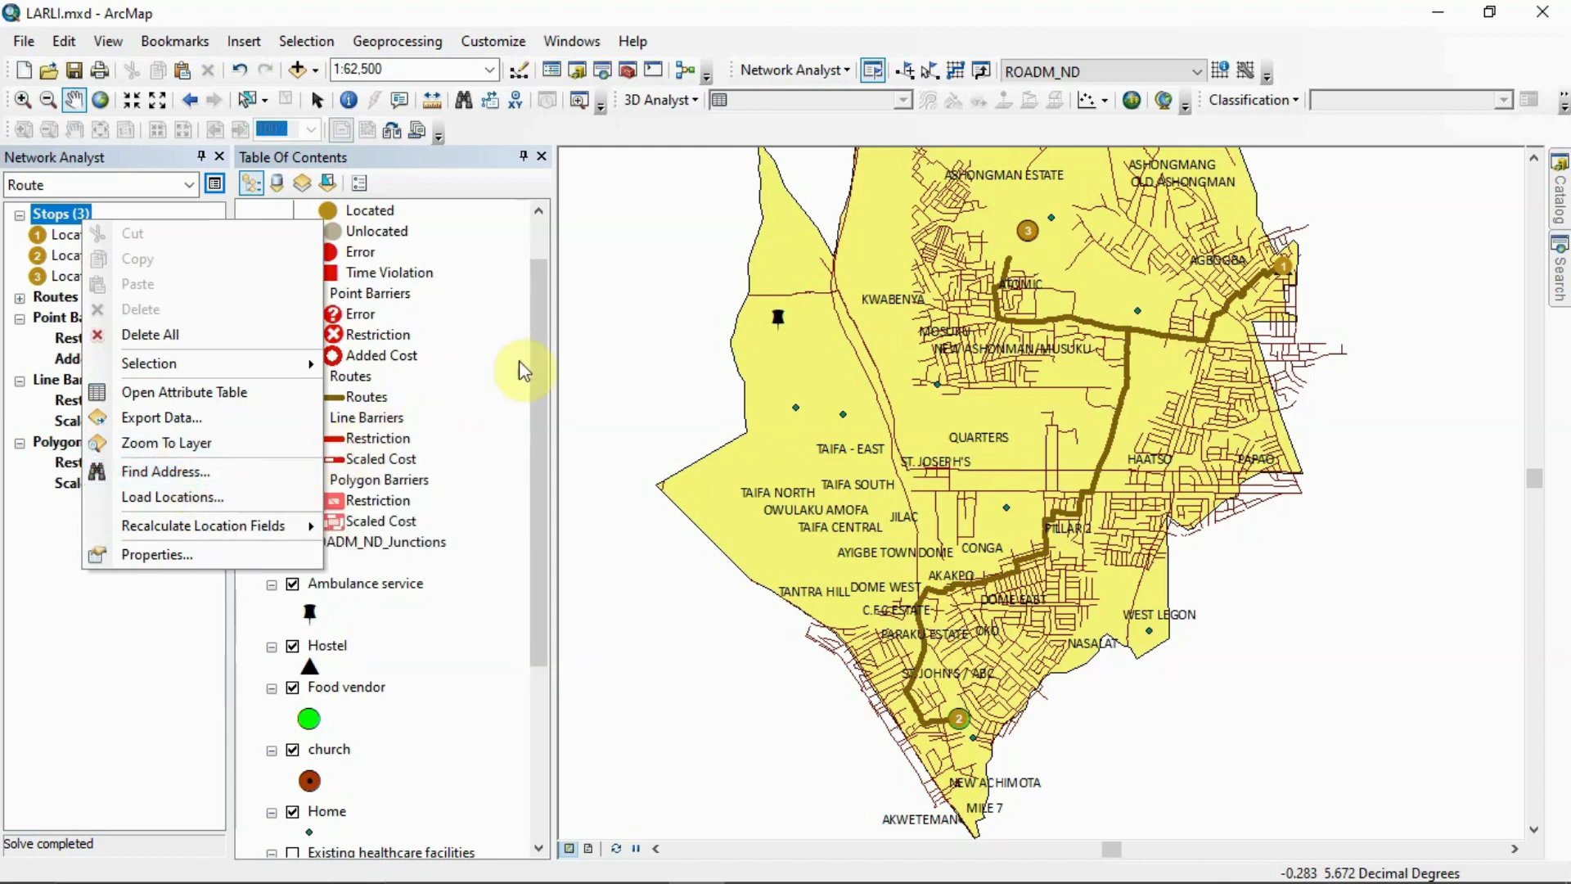
click(540, 365)
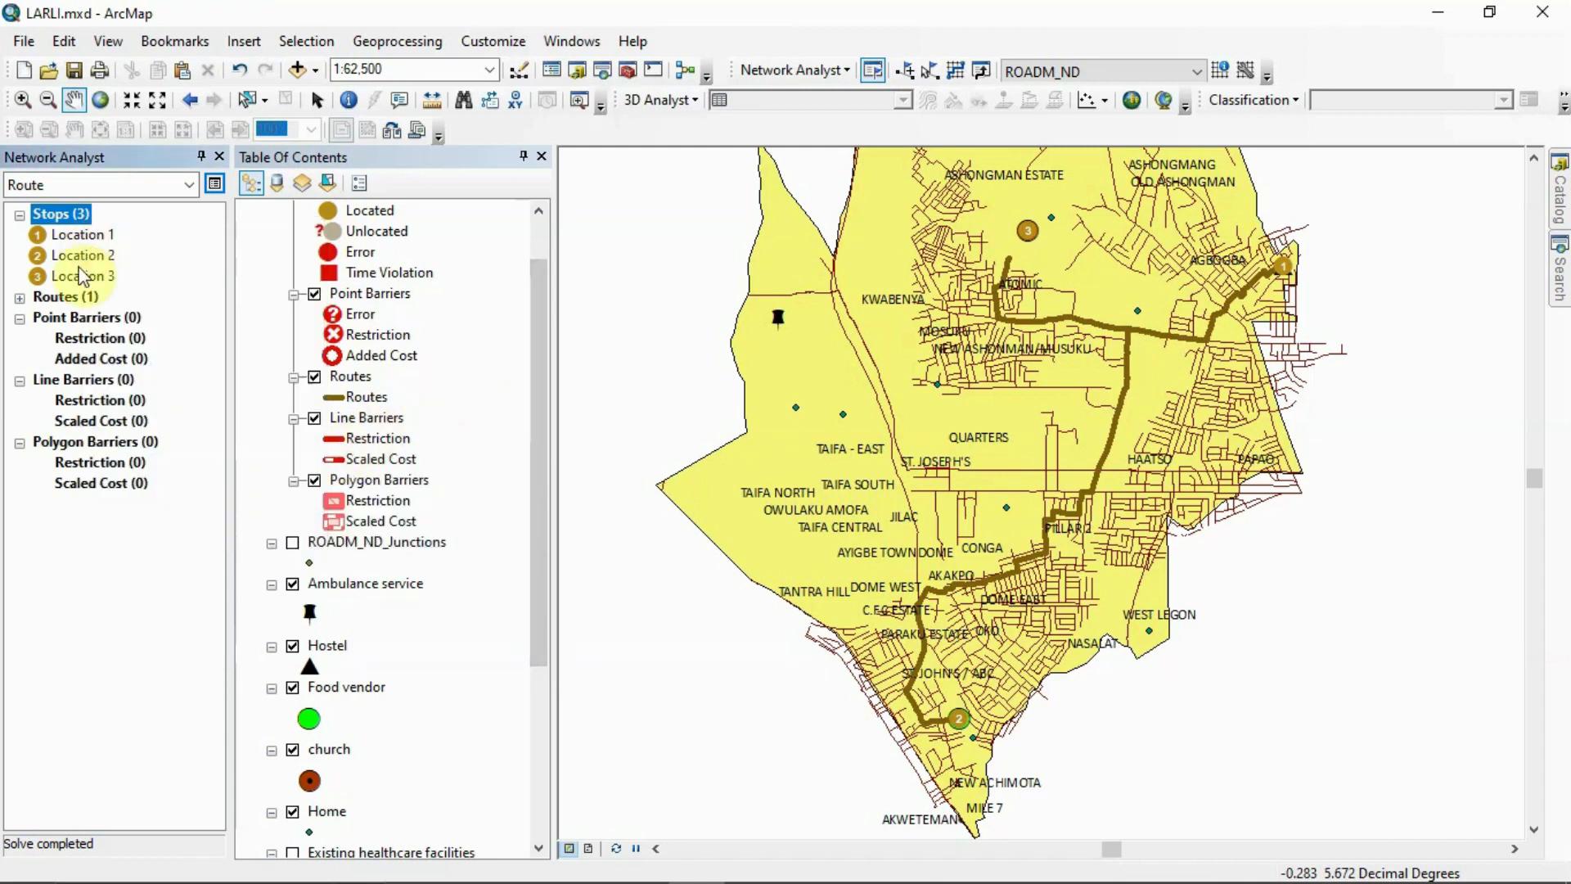
click(20, 298)
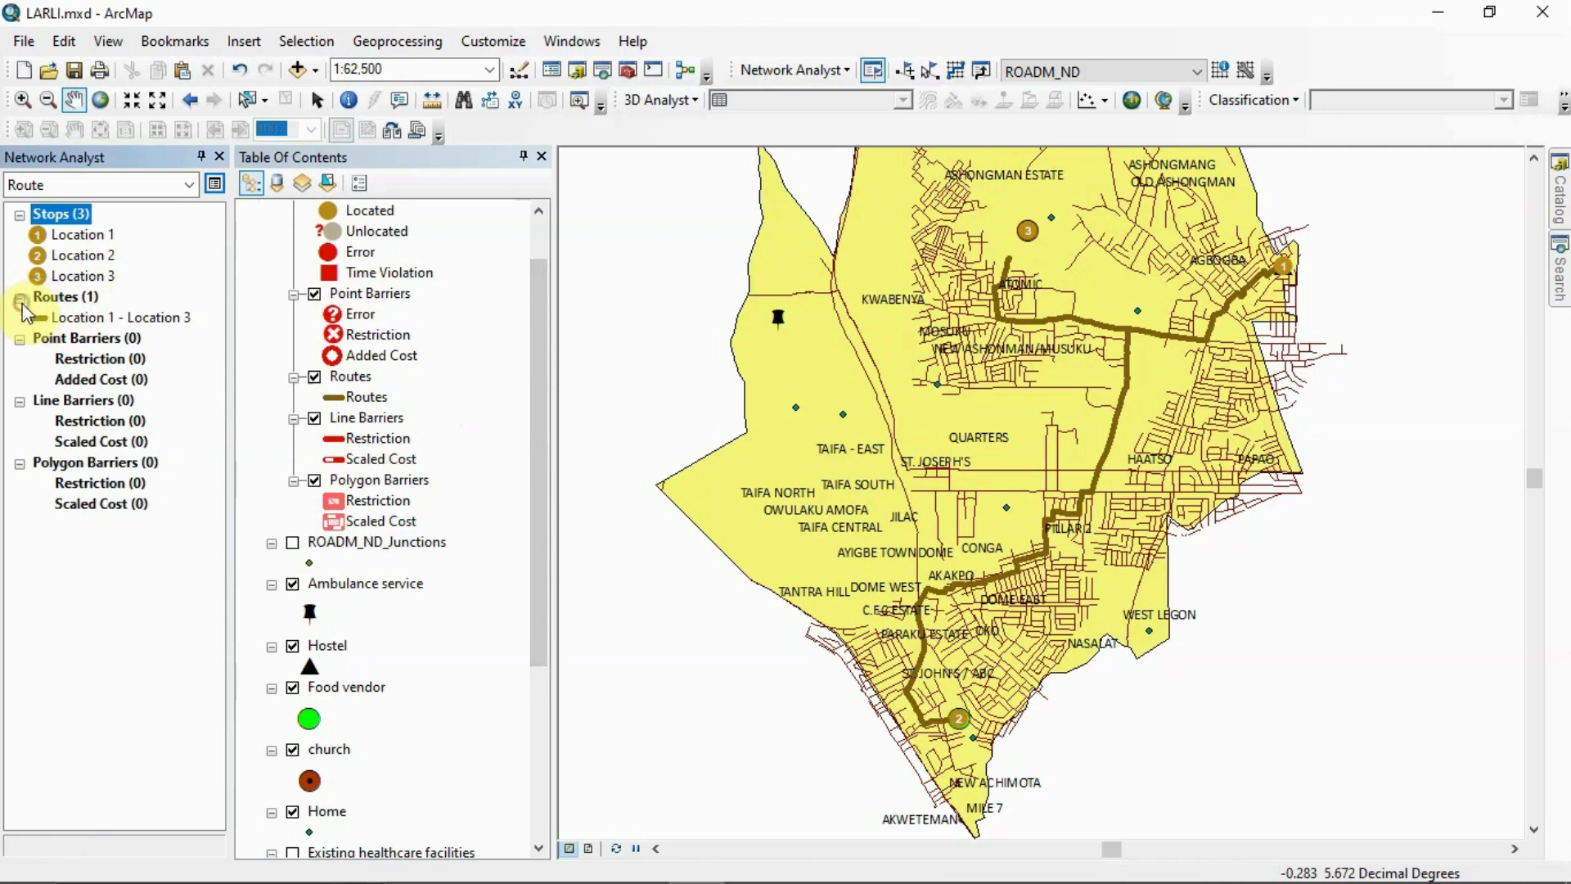
right_click(76, 315)
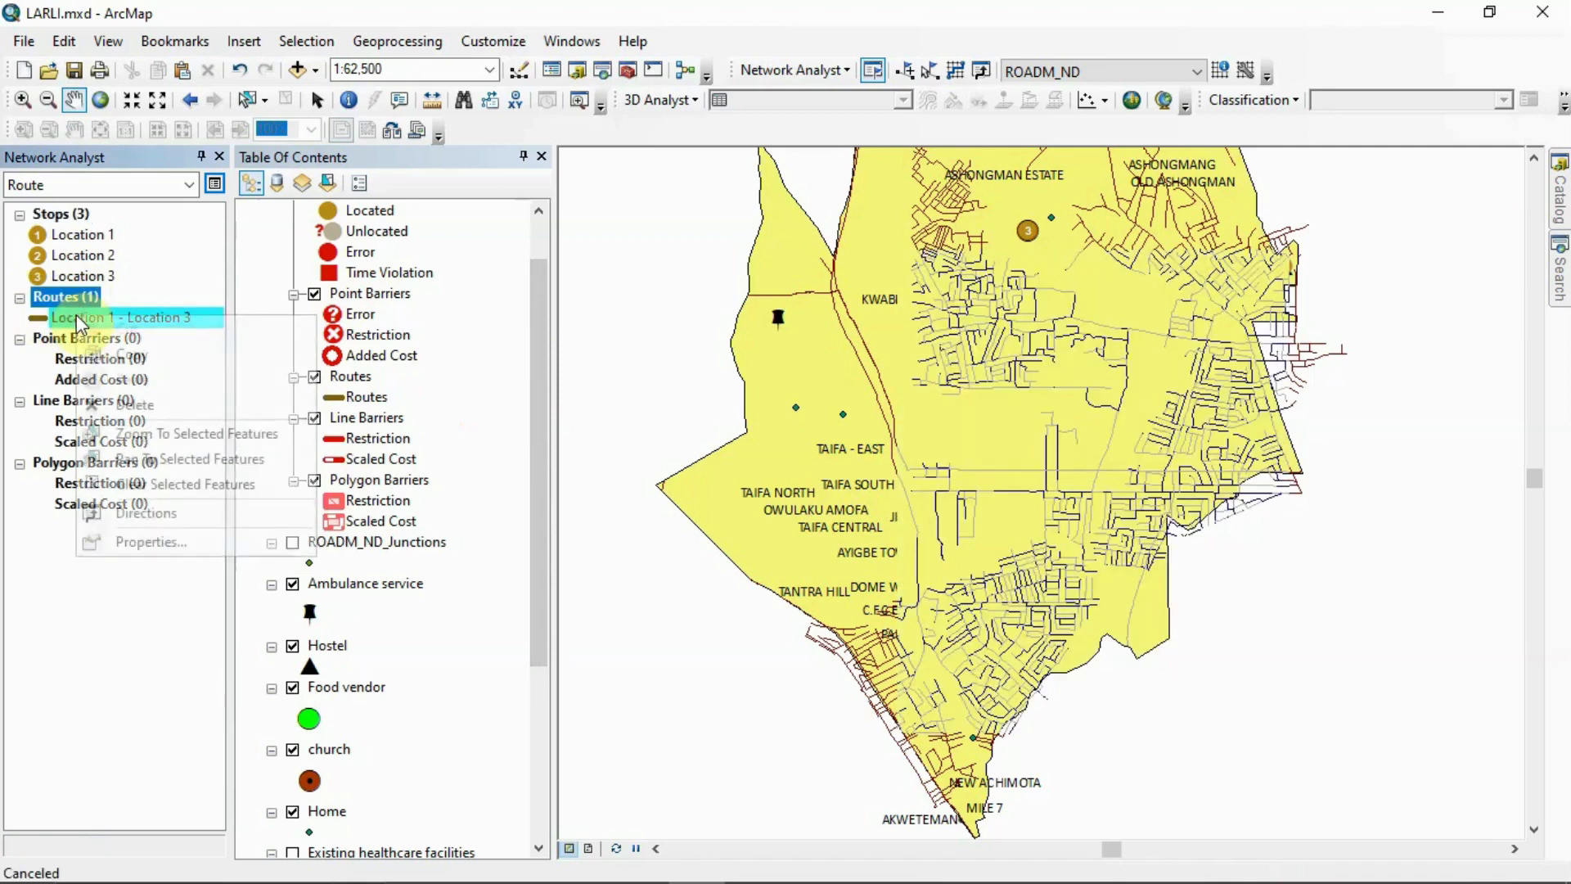
click(136, 516)
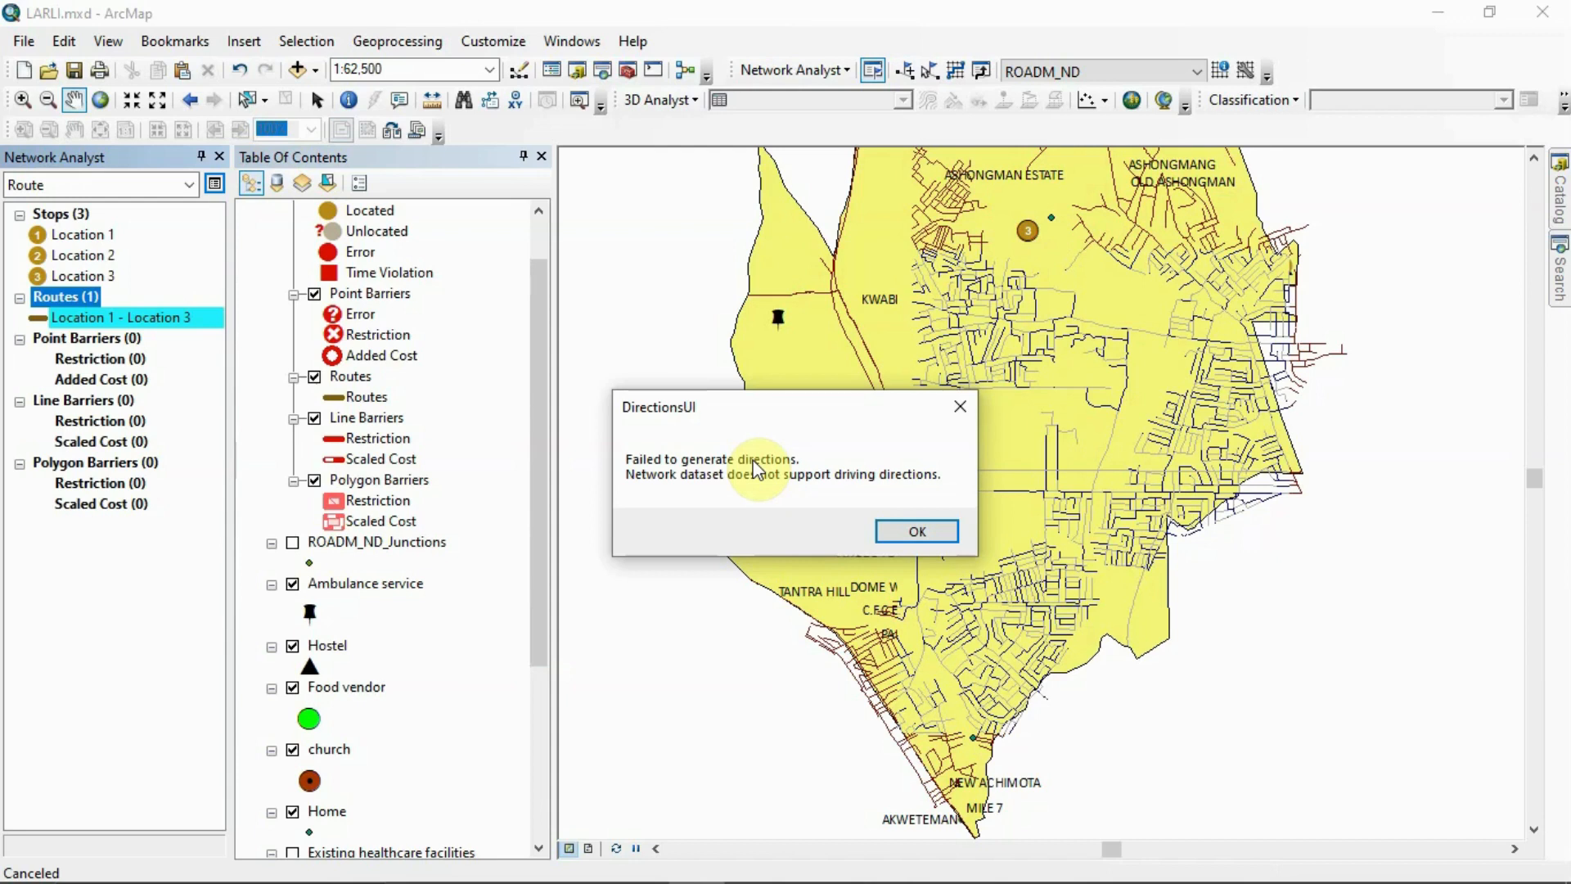
click(910, 532)
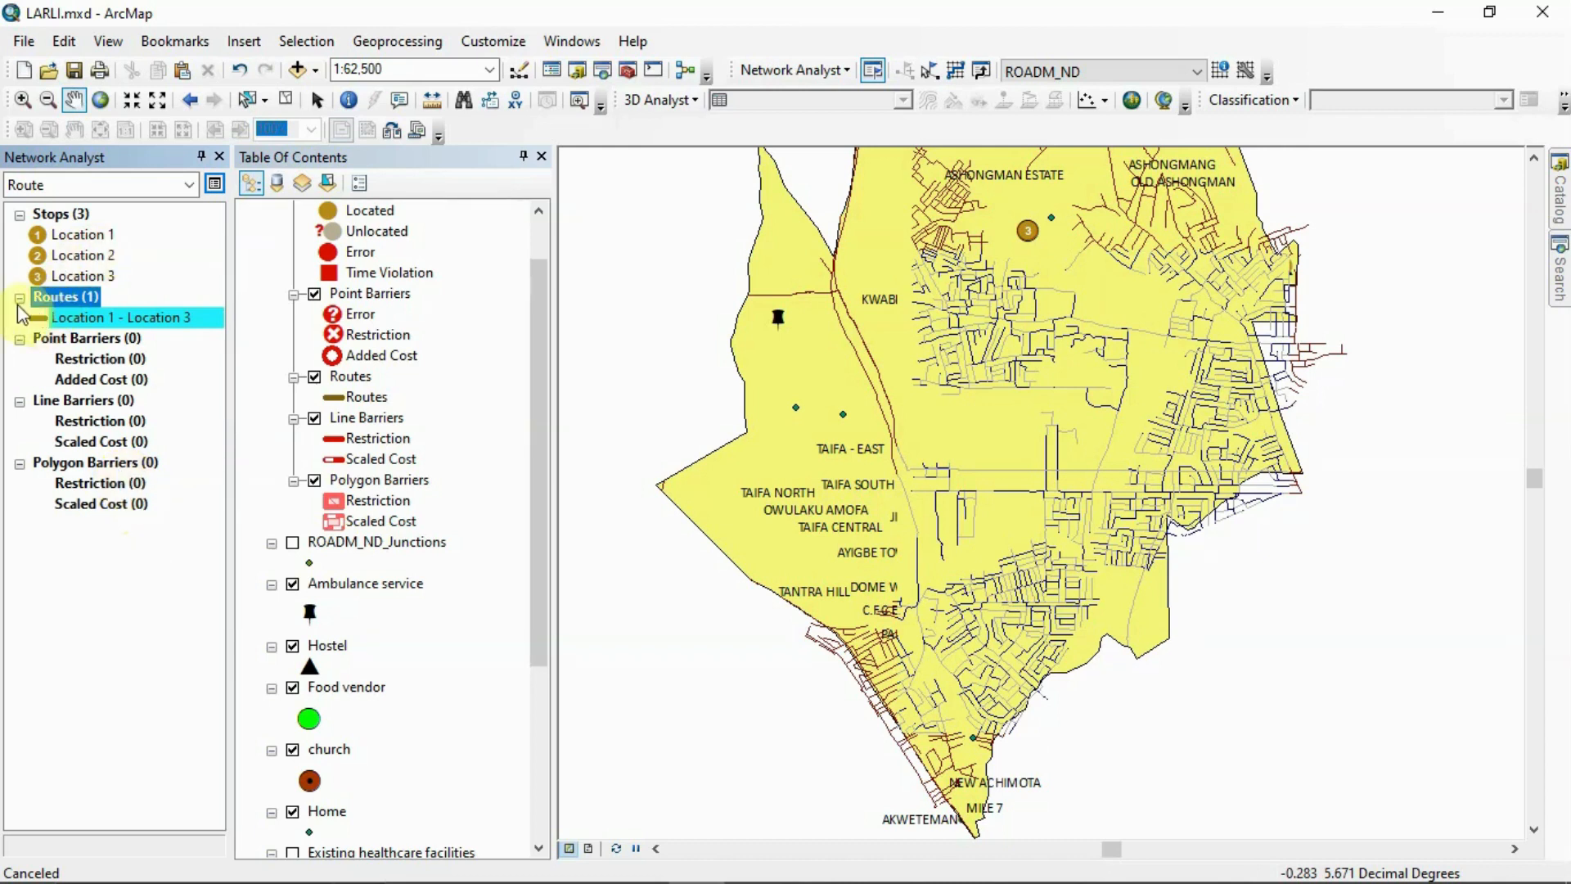
Hide the Route layer on the map and delete the solved Location 1 - Location 3 route
click(19, 215)
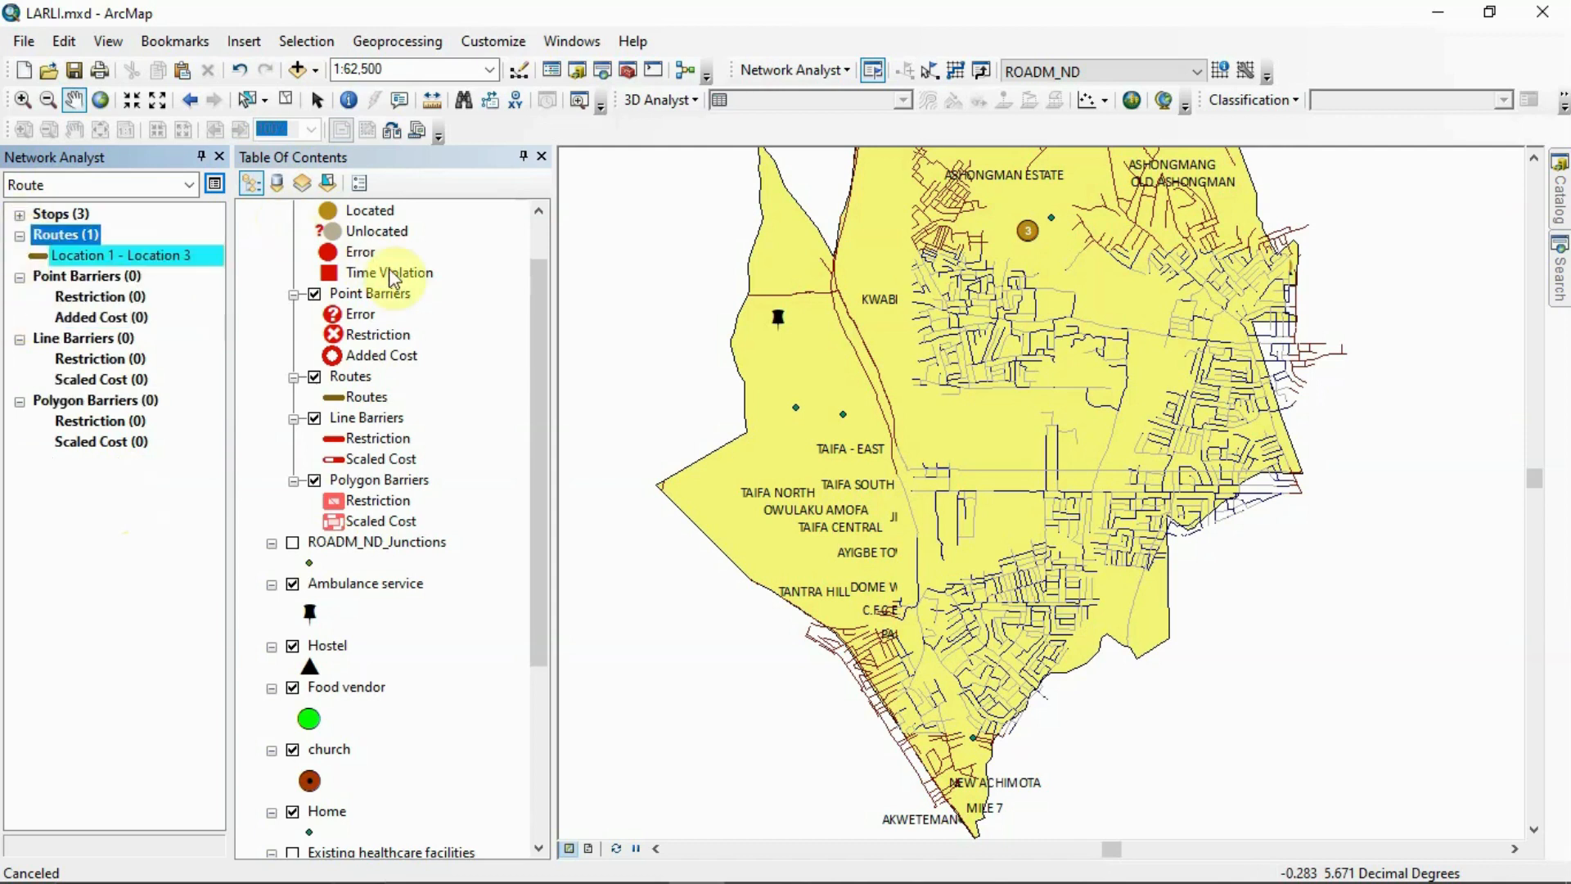
scroll(389, 278, up, 1)
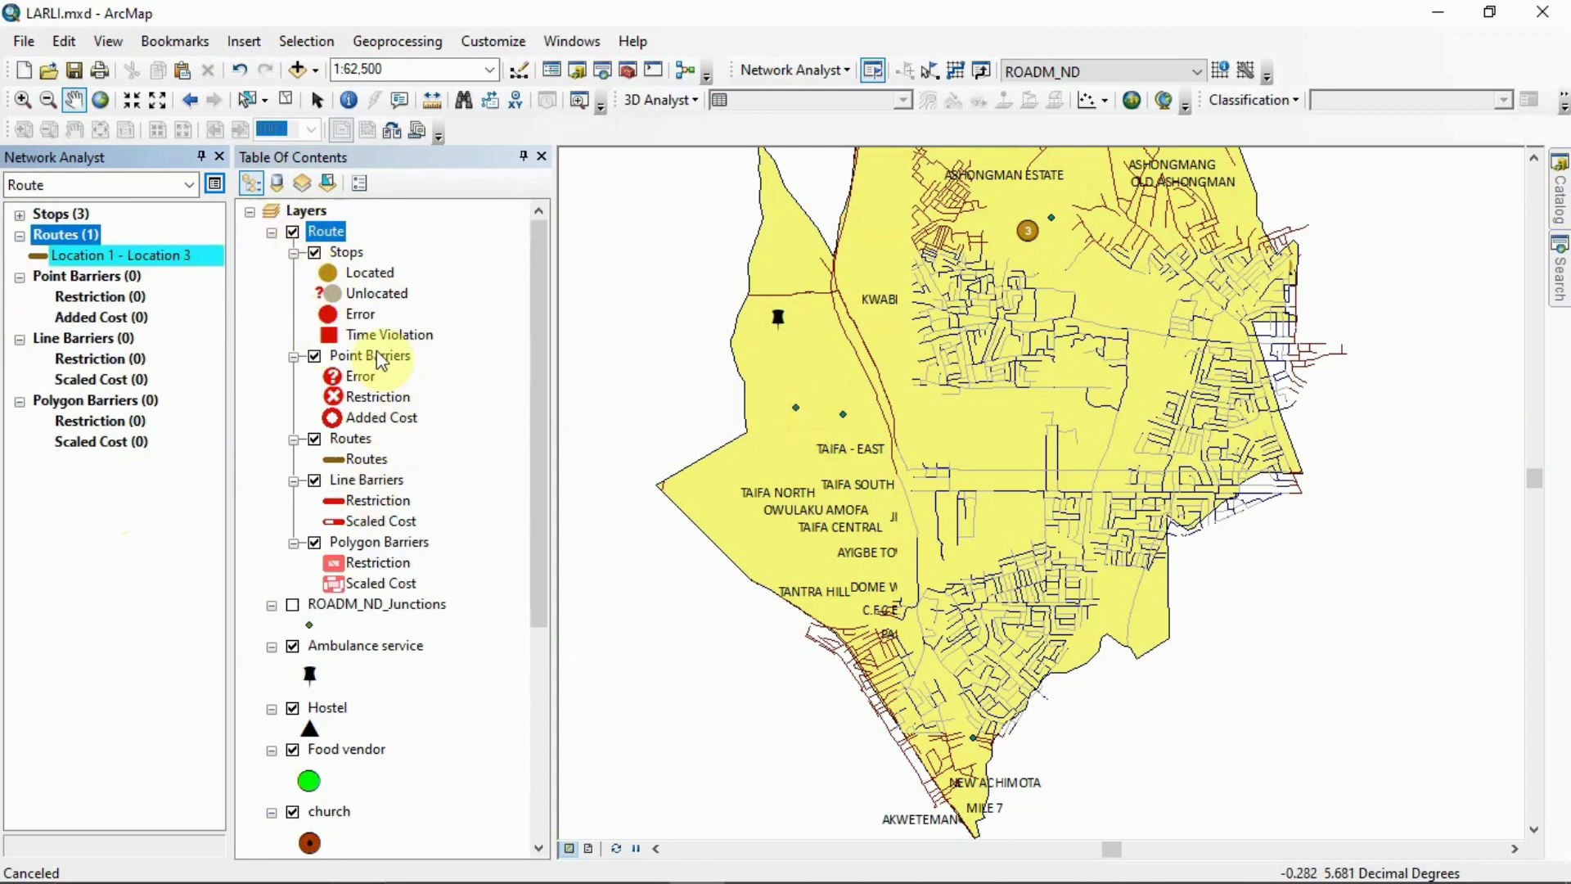
click(293, 232)
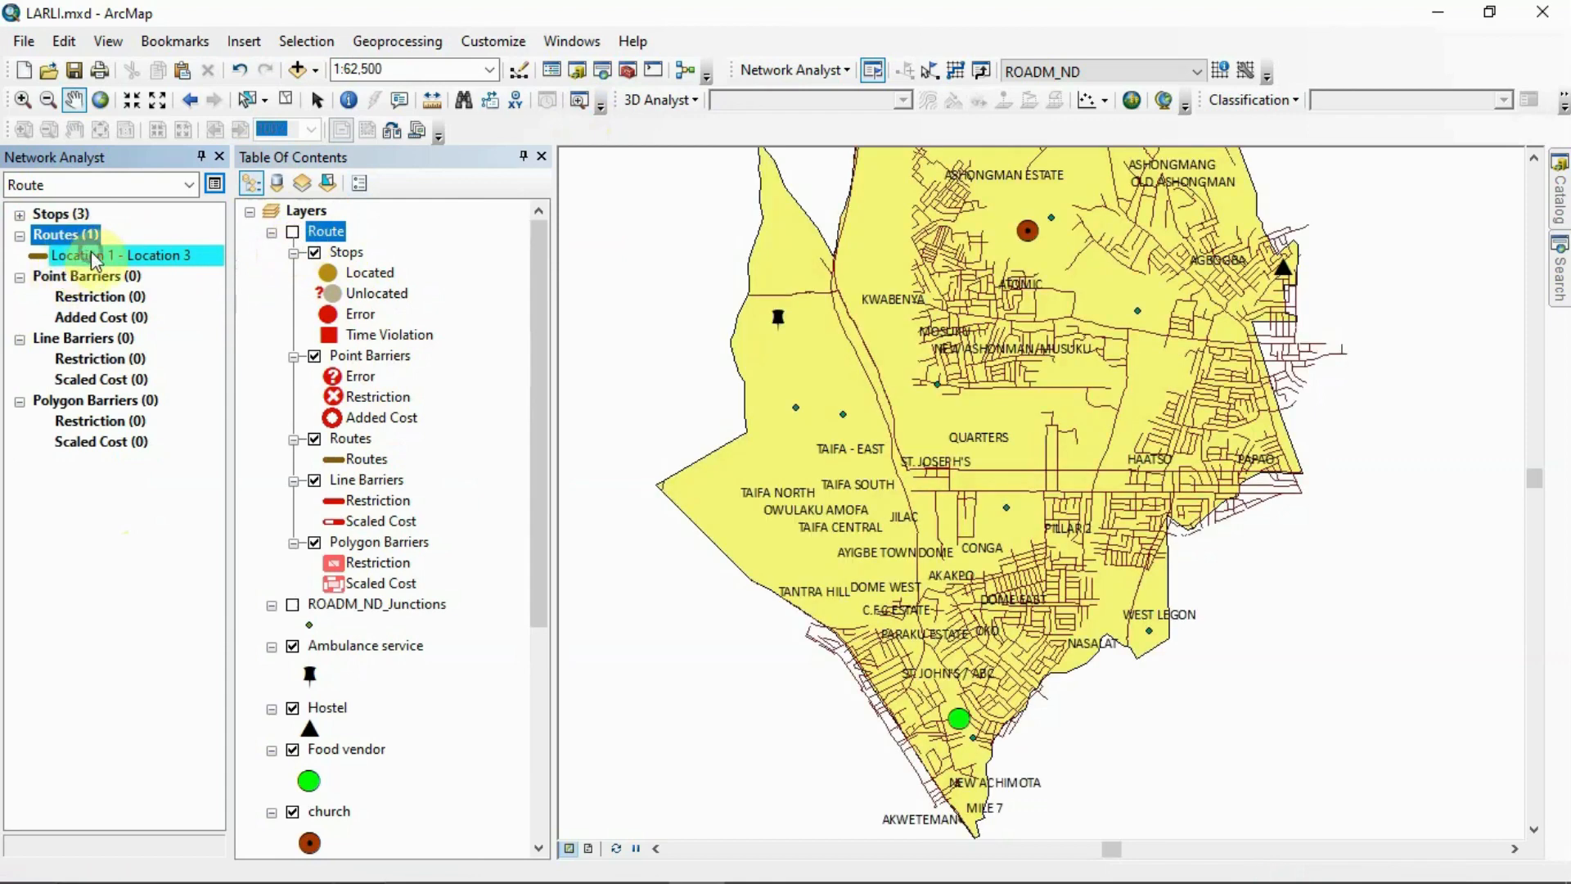
right_click(93, 253)
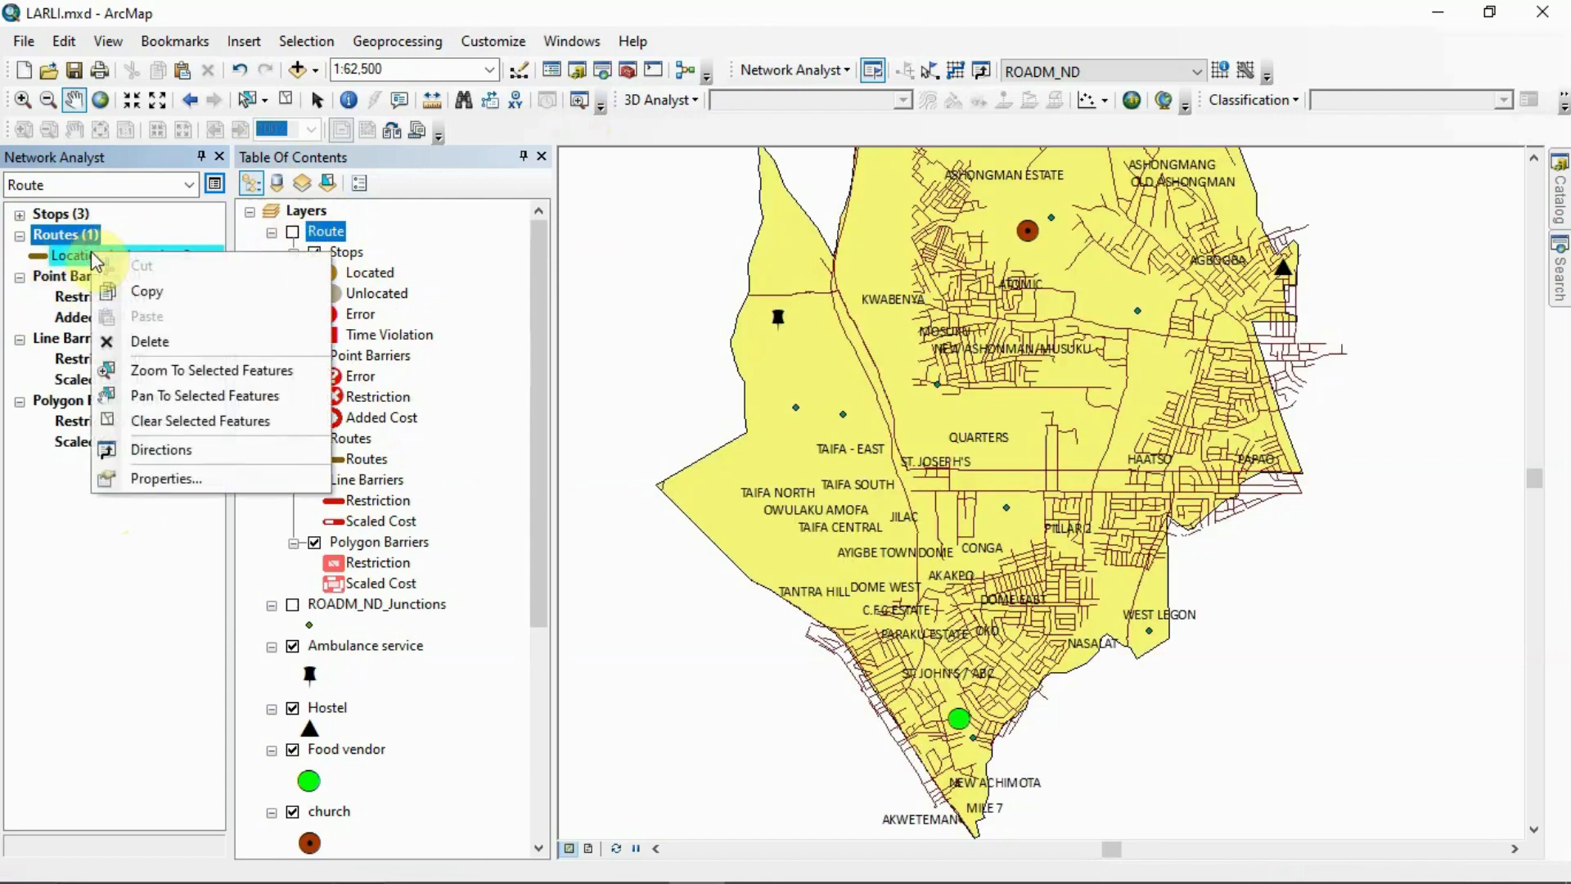
click(167, 350)
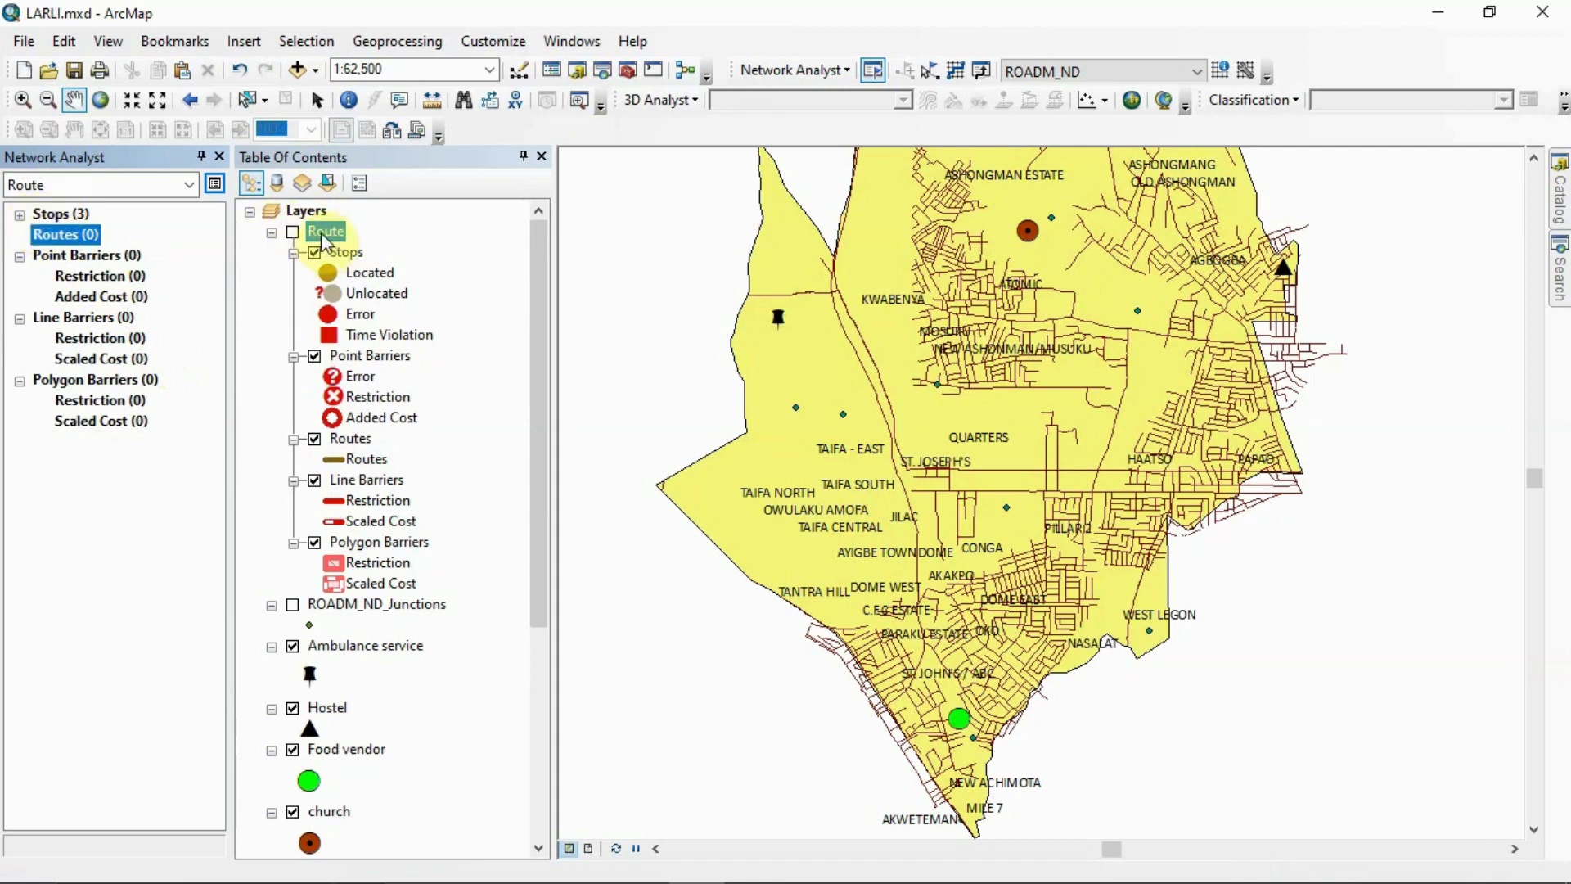
Create a new service area analysis layer and load the Existing healthcare facilities points as its facilities
click(844, 70)
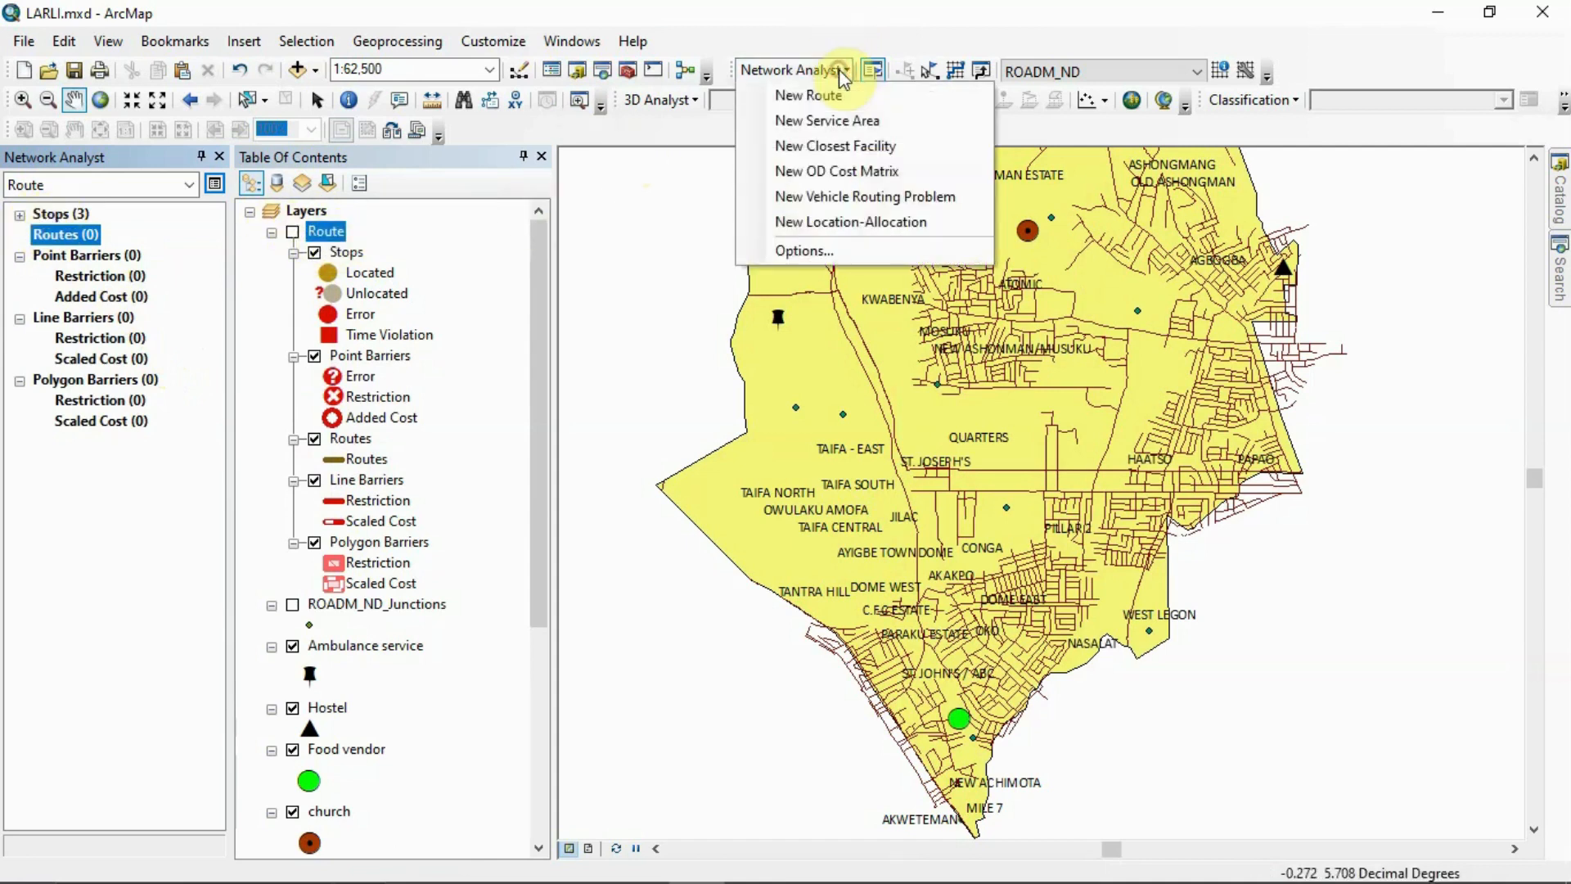
click(897, 121)
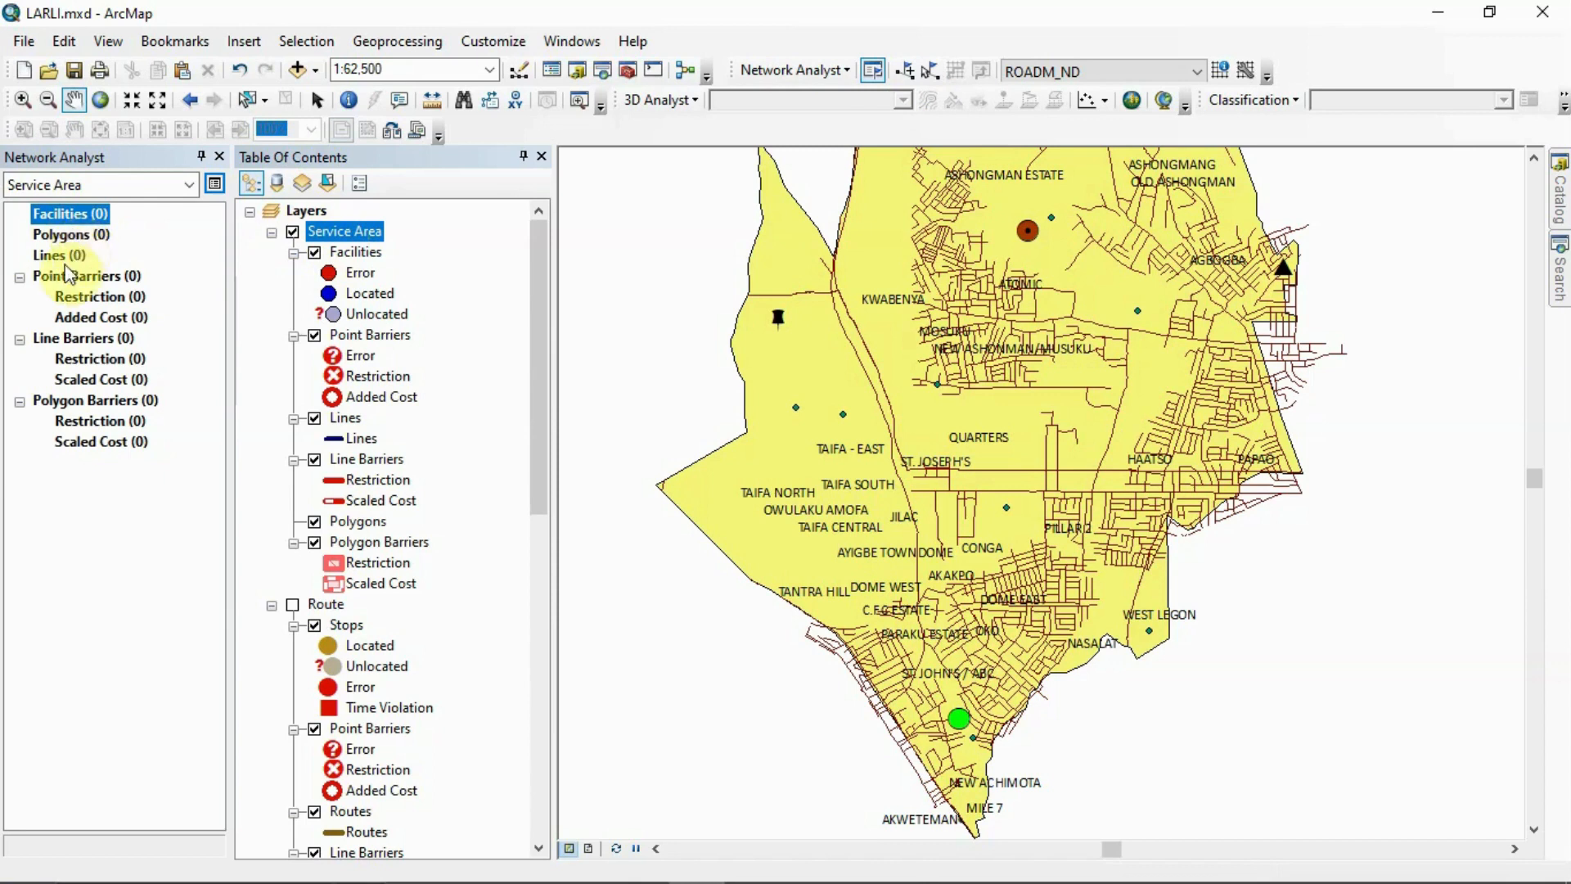
right_click(77, 212)
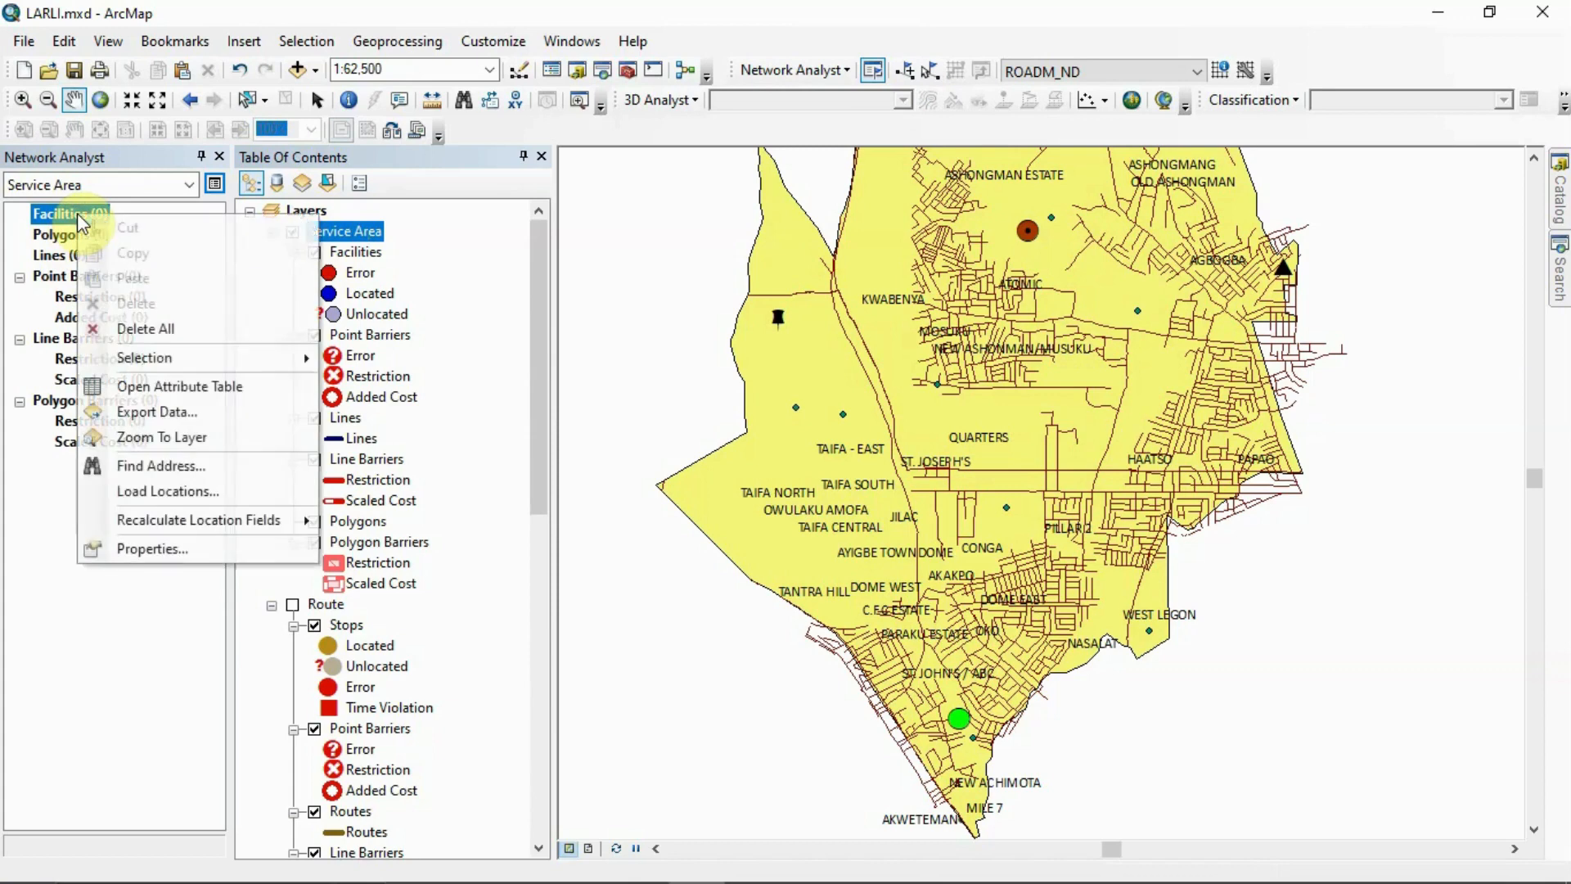
click(184, 489)
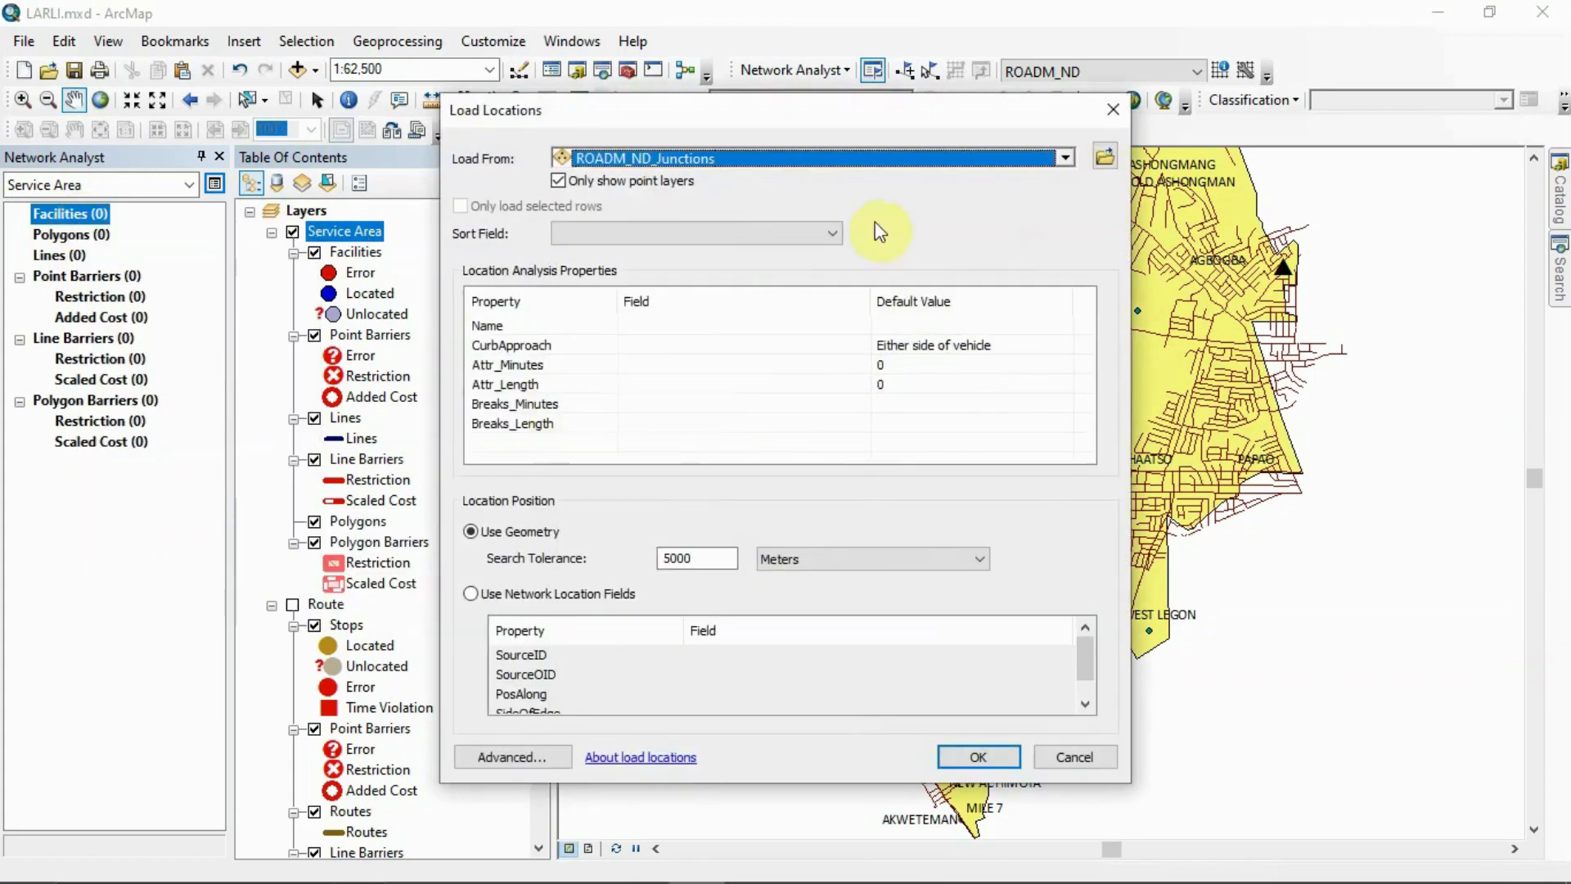
click(1064, 157)
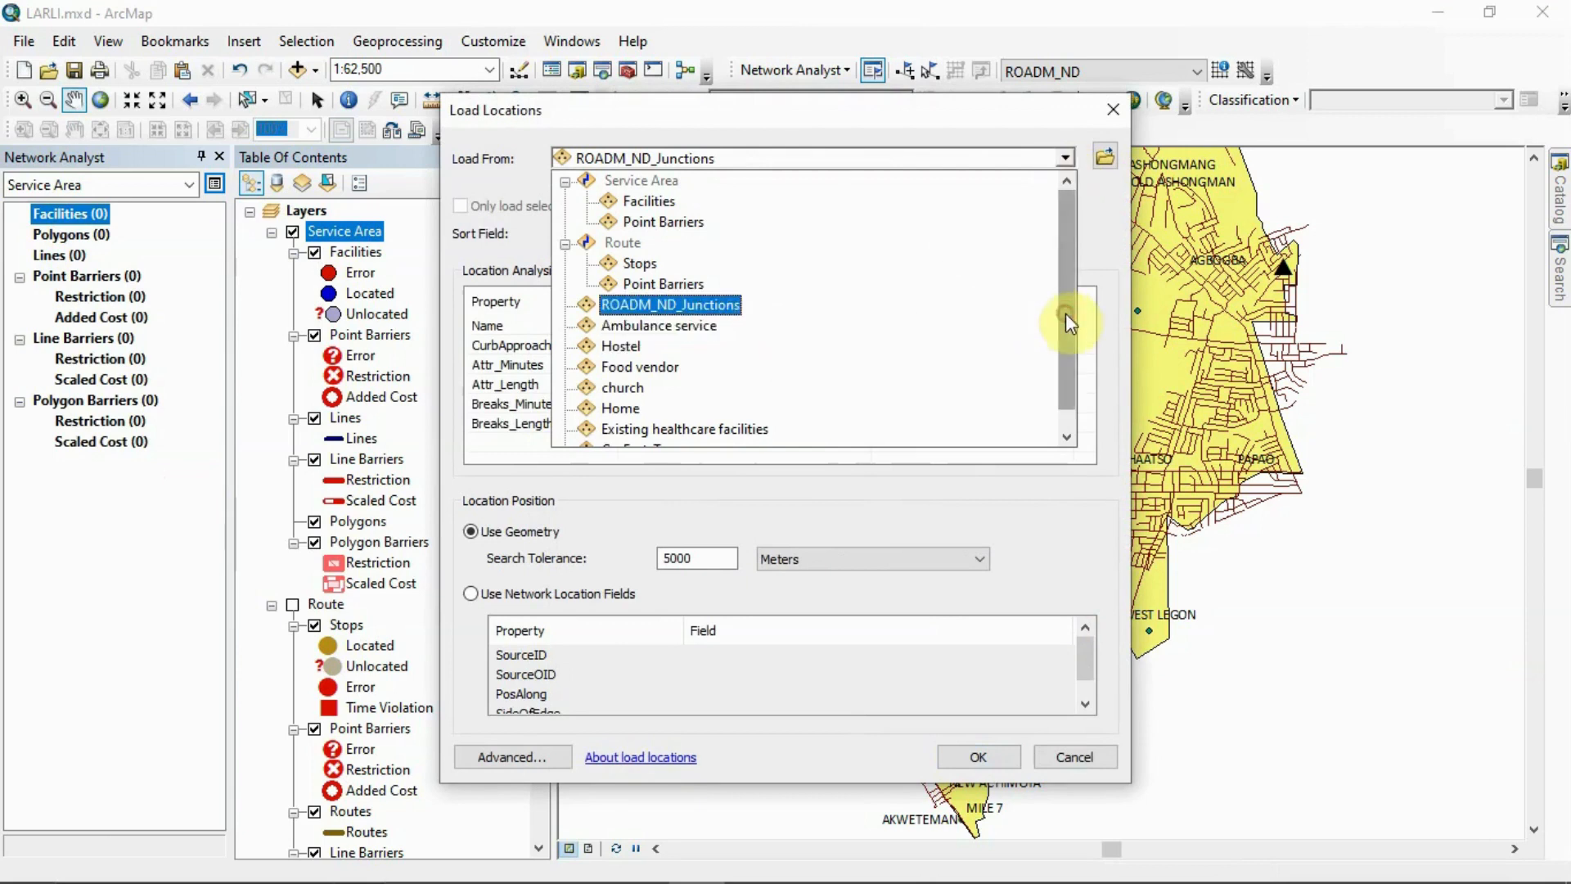
scroll(1065, 312, down, 1)
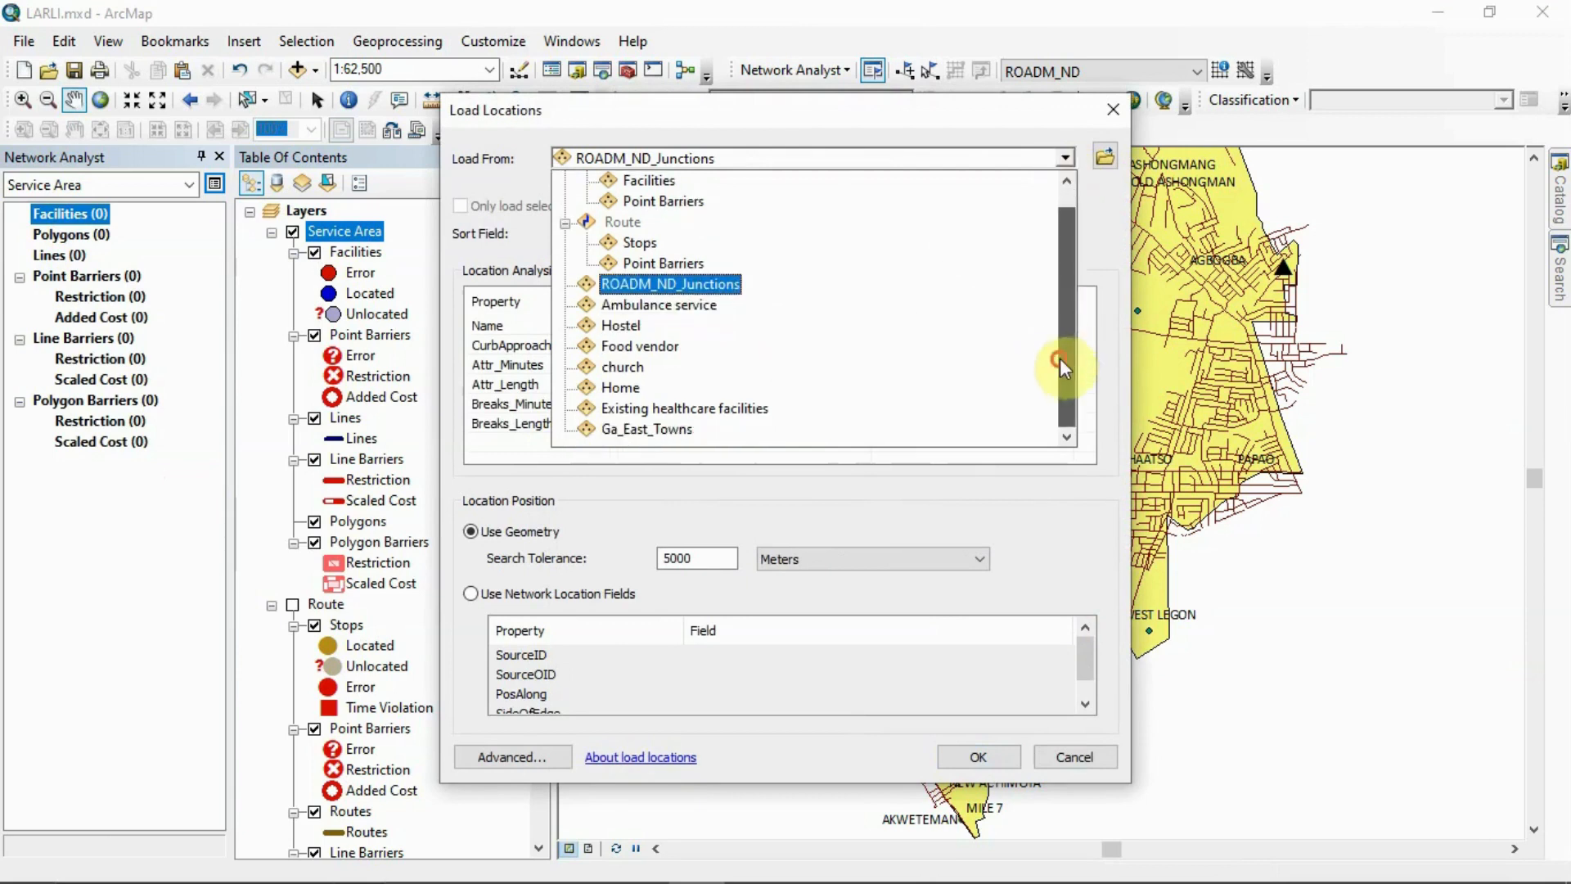
click(720, 401)
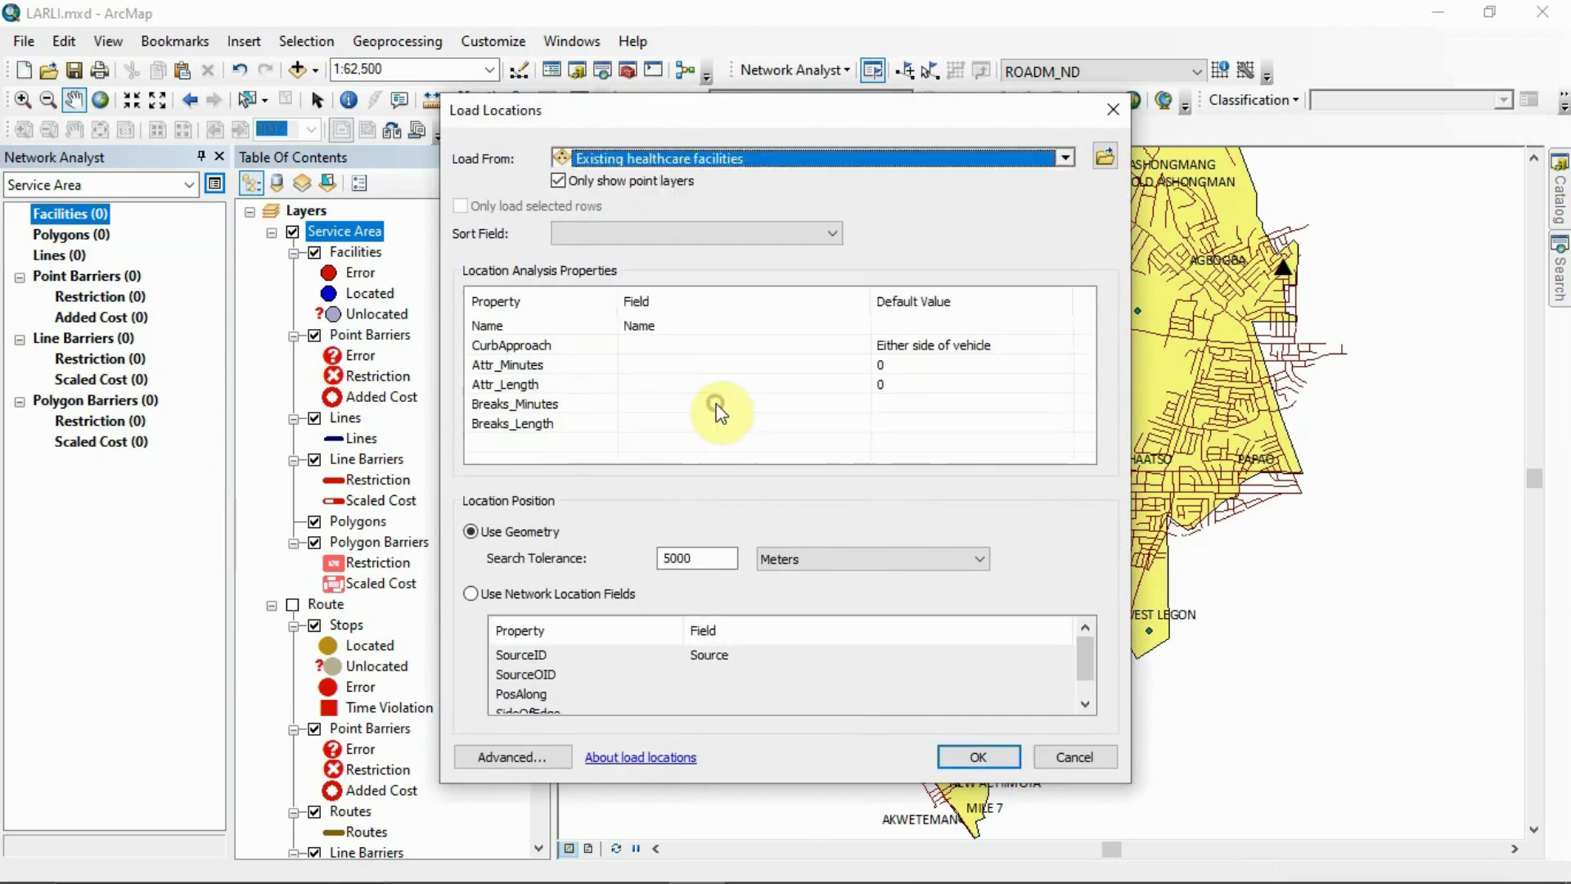
click(978, 756)
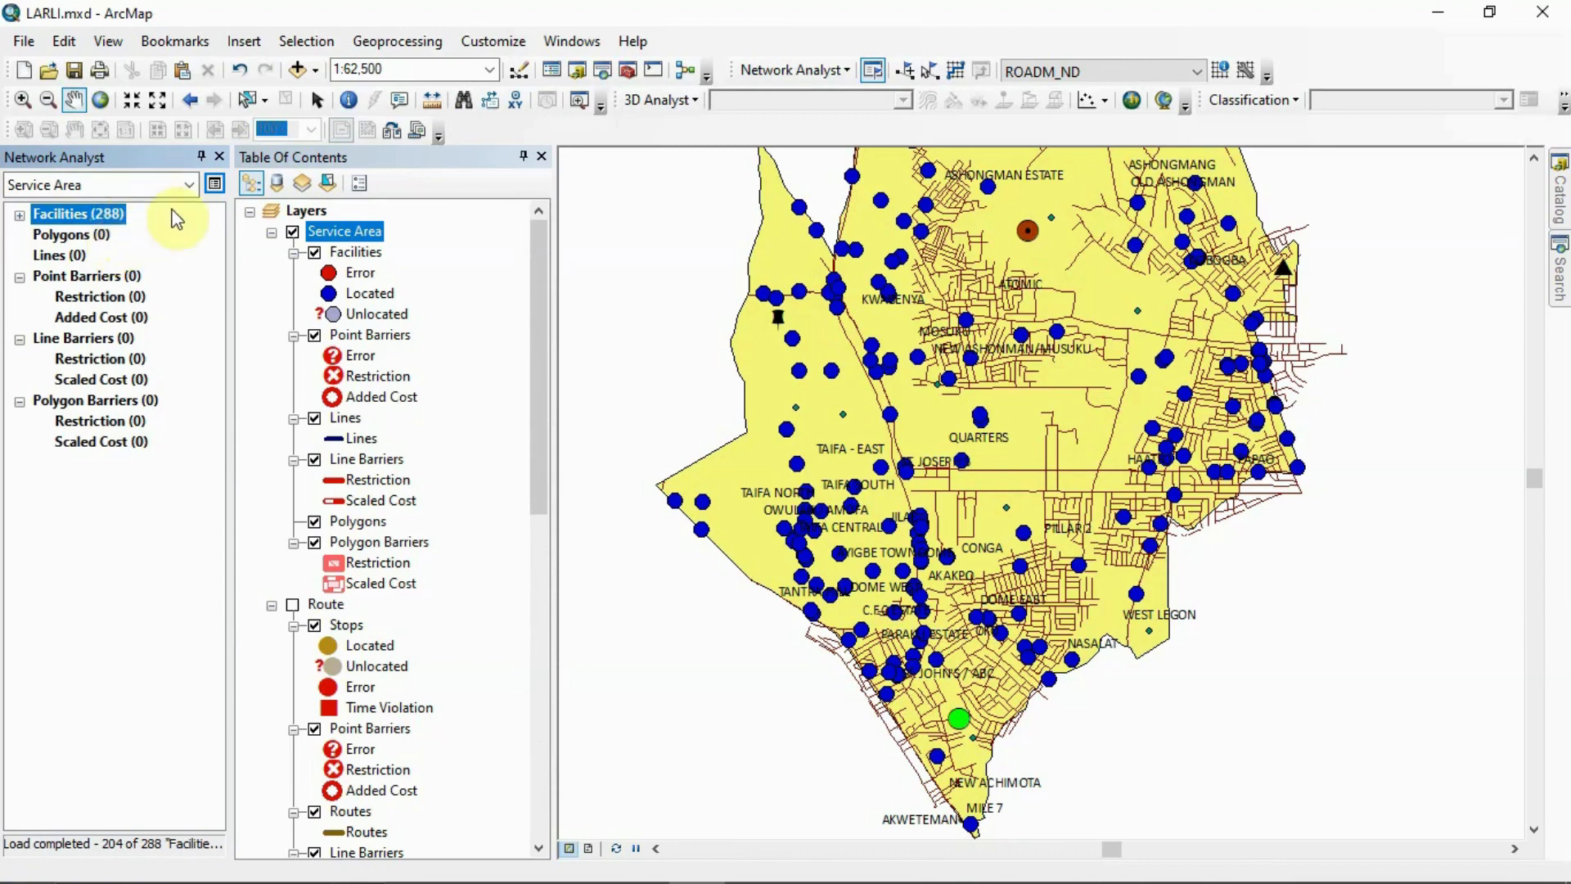
Set the service area's default breaks to 5,10,15 minutes in its analysis settings and check the U-turn options
click(214, 184)
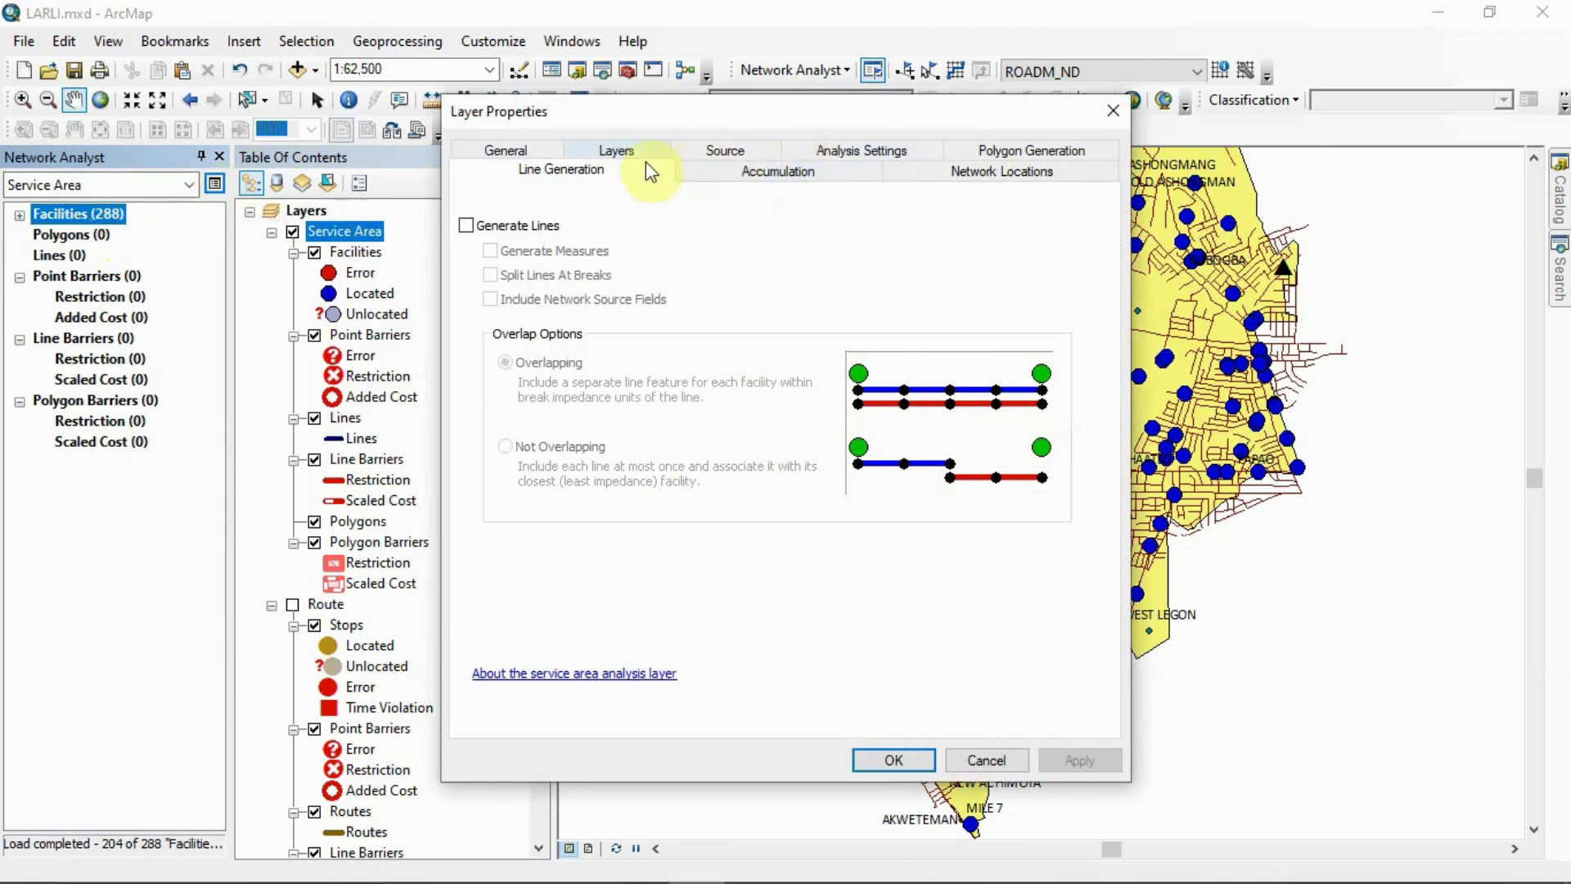
click(849, 152)
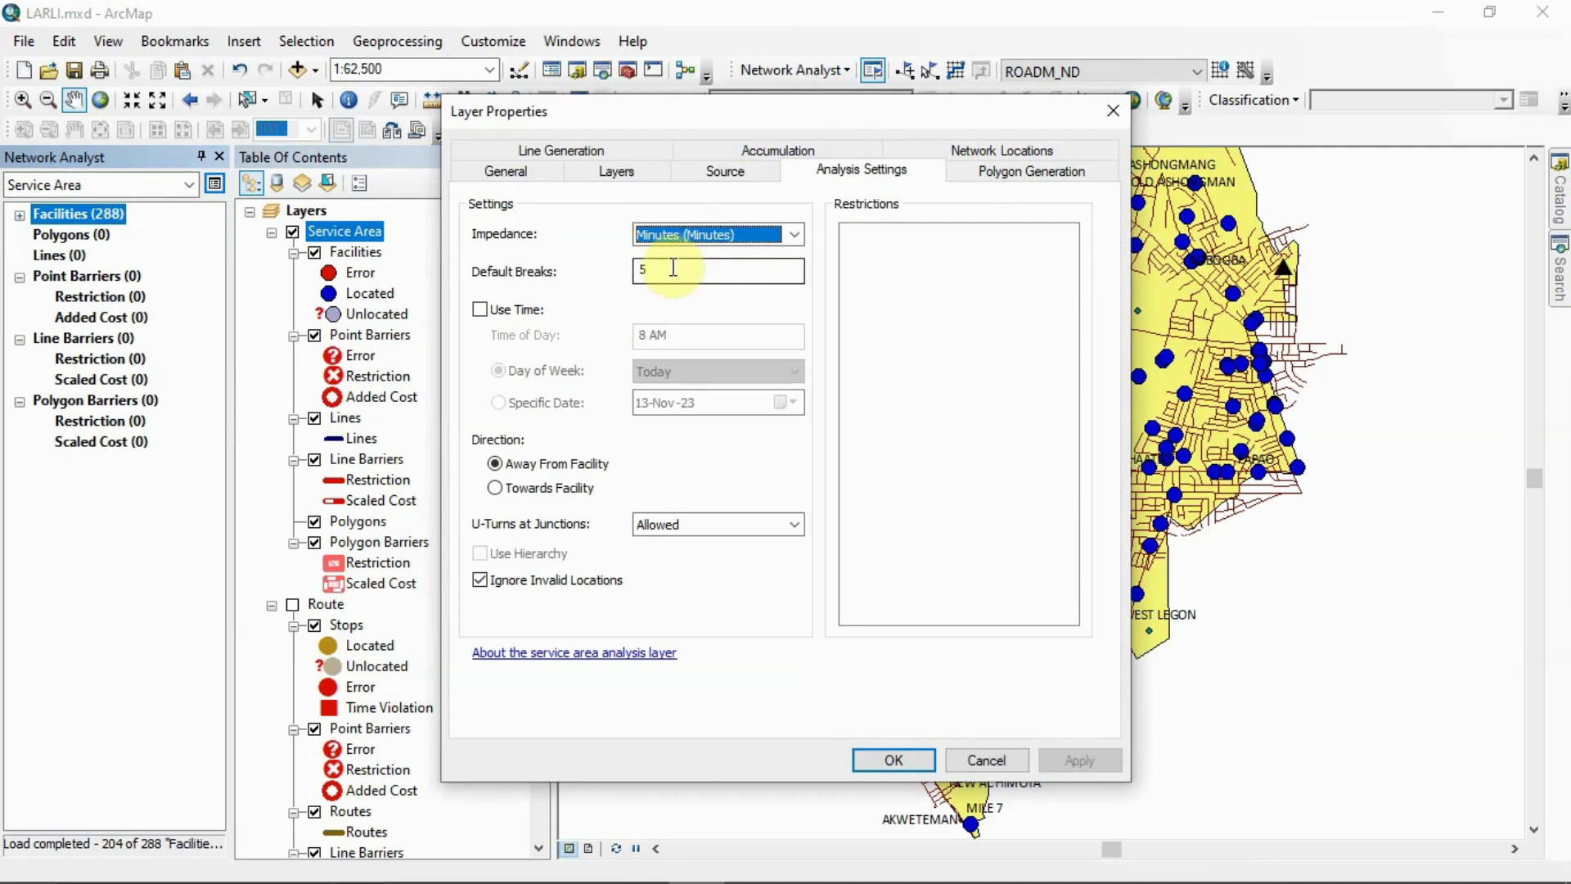
click(672, 267)
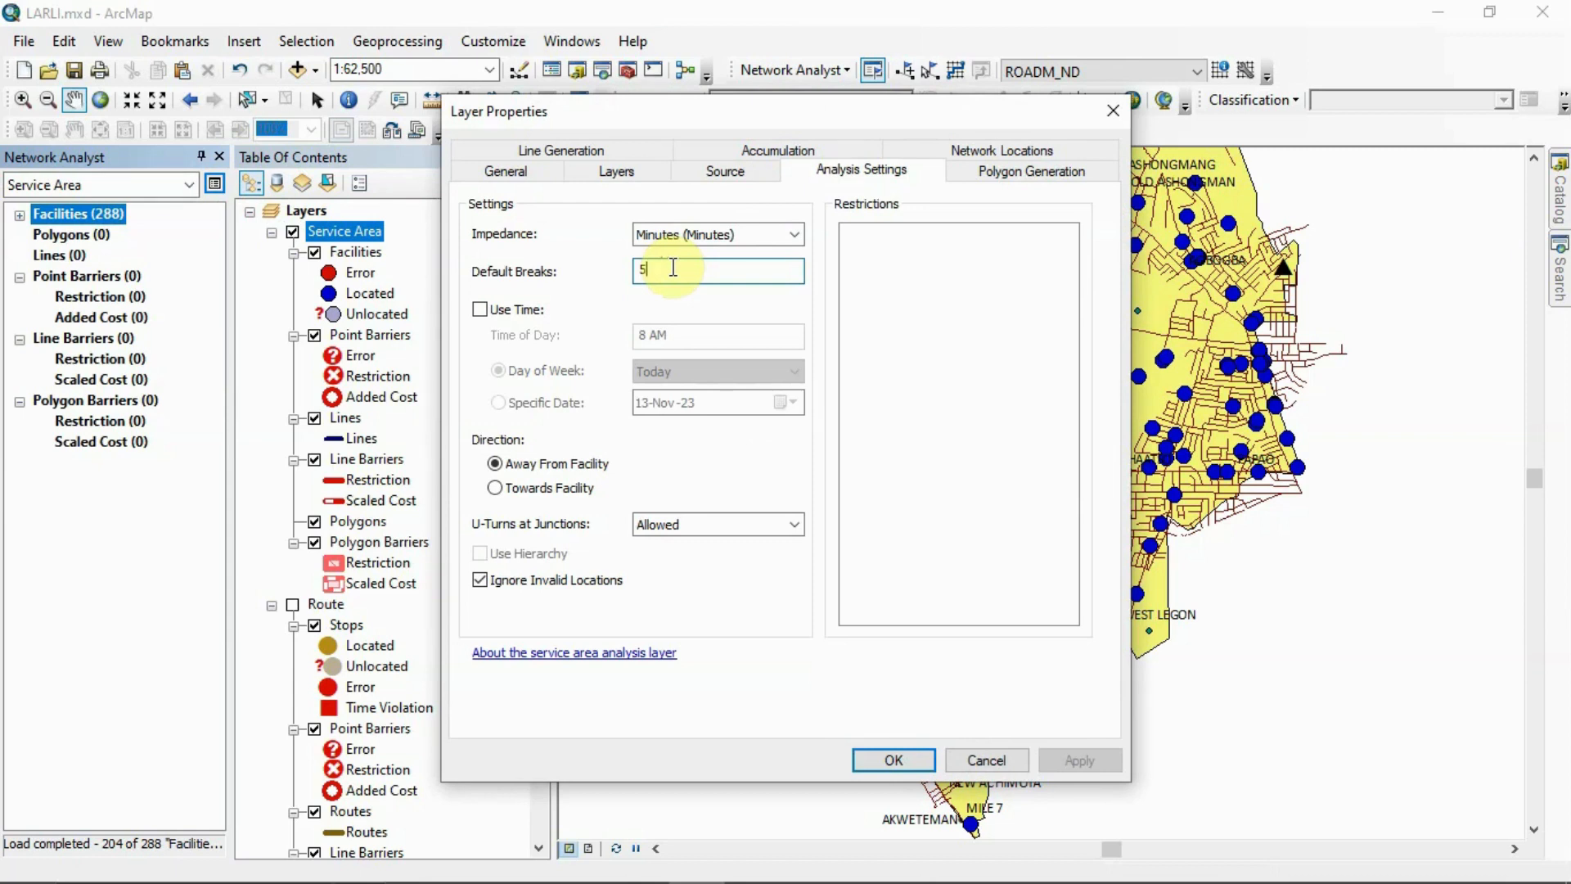
text(,10,15)
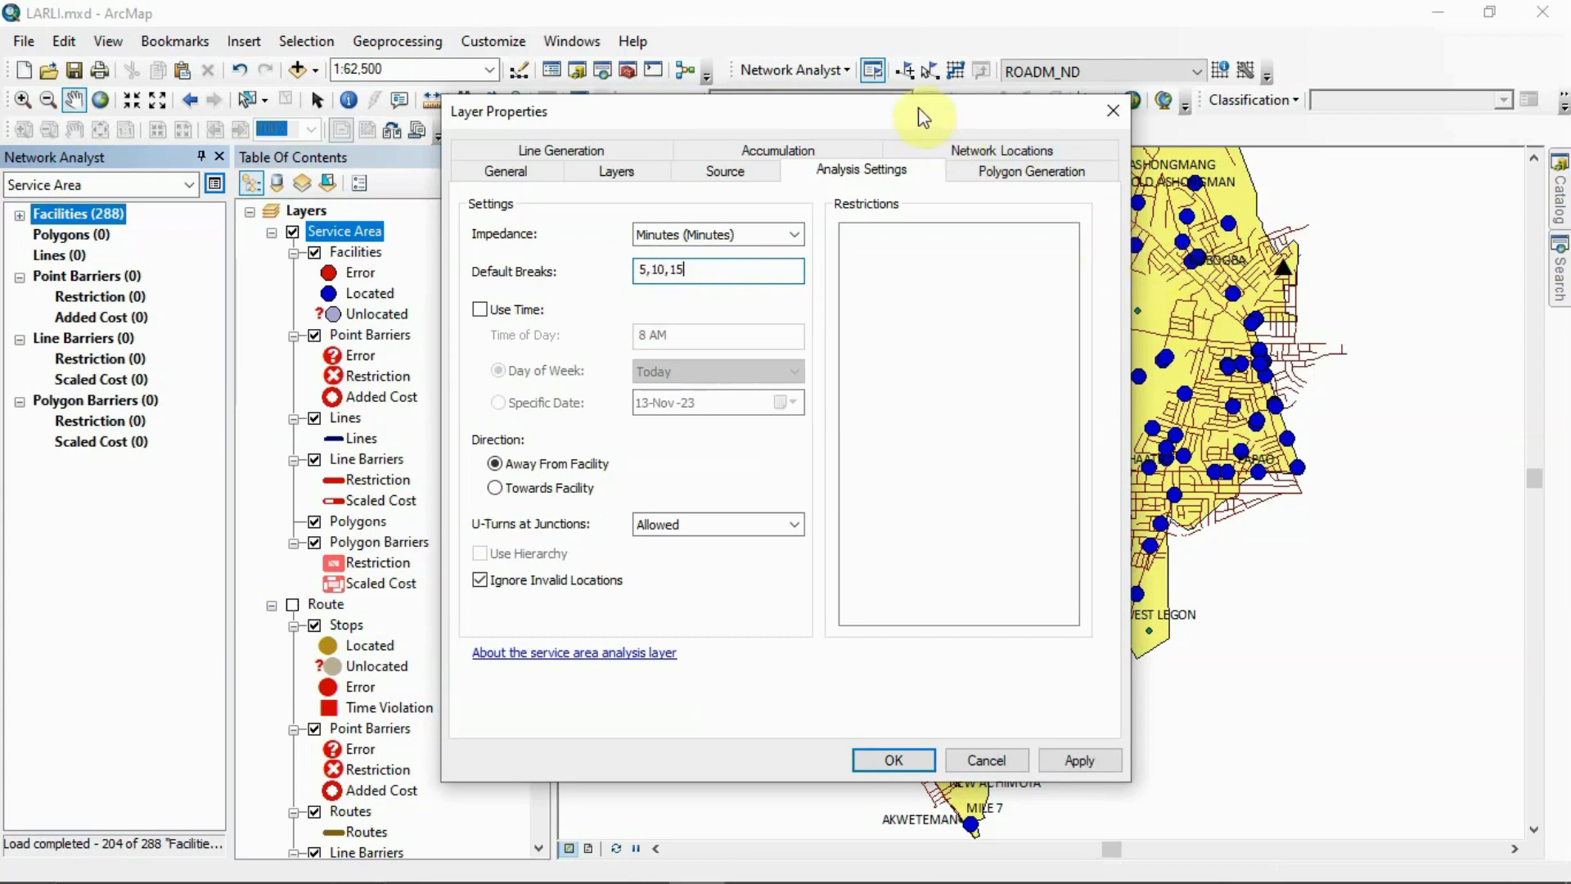
drag(916, 105, 566, 103)
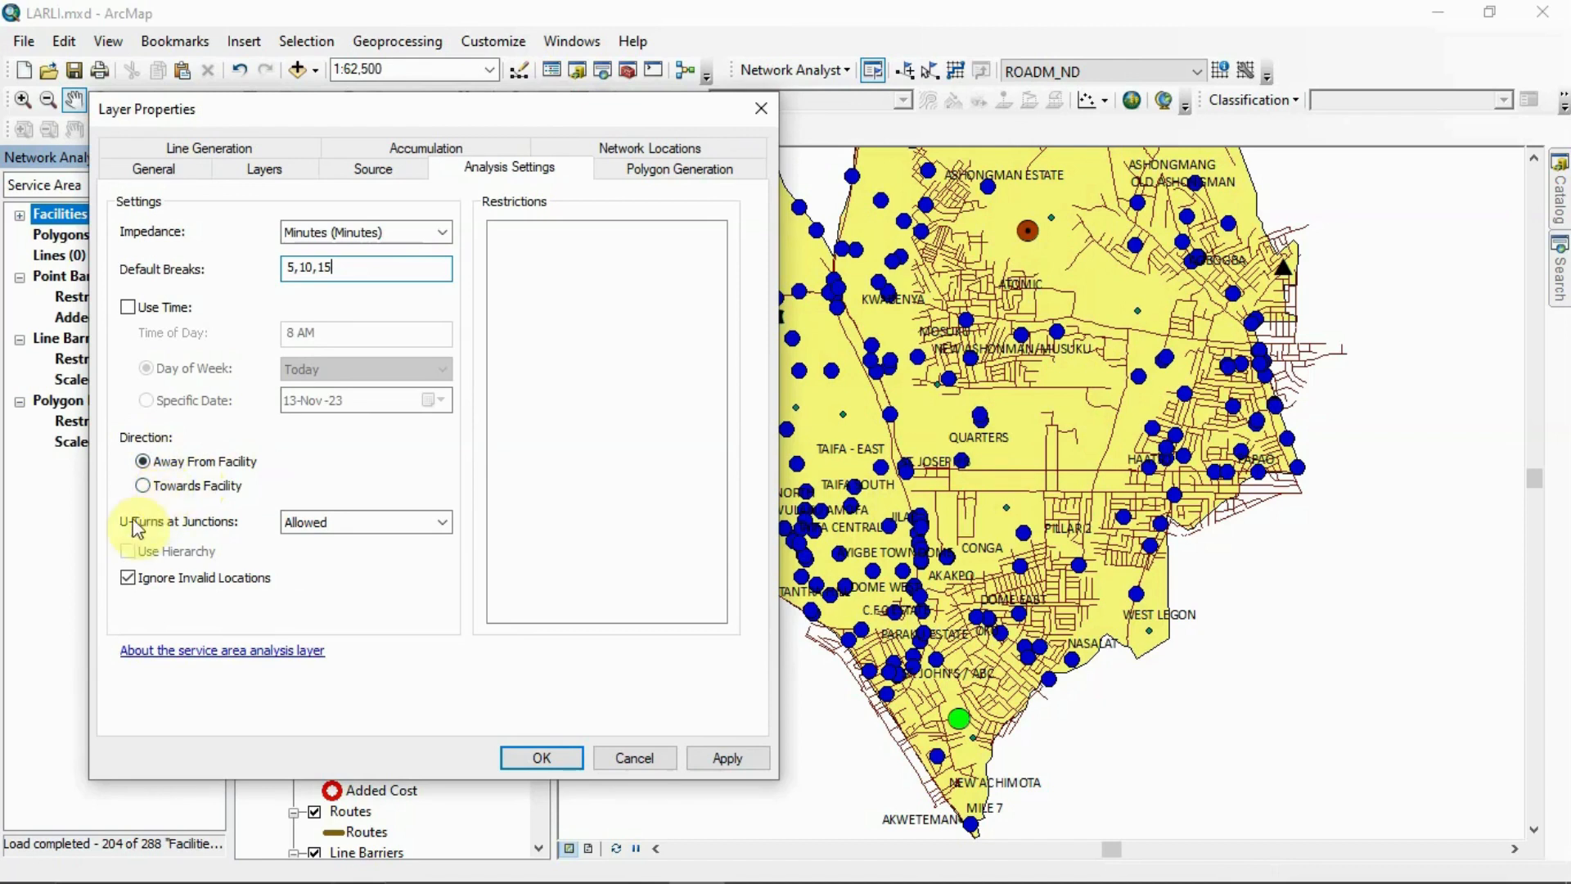
click(435, 526)
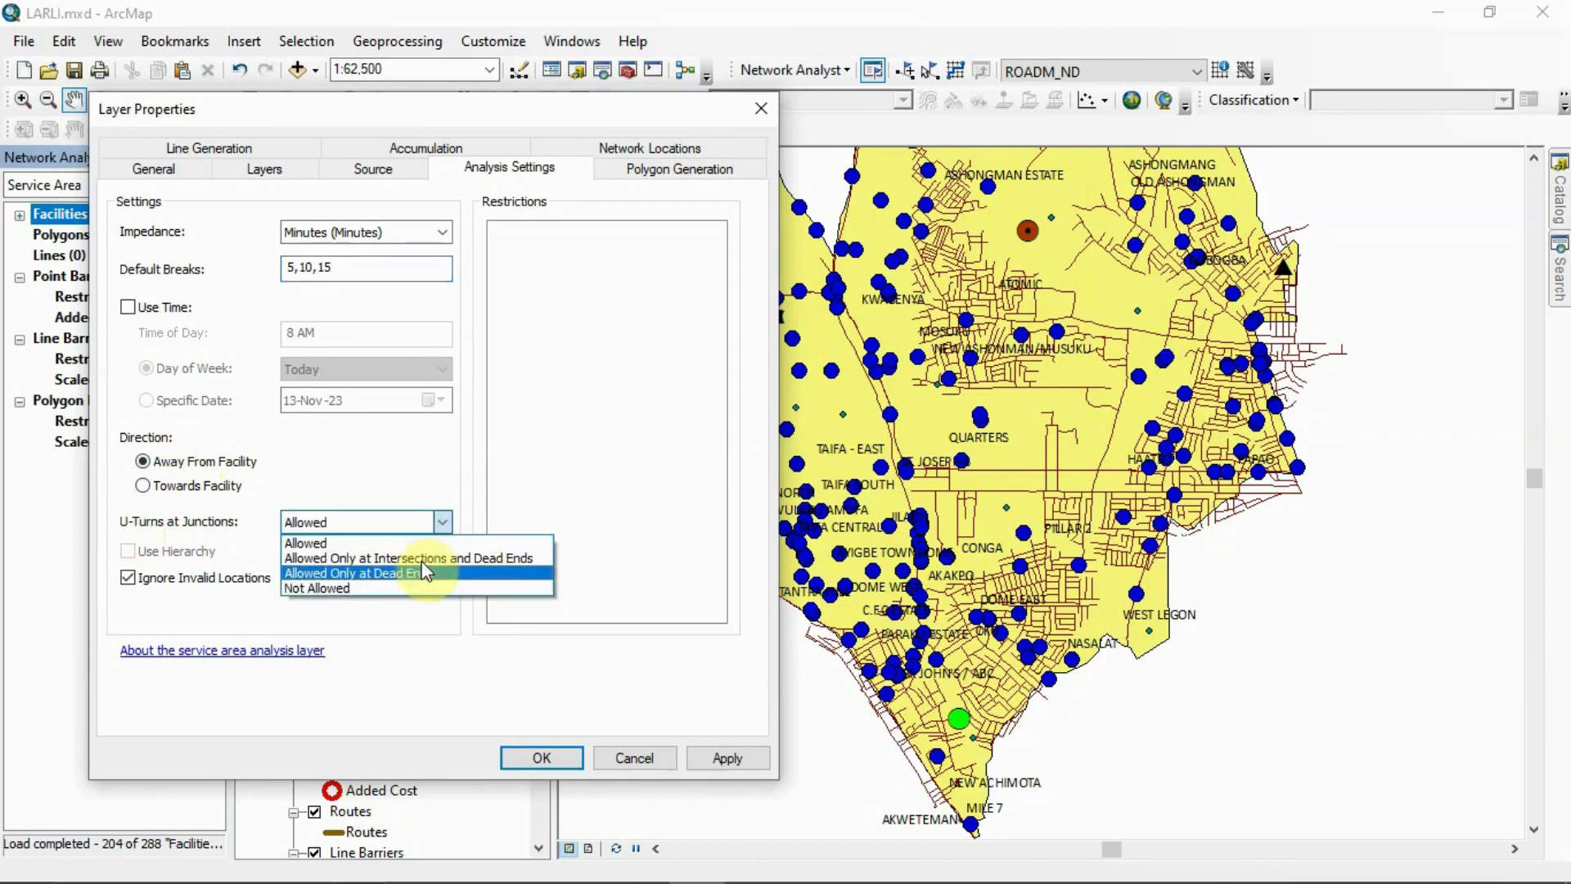
click(402, 611)
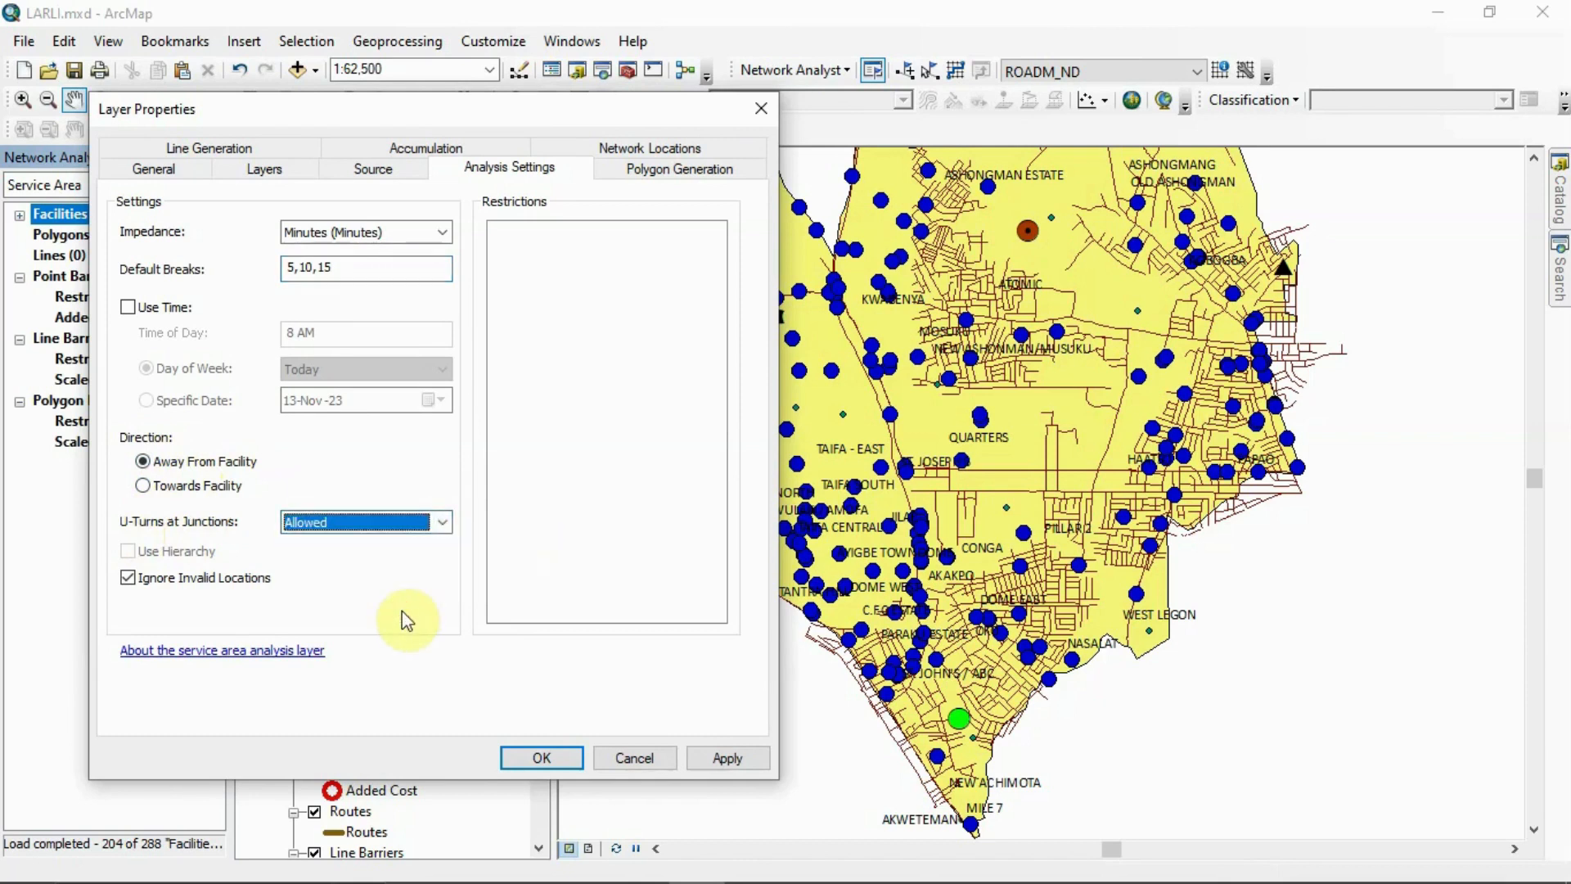
Set the service area polygons to merge by break value, review the source, layers and analysis settings, and accept the properties
click(650, 168)
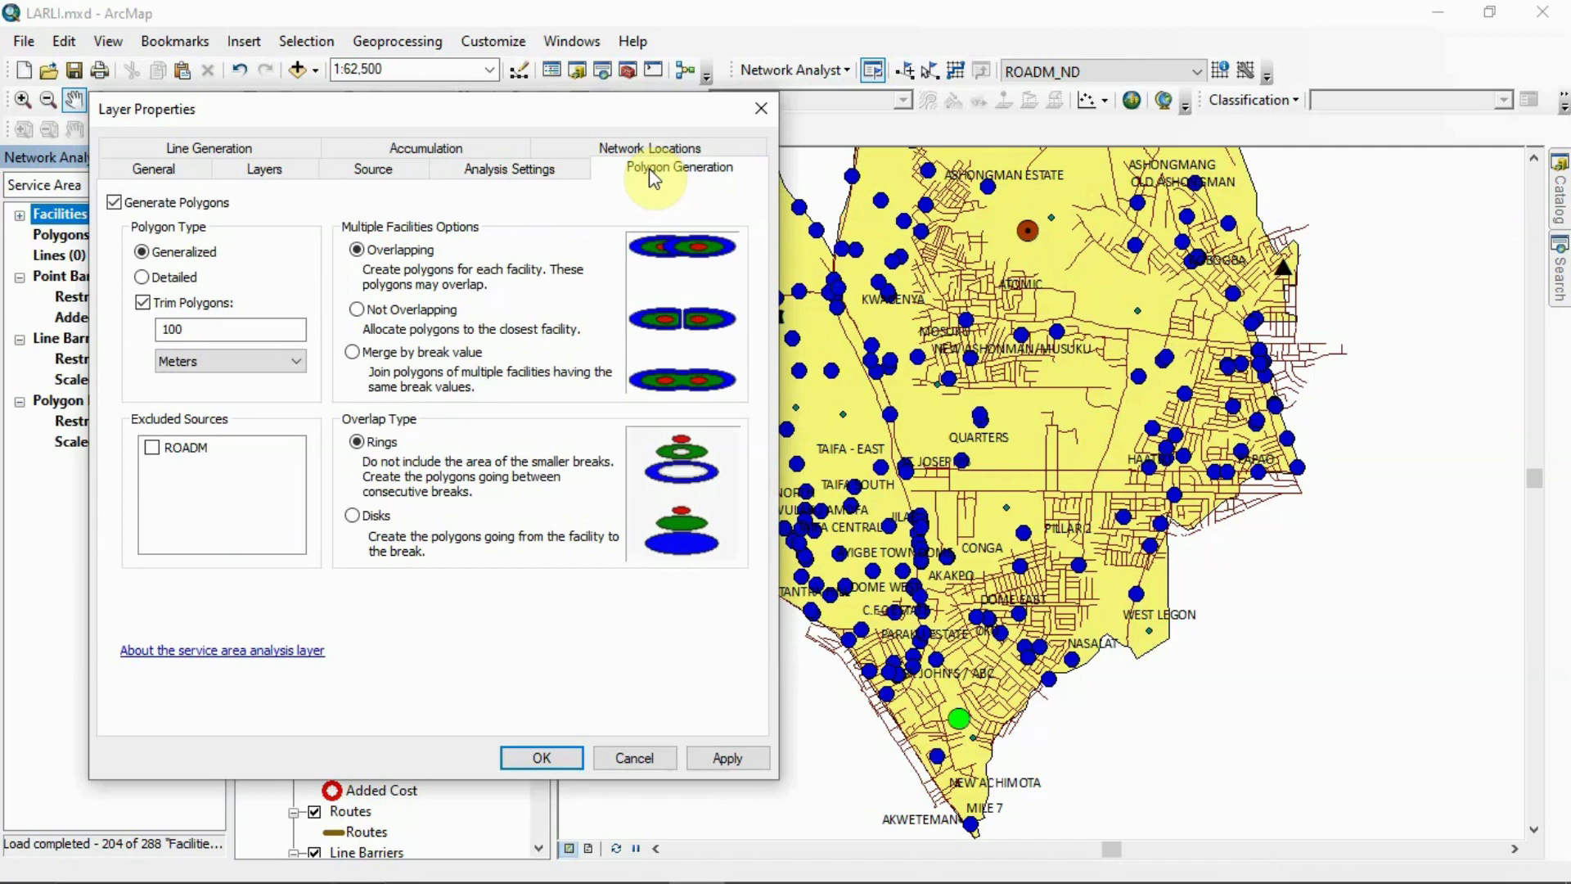
click(357, 358)
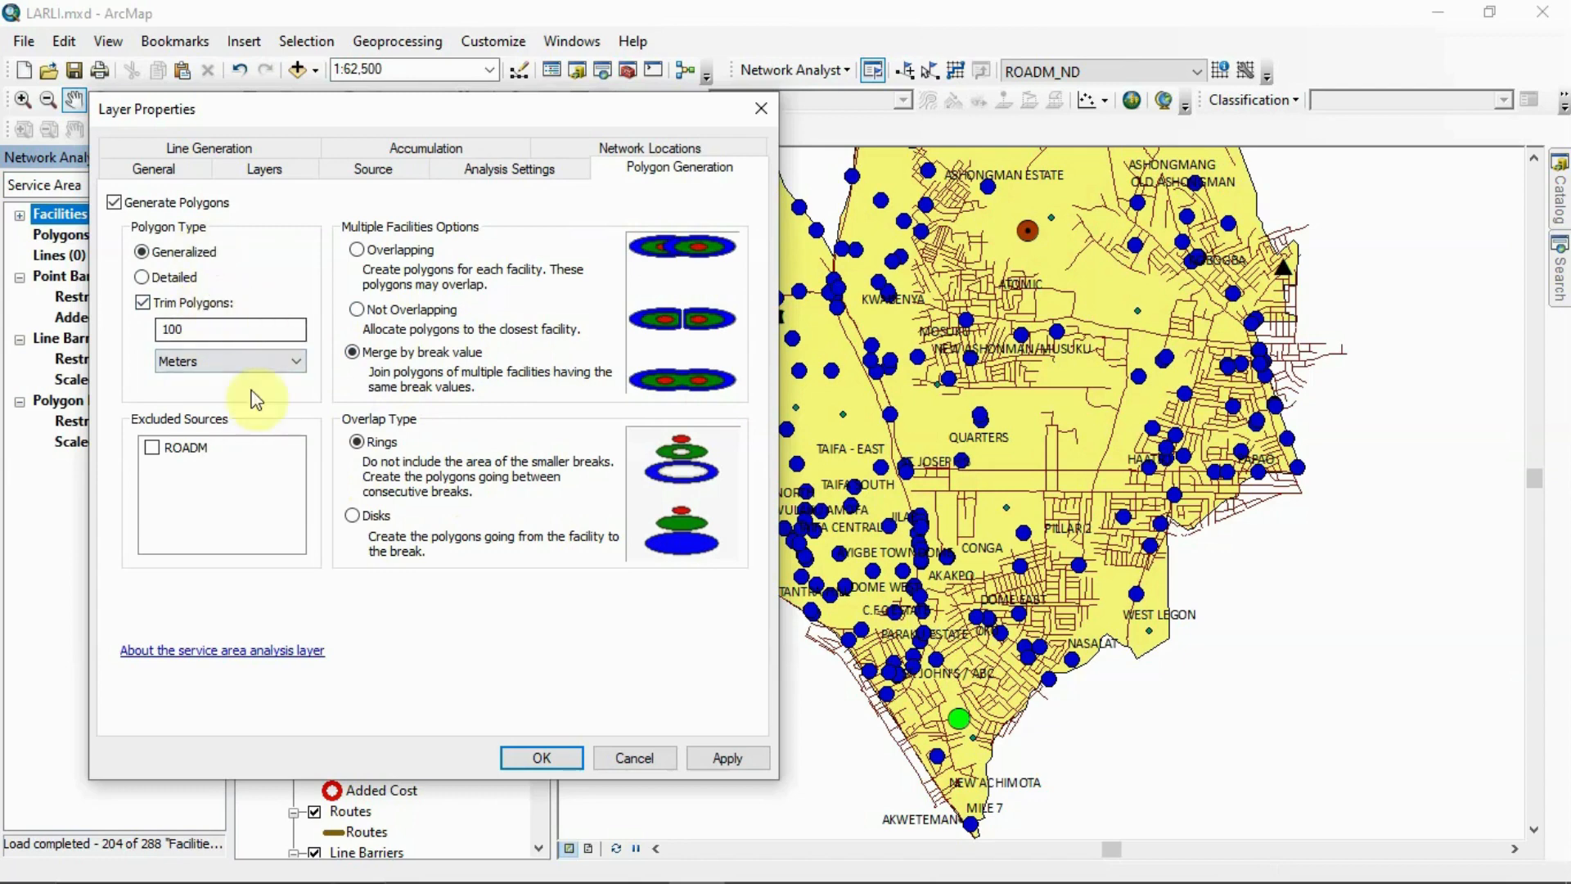
click(403, 170)
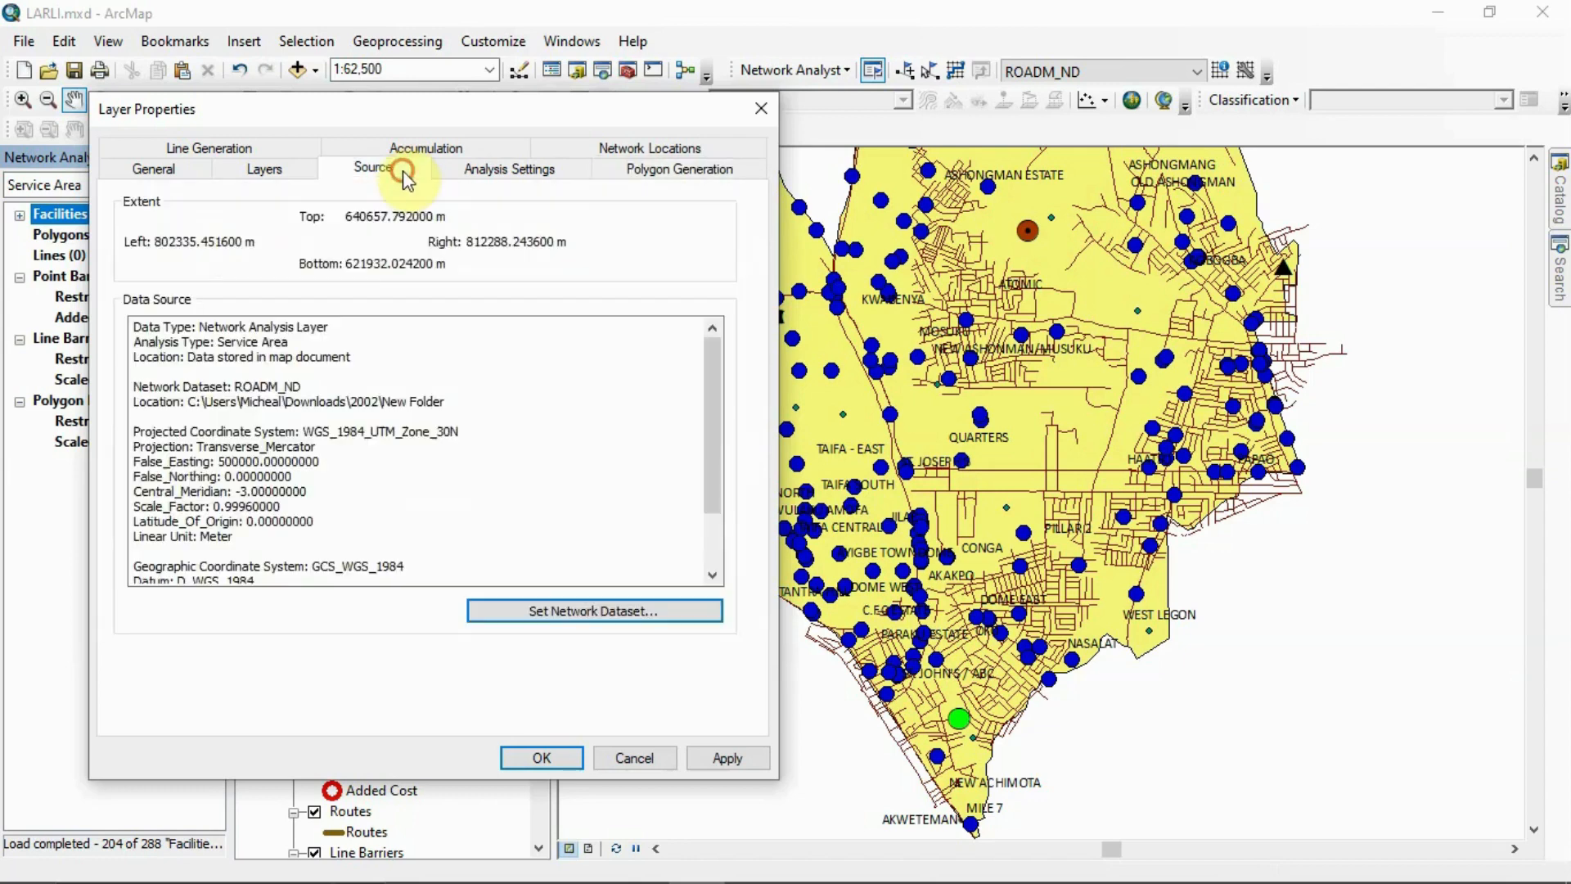
click(306, 172)
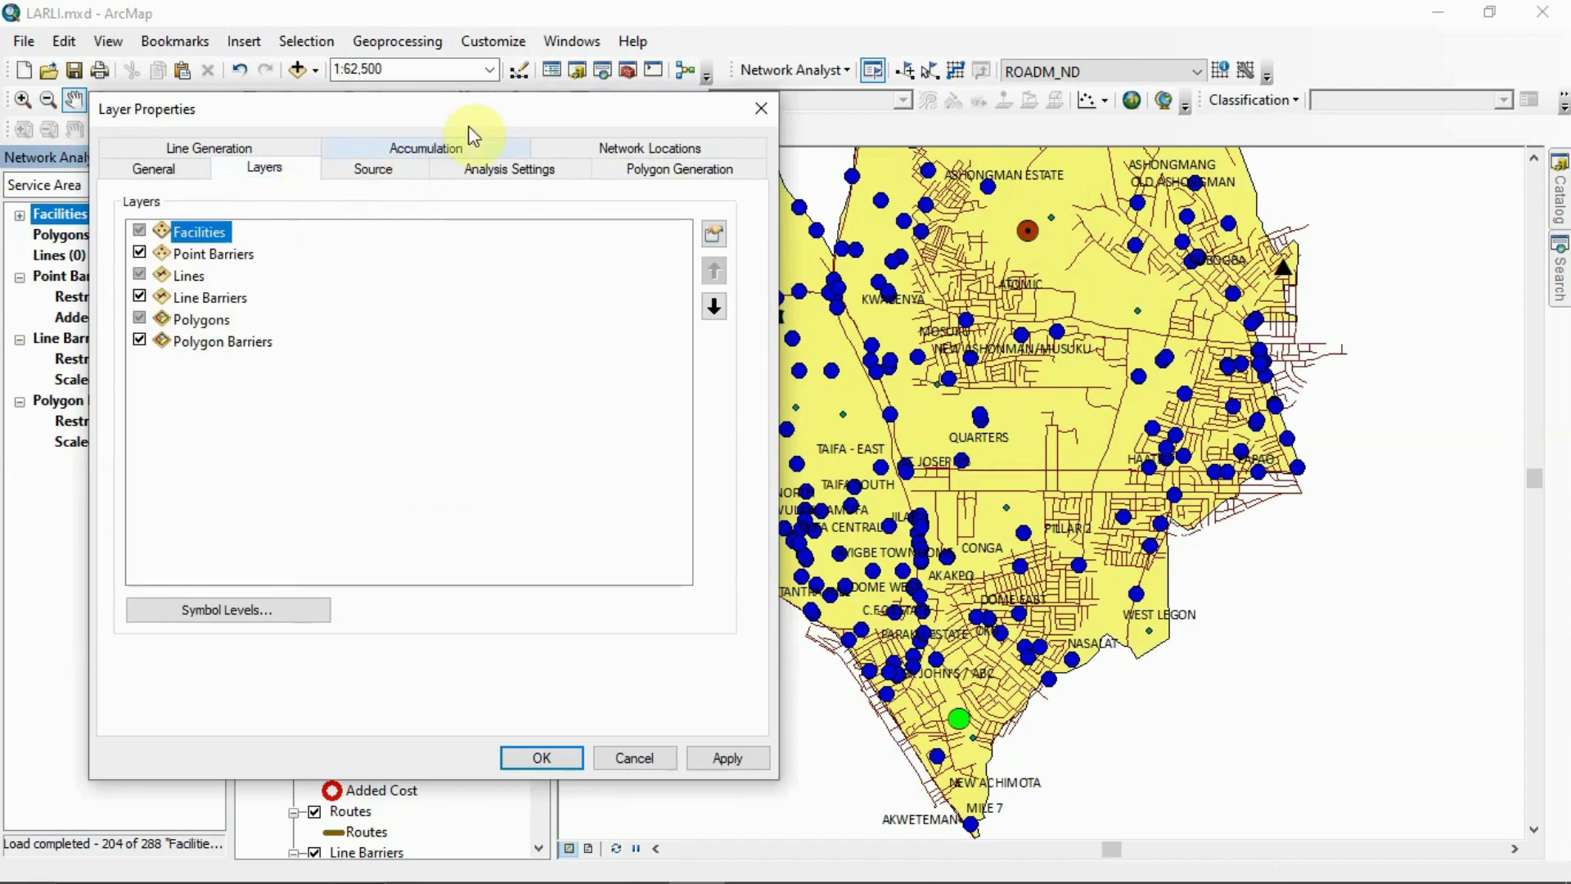
click(492, 173)
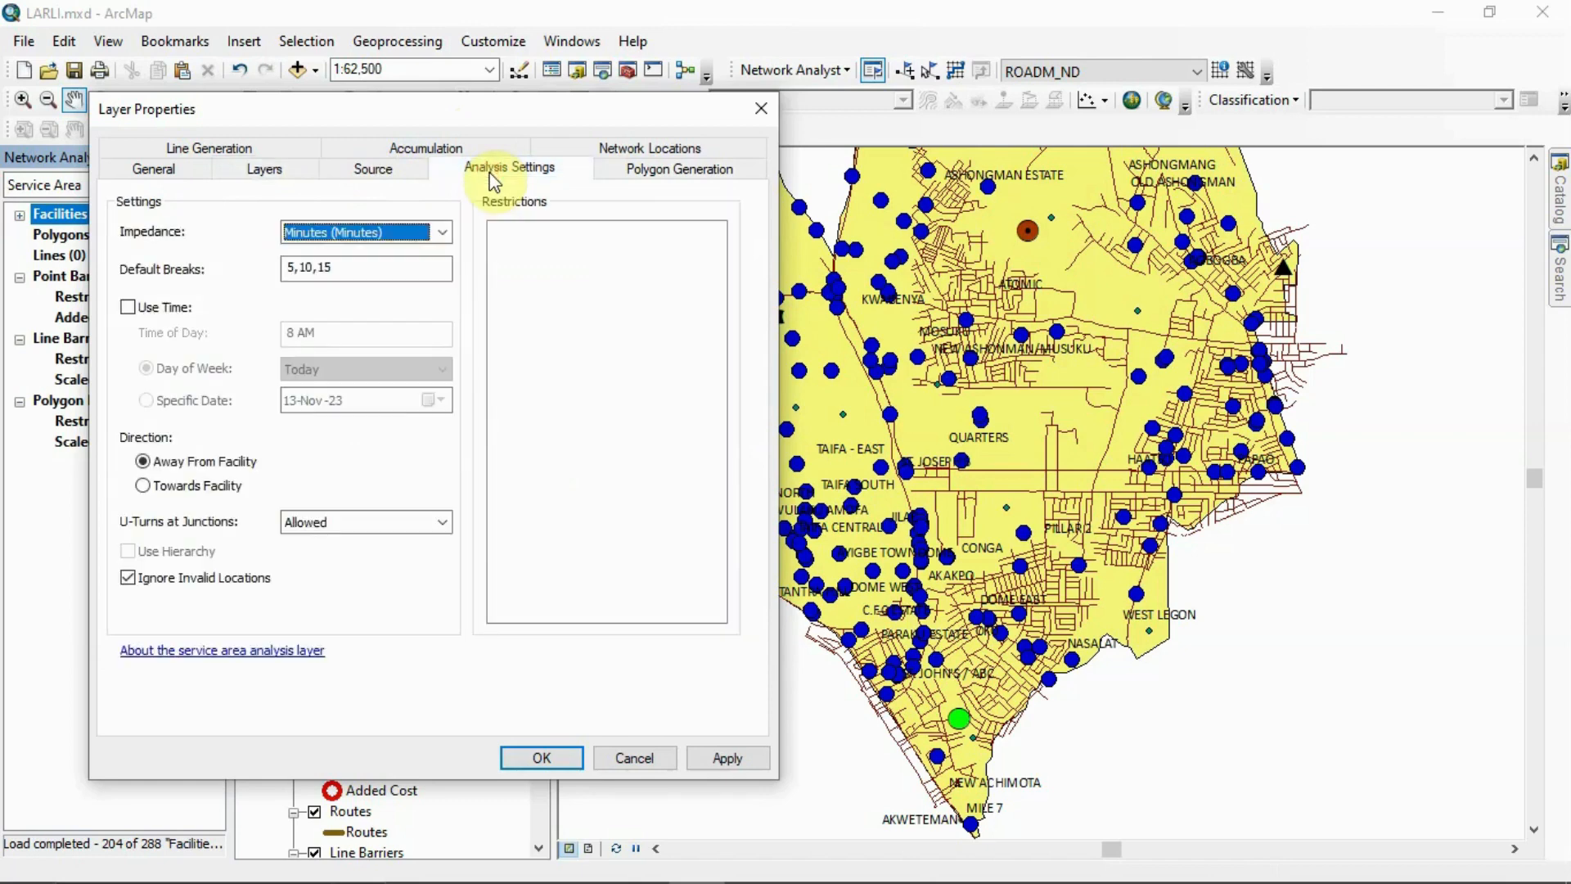
click(538, 766)
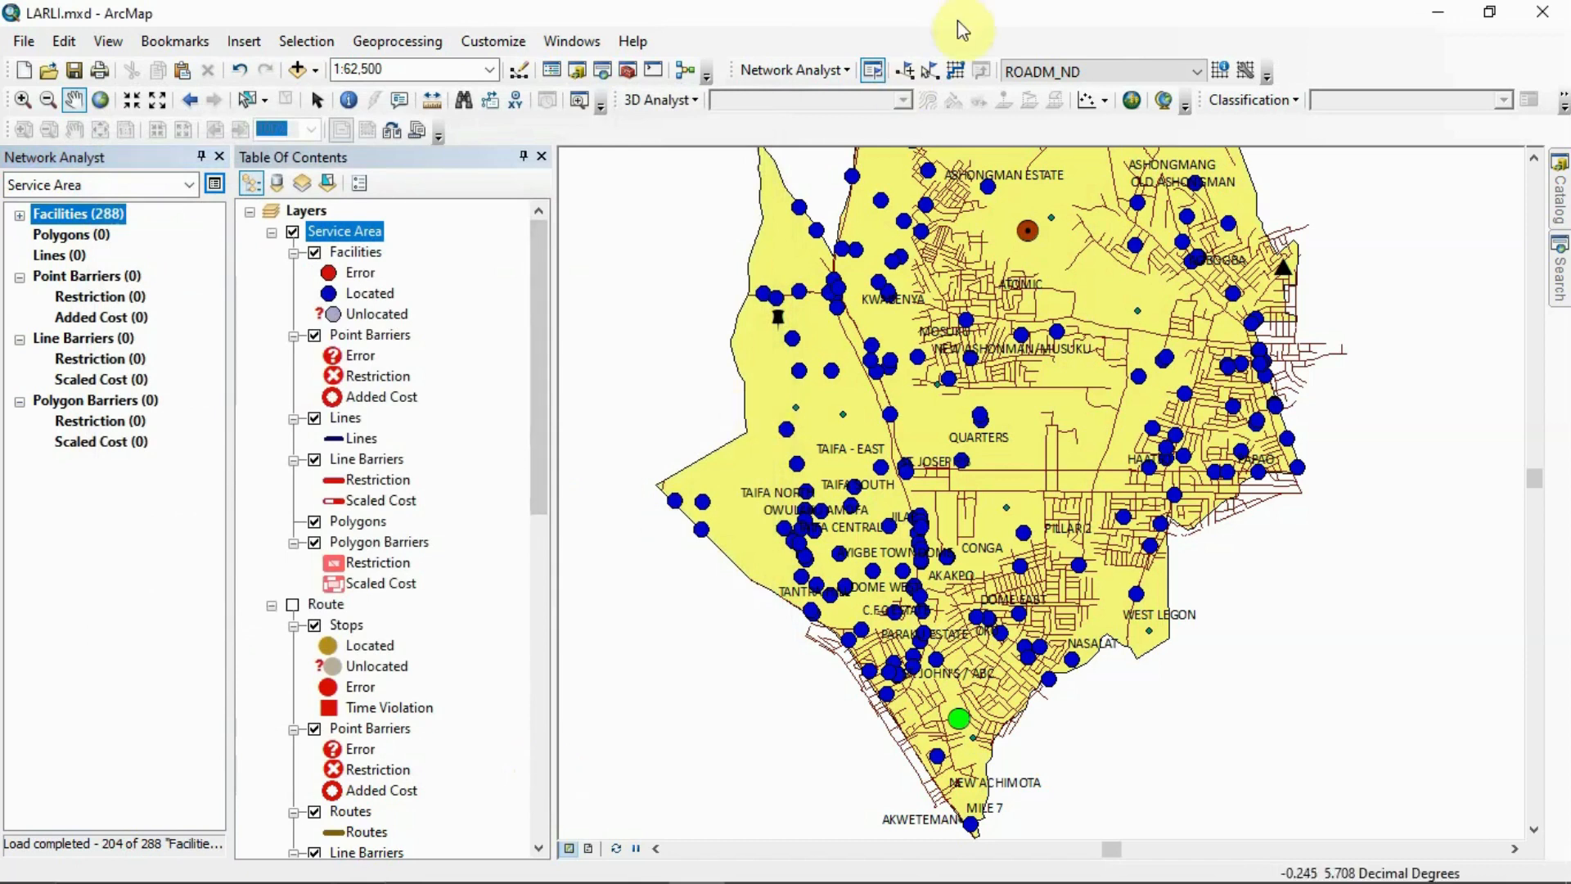
Solve the service area, dismiss the analysis messages, and inspect the resulting polygons on the map and in their expanded list
click(954, 73)
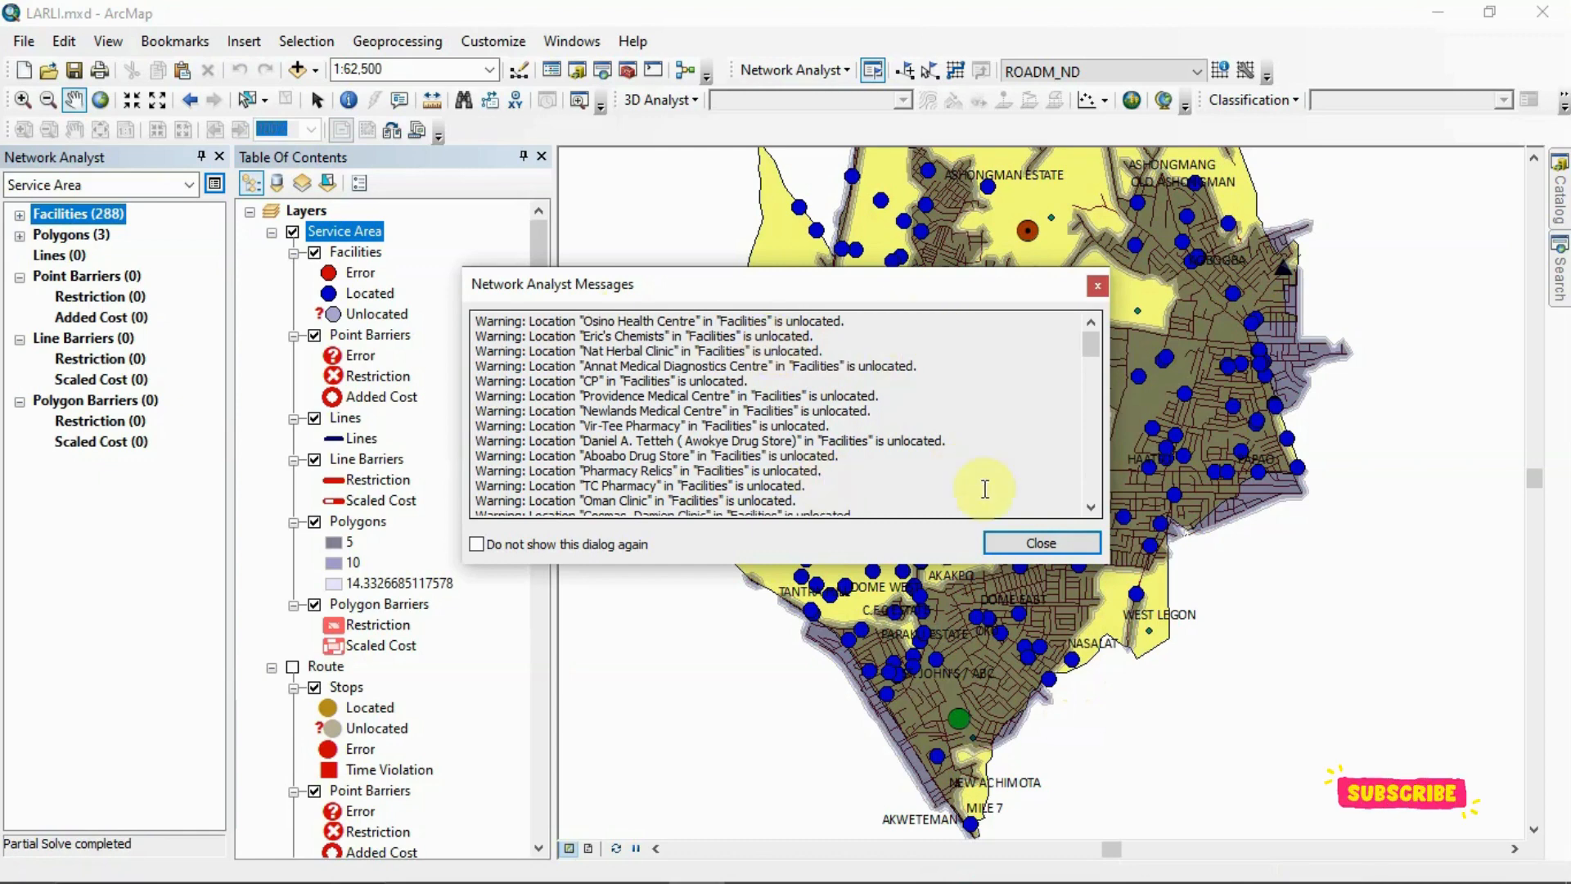
click(1015, 545)
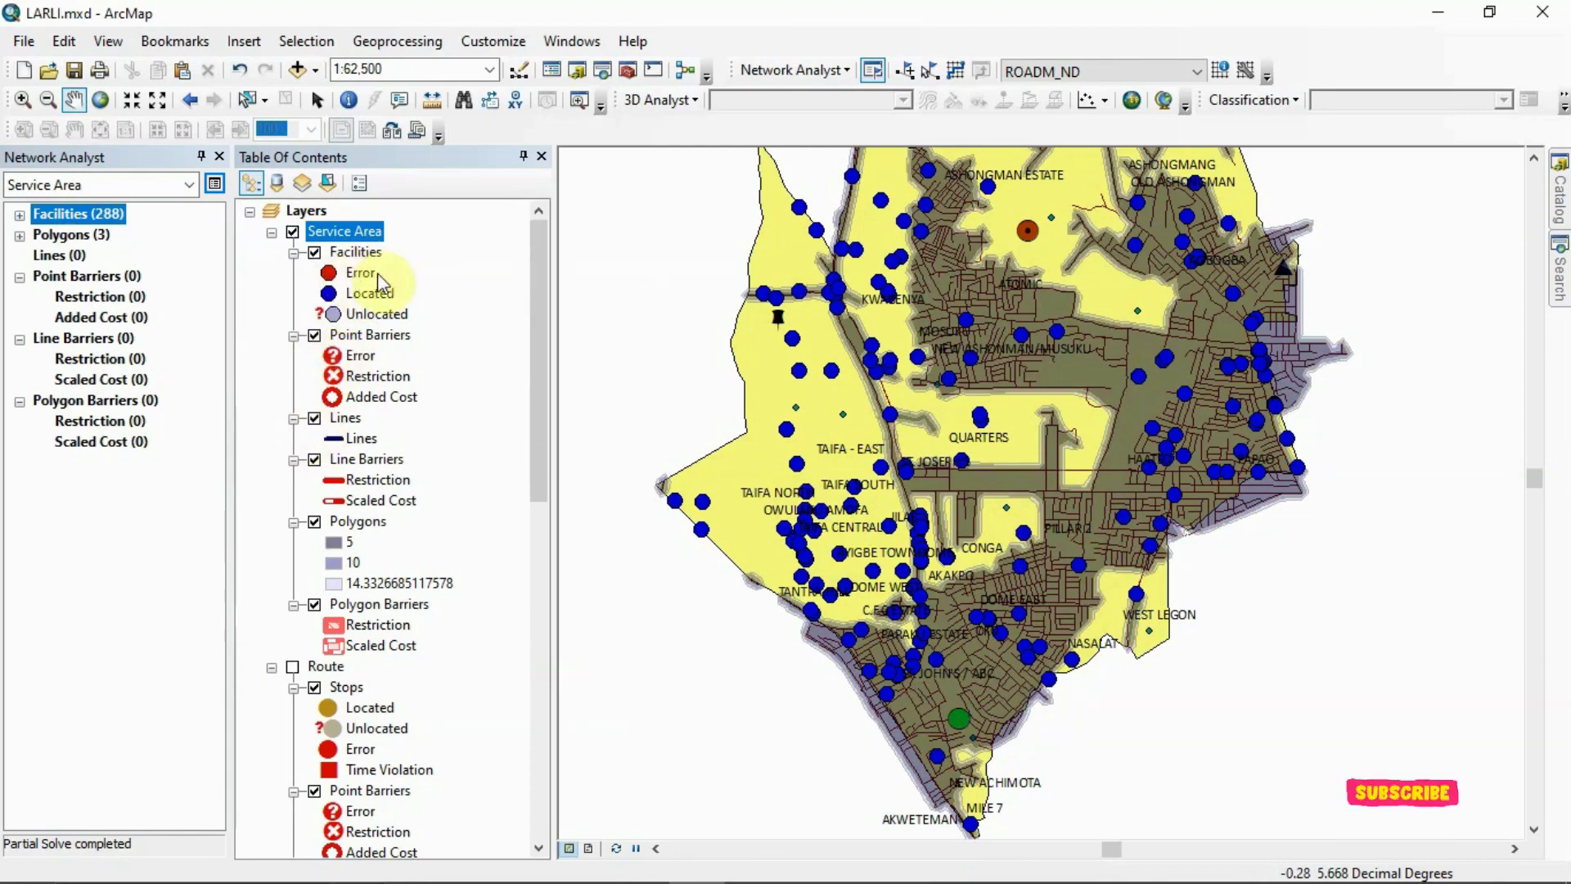
click(536, 309)
drag(935, 335, 880, 475)
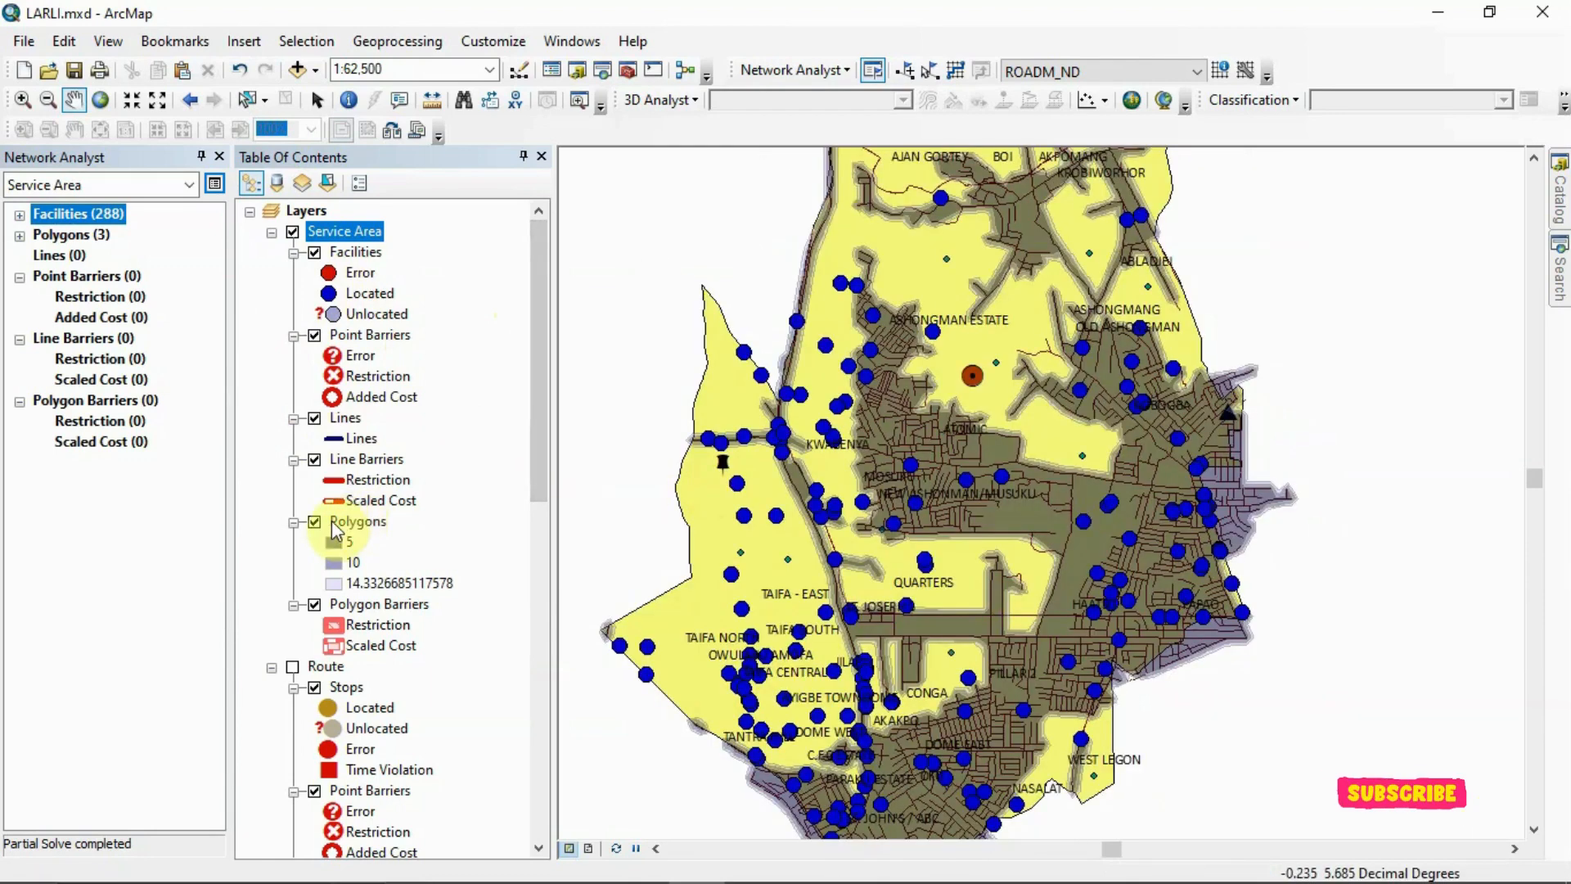
click(19, 234)
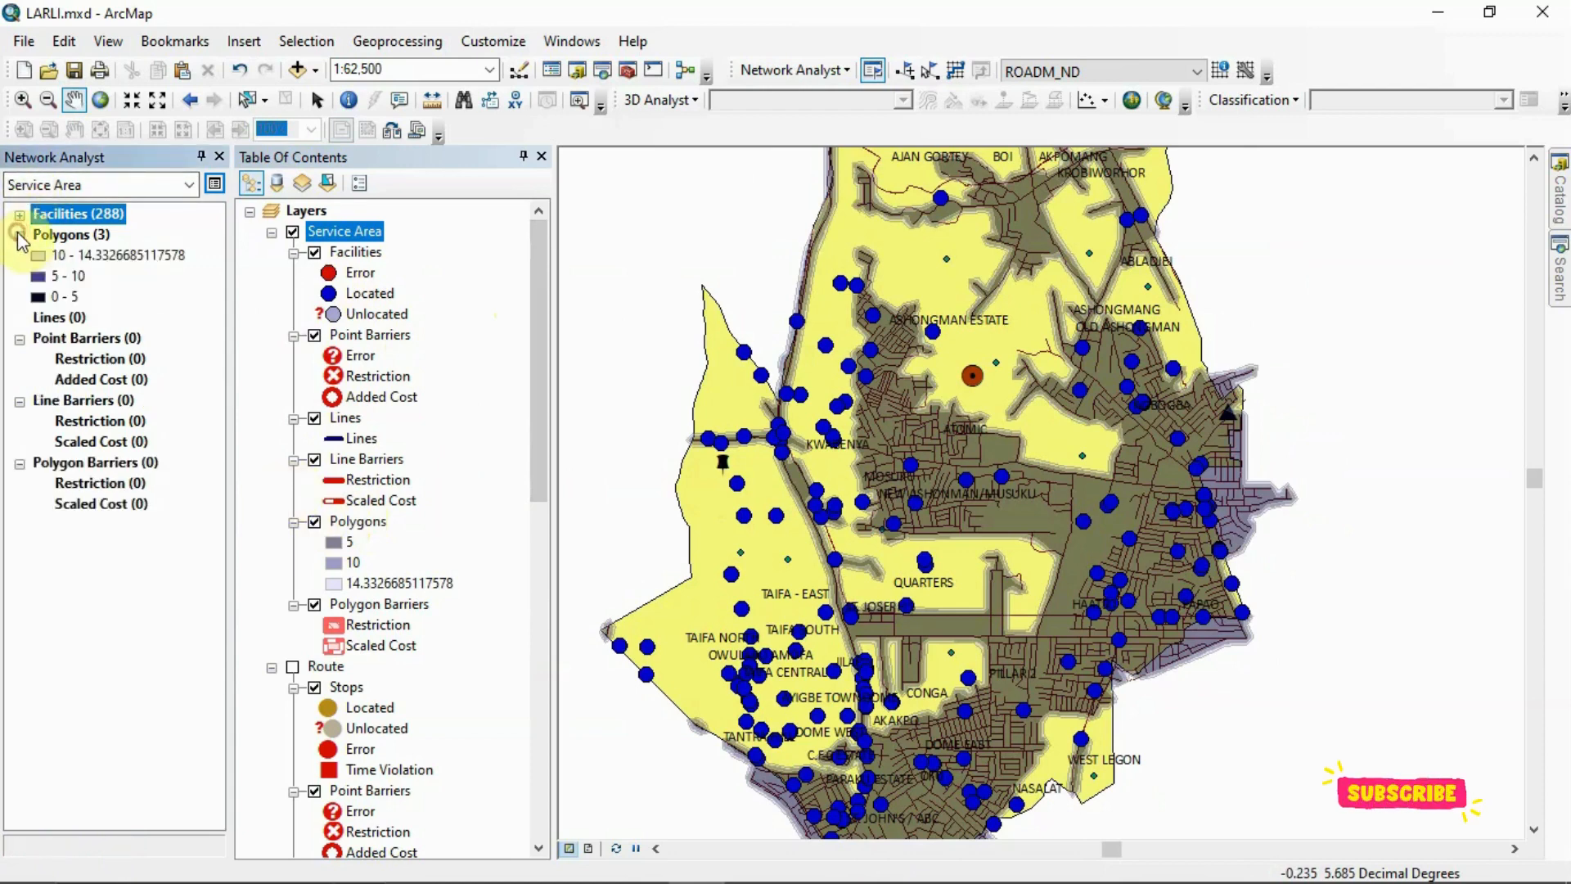
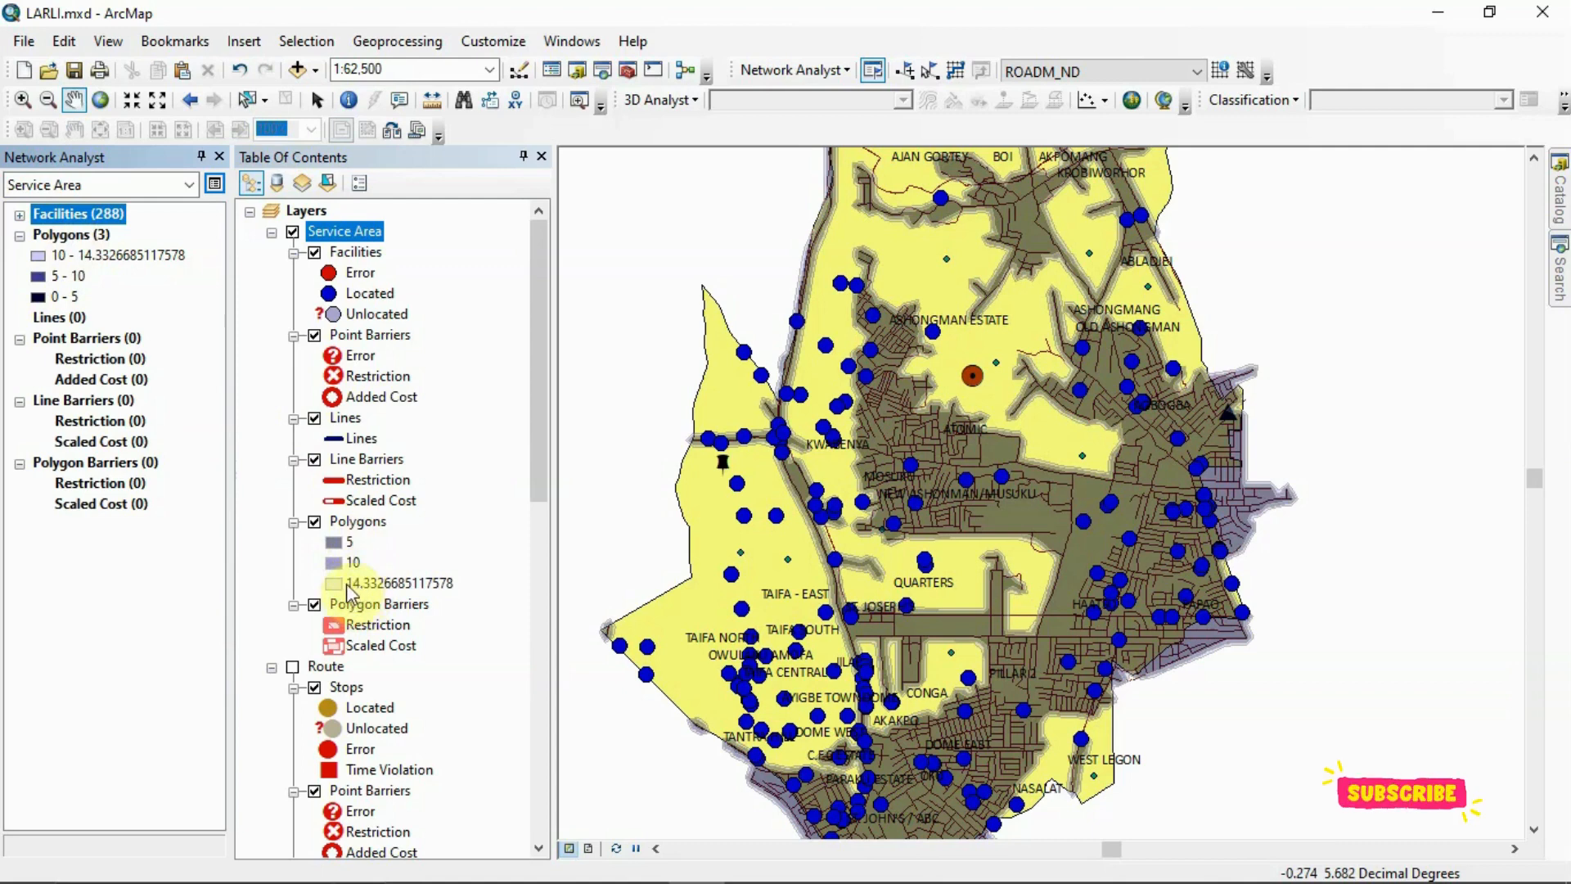
Recolour the Service Area polygons' ToBreak categories with the green-yellow-red colour ramp and accept the layer properties
right_click(361, 529)
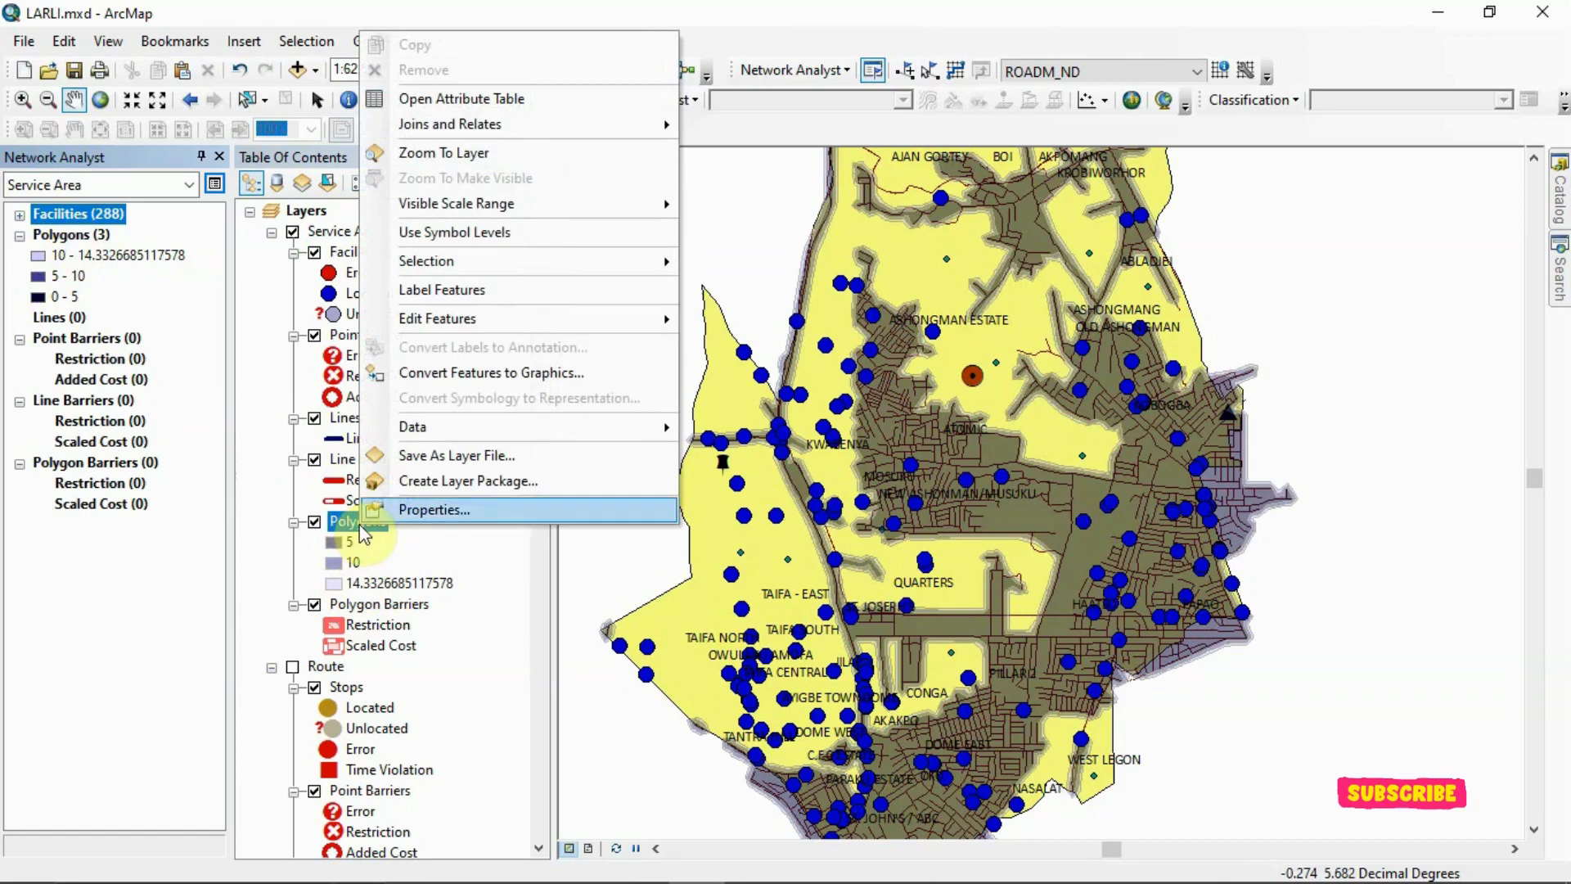
click(456, 510)
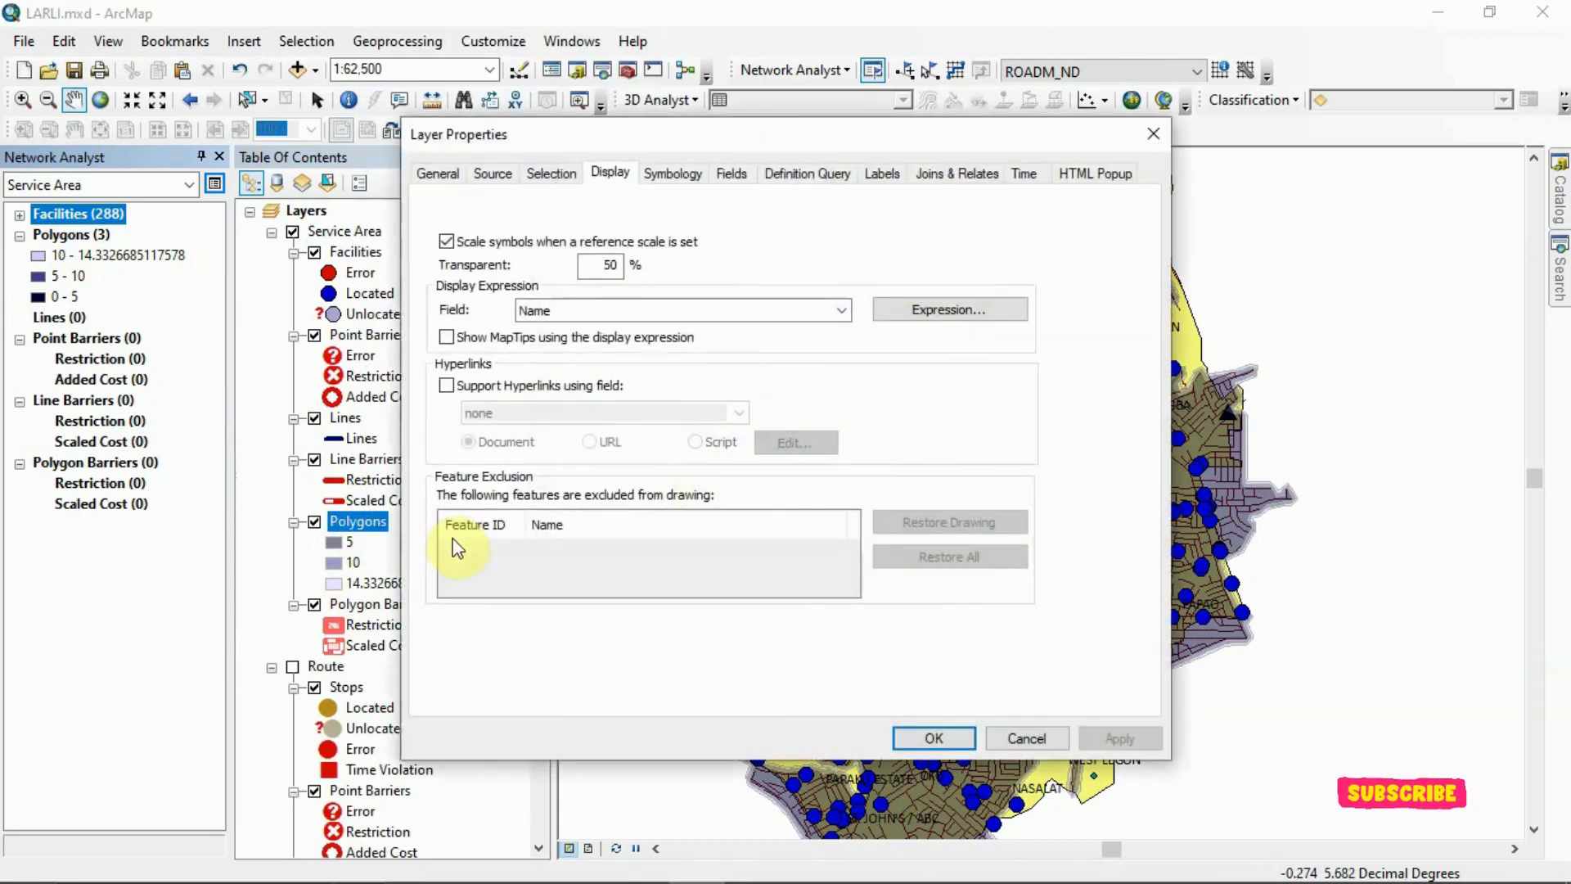
click(690, 174)
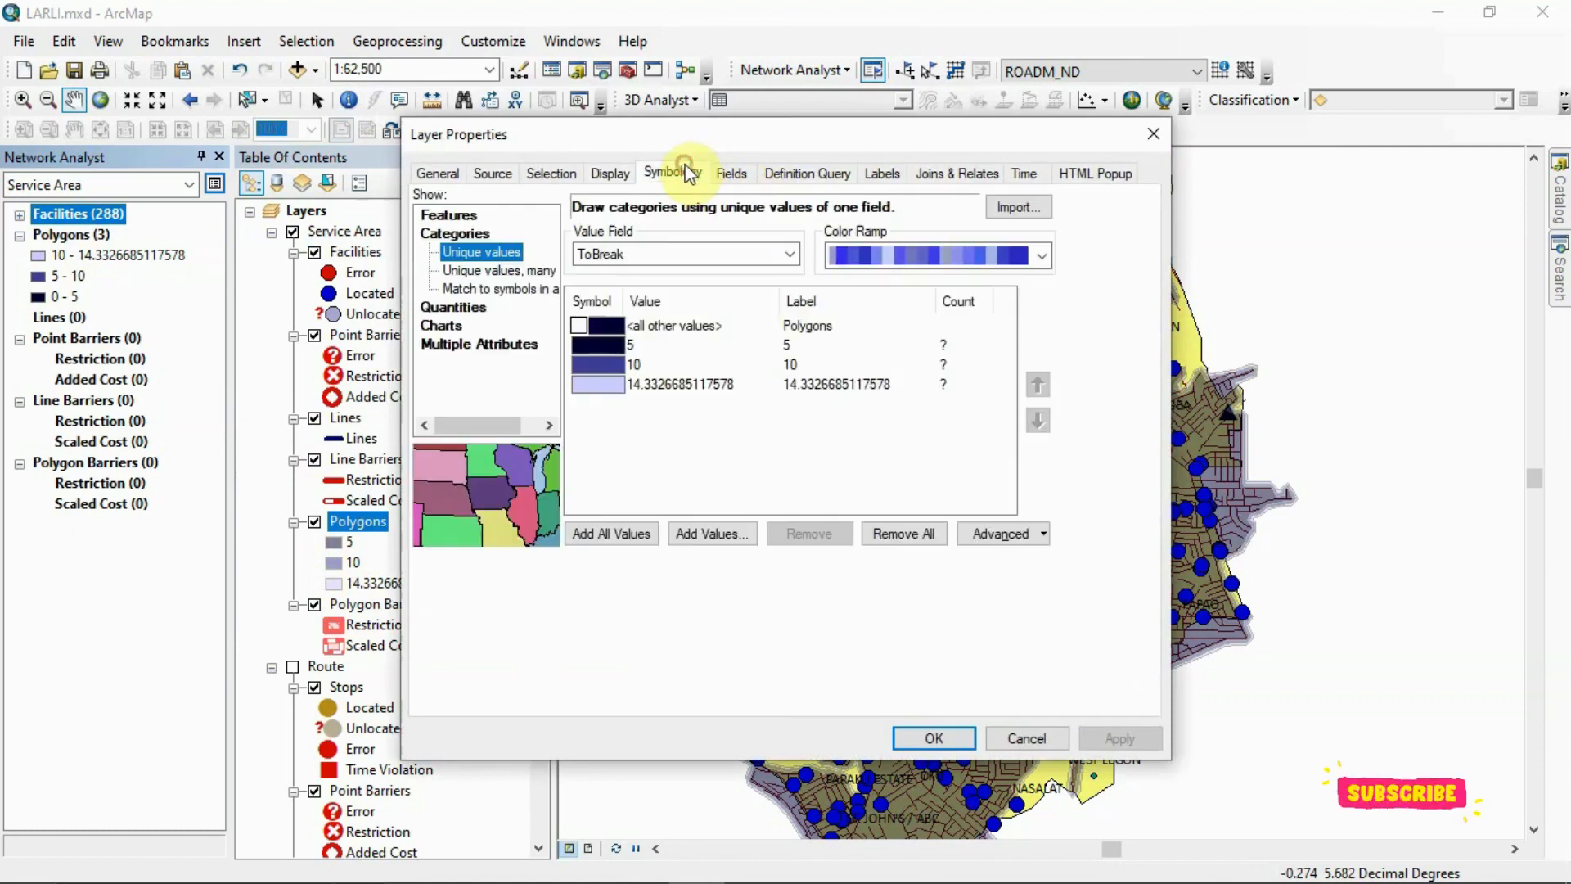
click(1043, 262)
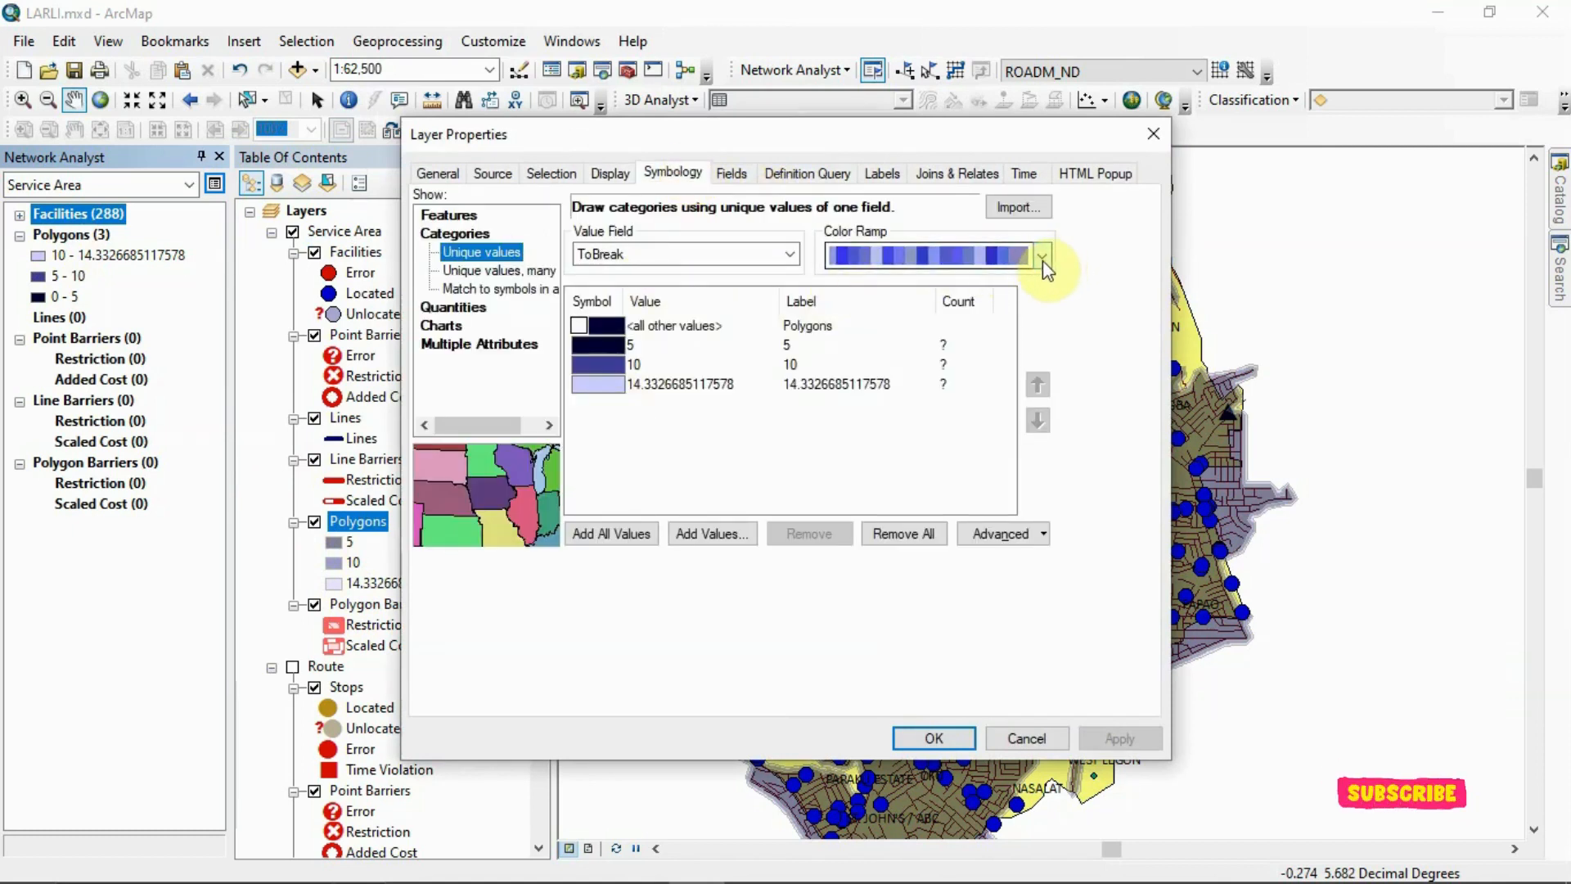
click(1043, 263)
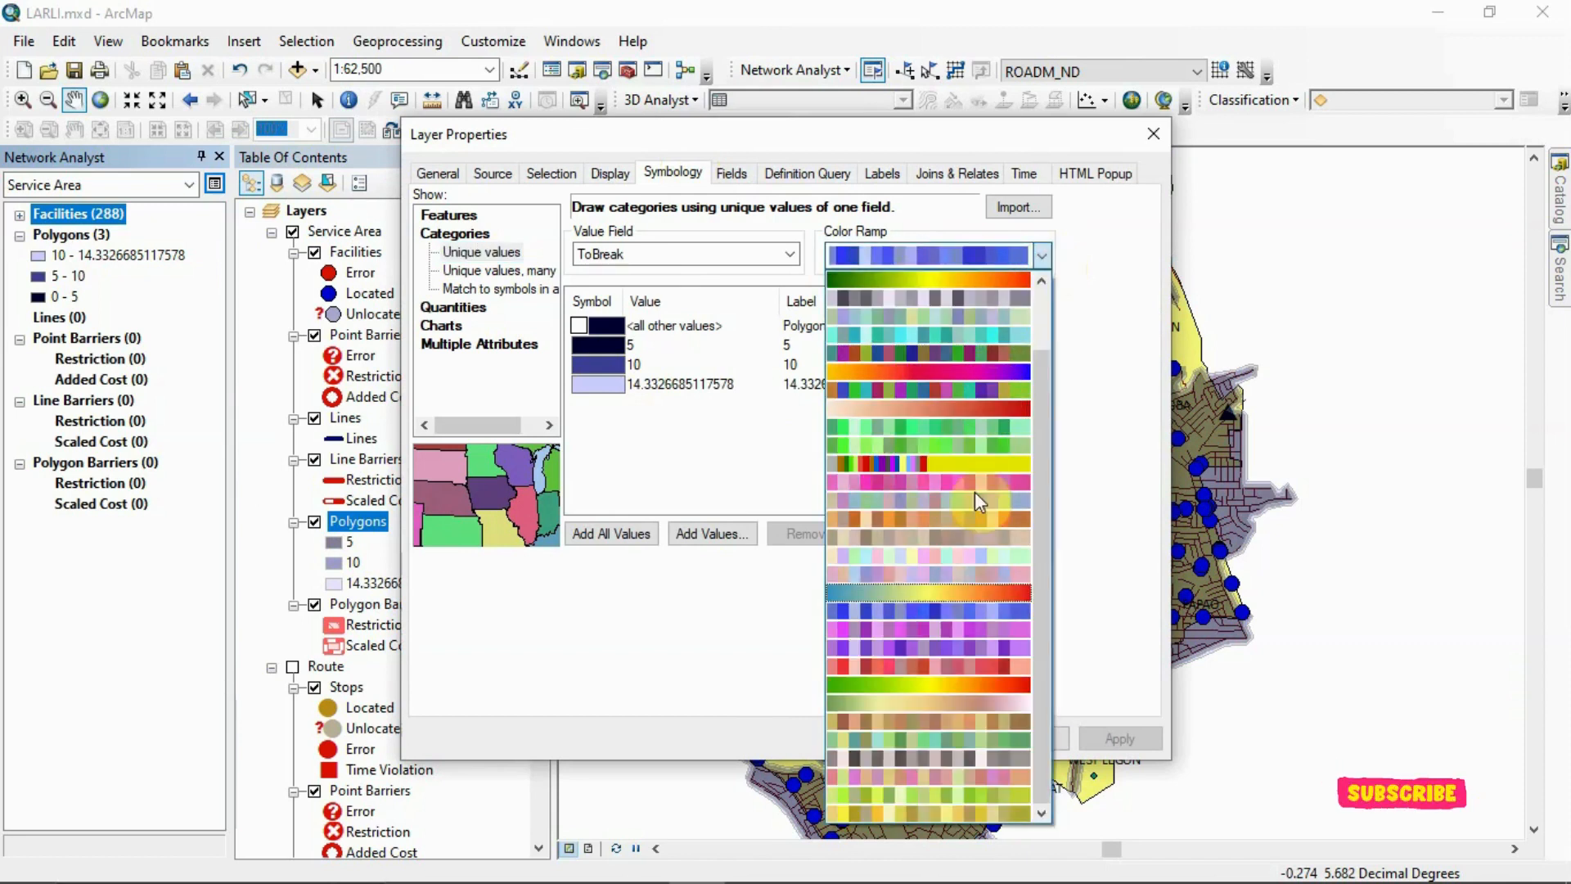
click(974, 686)
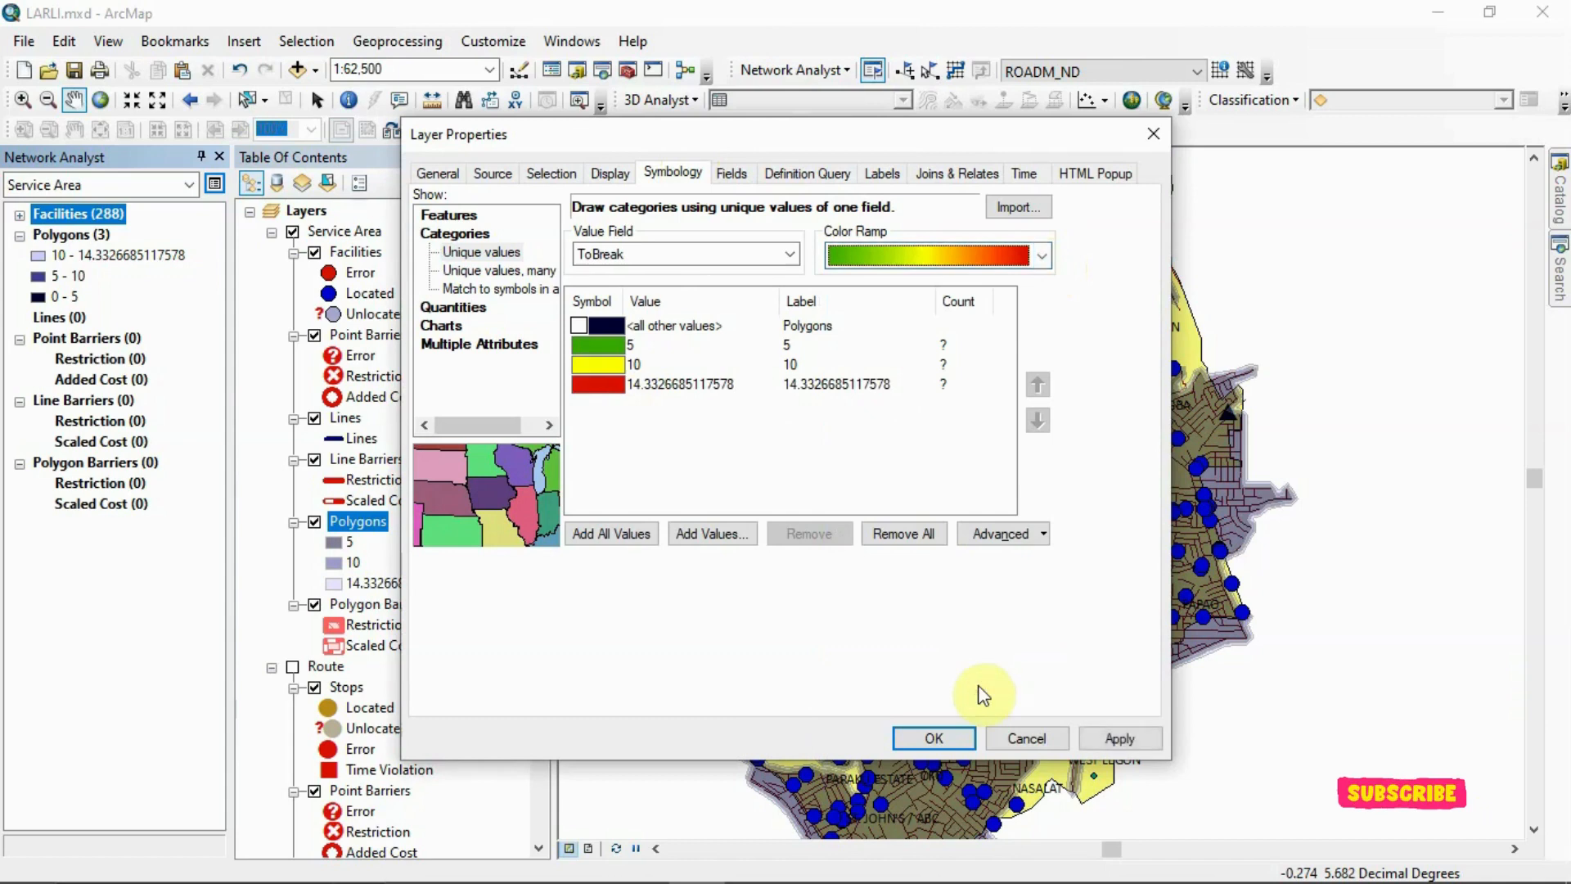
click(946, 734)
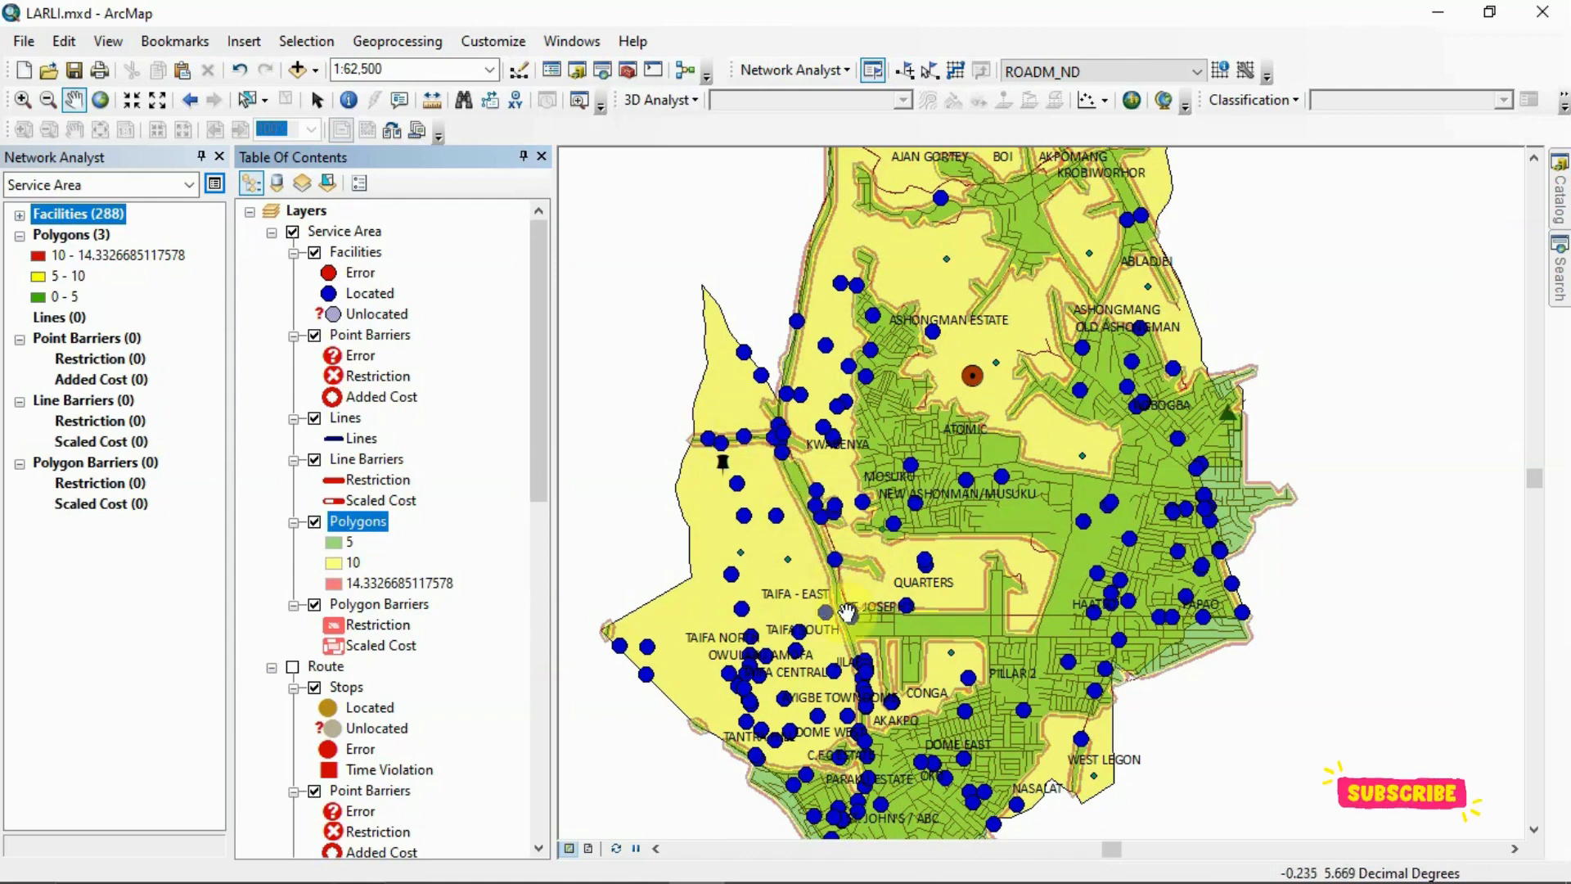
Examine at closer and wider map scales how the recoloured service area polygons cover the communities and healthcare facilities
drag(896, 600, 890, 605)
right_click(896, 600)
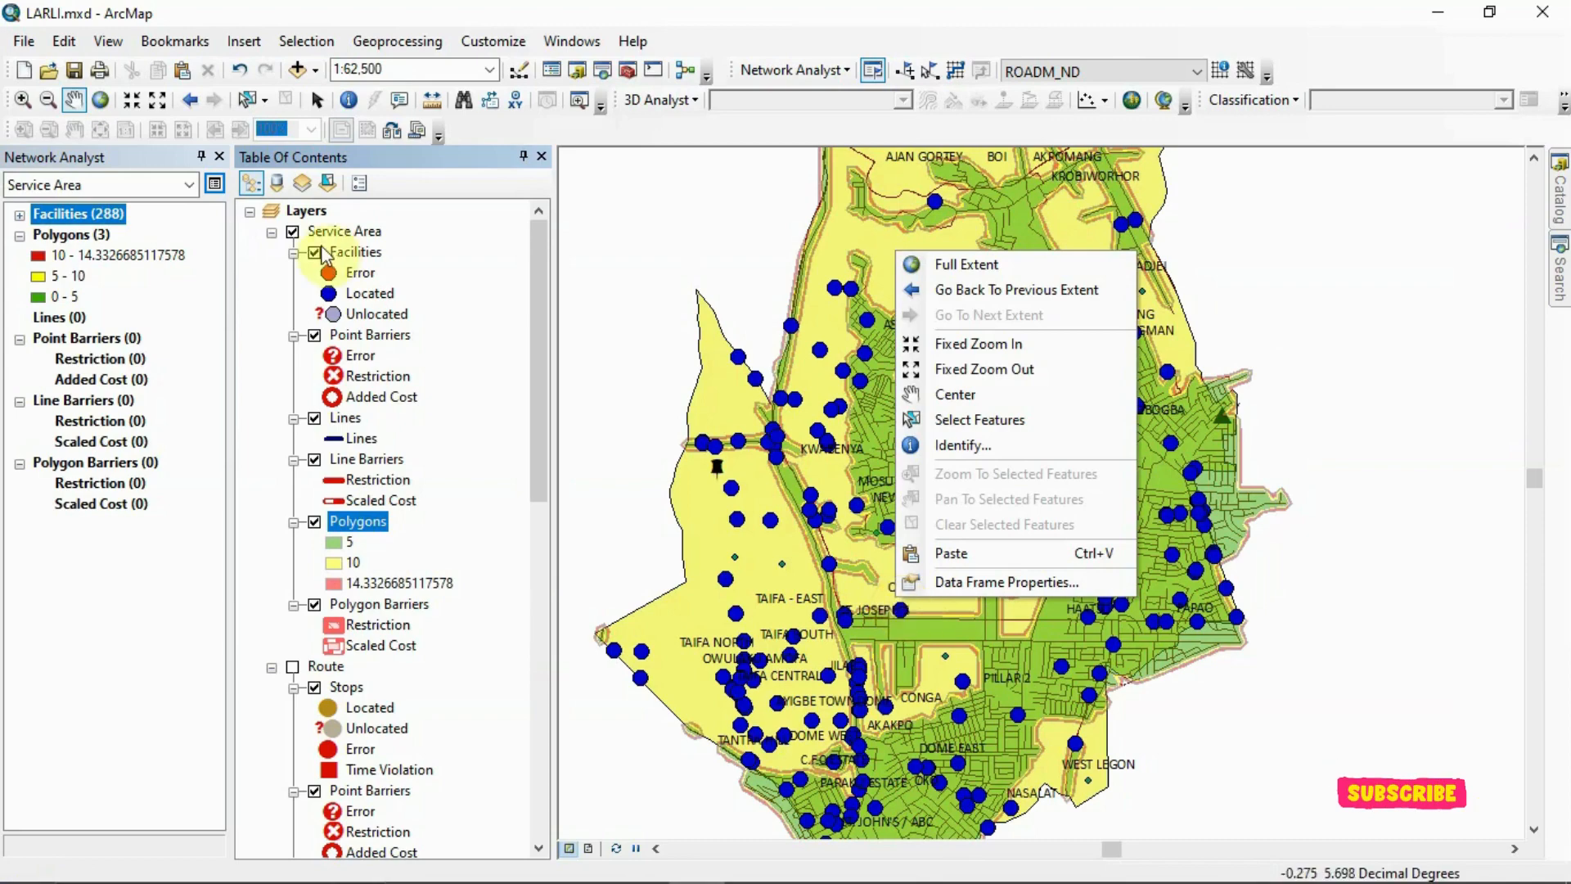
click(141, 106)
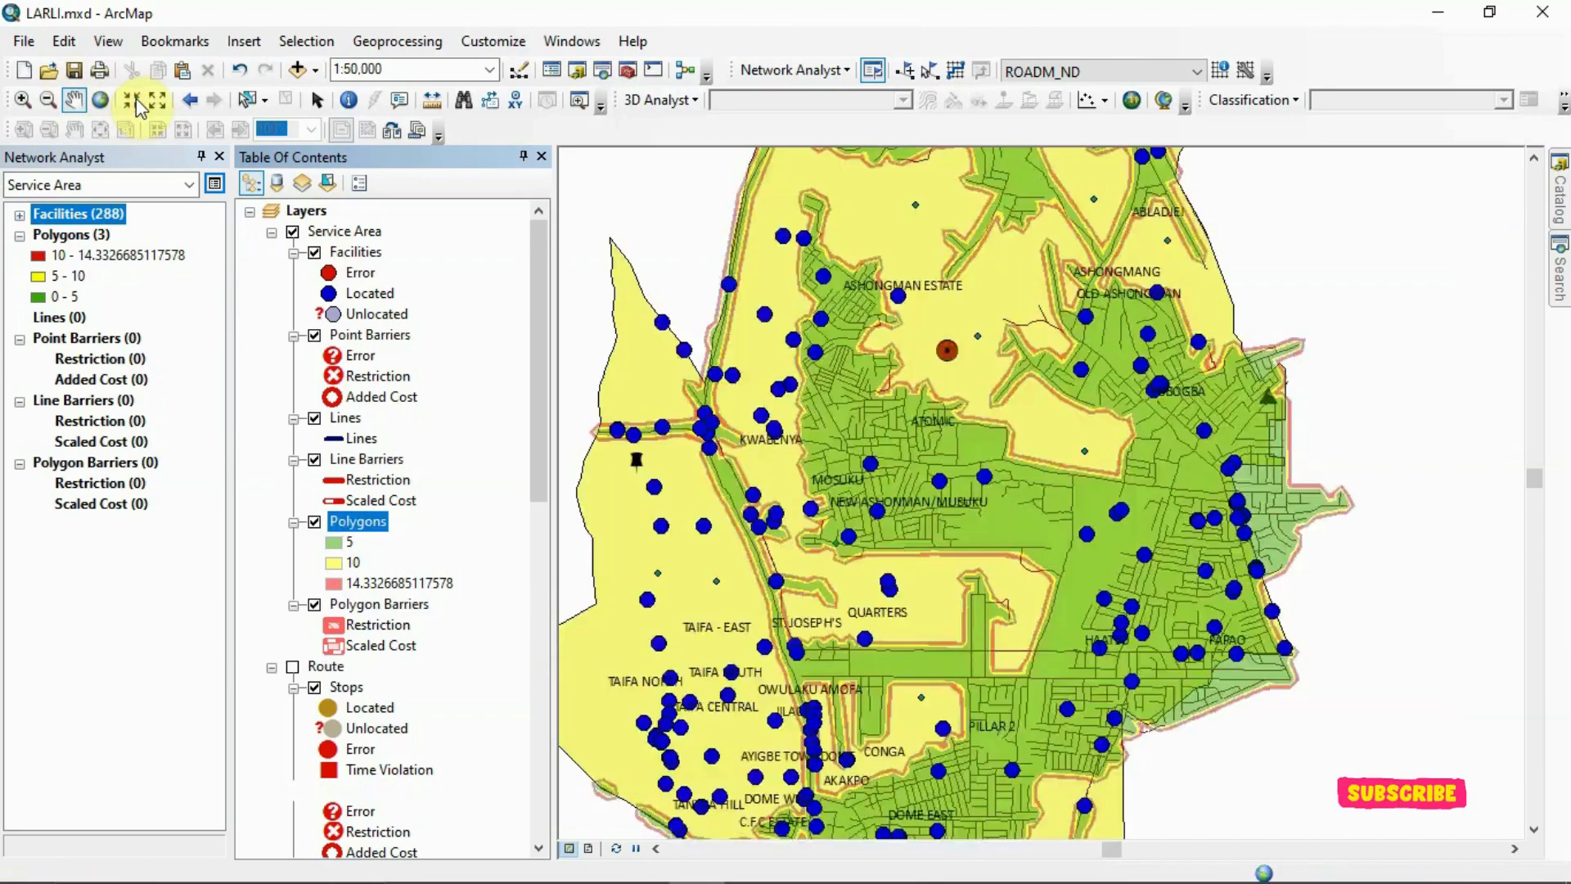
click(128, 100)
click(141, 106)
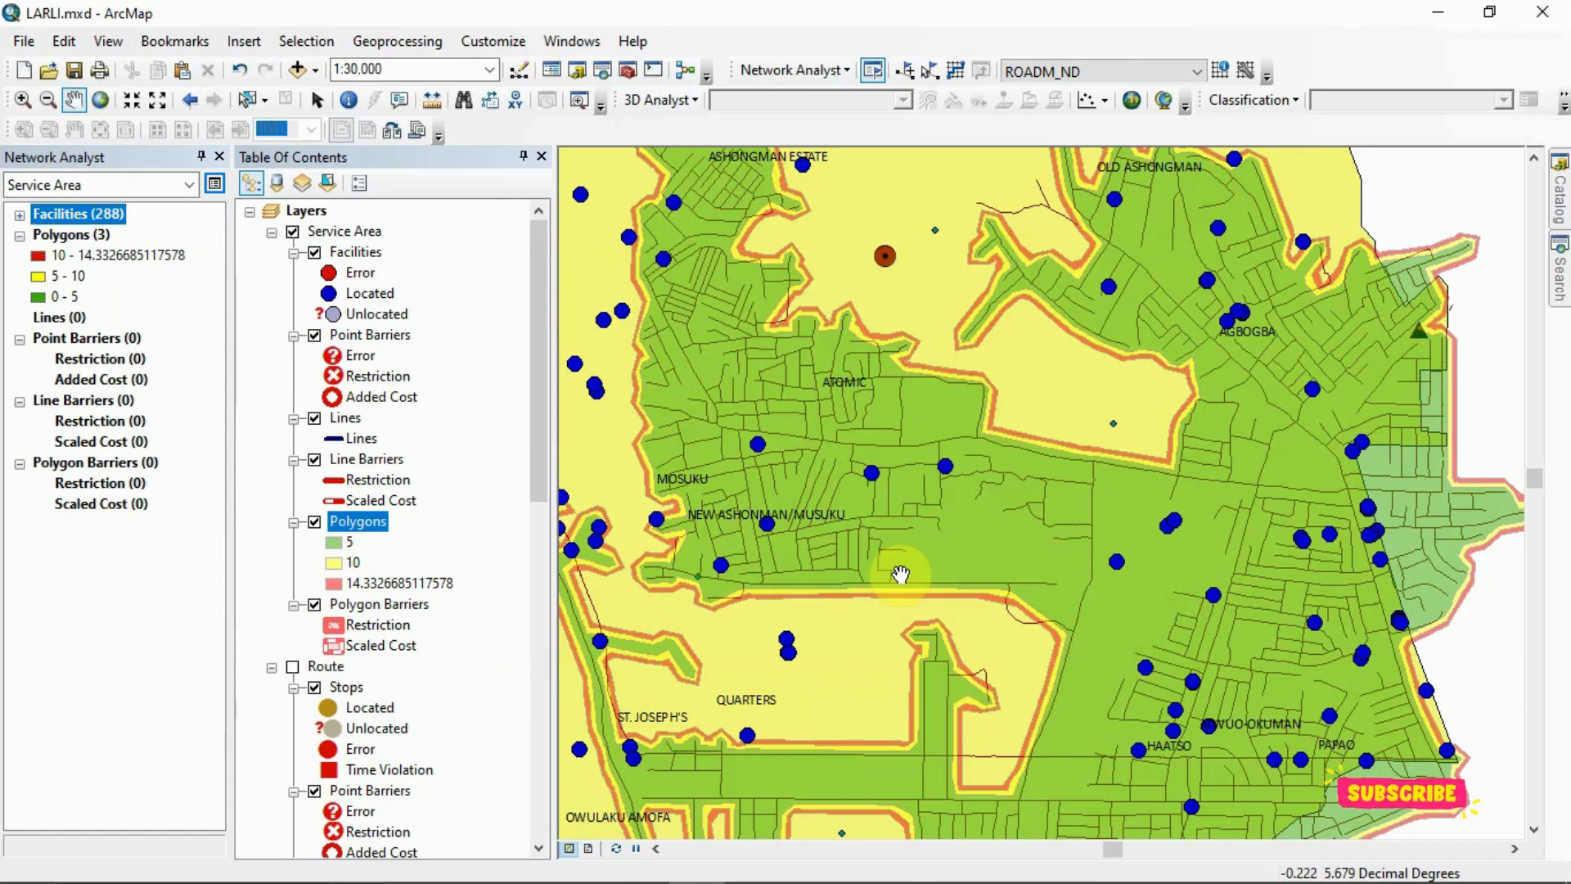
click(158, 108)
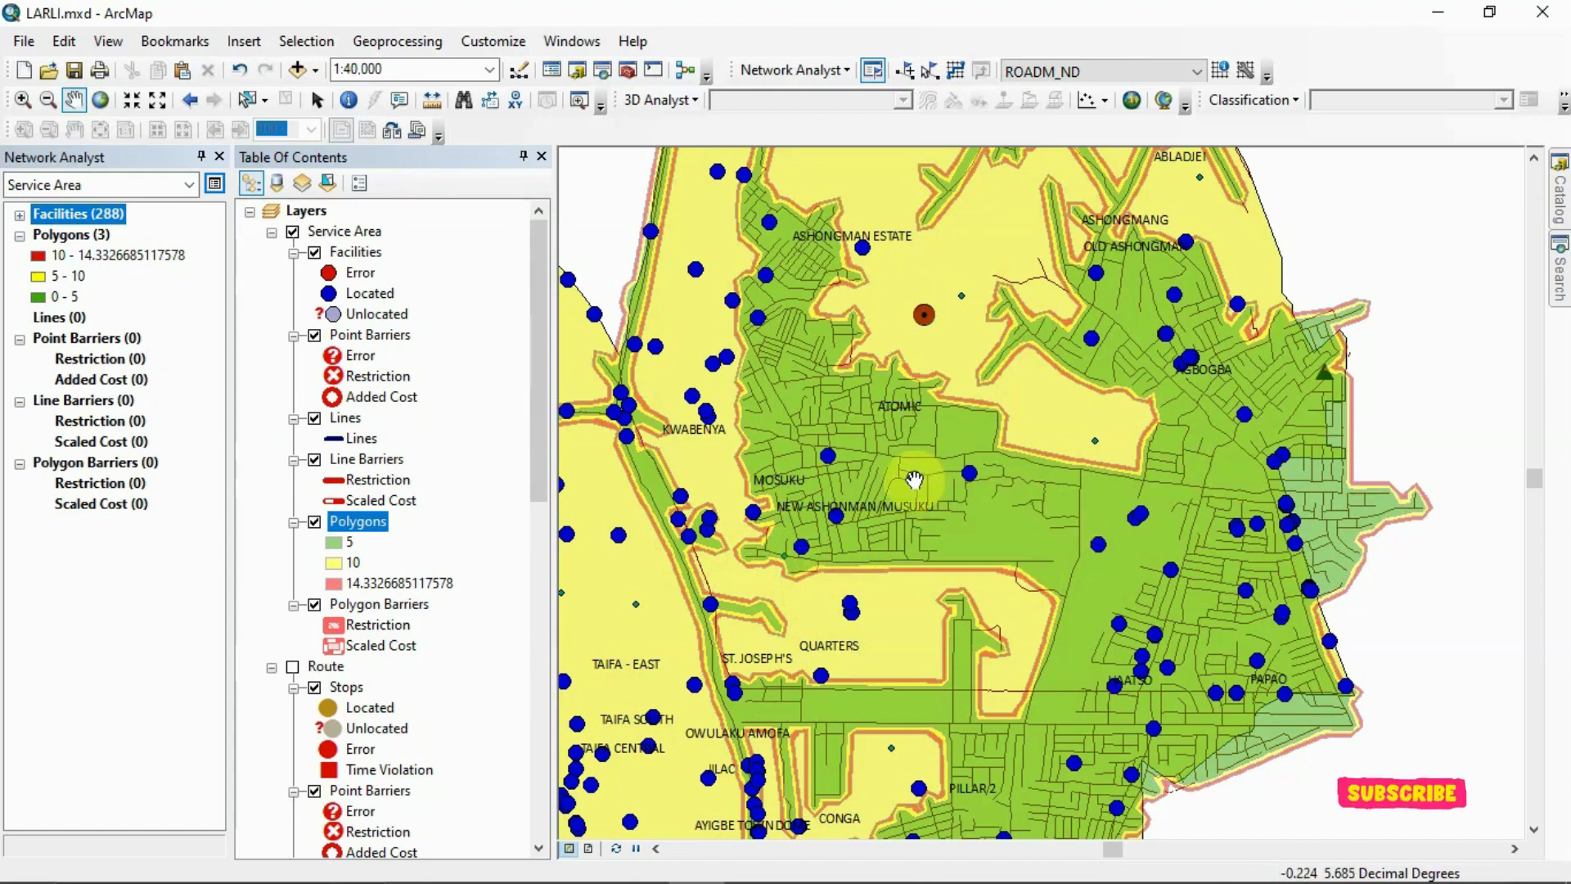
click(158, 108)
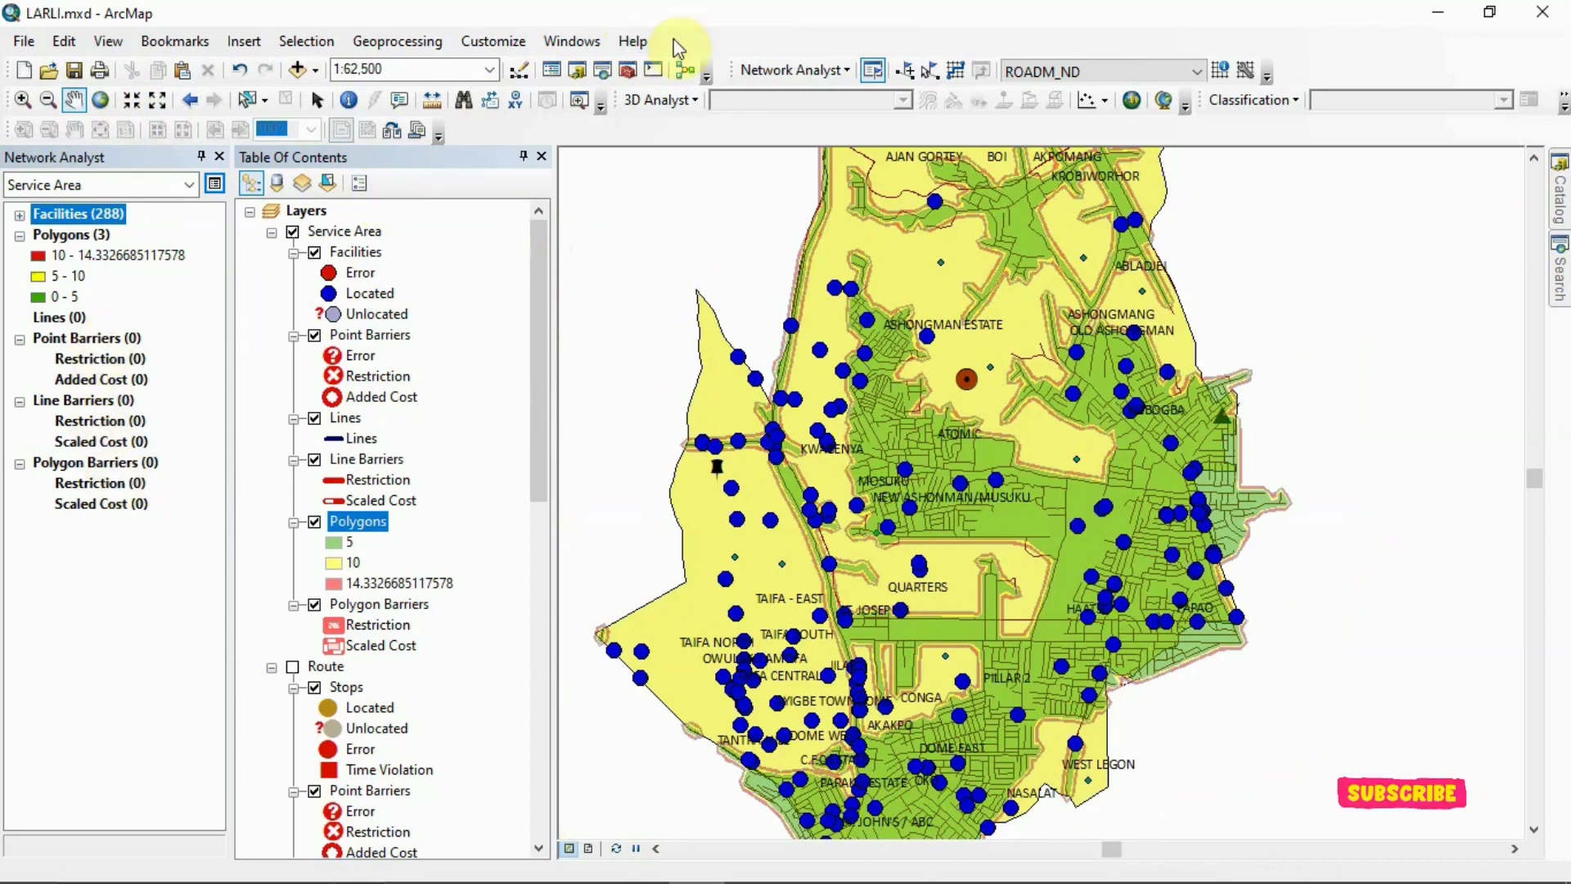
Create a new closest facility analysis layer and hide the Service Area layer on the map
click(815, 70)
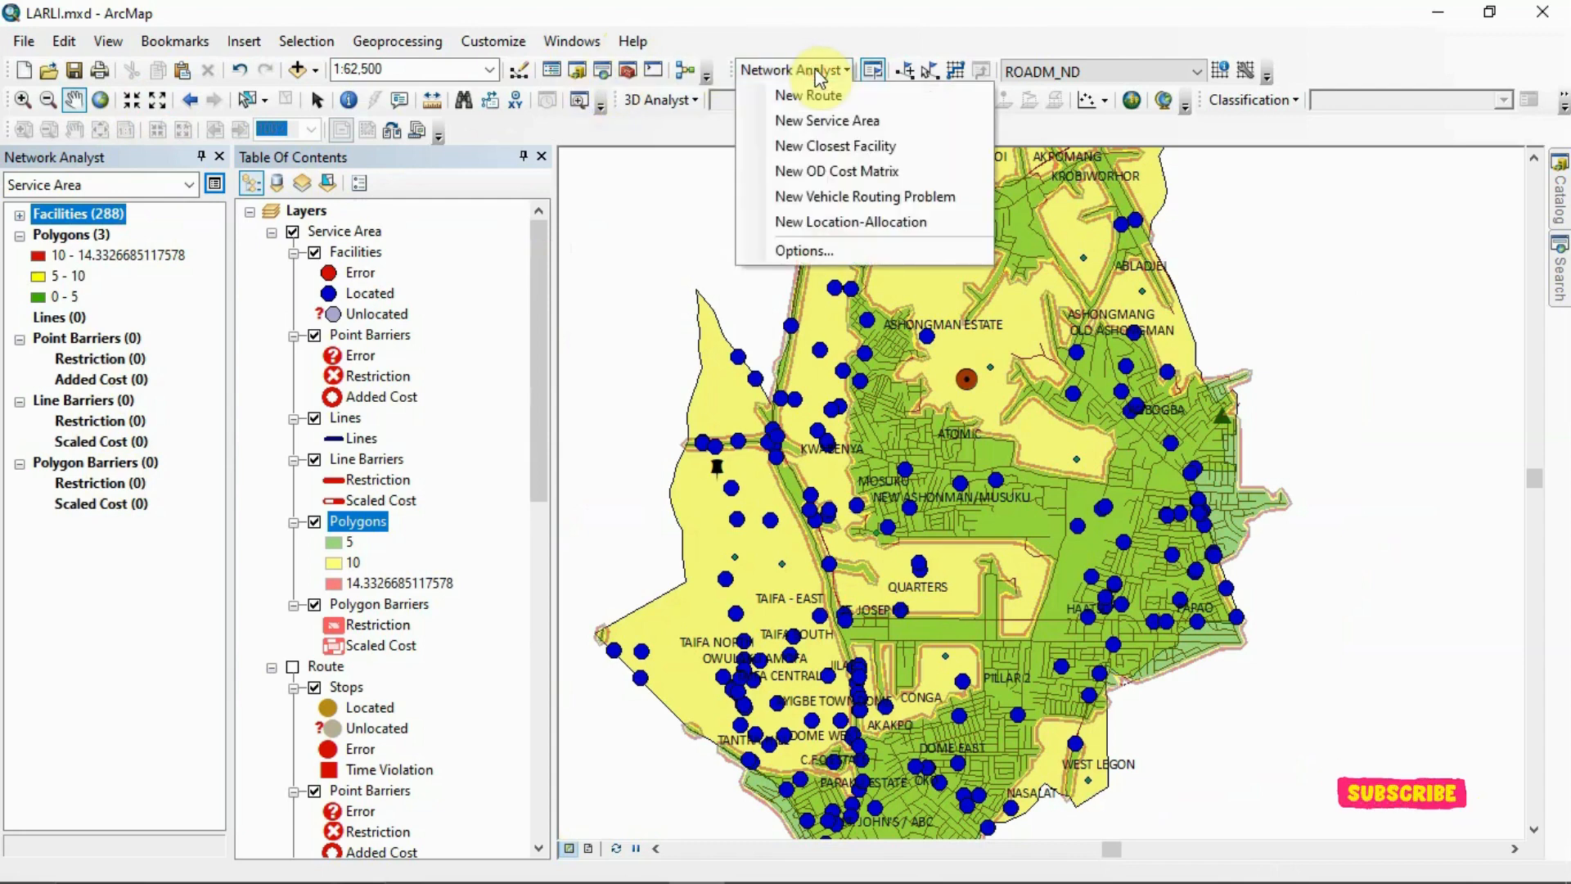
click(822, 150)
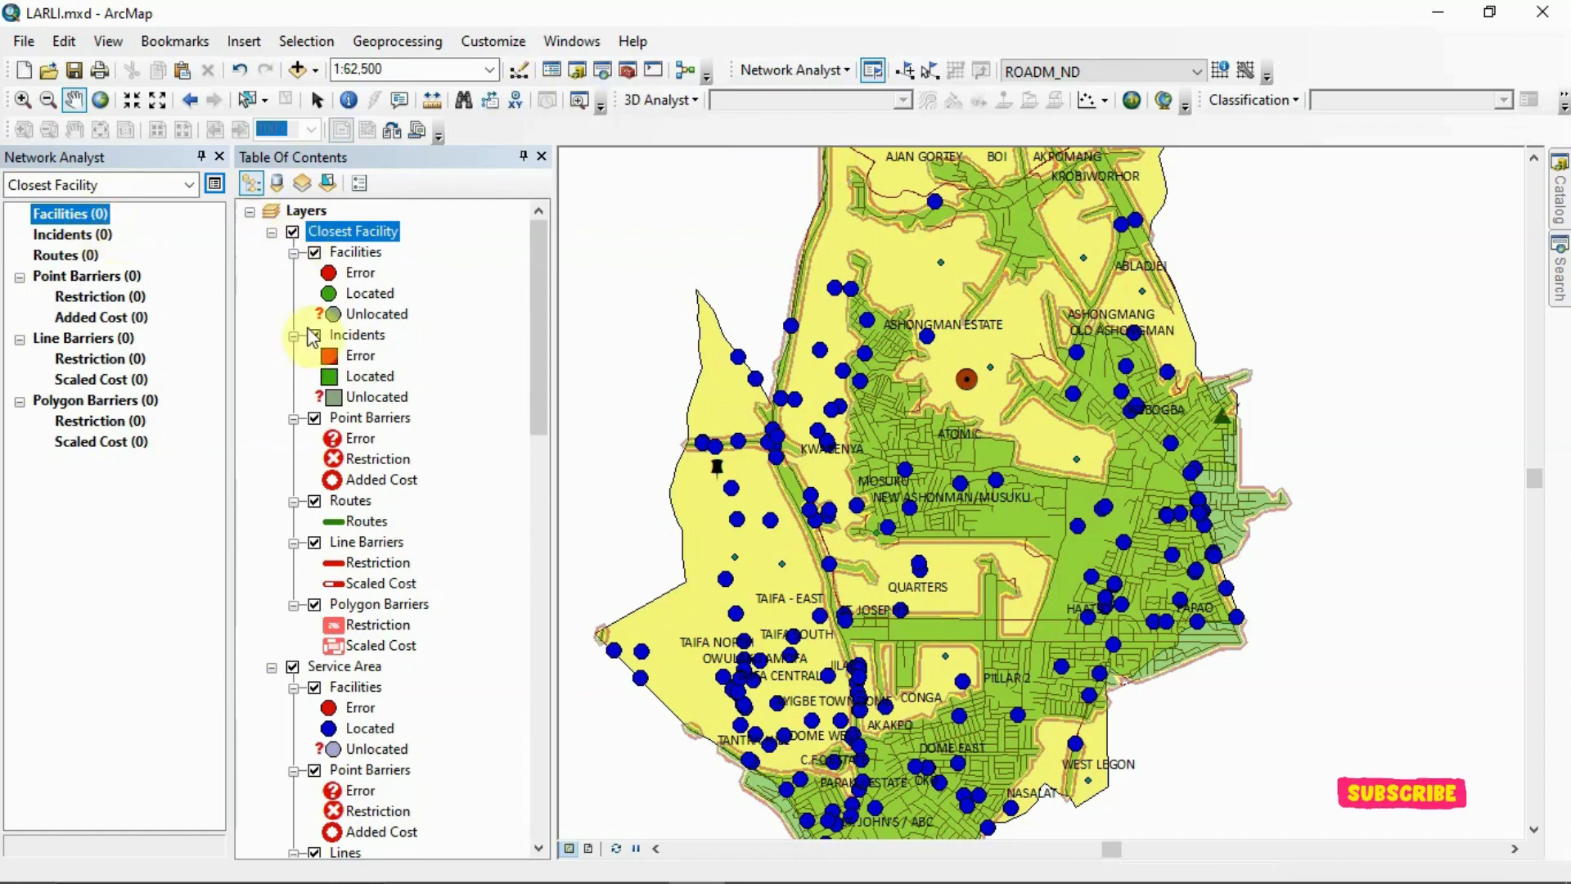
click(293, 668)
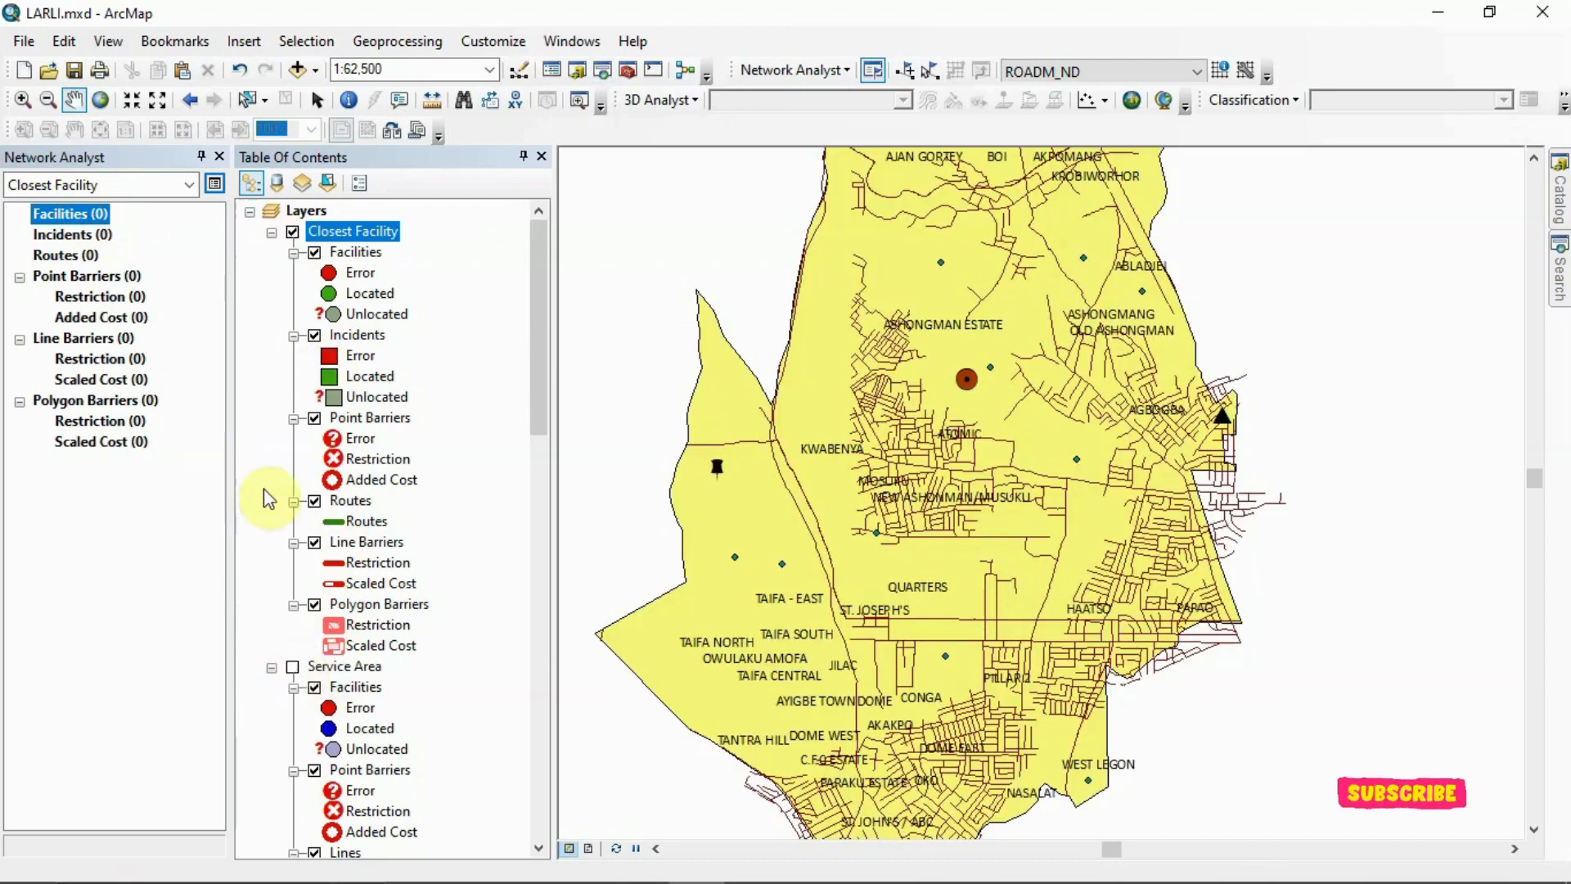
Load the Existing healthcare facilities points as the facilities of the closest facility analysis
right_click(103, 223)
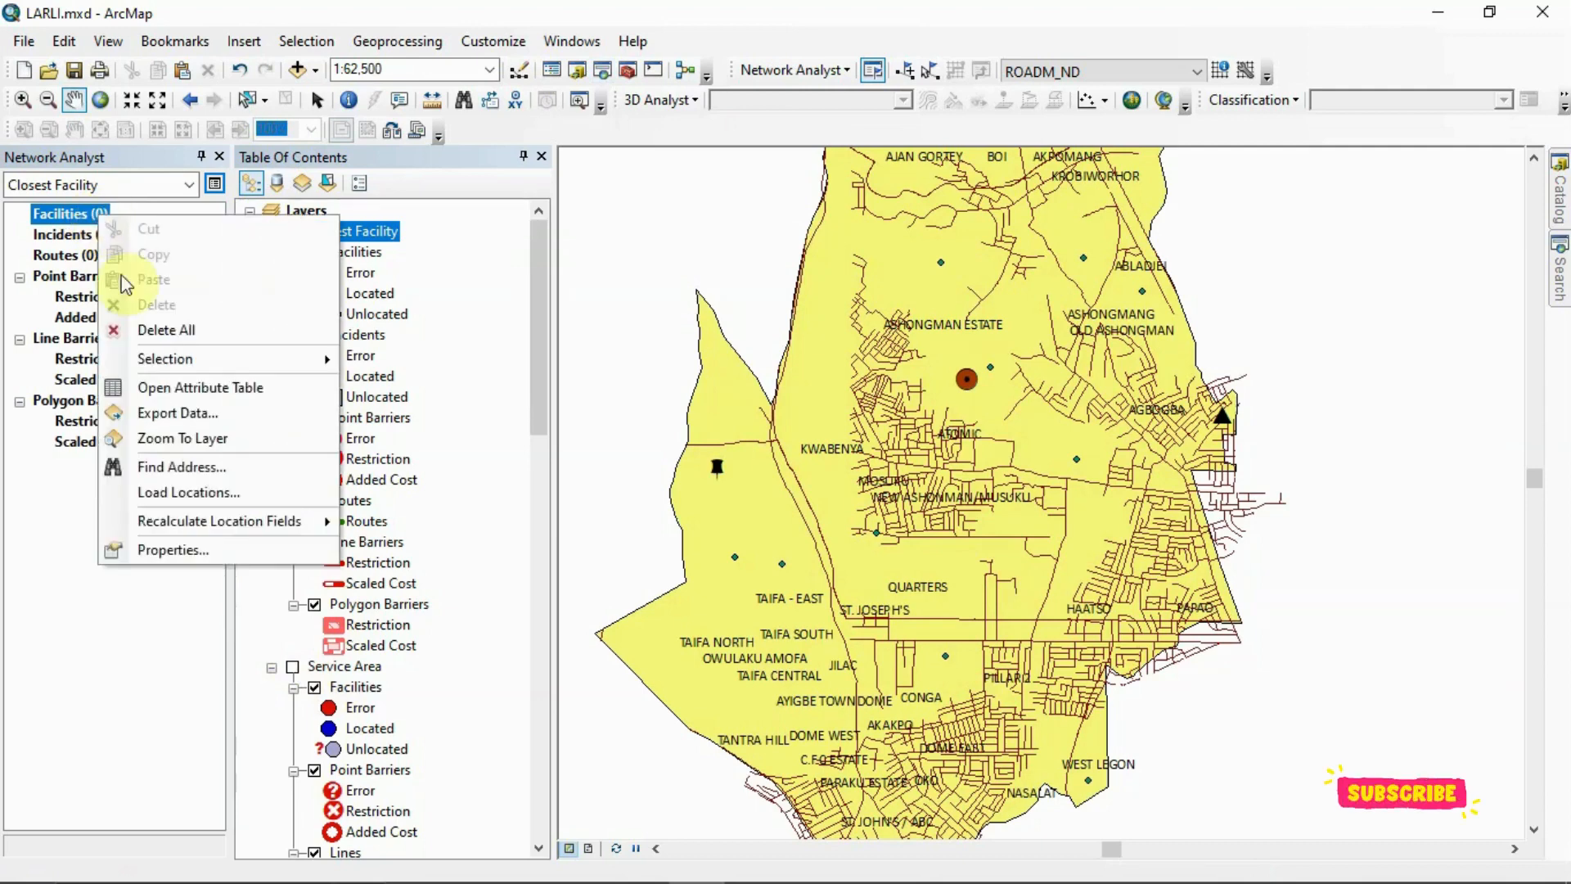
click(214, 493)
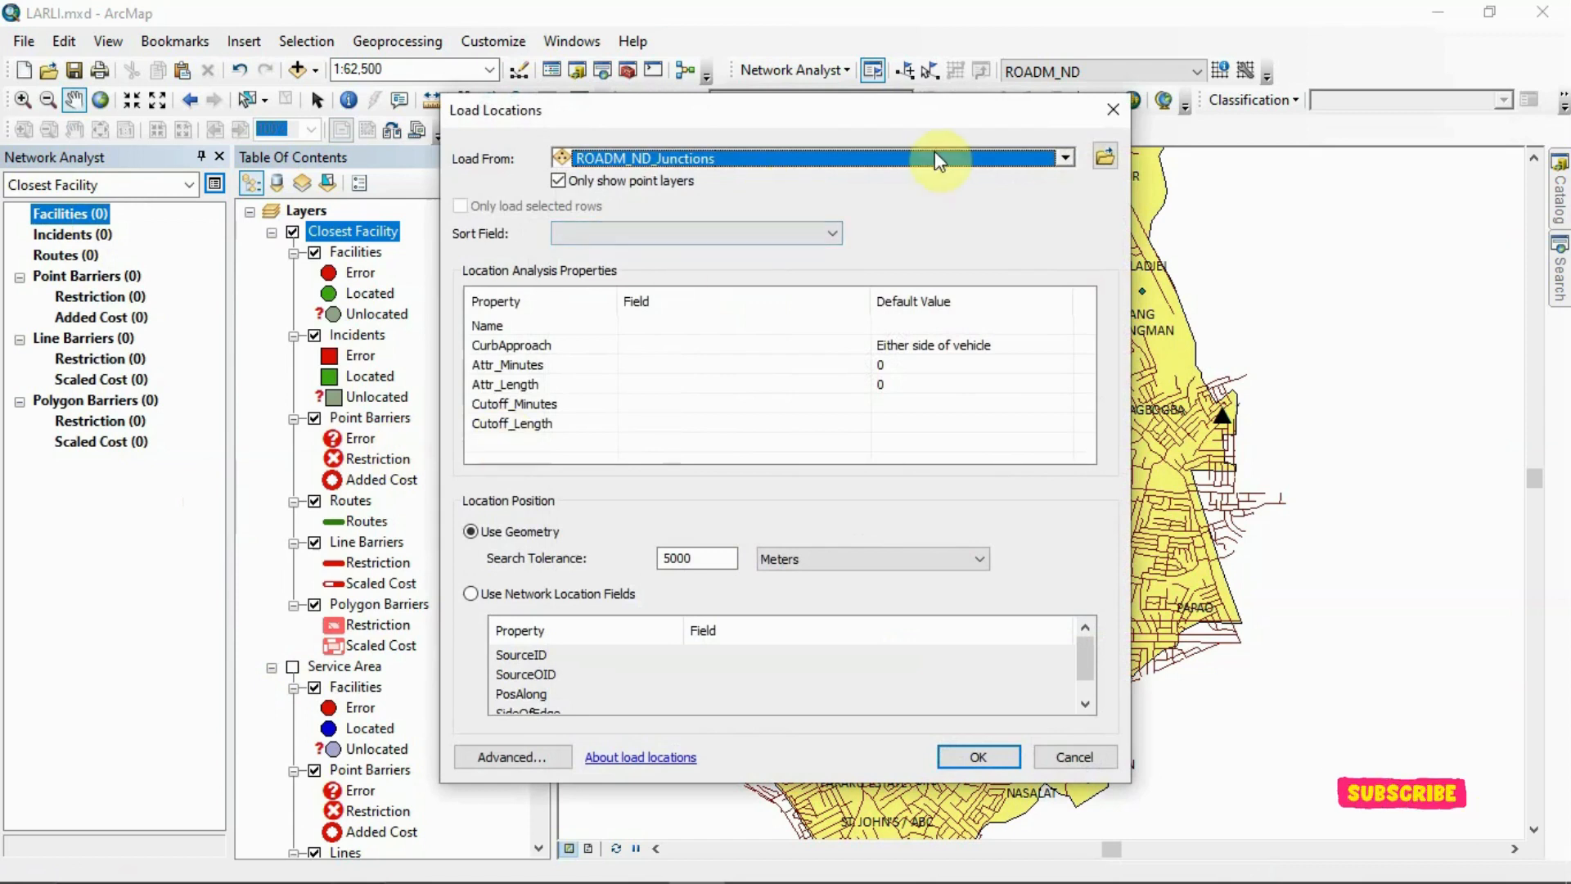
click(1065, 164)
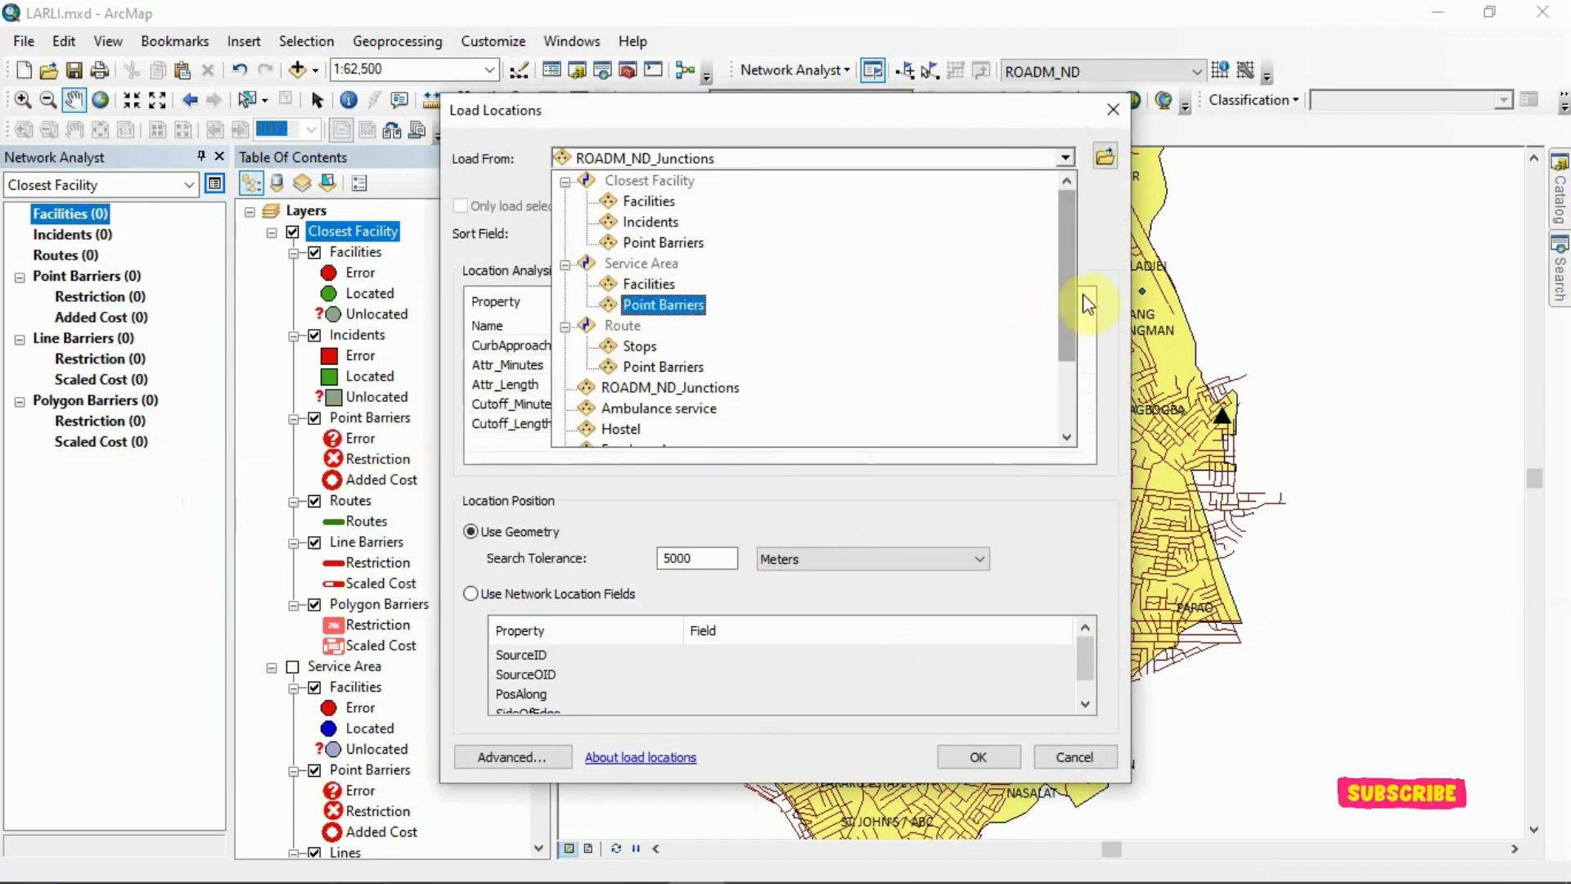
drag(1064, 316, 1075, 386)
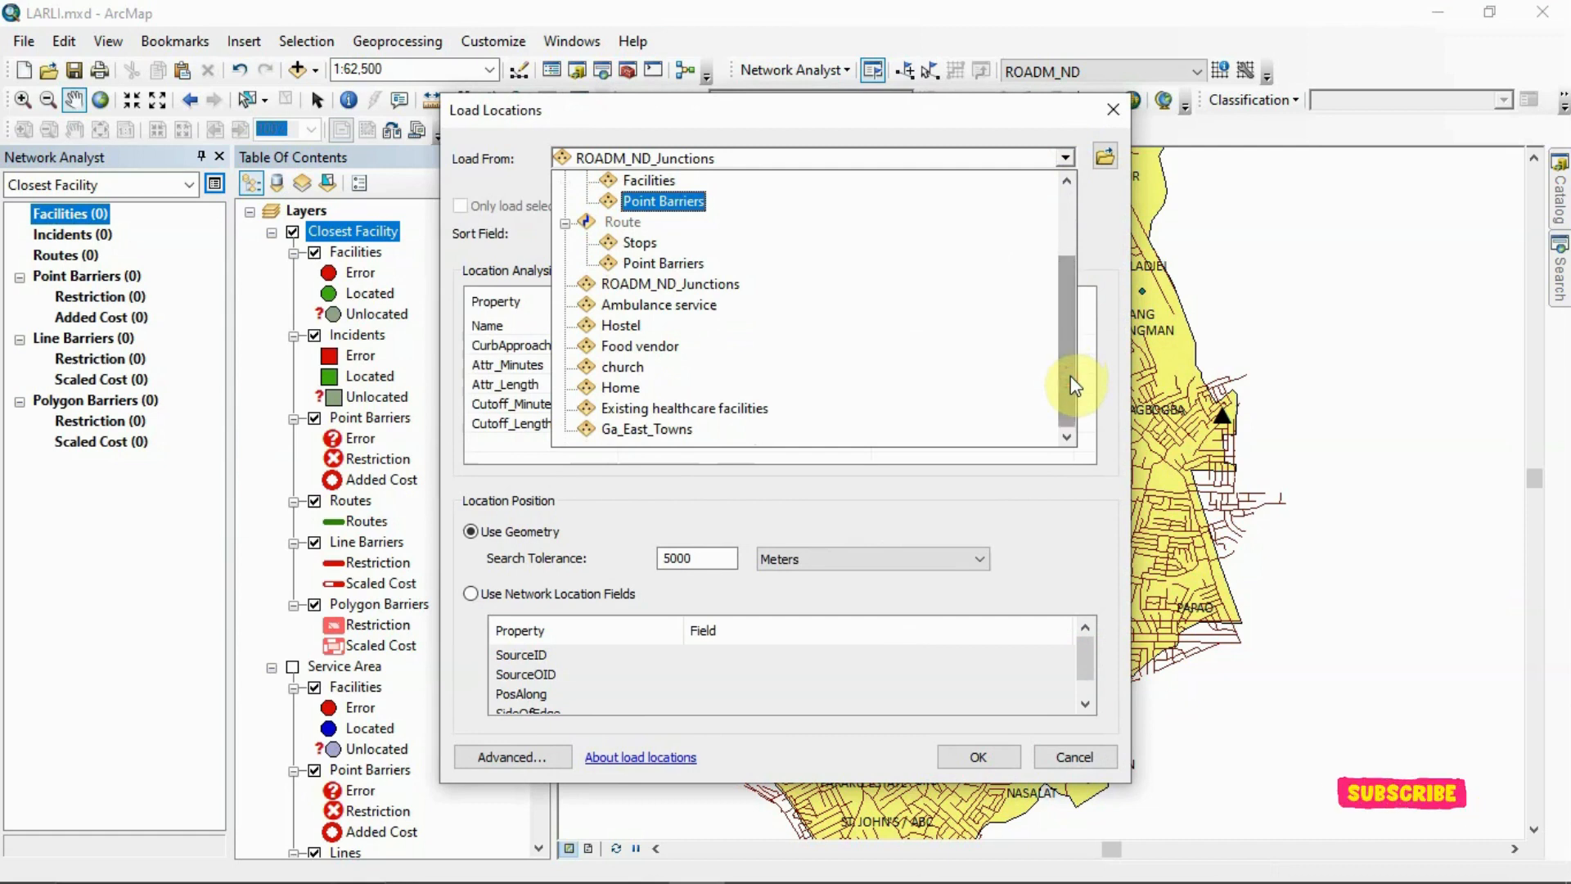
click(634, 409)
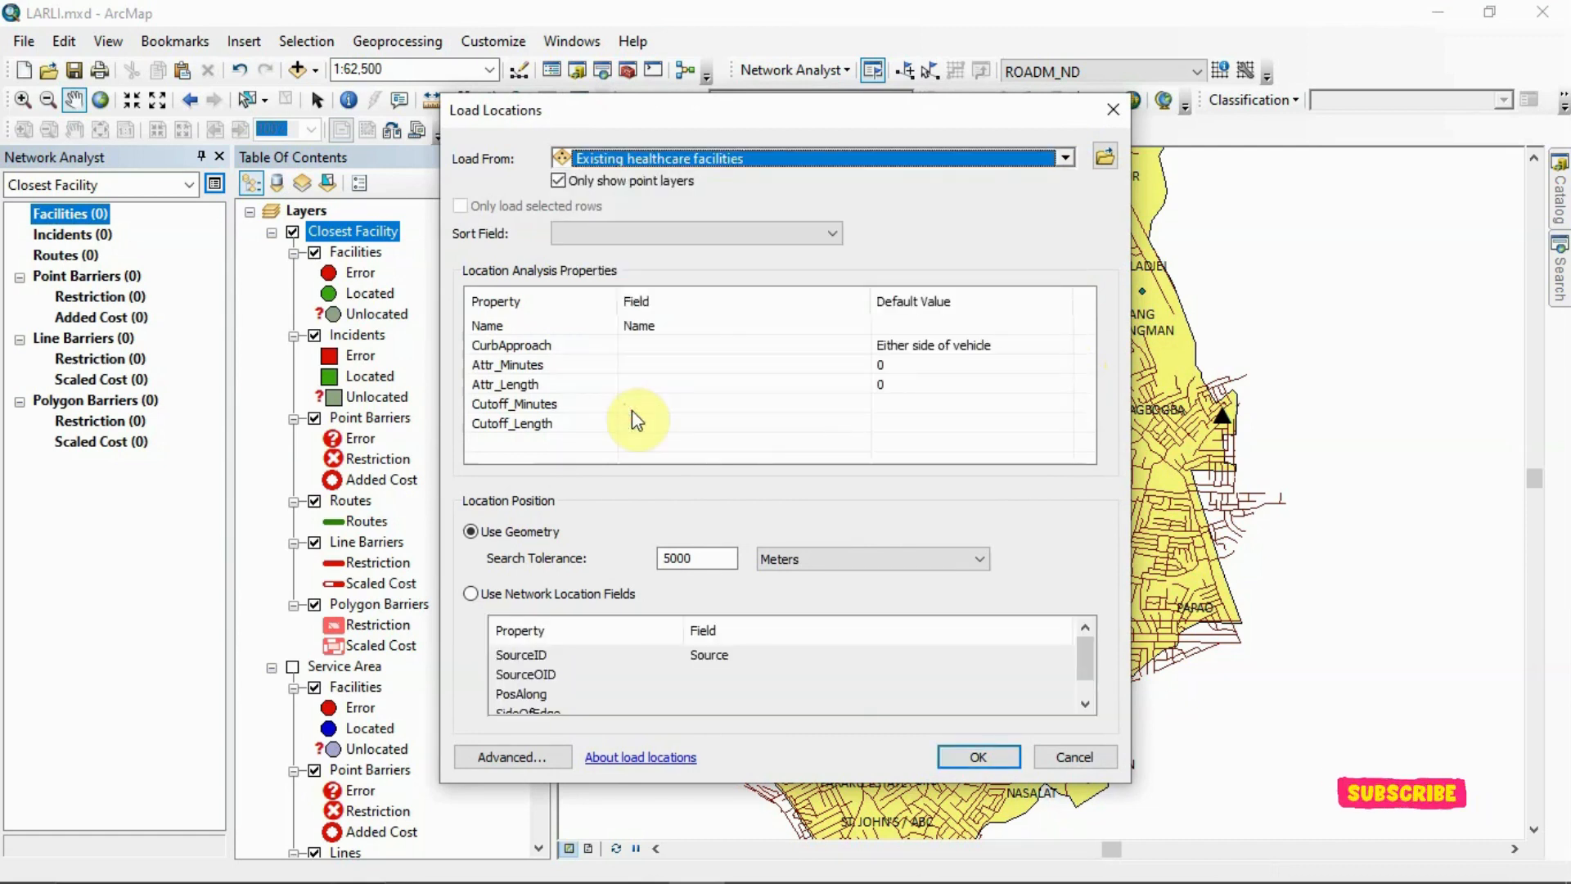
click(984, 764)
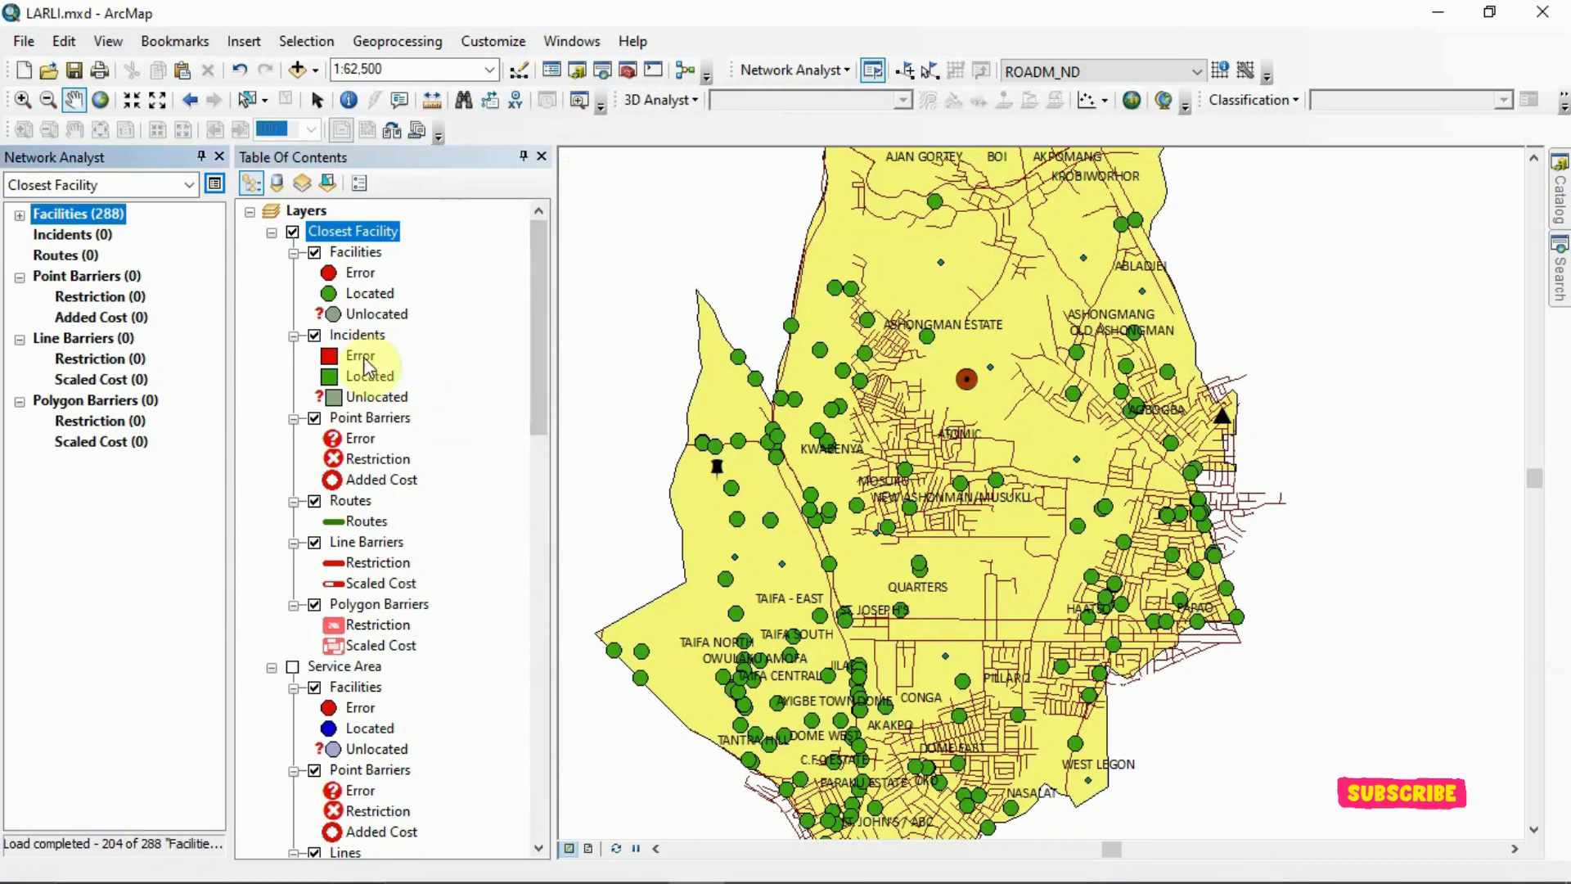
Load the Ambulance service point as the incident of the closest facility analysis
click(80, 236)
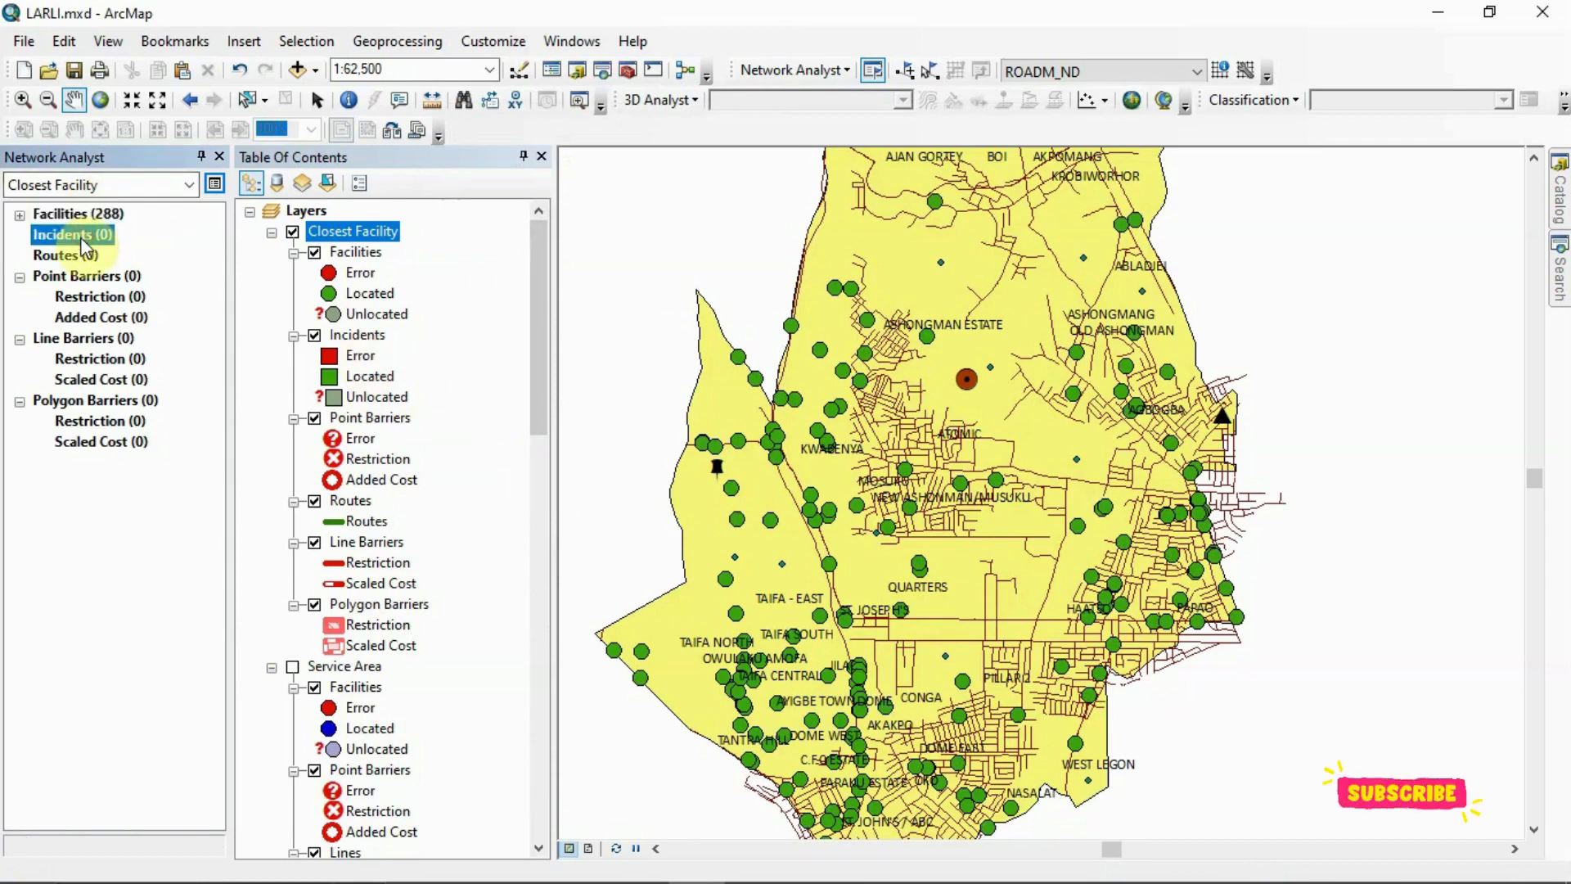
right_click(82, 243)
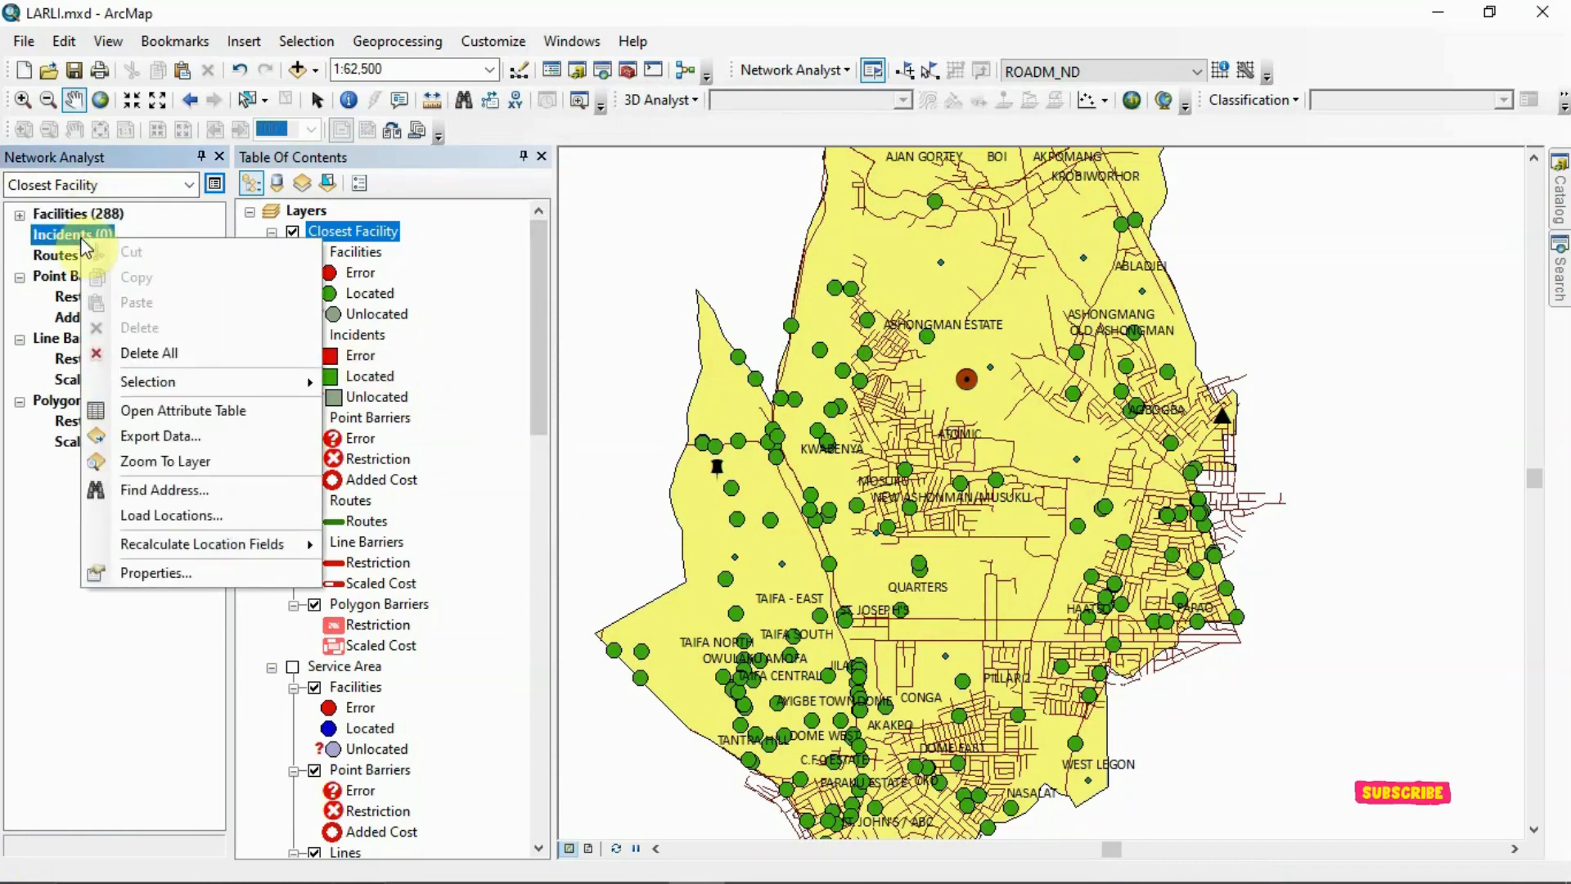
click(219, 522)
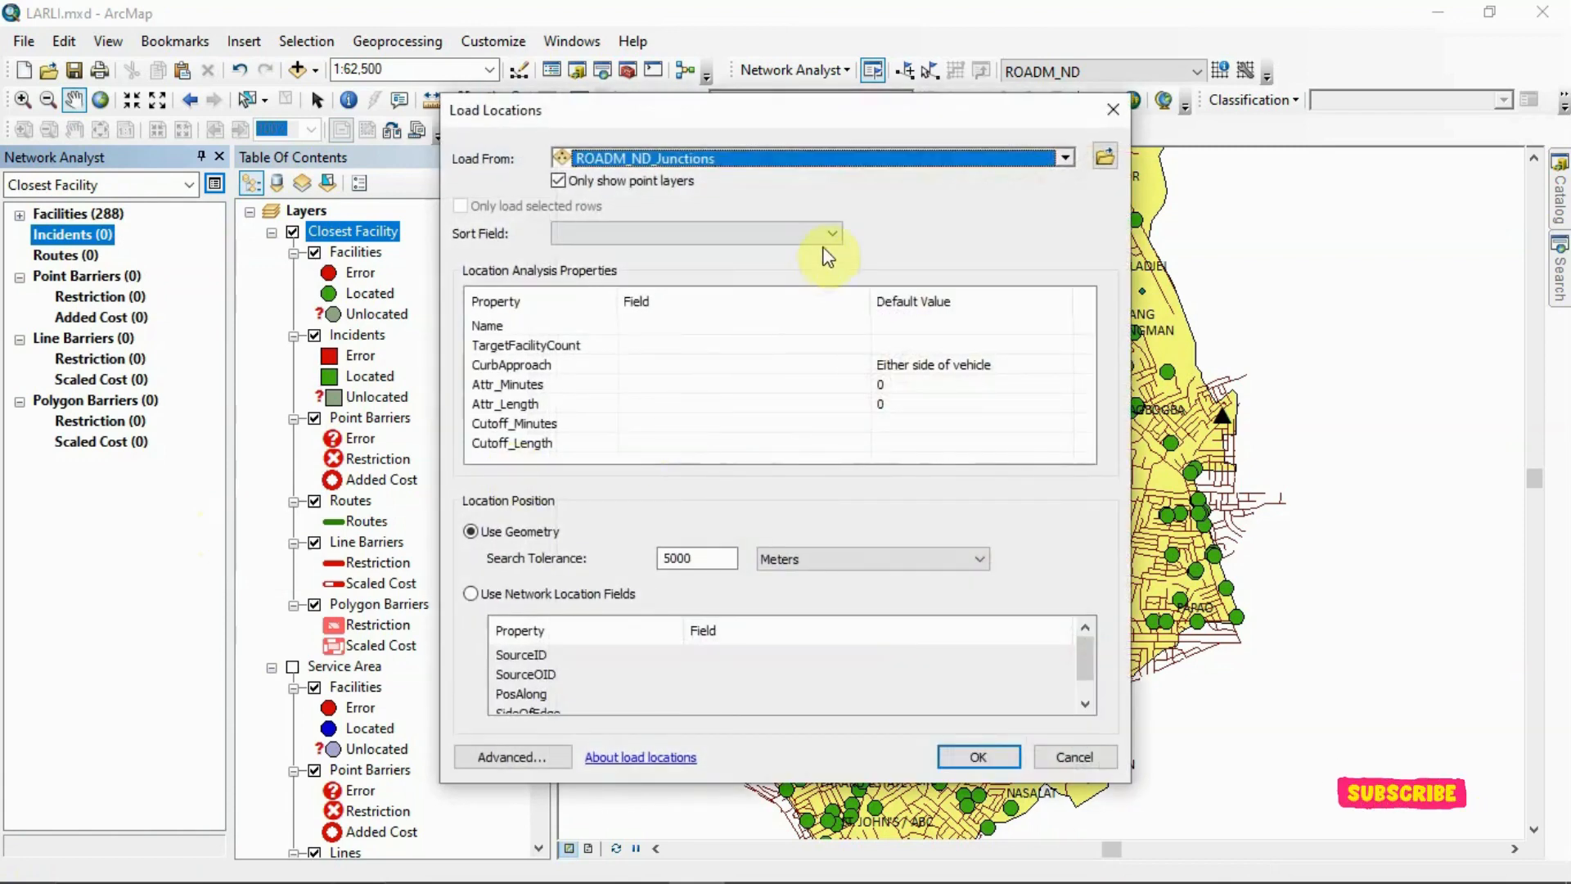
click(1065, 157)
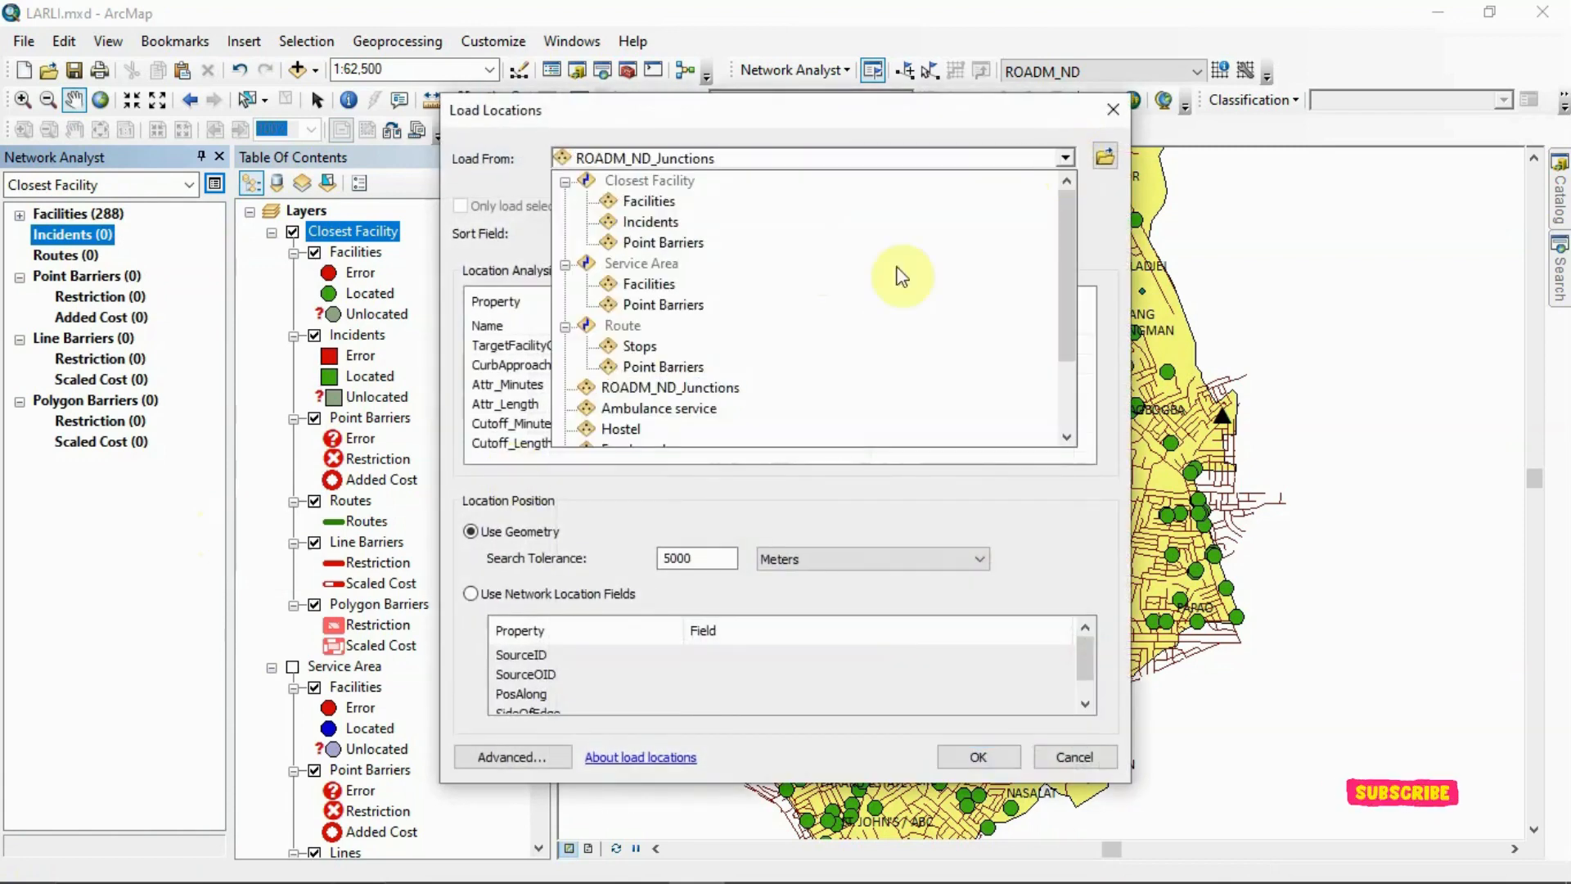
click(663, 410)
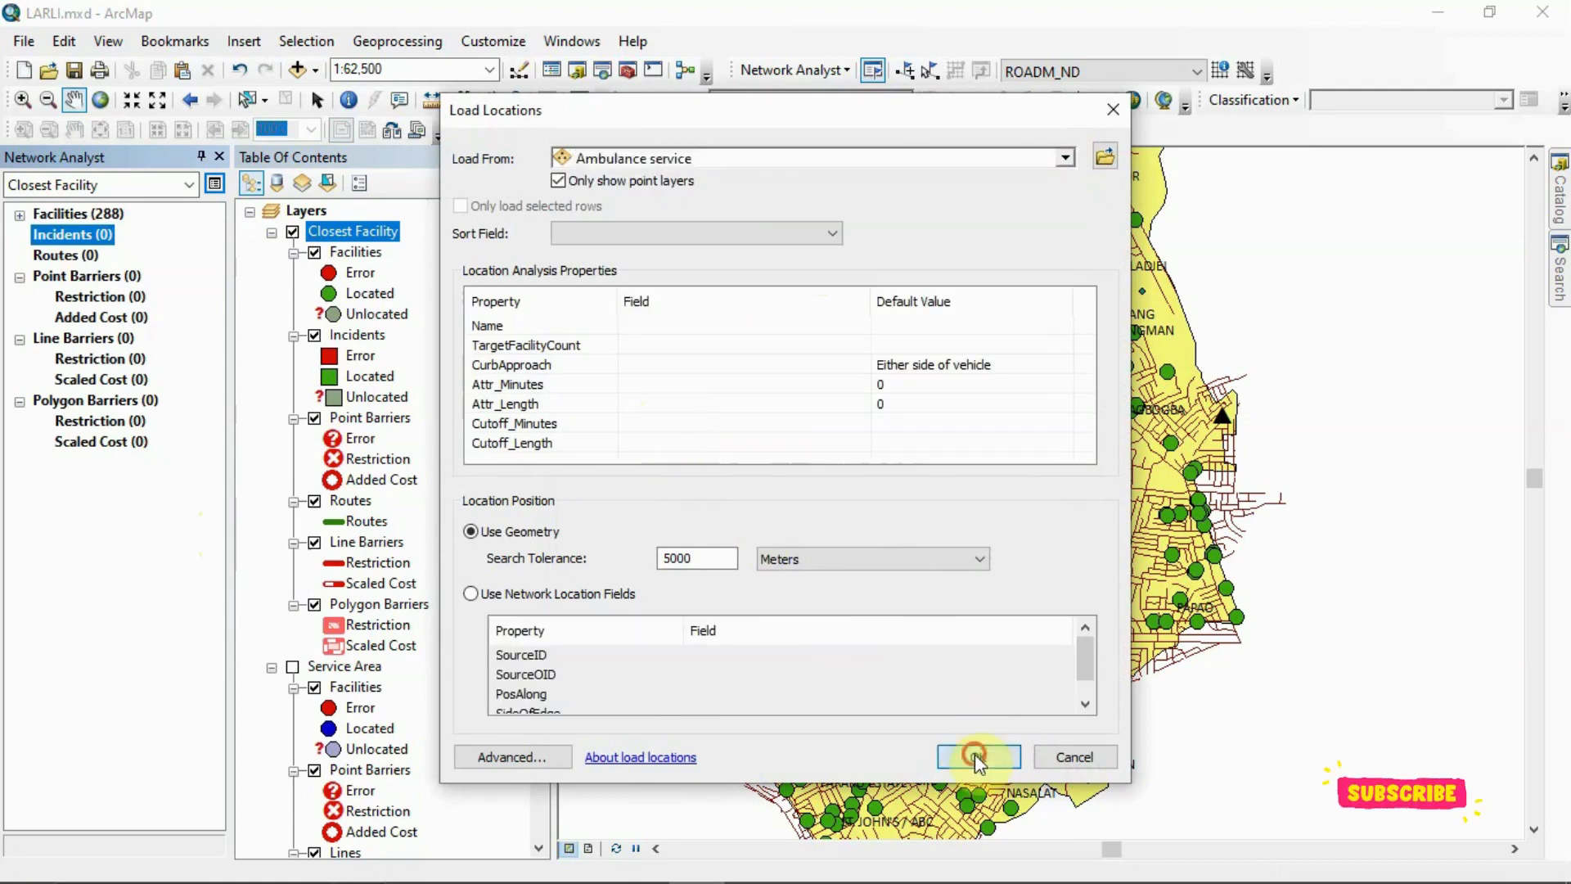
click(978, 754)
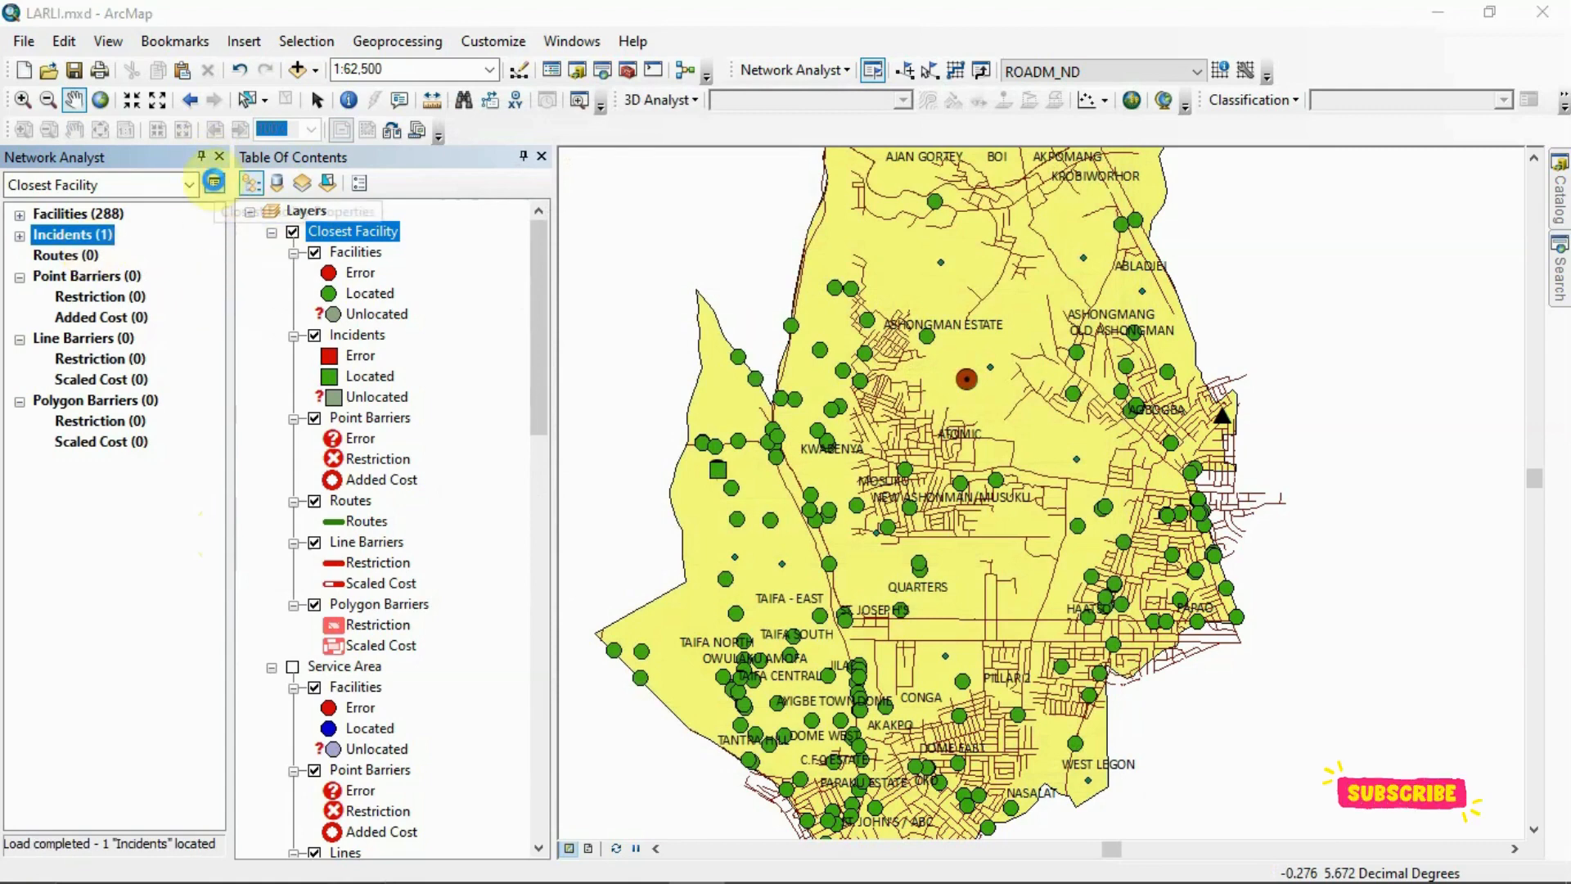
Review the closest facility layer's analysis settings, including impedance, facilities to find and travel direction, and accept the properties
click(214, 182)
click(492, 262)
click(691, 131)
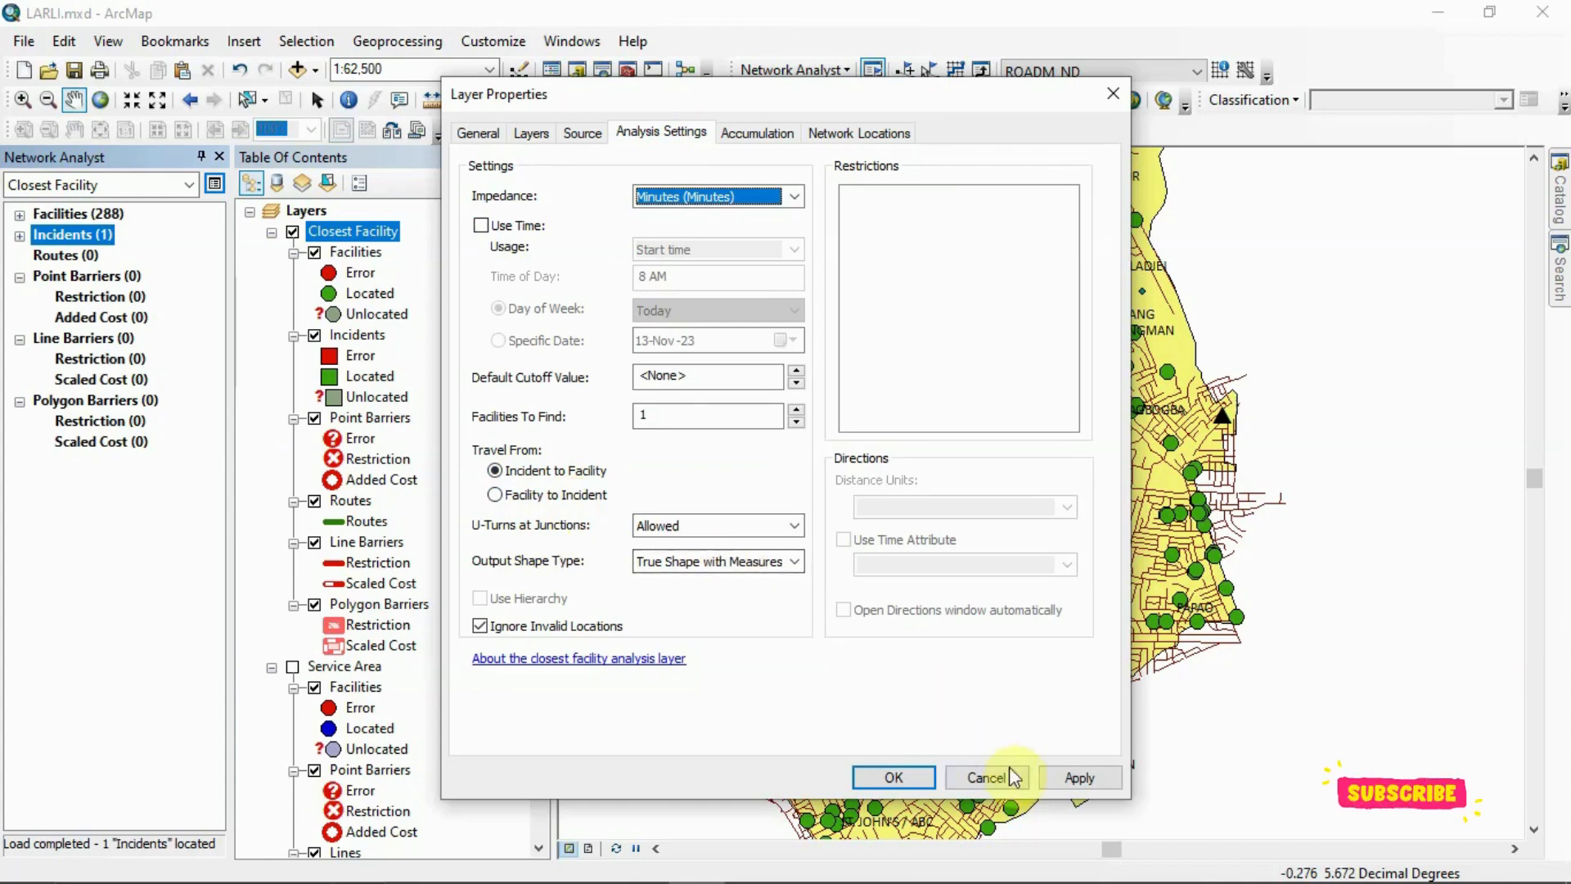
click(894, 776)
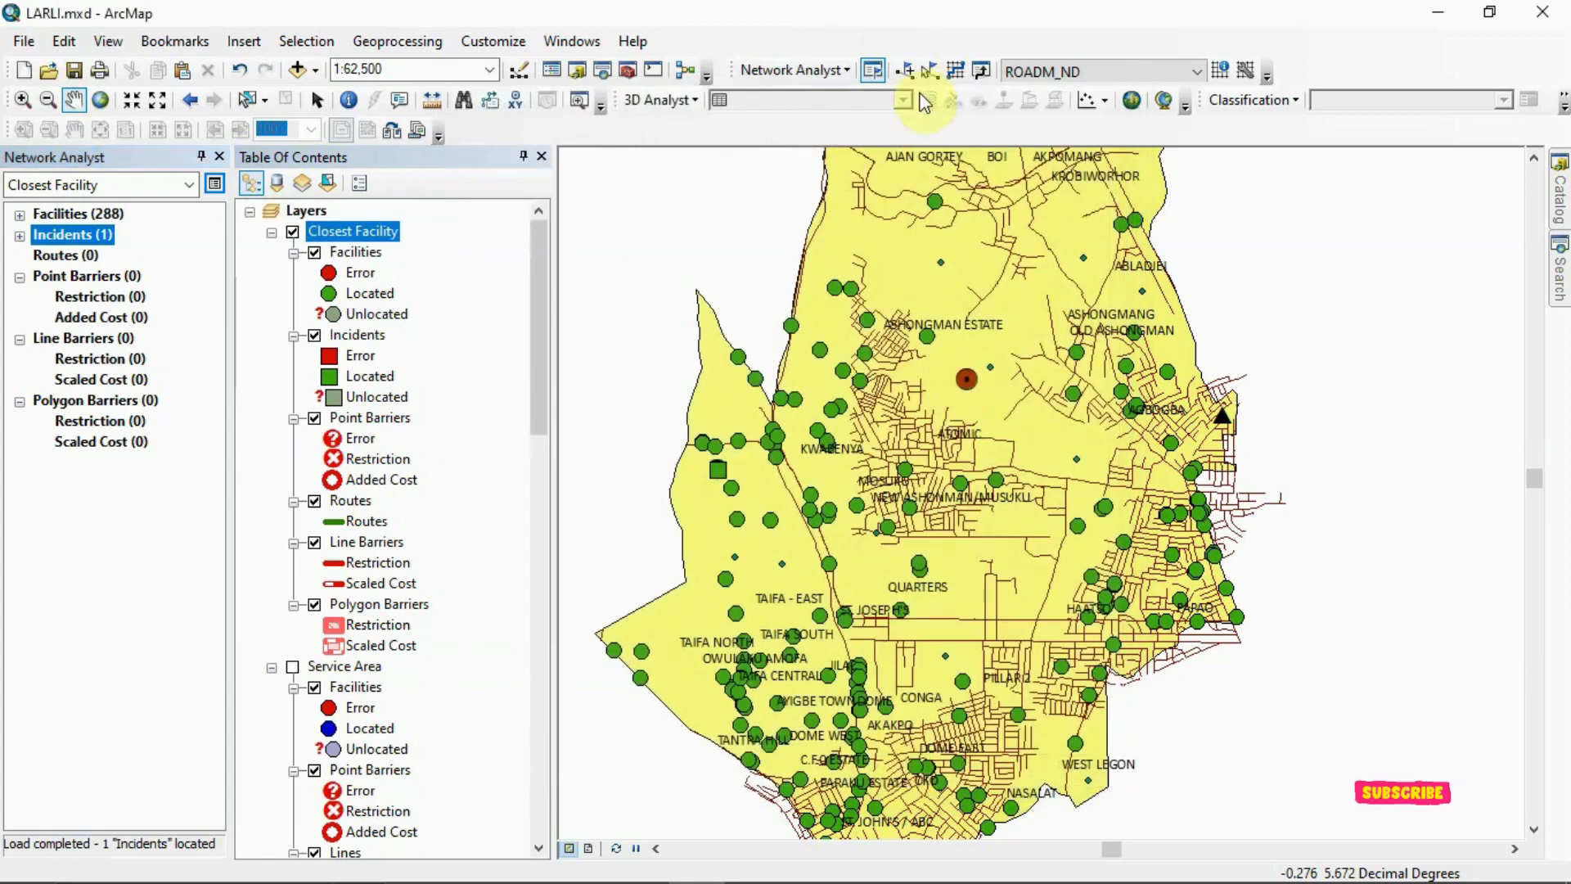
Solve the closest facility analysis, dismiss its messages, and inspect the resulting route in the expanded list and on the map
click(956, 72)
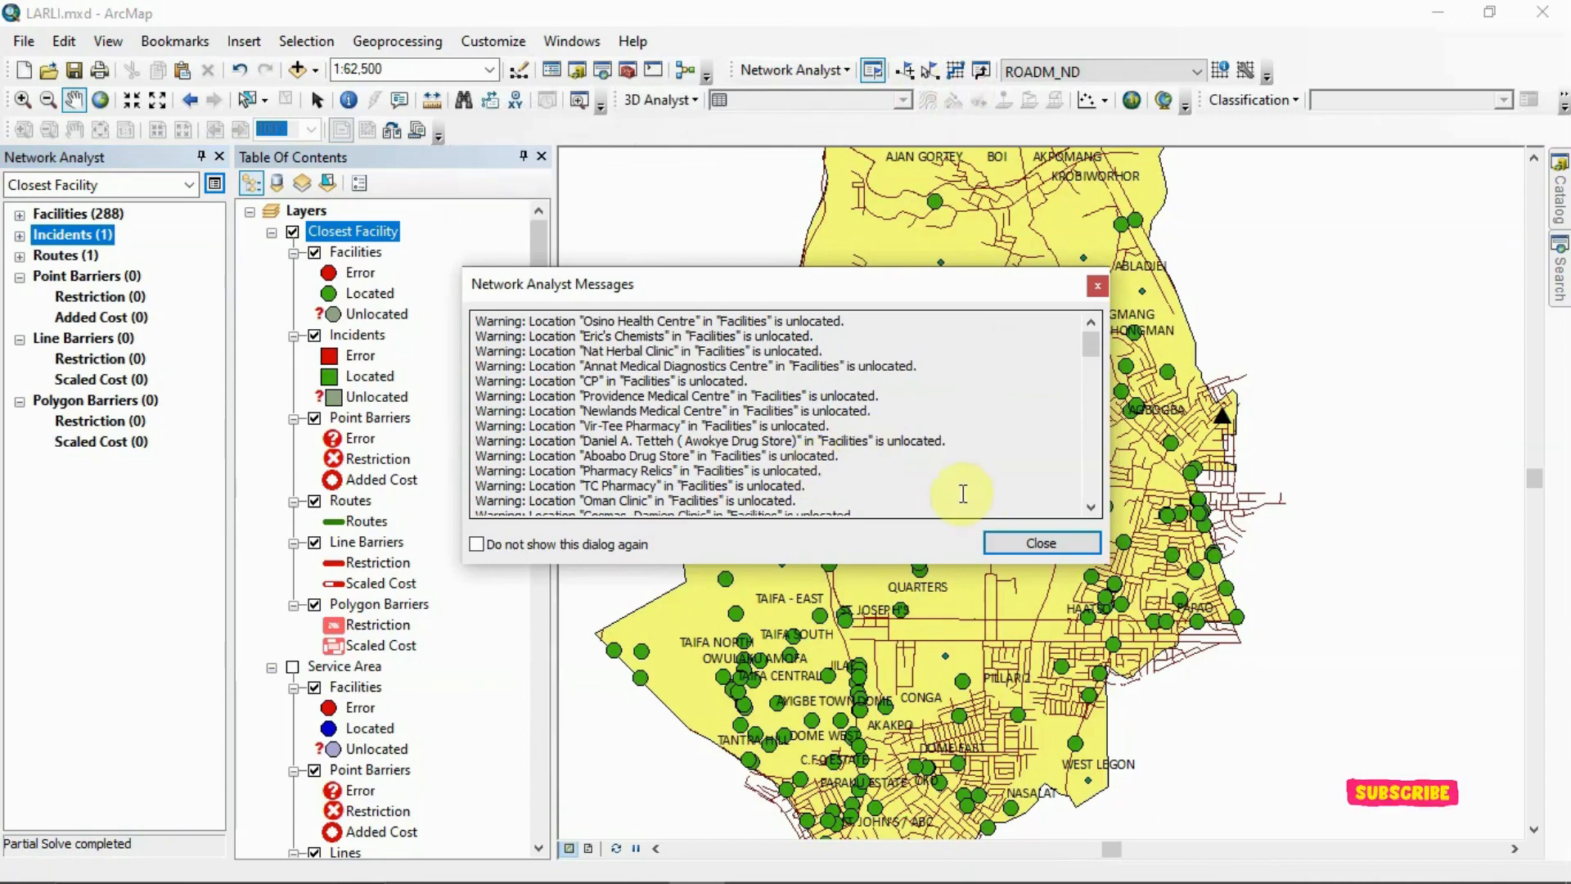
drag(1092, 352, 1093, 470)
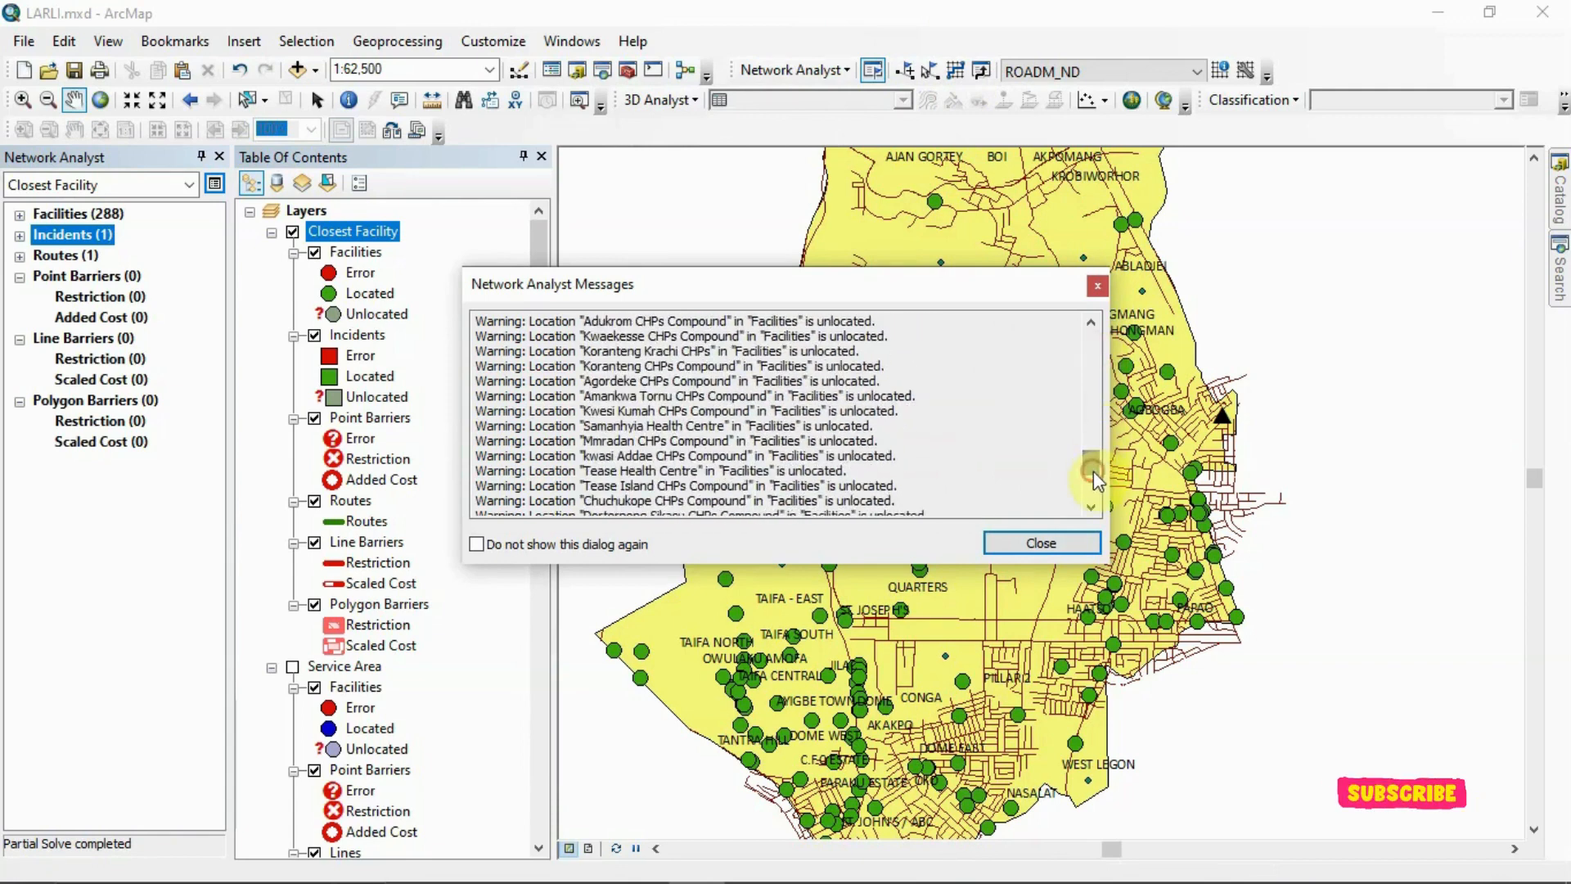
click(1098, 285)
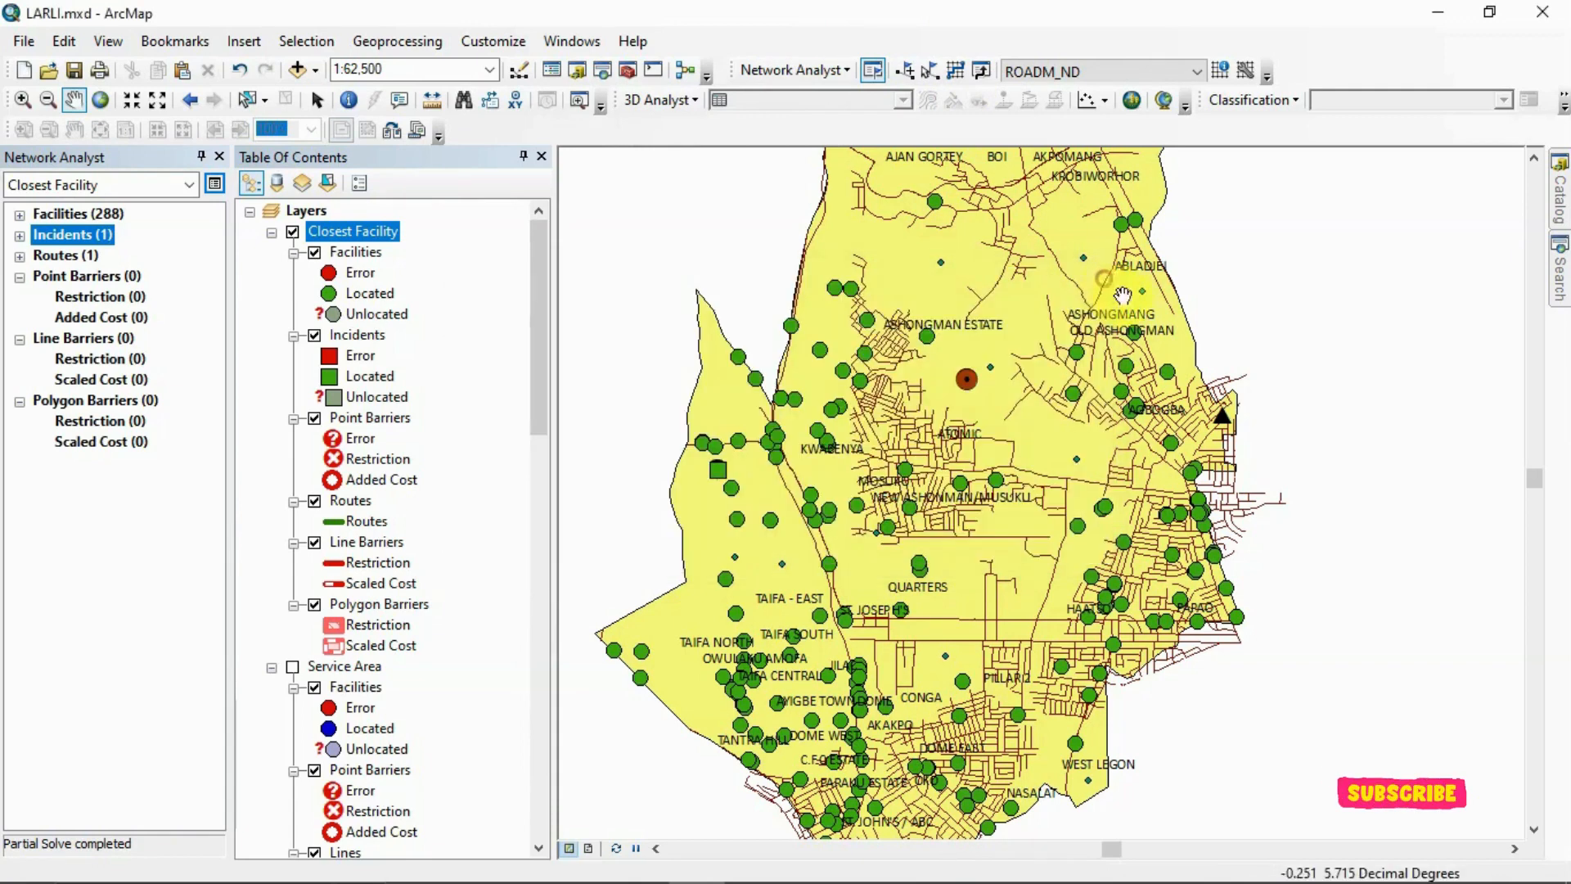
click(19, 256)
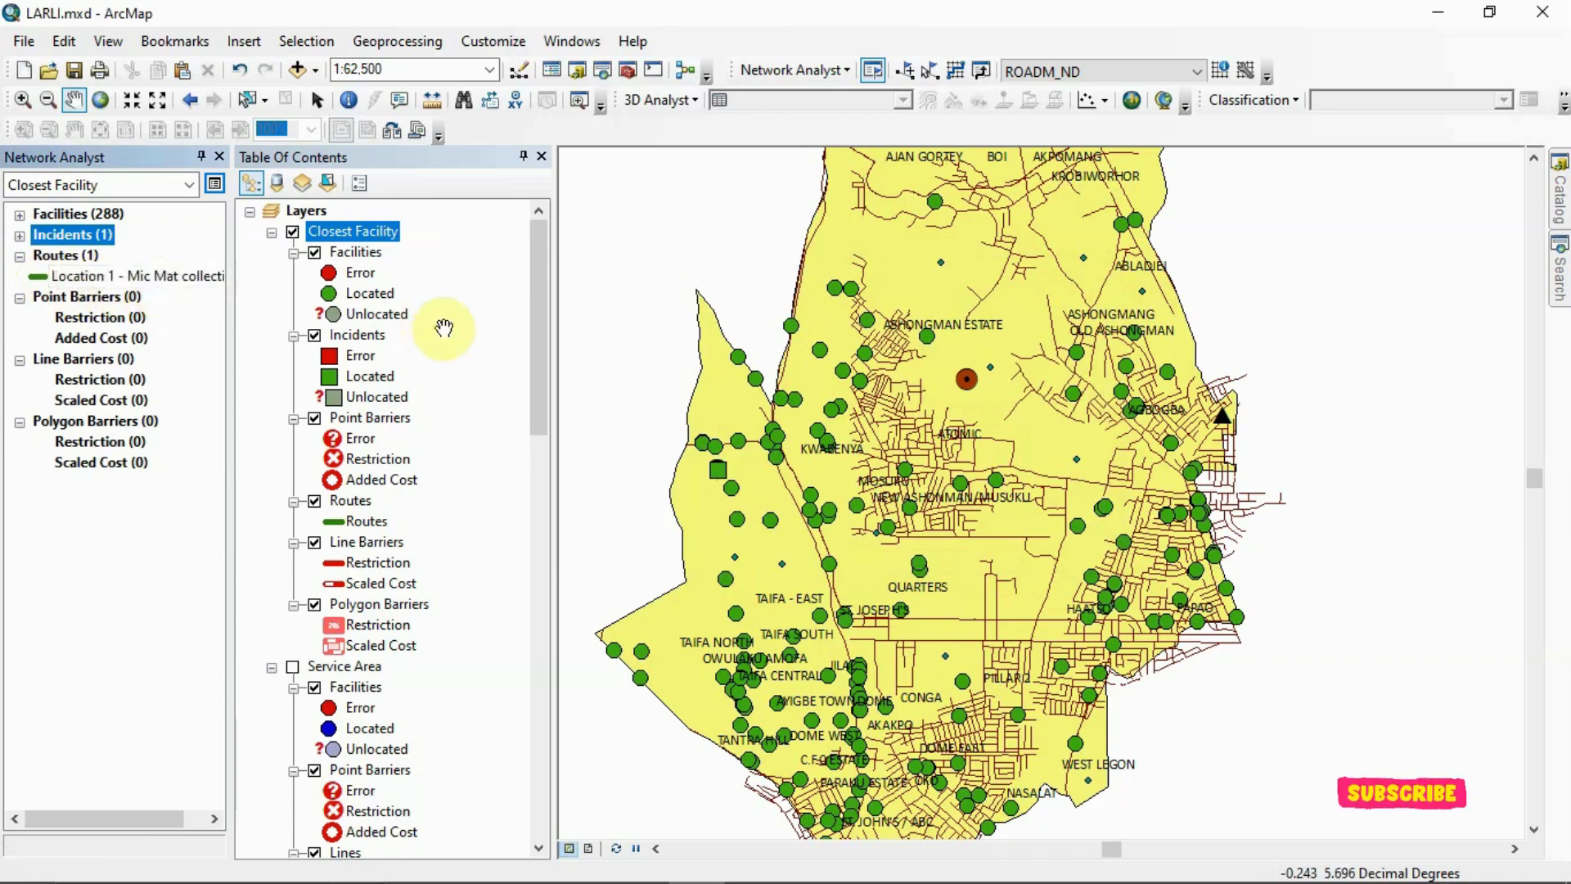
drag(931, 388, 944, 354)
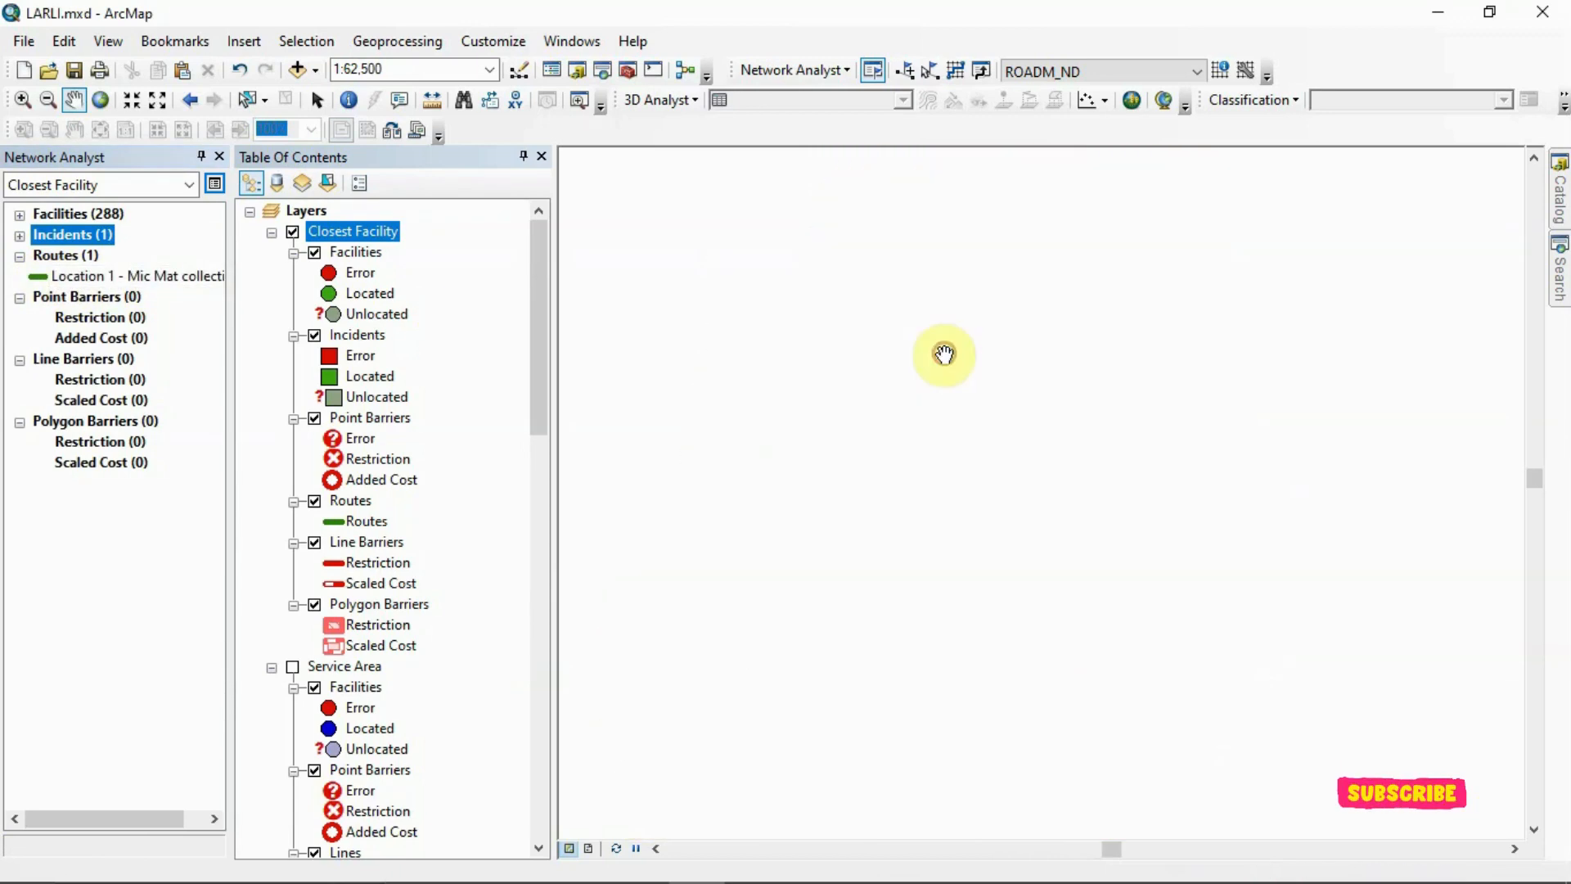
drag(949, 518, 949, 362)
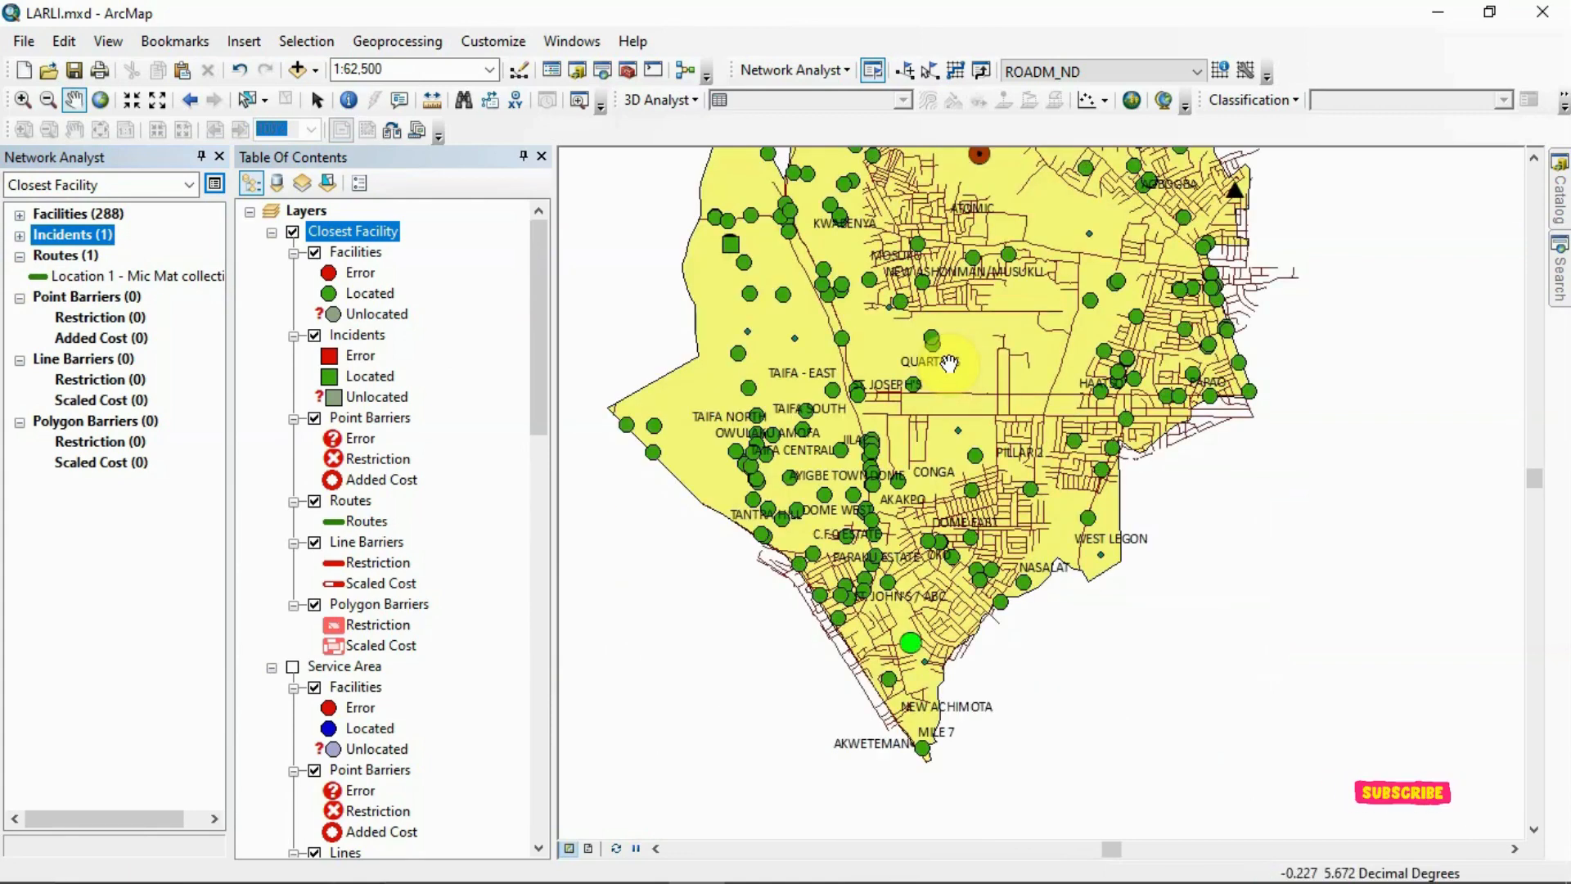
Select the solved closest facility route and examine it with the facilities and the ambulance incident on the map
click(46, 278)
right_click(46, 280)
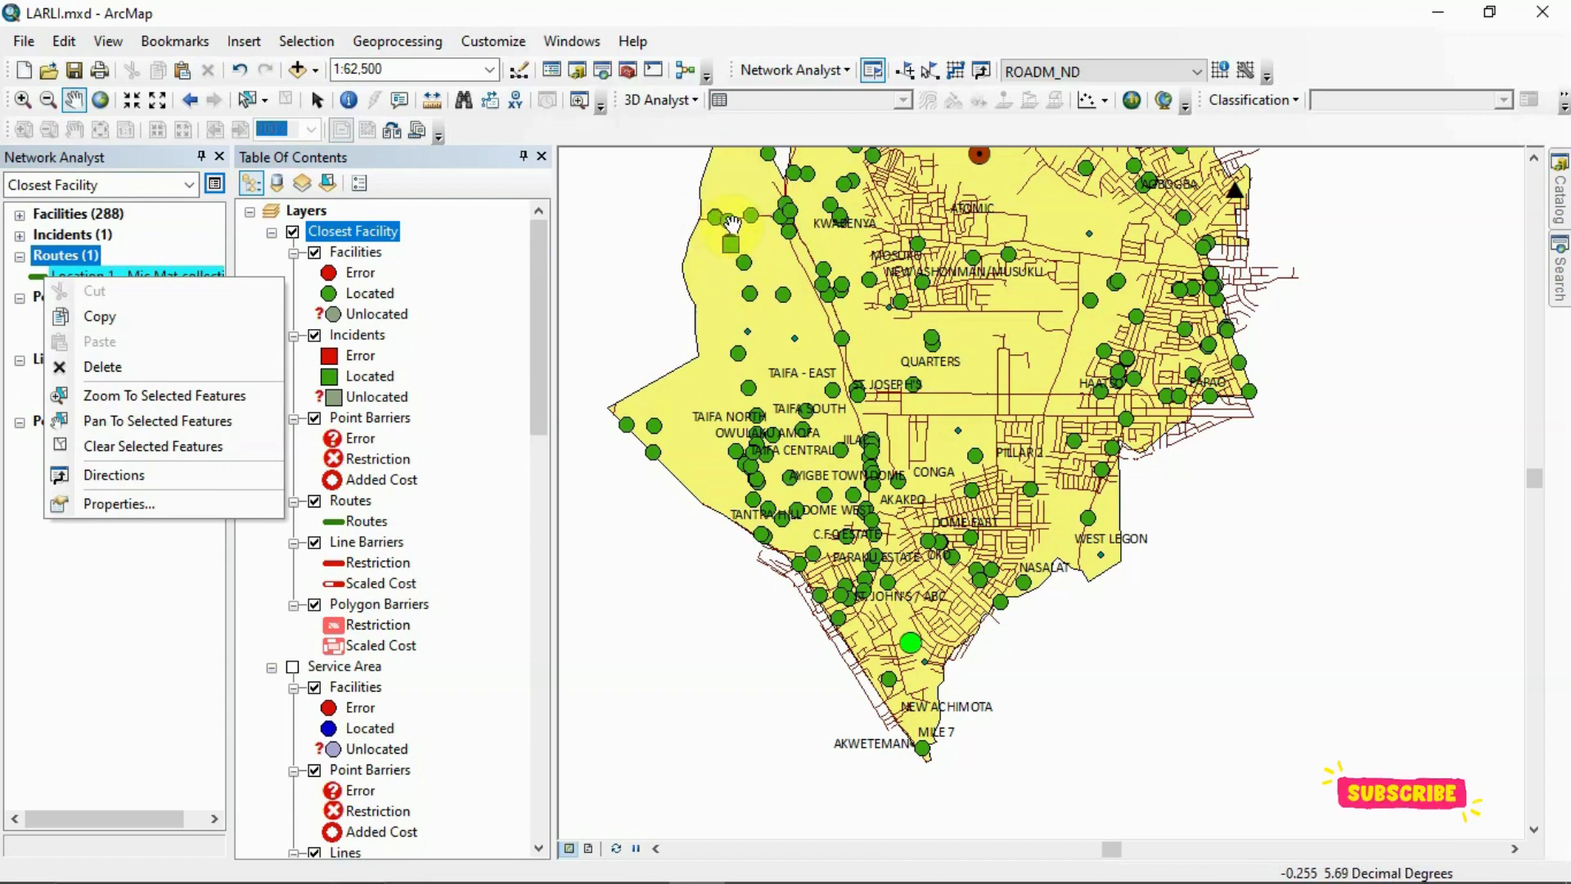
scroll(729, 222, down, 3)
scroll(730, 222, down, 1)
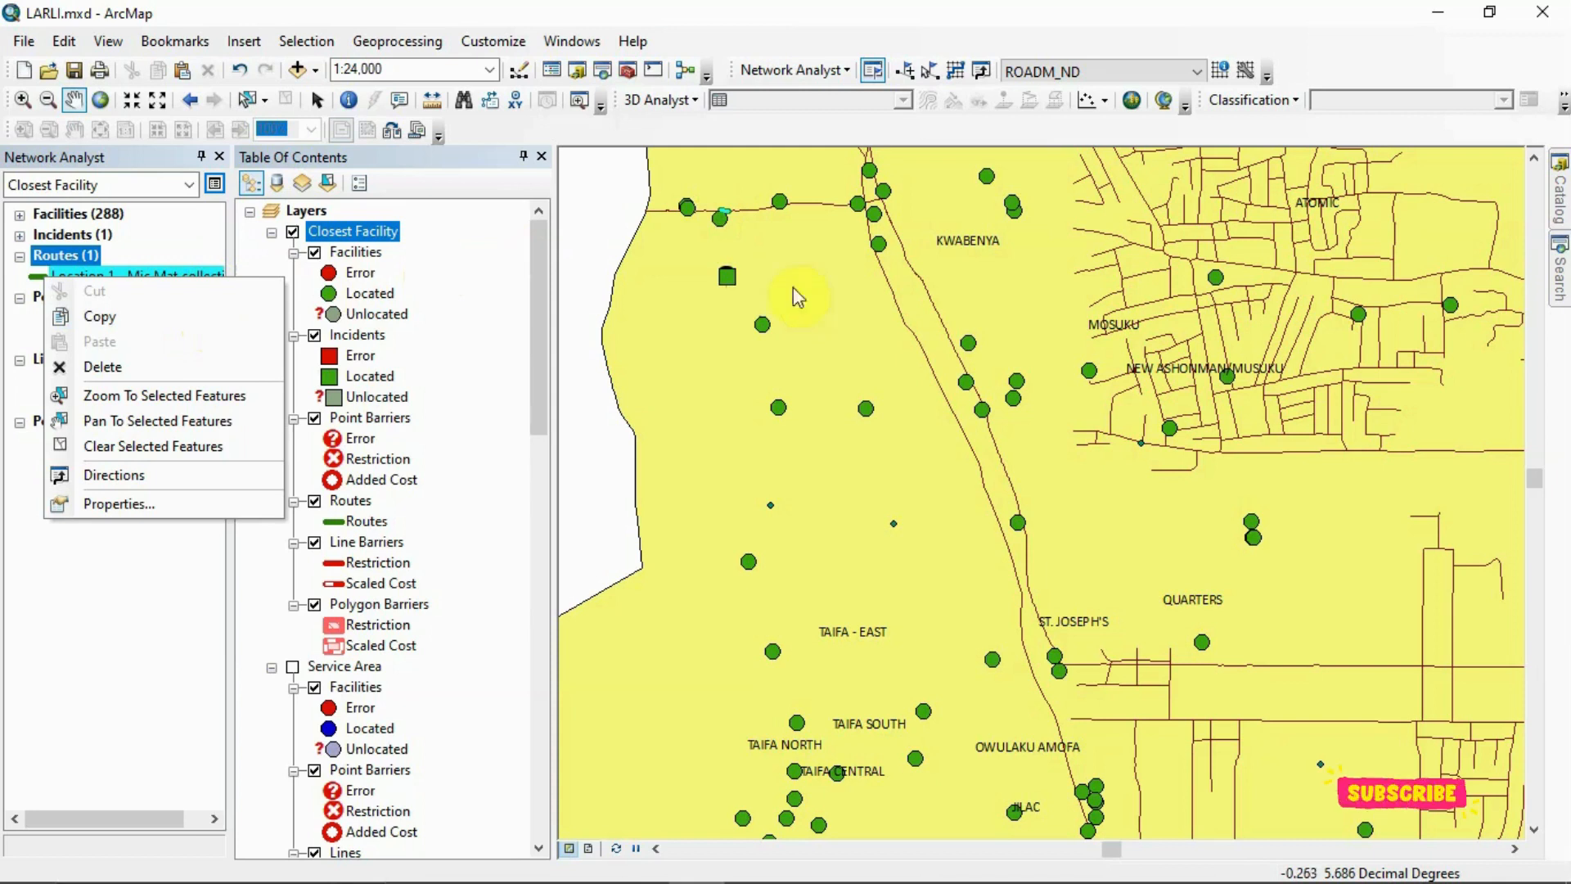
click(61, 214)
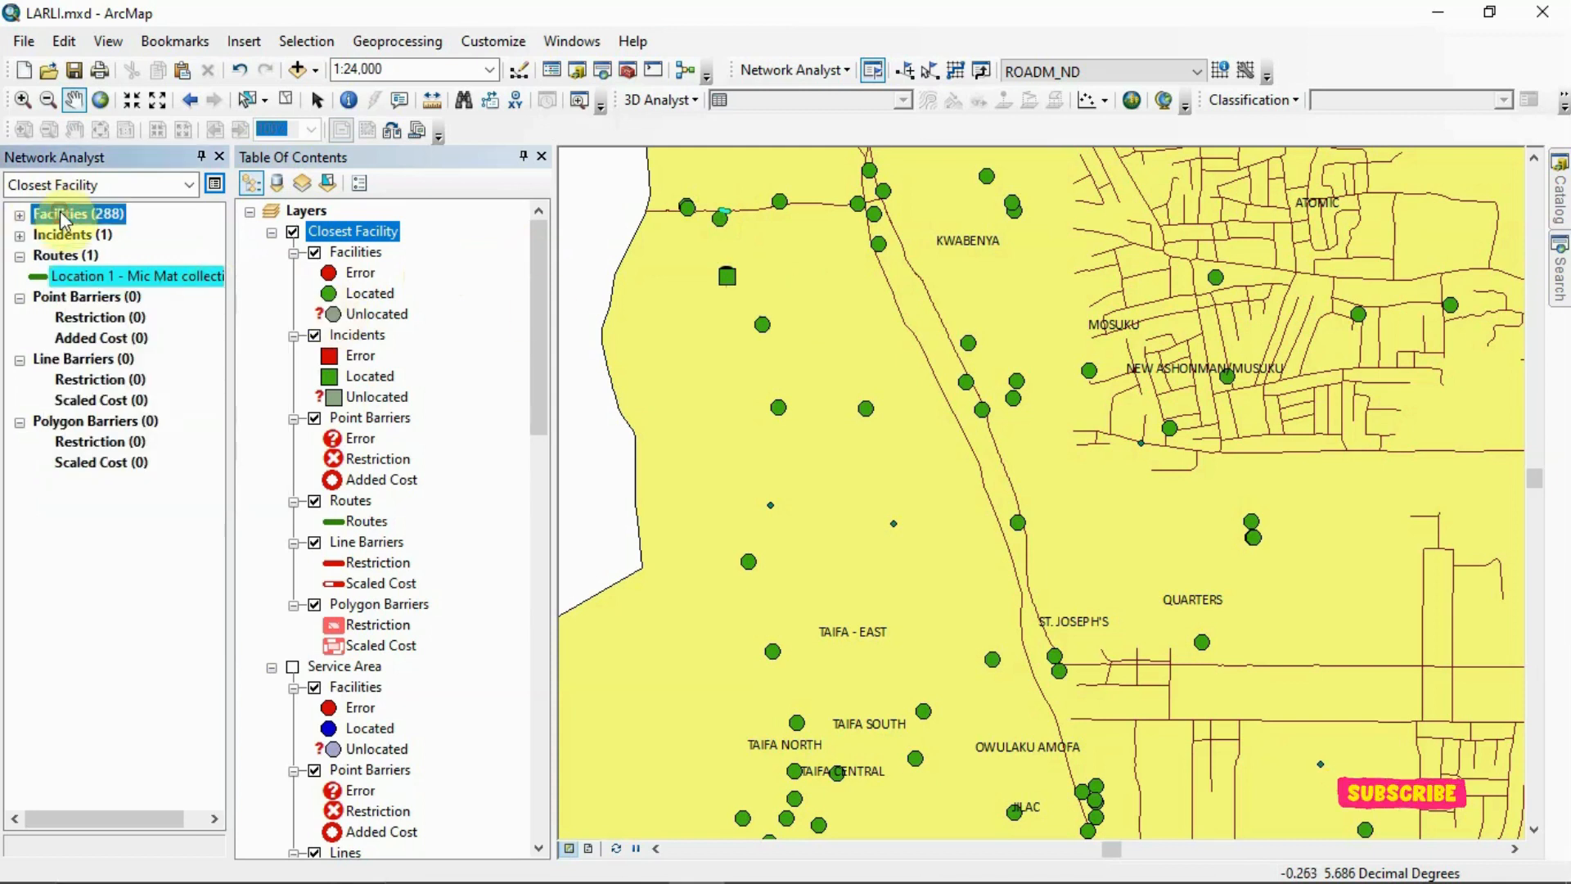
right_click(61, 212)
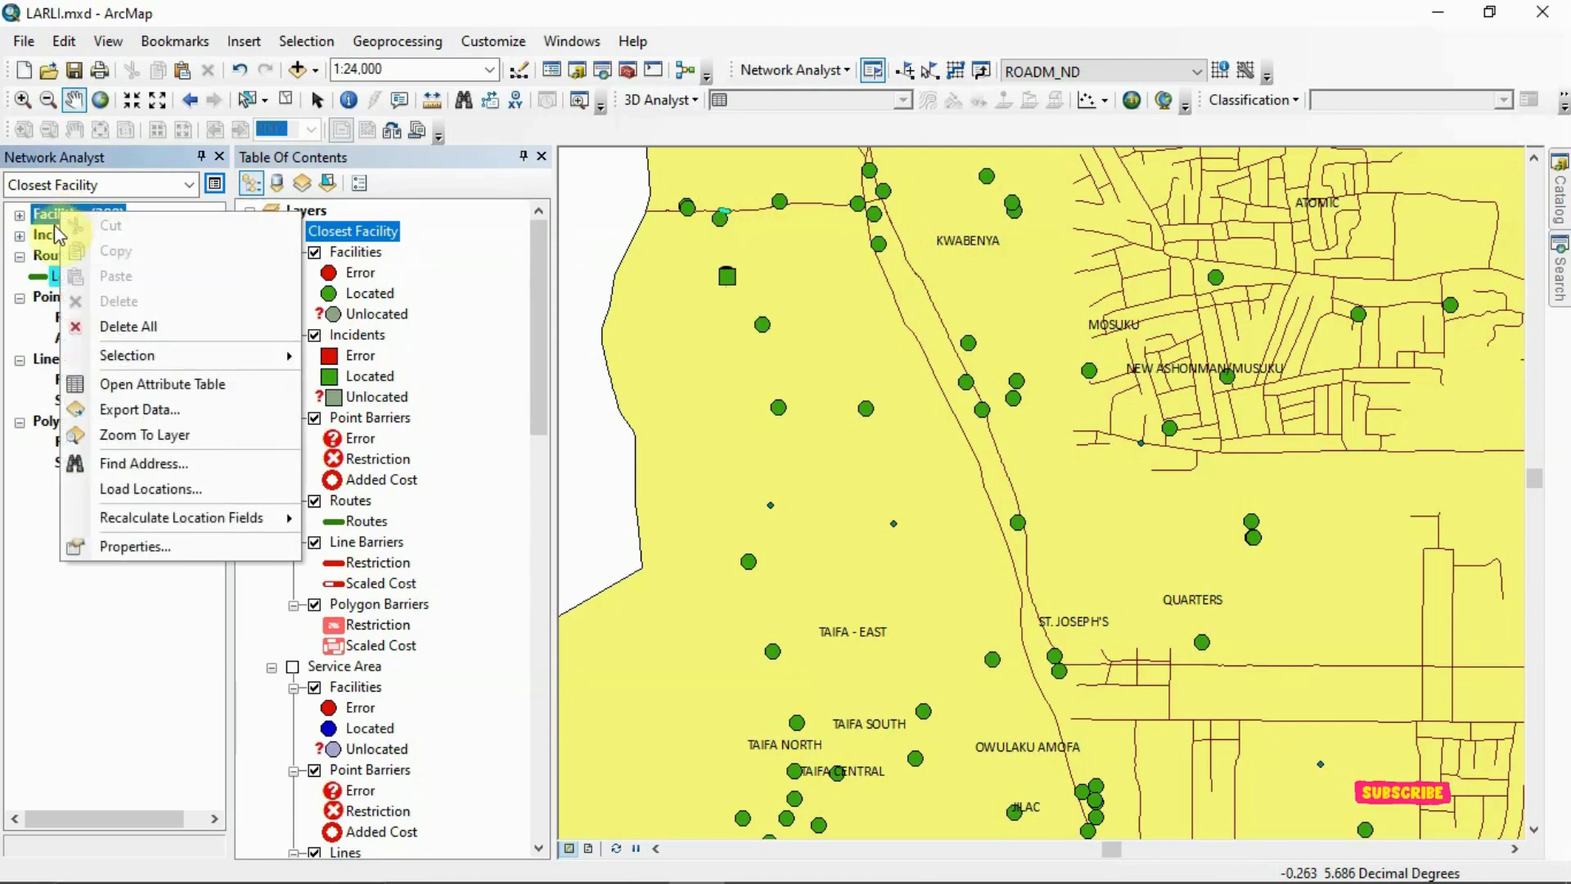
click(52, 233)
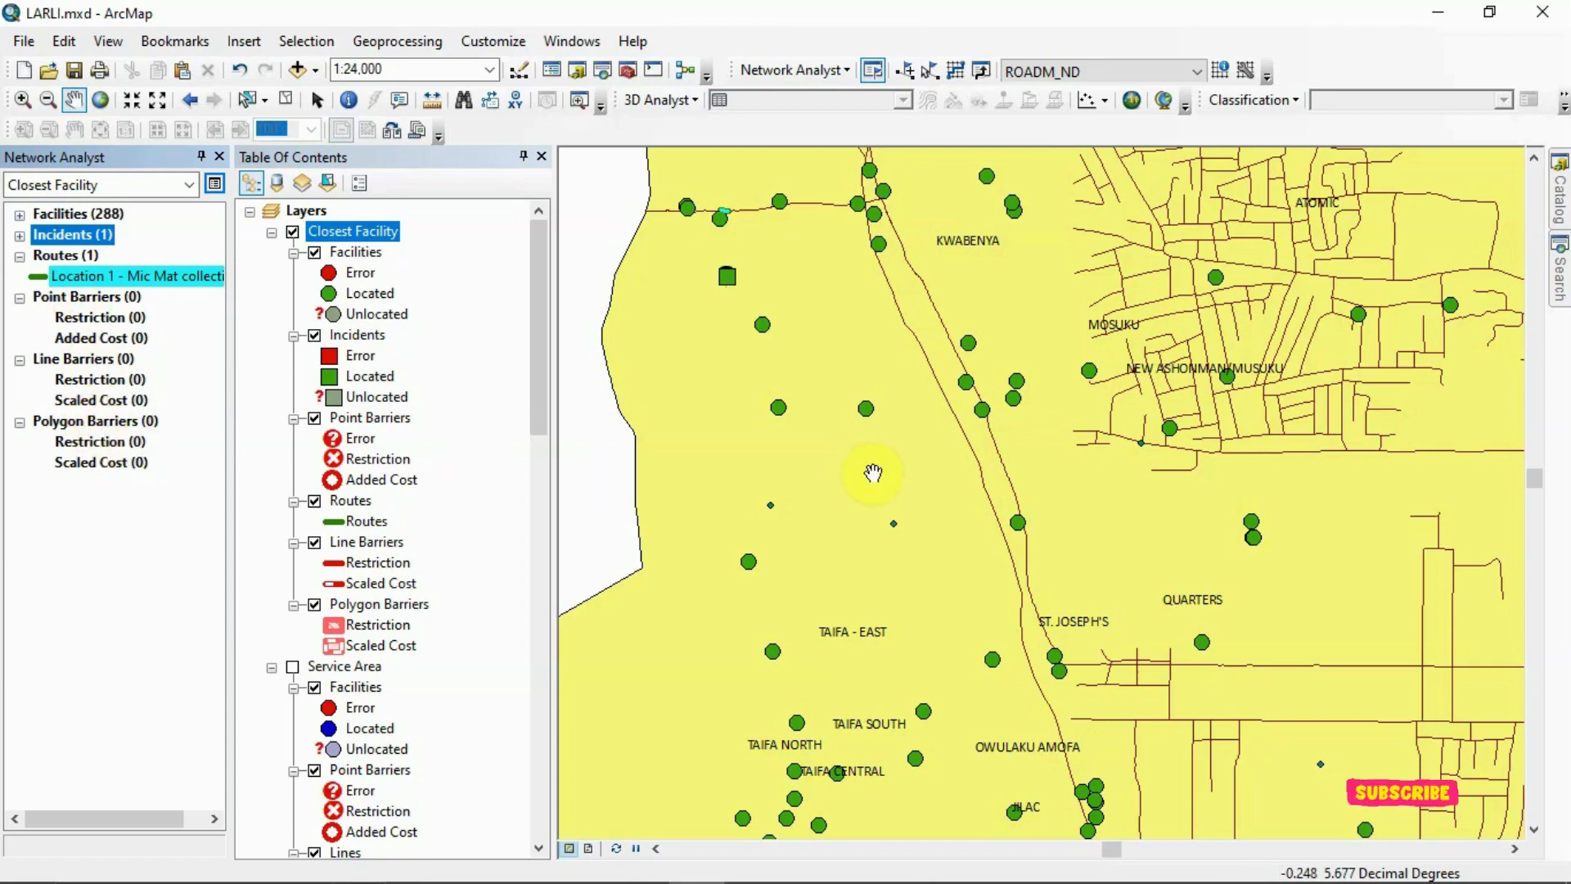
scroll(873, 473, up, 1)
scroll(873, 473, up, 3)
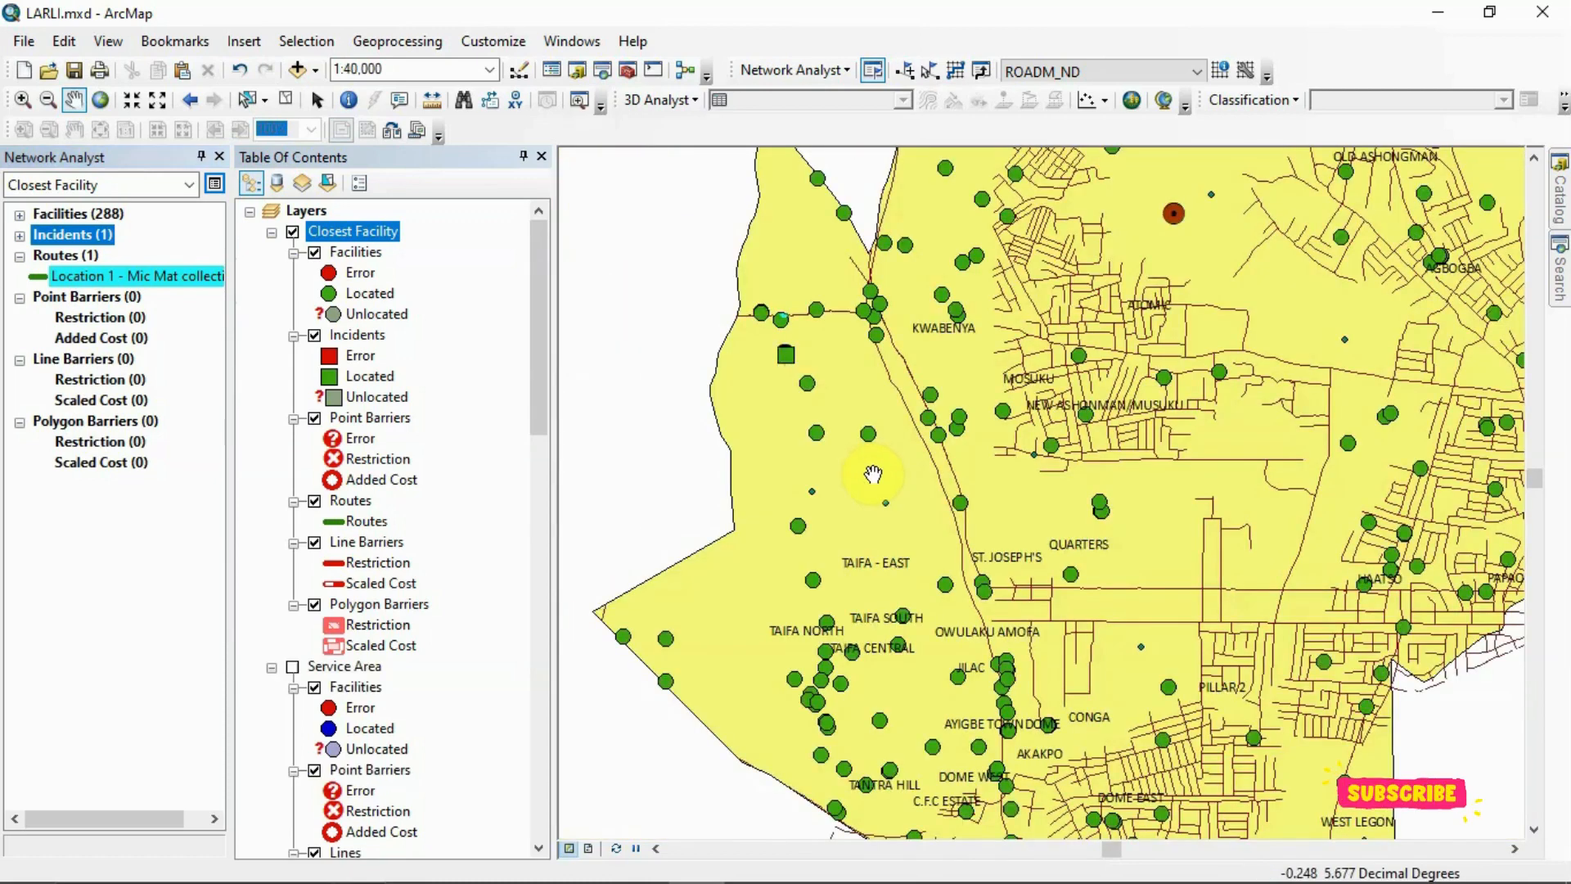
scroll(873, 473, up, 2)
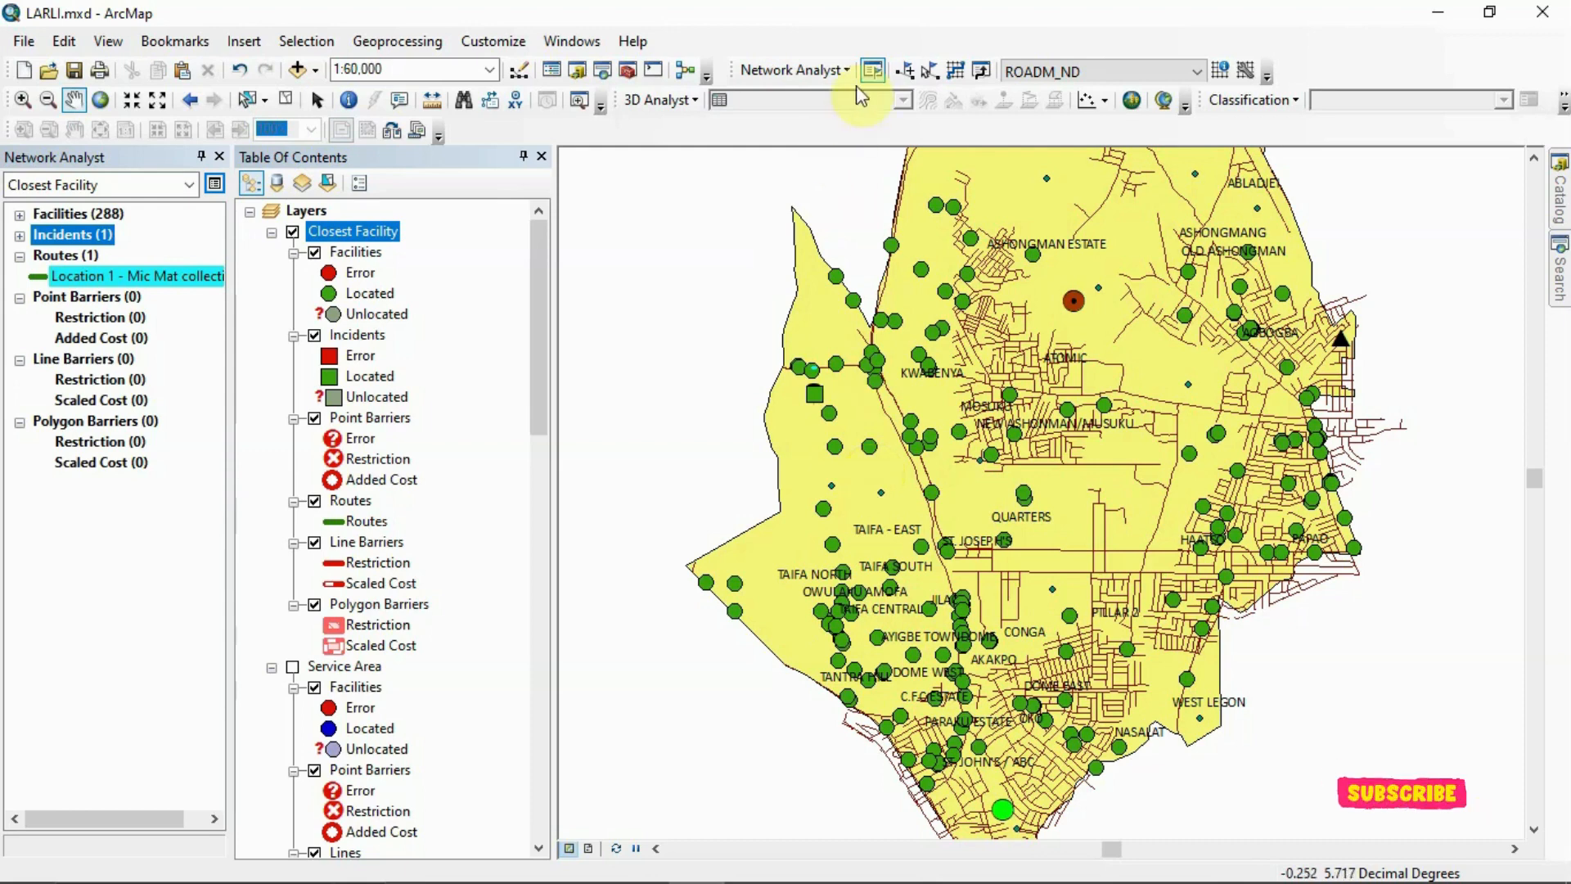
View the available network analysis types, switch to the LONG ESSAY_CHAPTER_ONE TO FIVE Word document, and examine the Figure 14 service analysis maps and text
click(840, 68)
key(Down)
key(Down)
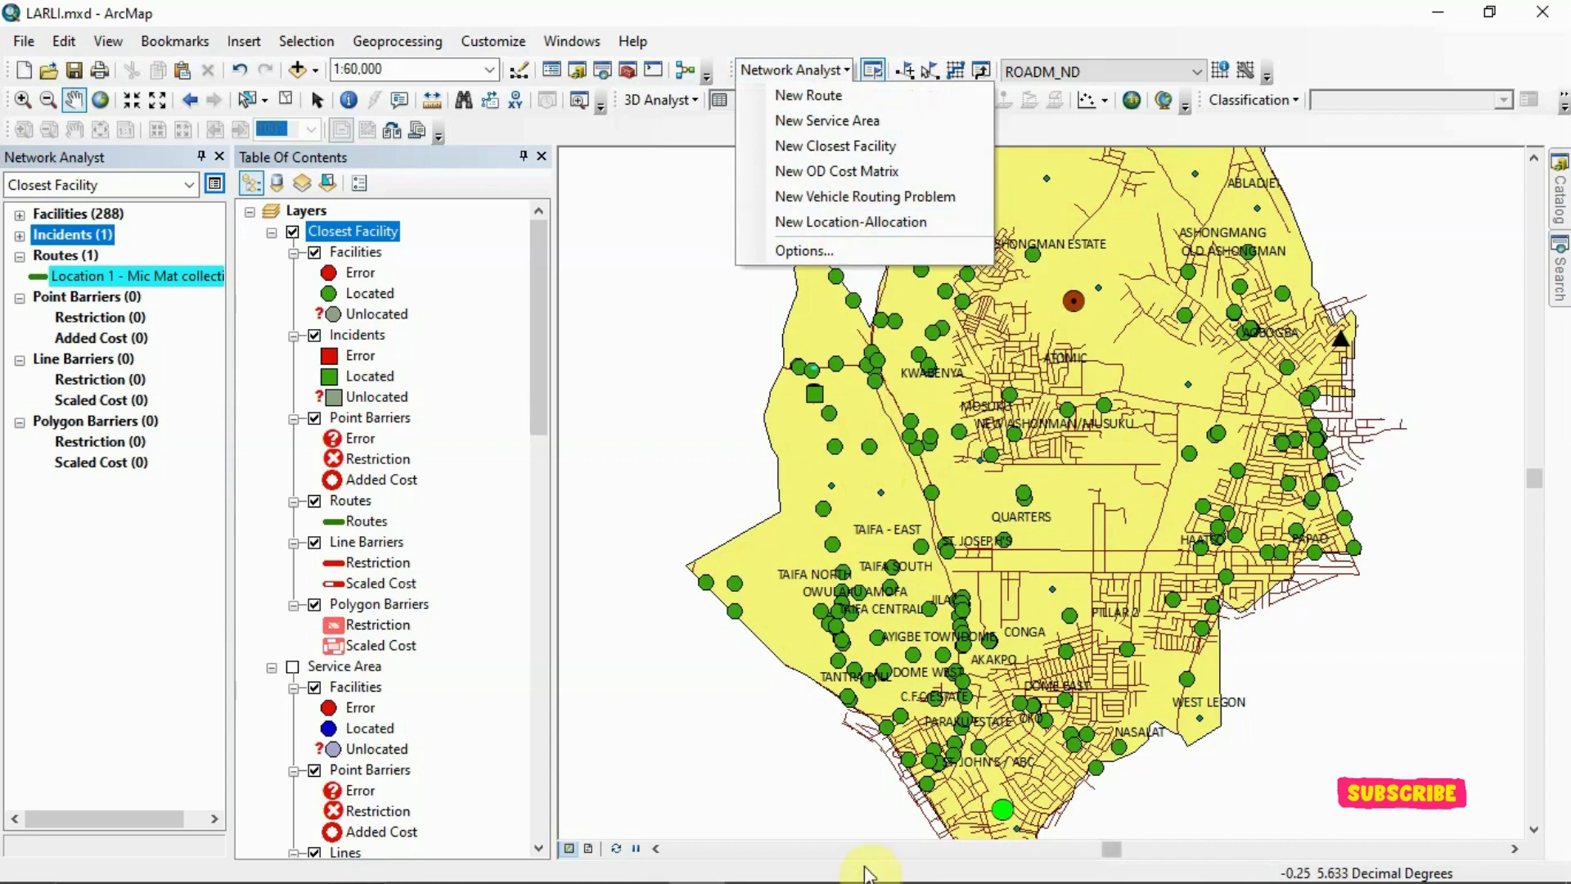
mouse_move(871, 869)
mouse_move(922, 860)
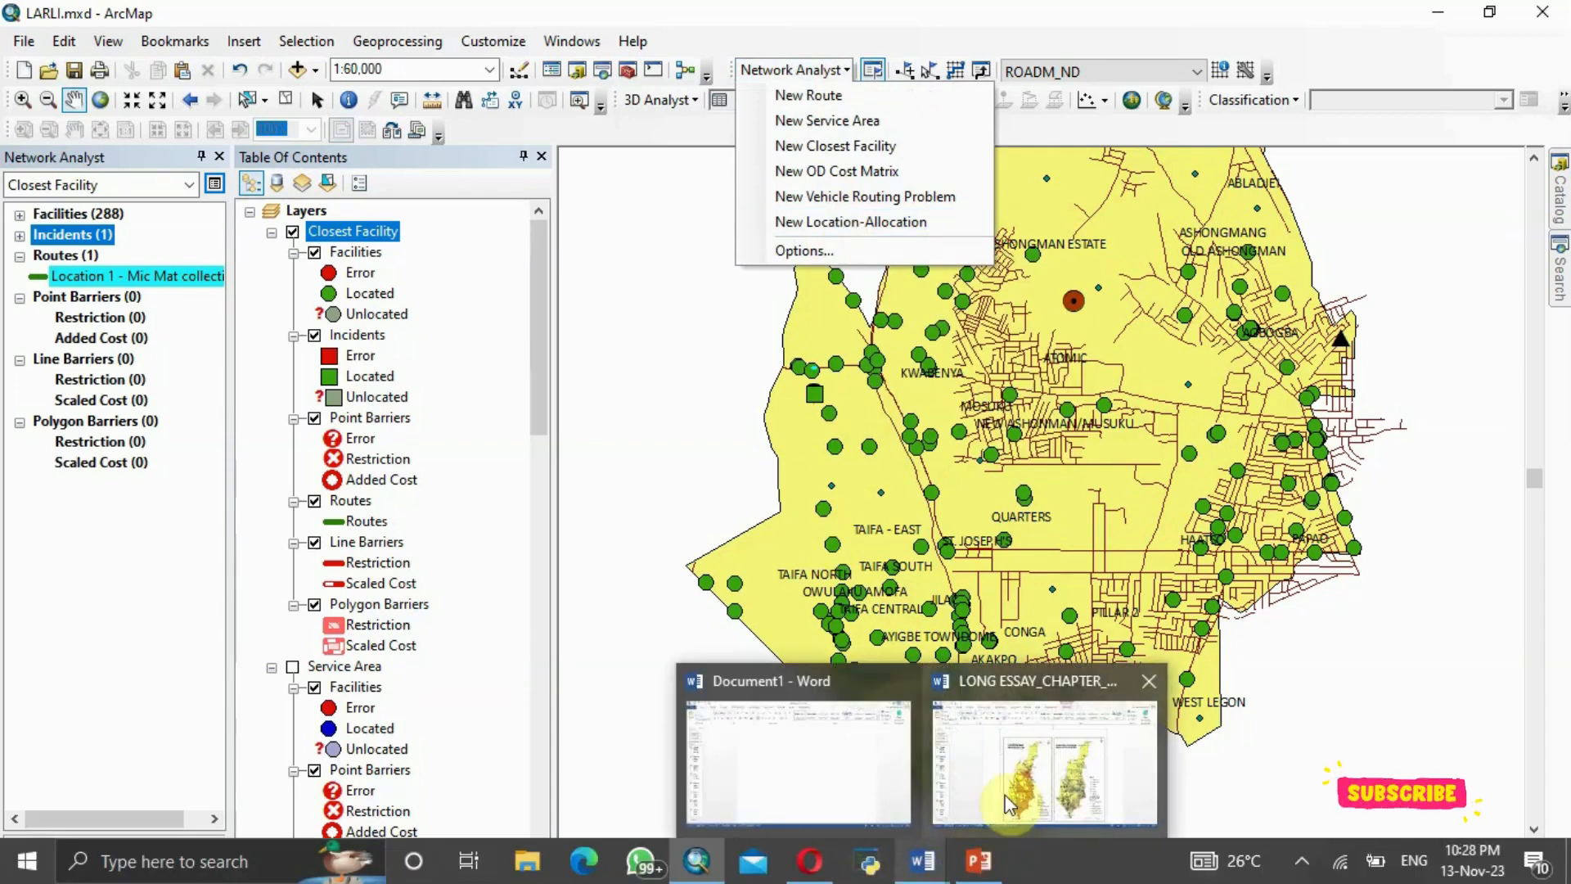
click(1047, 761)
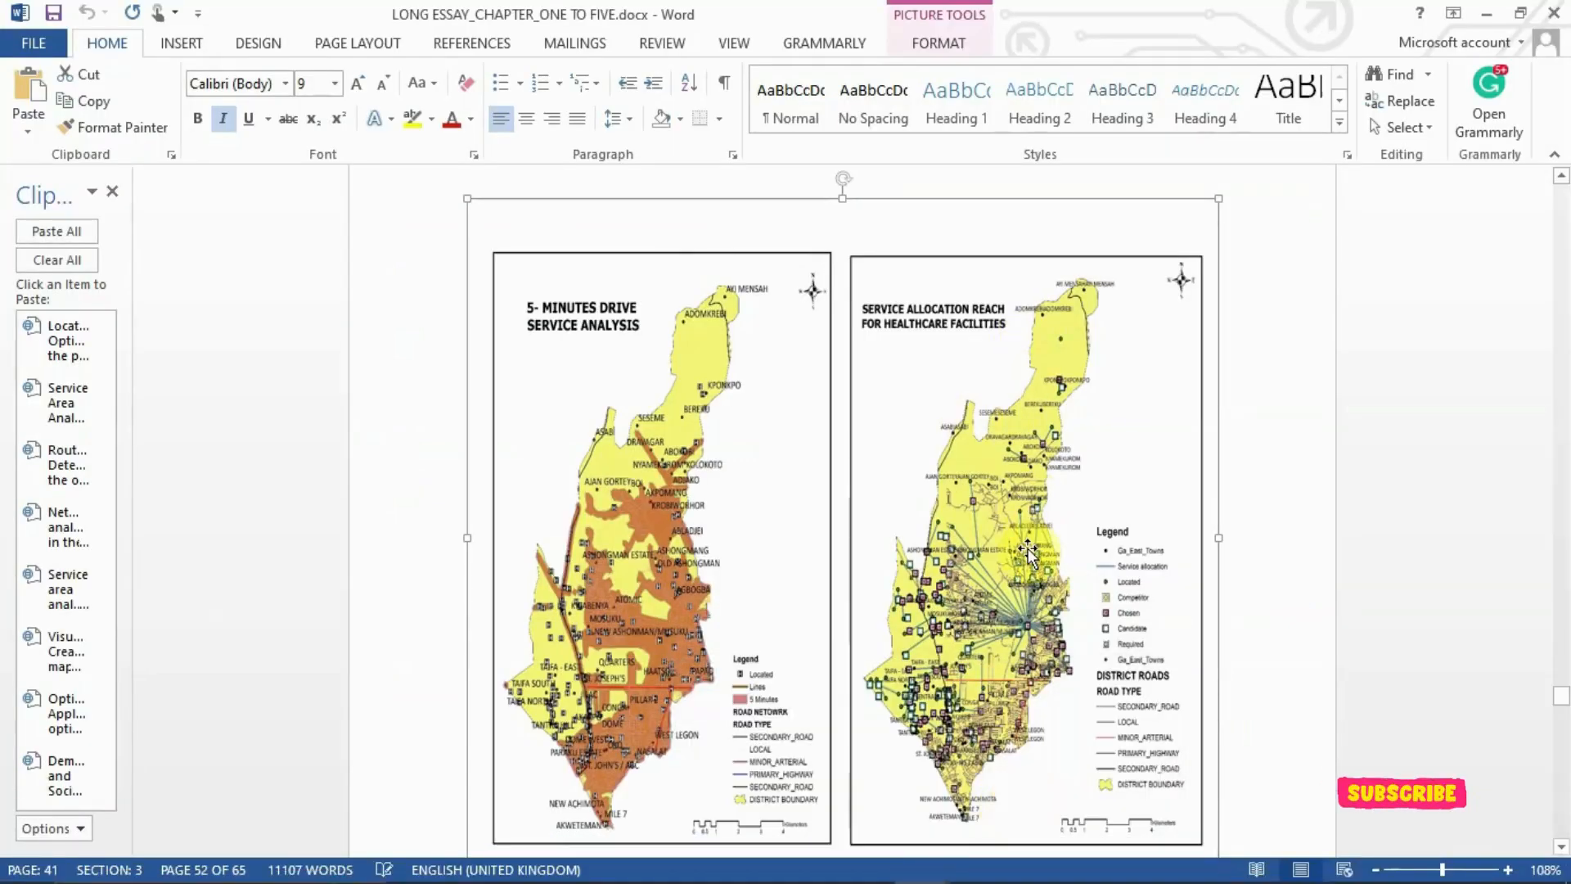
scroll(1028, 554, down, 5)
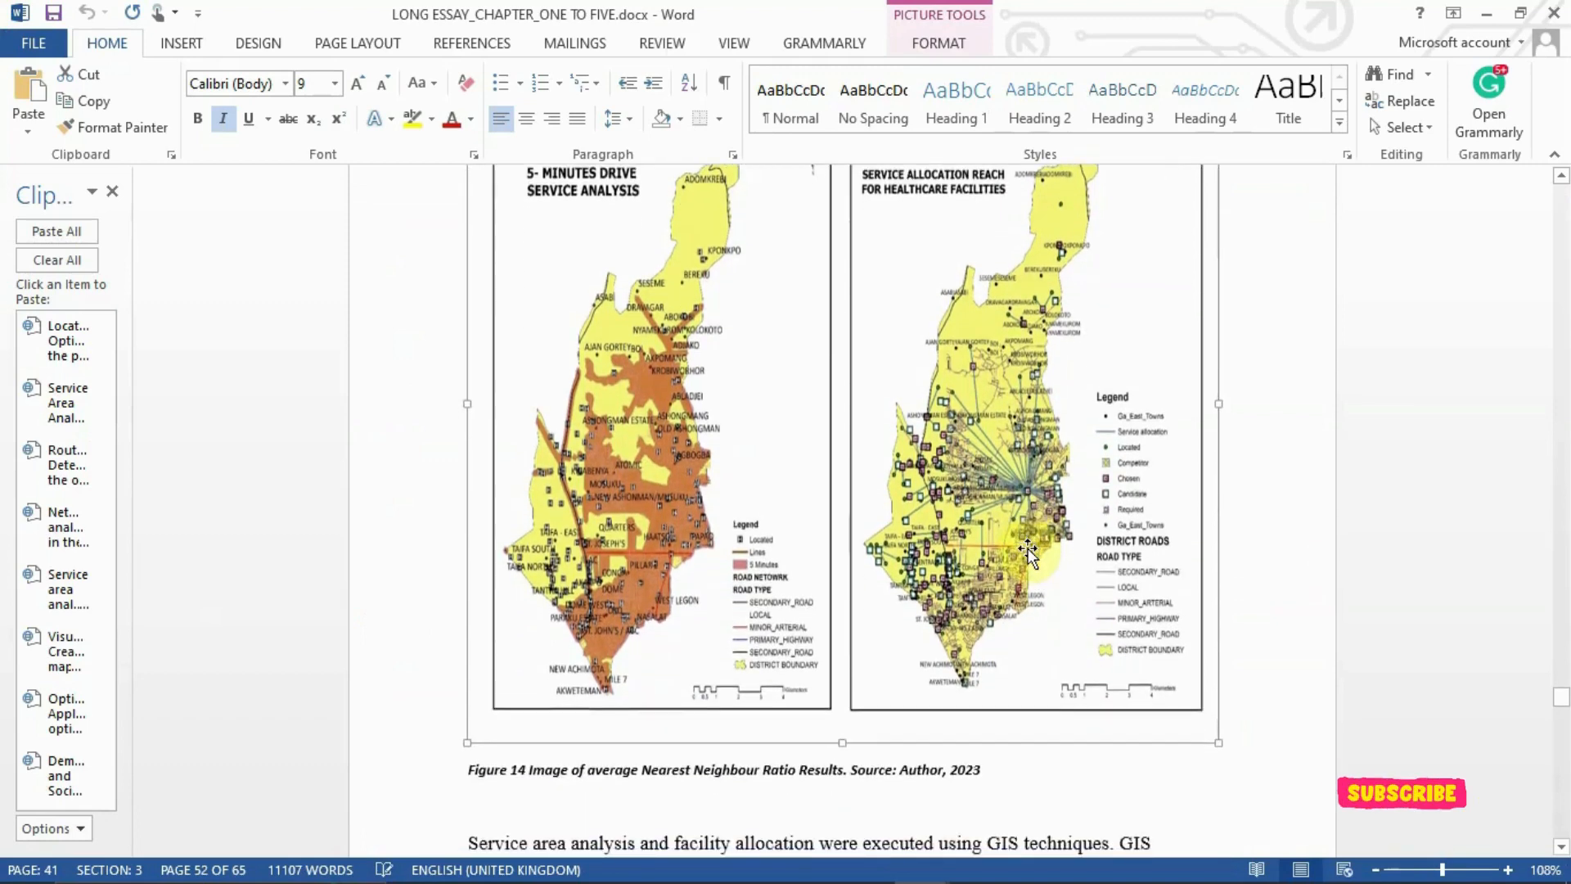
scroll(1024, 551, down, 2)
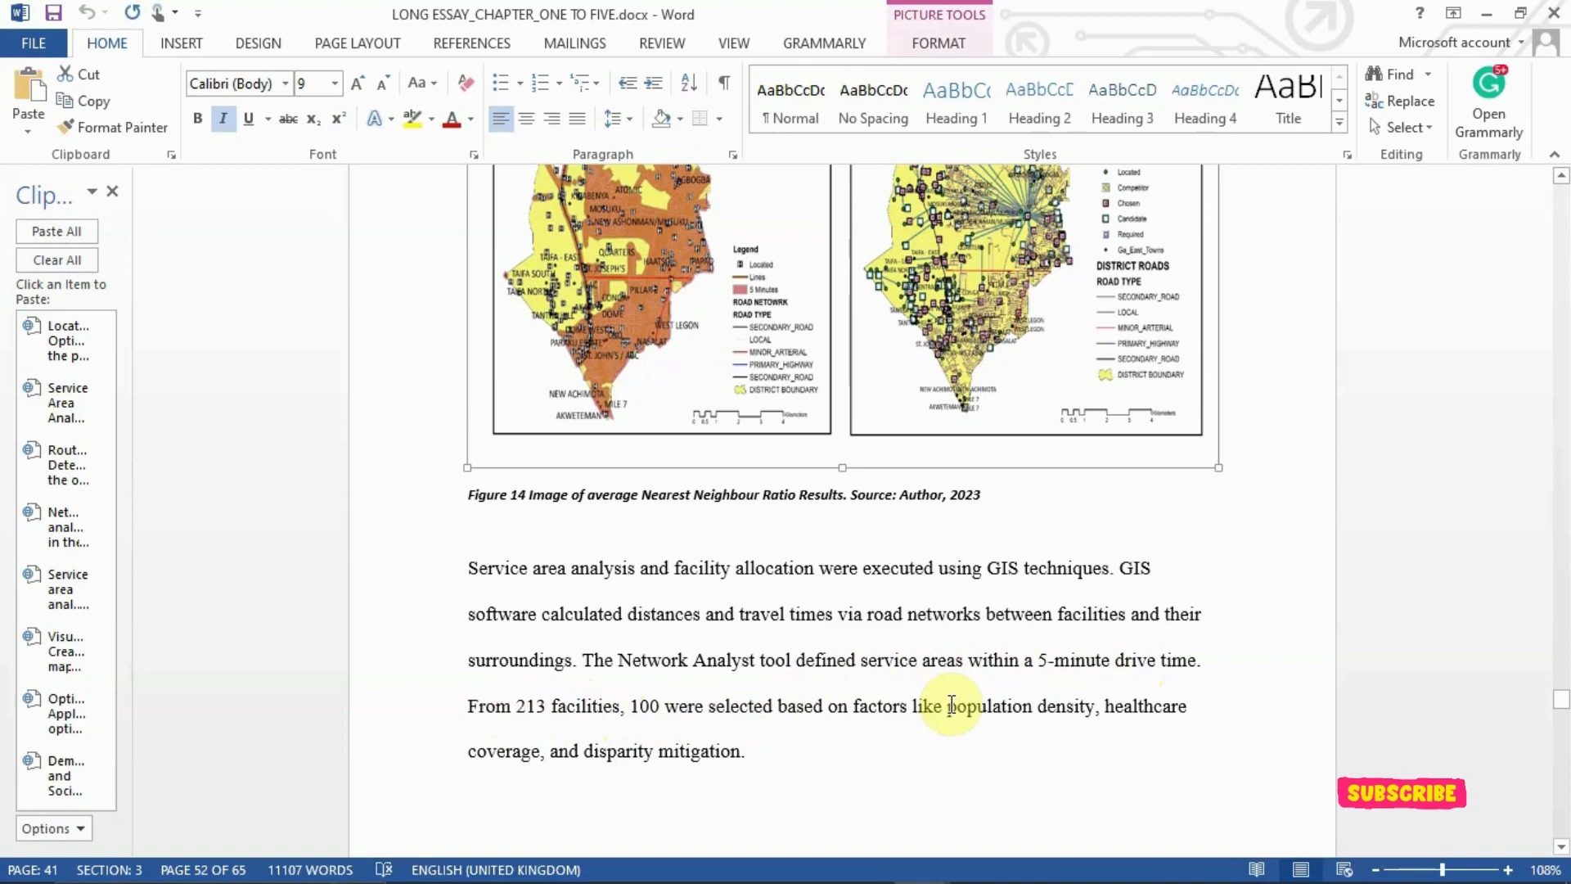
scroll(1122, 517, up, 4)
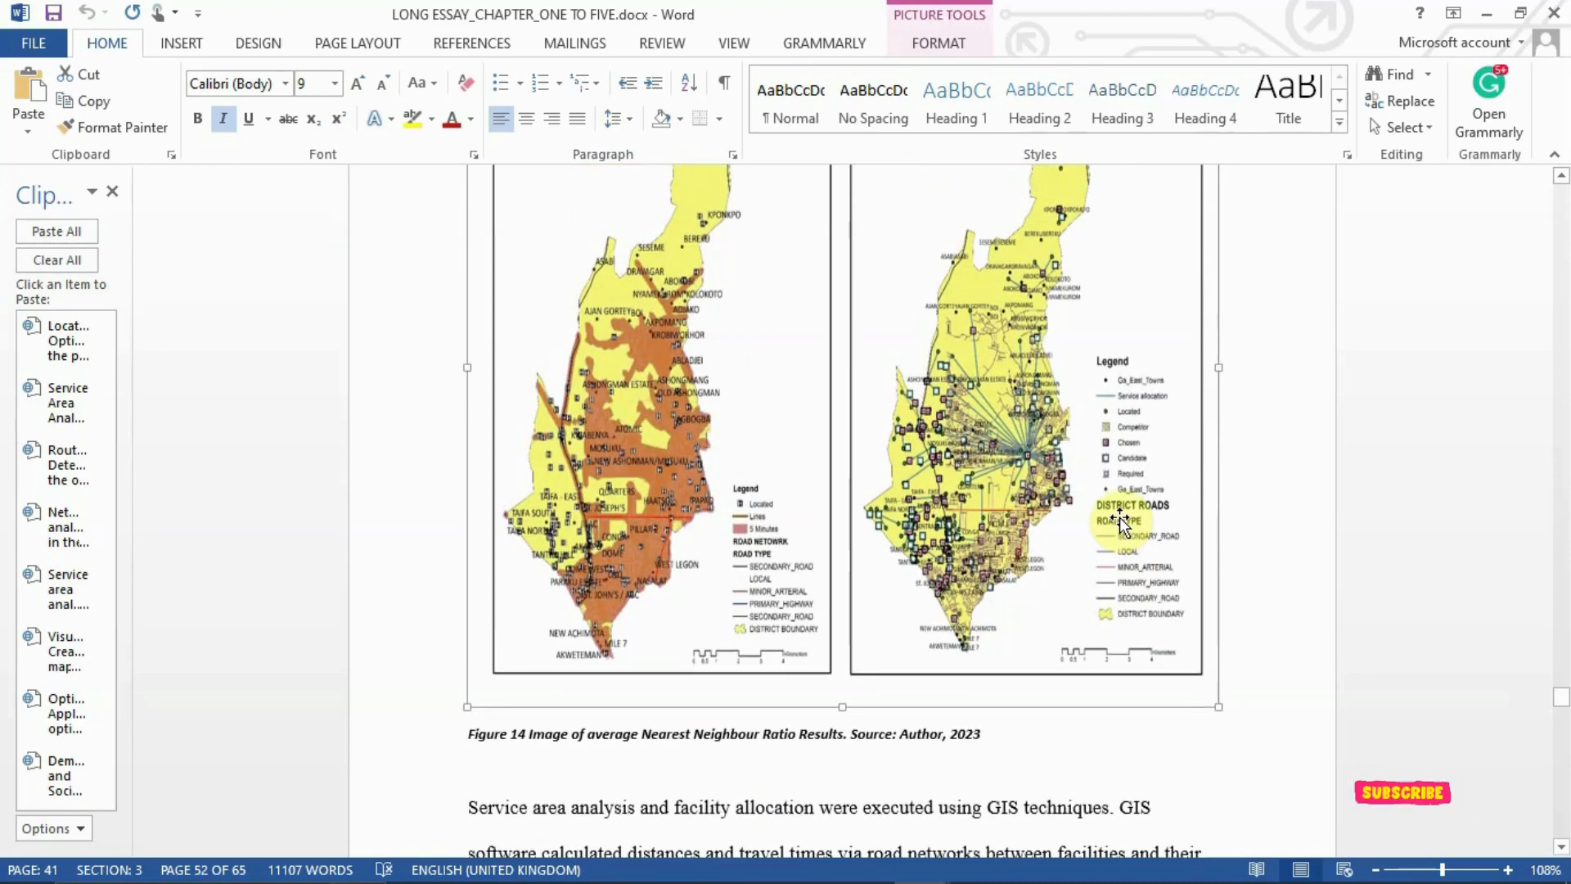
scroll(1119, 455, up, 1)
scroll(1120, 455, up, 1)
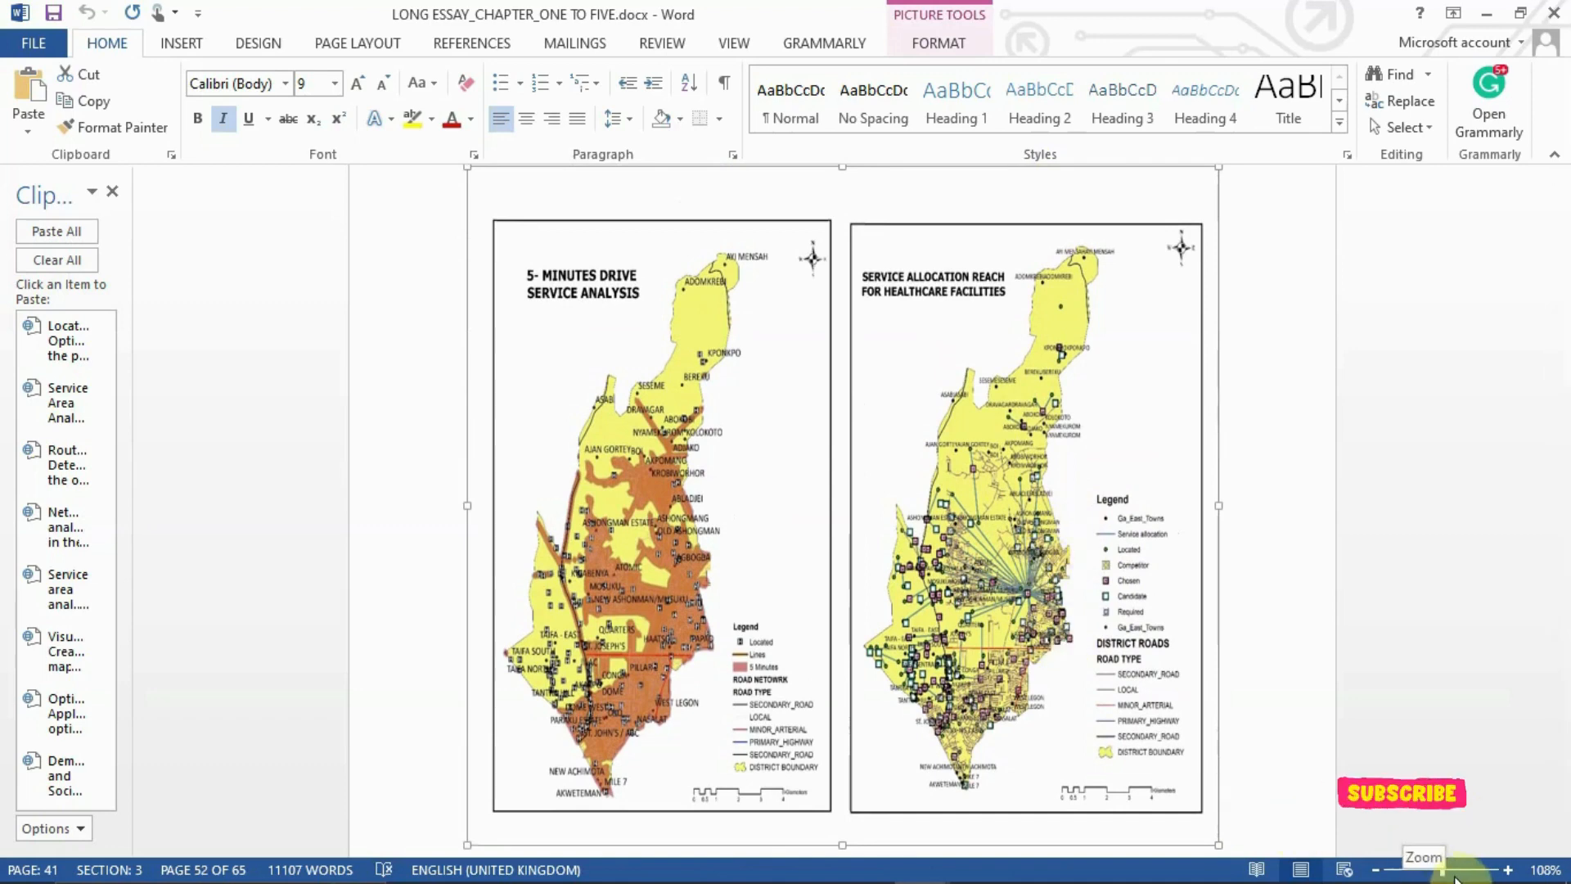
drag(1446, 874, 1472, 874)
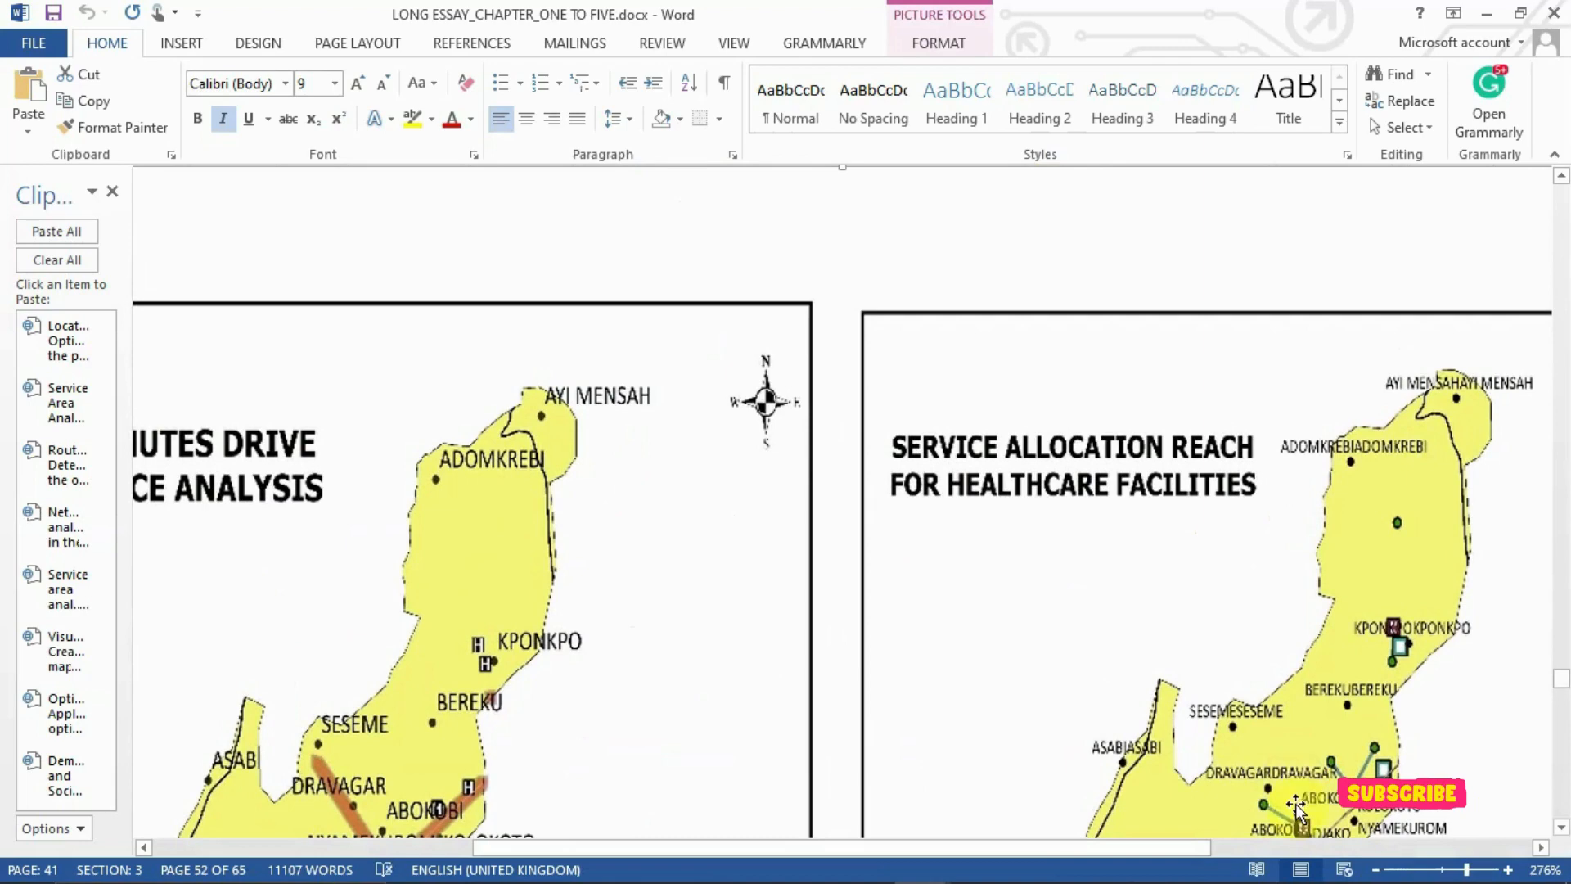
drag(1563, 687, 1565, 719)
key(Page_Down)
key(Page_Down)
key(Page_Down)
key(Page_Down)
scroll(1563, 718, down, 15)
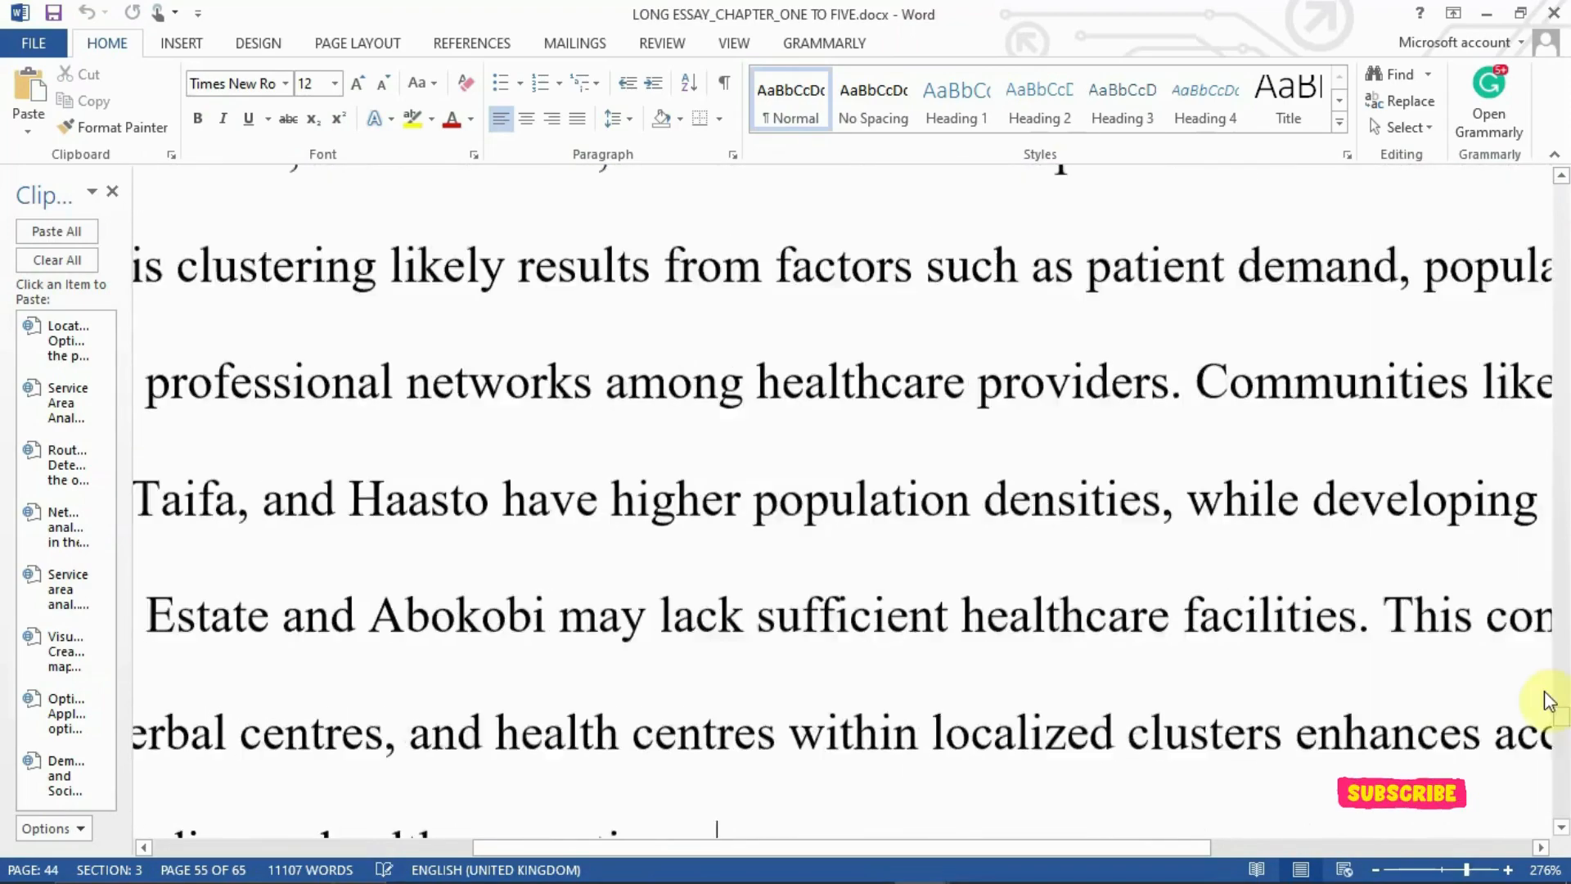
key(Page_Down)
key(Page_Down)
key(Page_Down)
key(Page_Down)
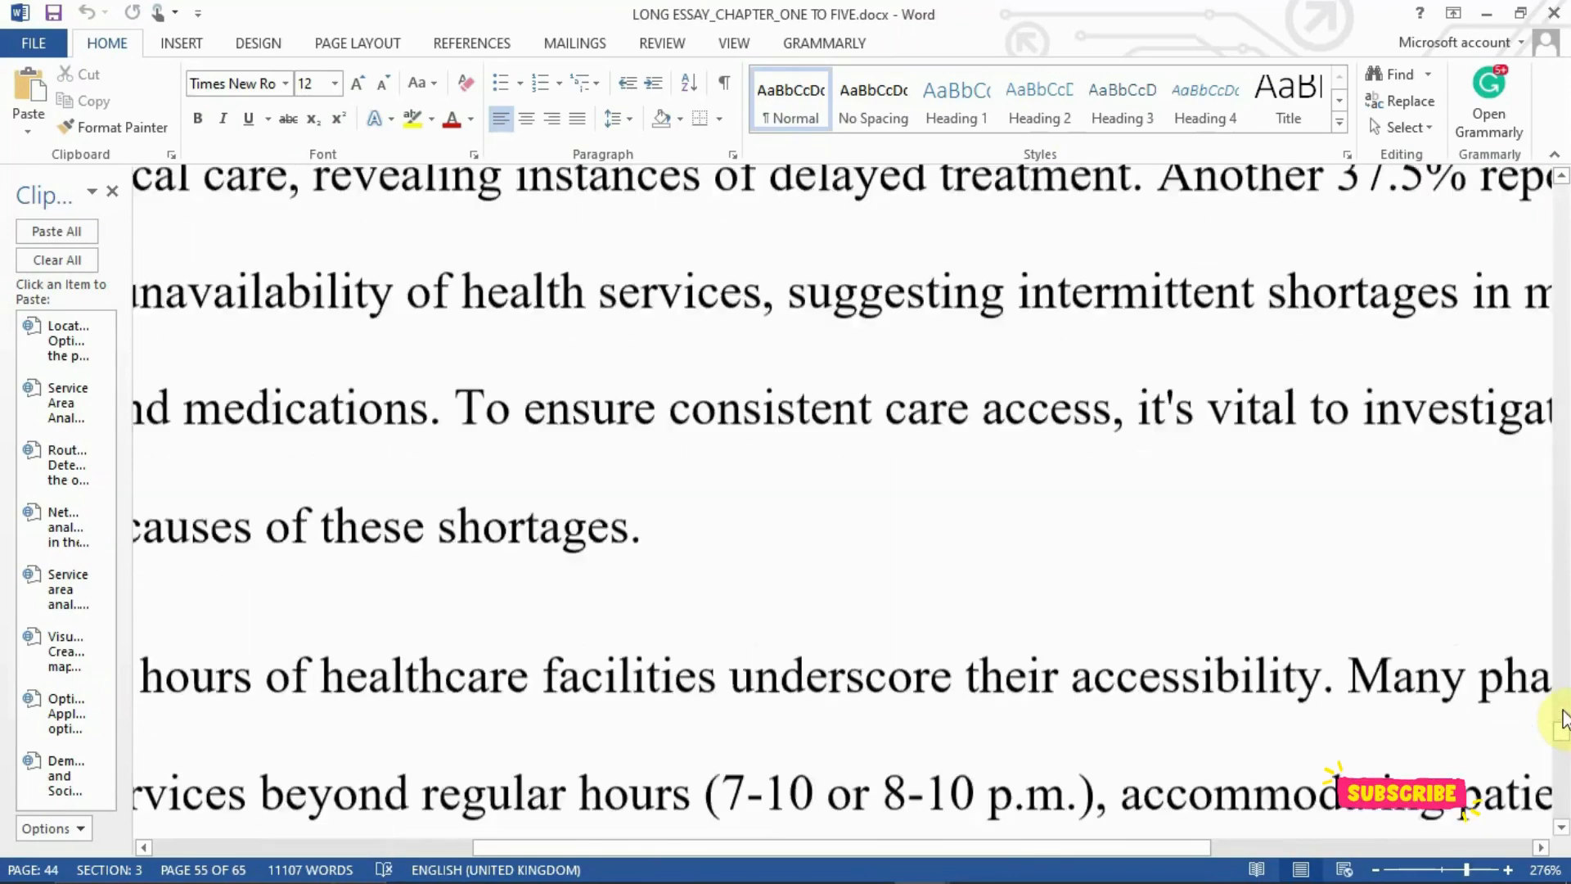
scroll(1563, 719, down, 15)
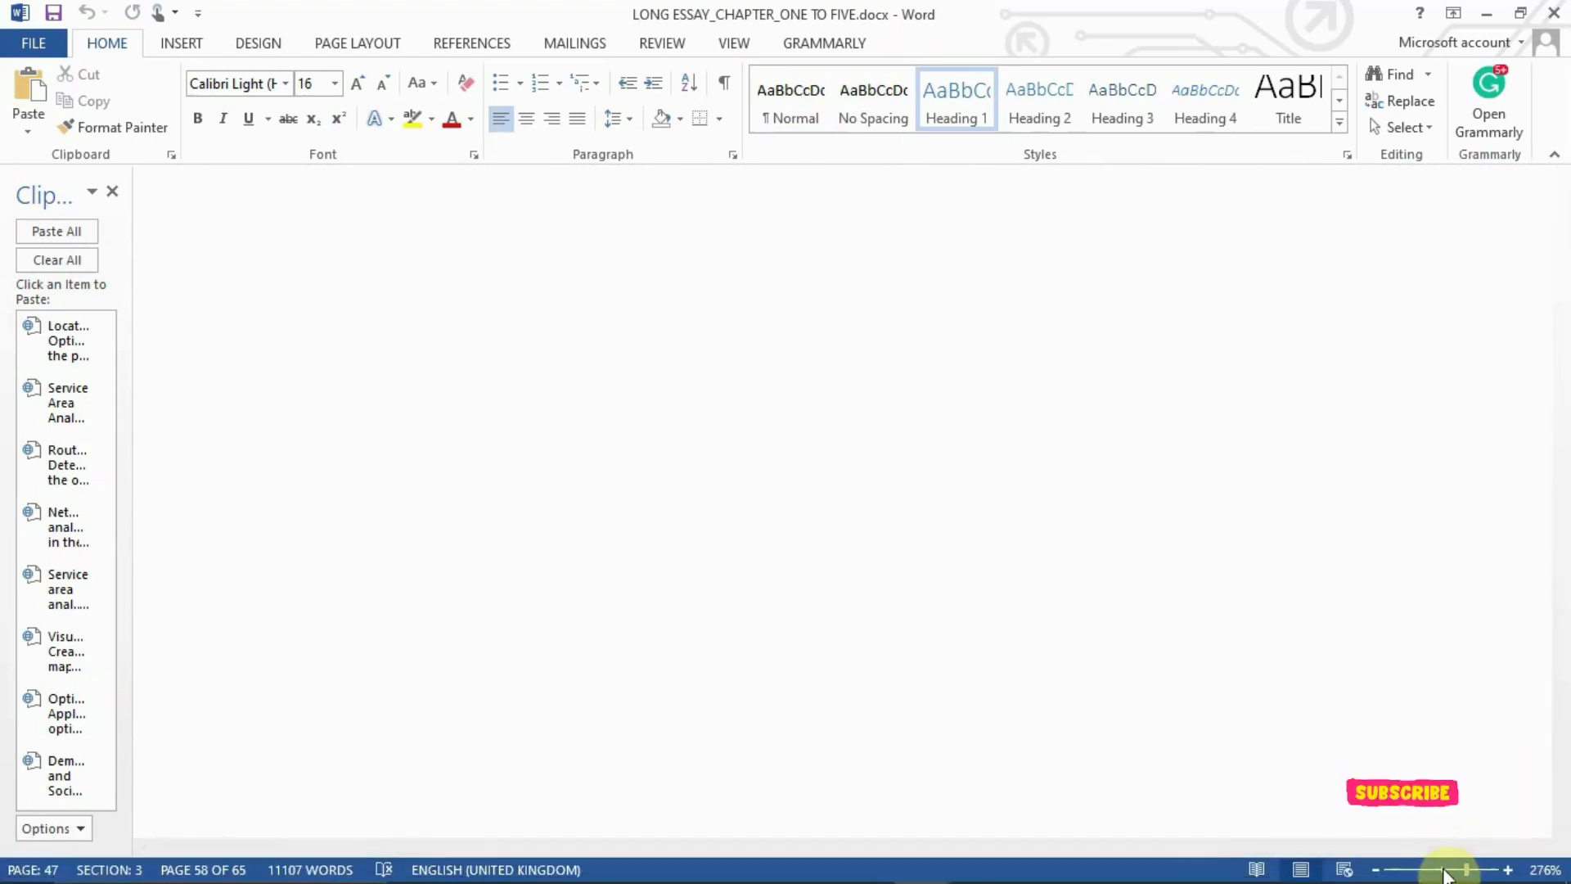
drag(1451, 869, 1443, 869)
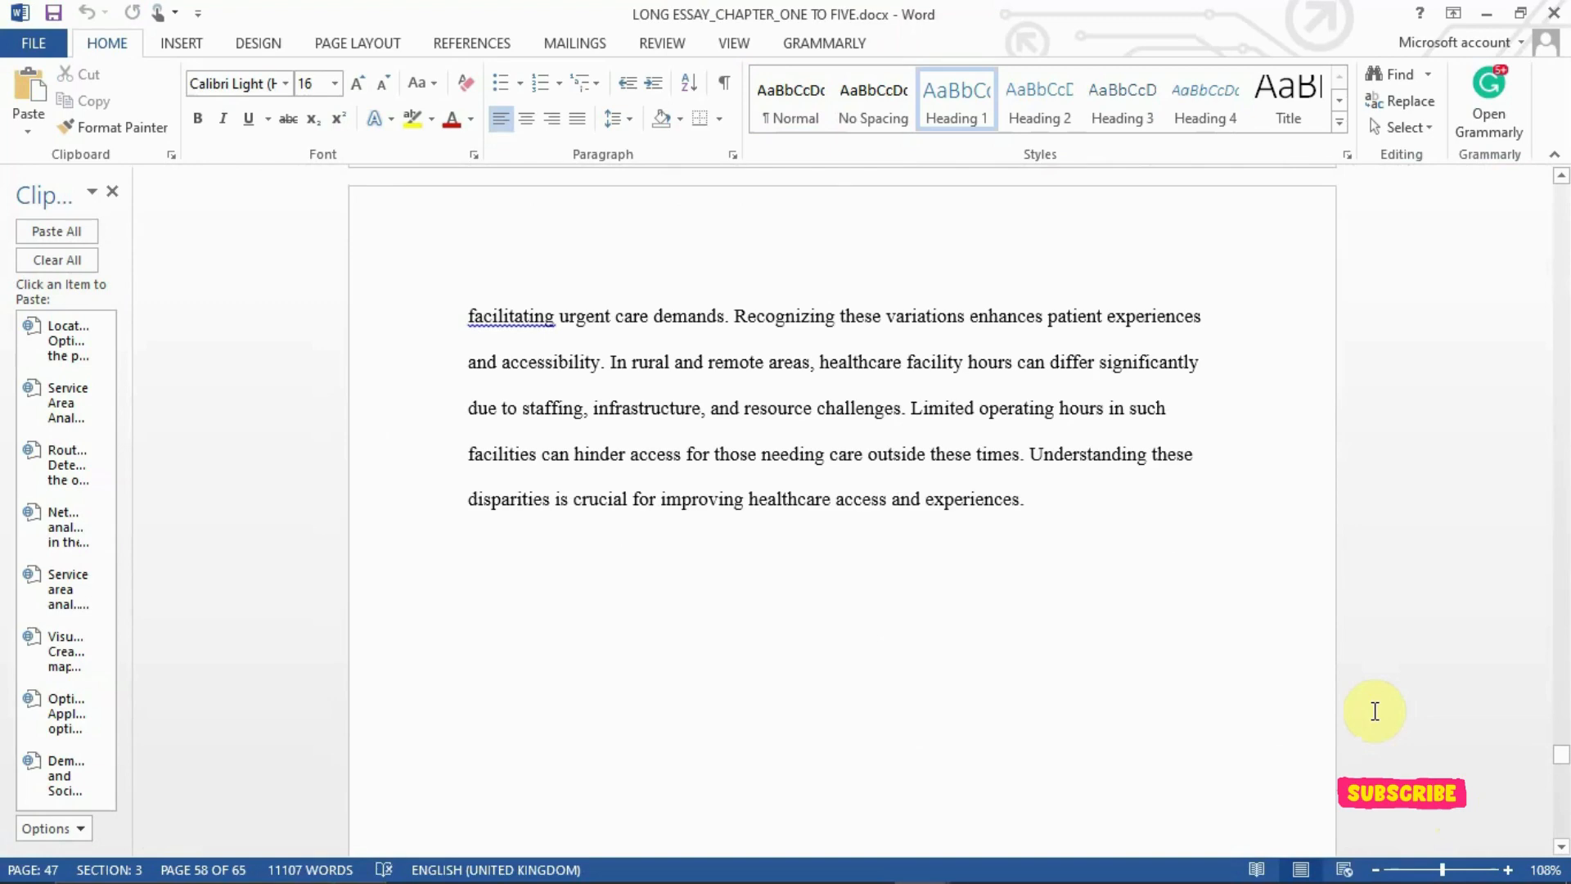
key(Page_Up)
key(Page_Up)
key(Page_Up)
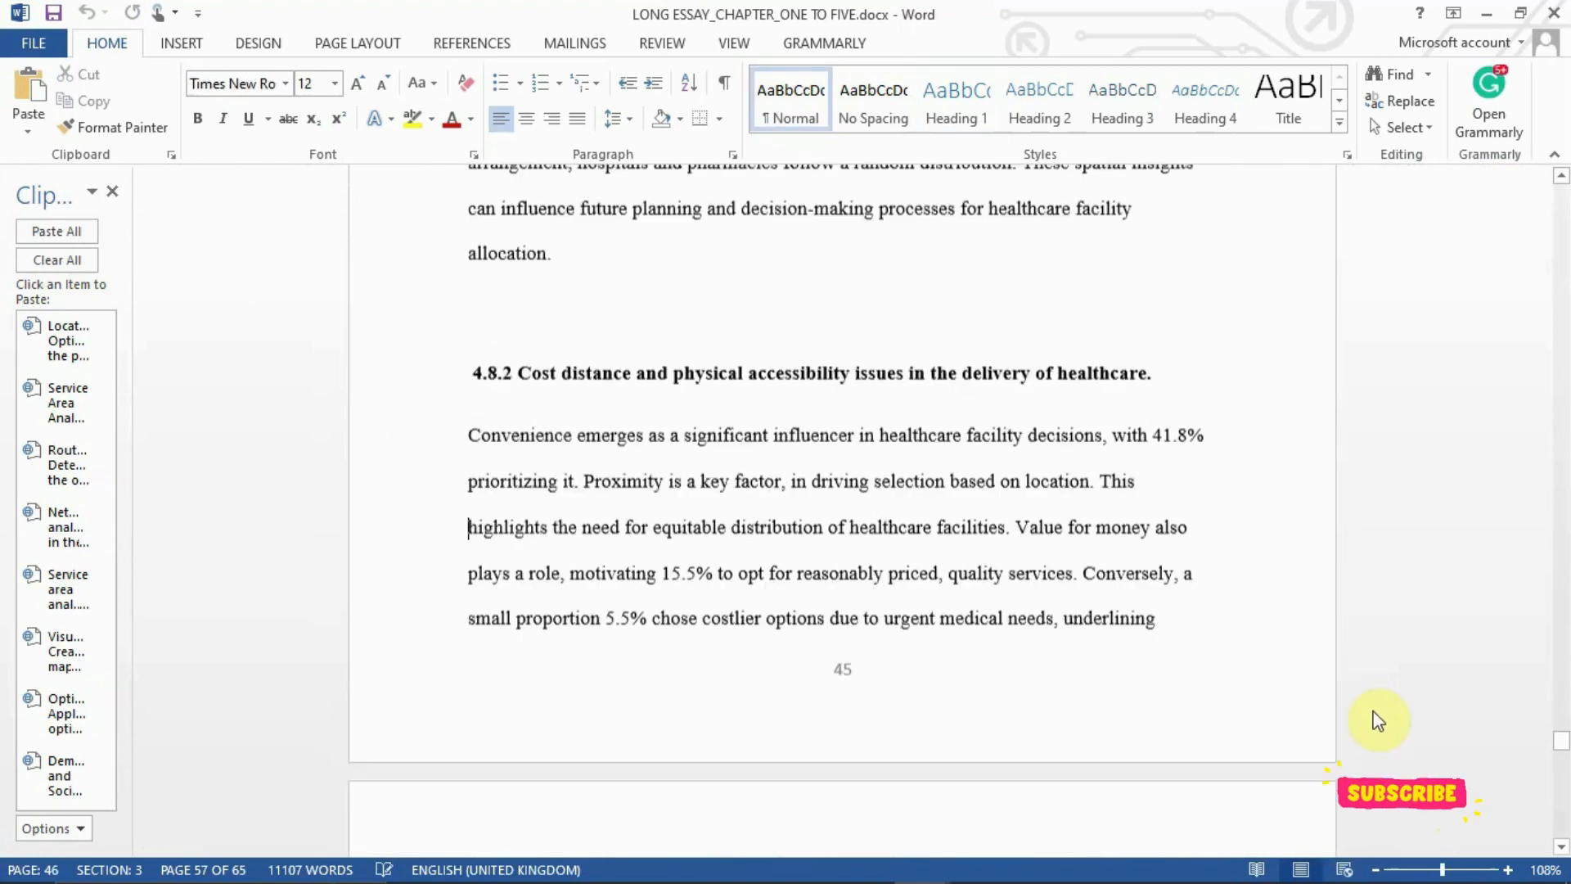
key(Page_Down)
key(Page_Down)
key(Page_Down)
key(Page_Down)
key(Page_Down)
key(Page_Up)
key(Page_Up)
key(Page_Up)
key(Page_Up)
key(Page_Up)
key(Page_Up)
key(Page_Up)
key(Page_Up)
key(Page_Up)
key(Page_Up)
key(Page_Up)
key(Page_Up)
key(Page_Up)
key(Page_Up)
key(Page_Up)
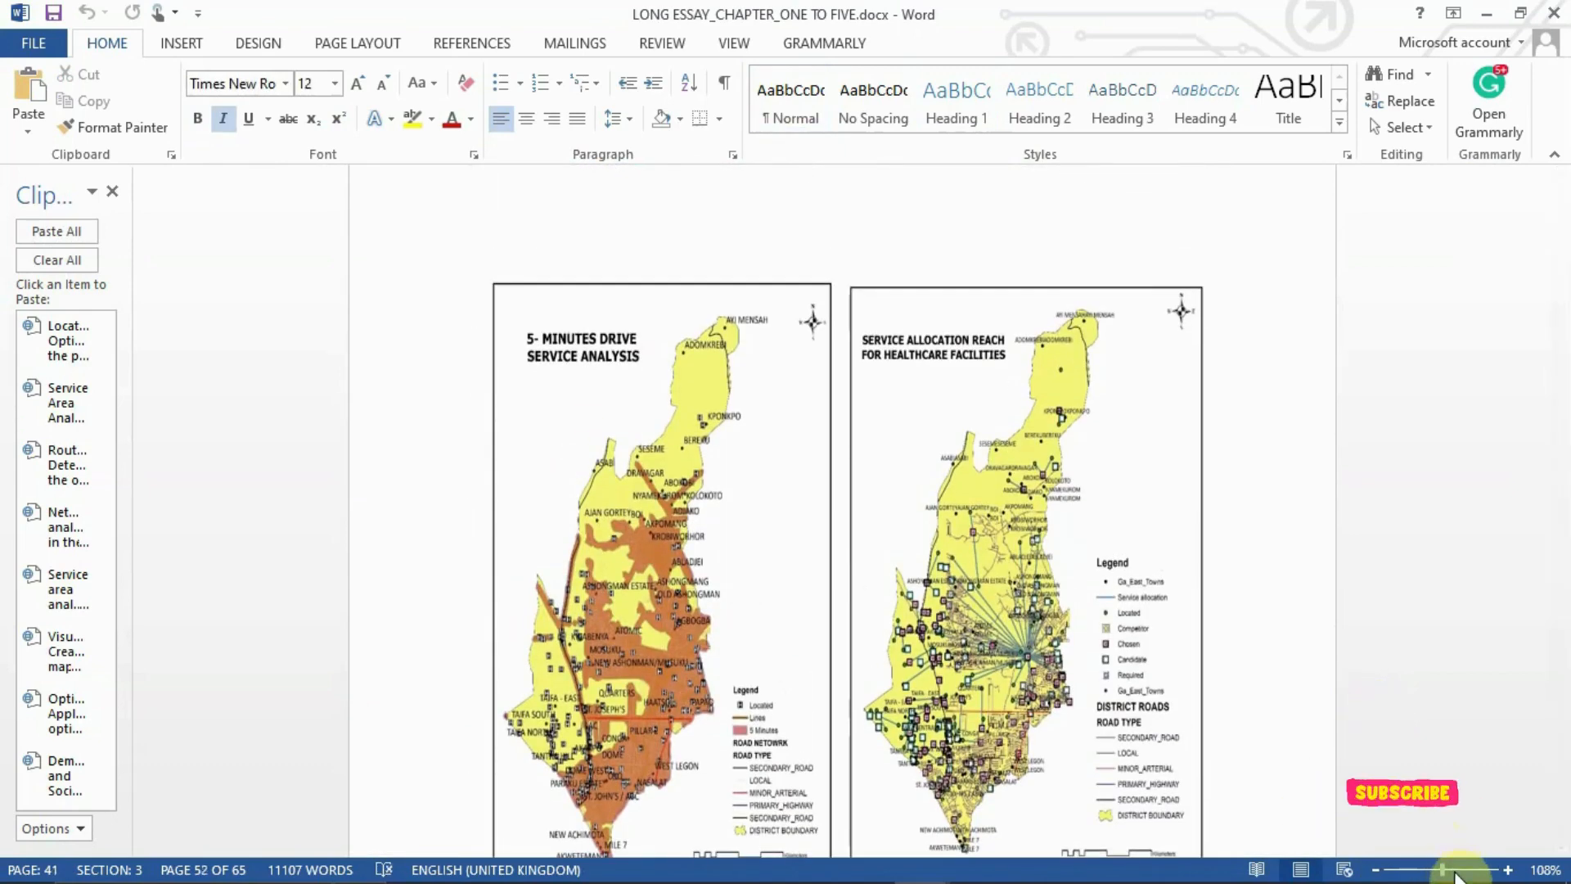
Enlarge the page view to 252% and examine the 5-minute drive and service allocation reach maps with their legends
drag(1442, 869, 1462, 869)
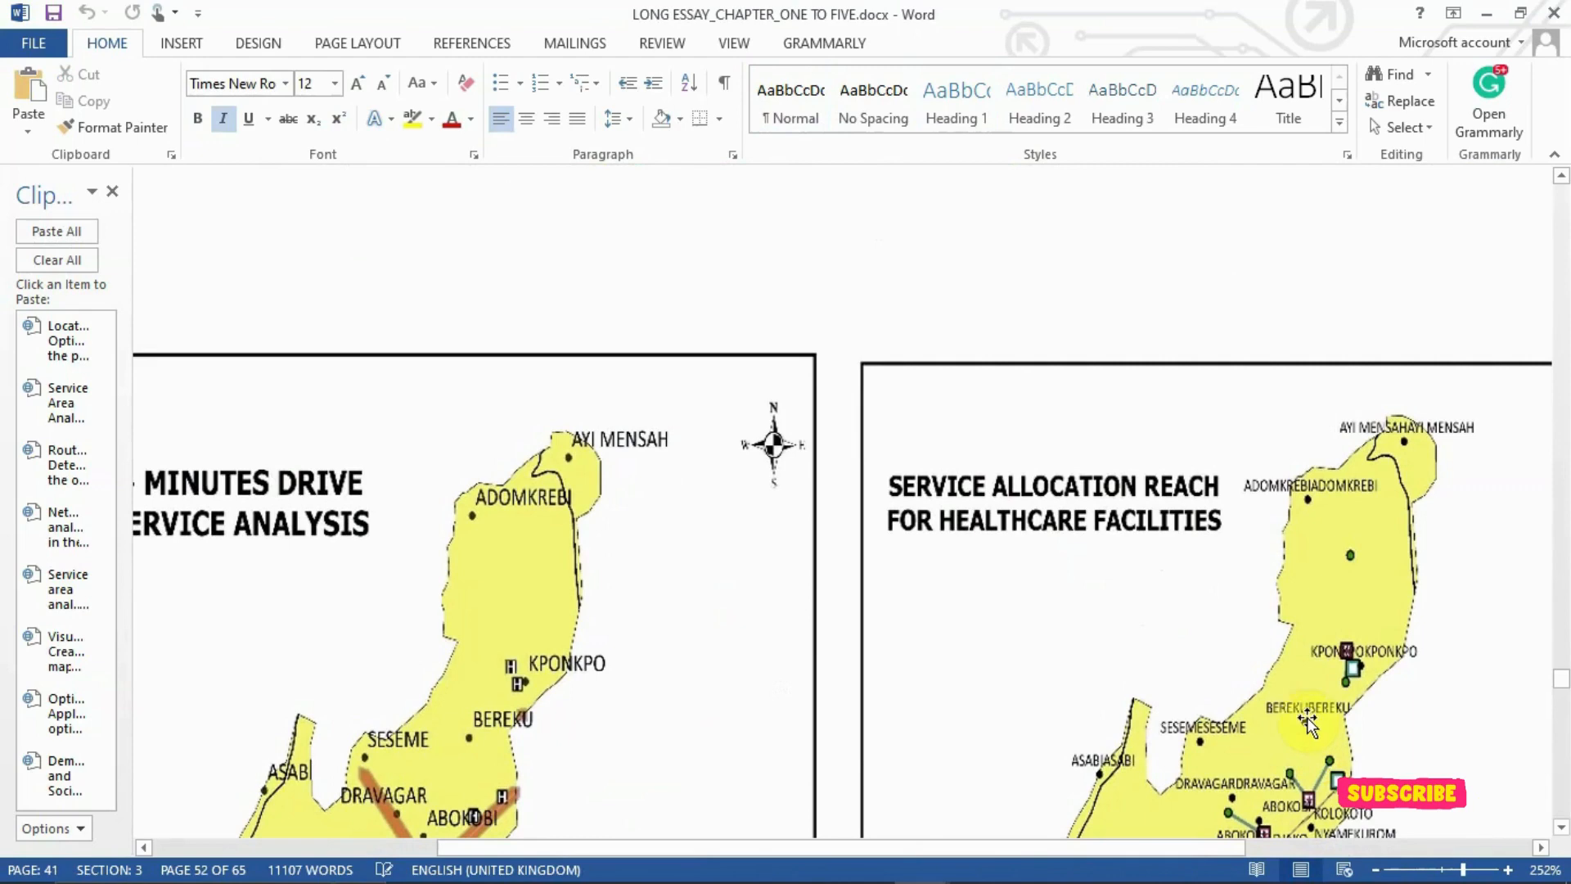
scroll(1416, 647, down, 5)
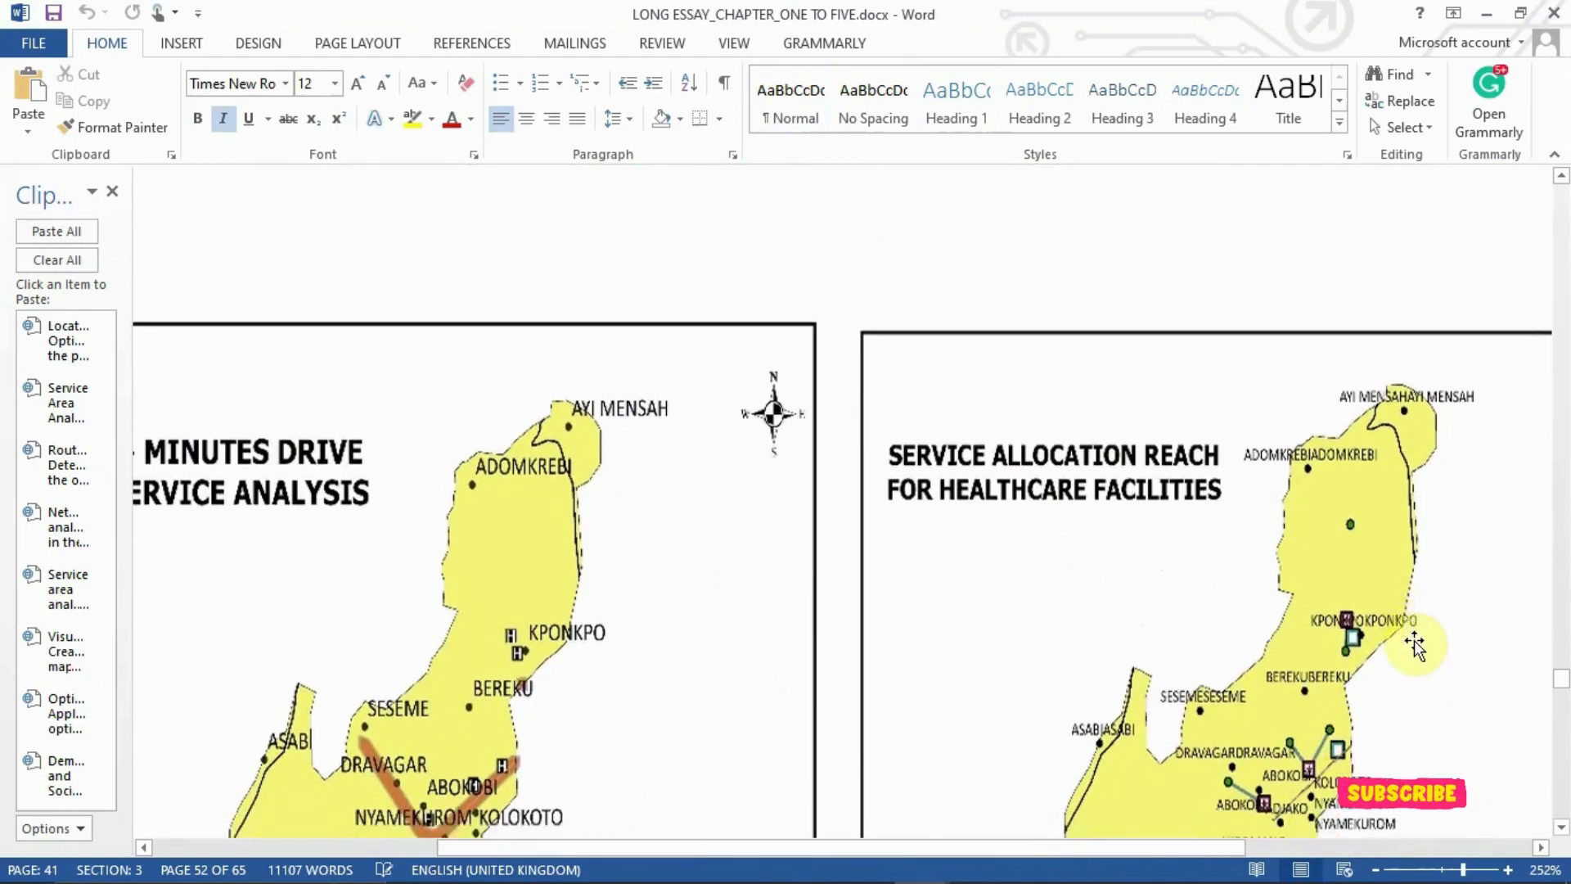
scroll(1414, 645, down, 1)
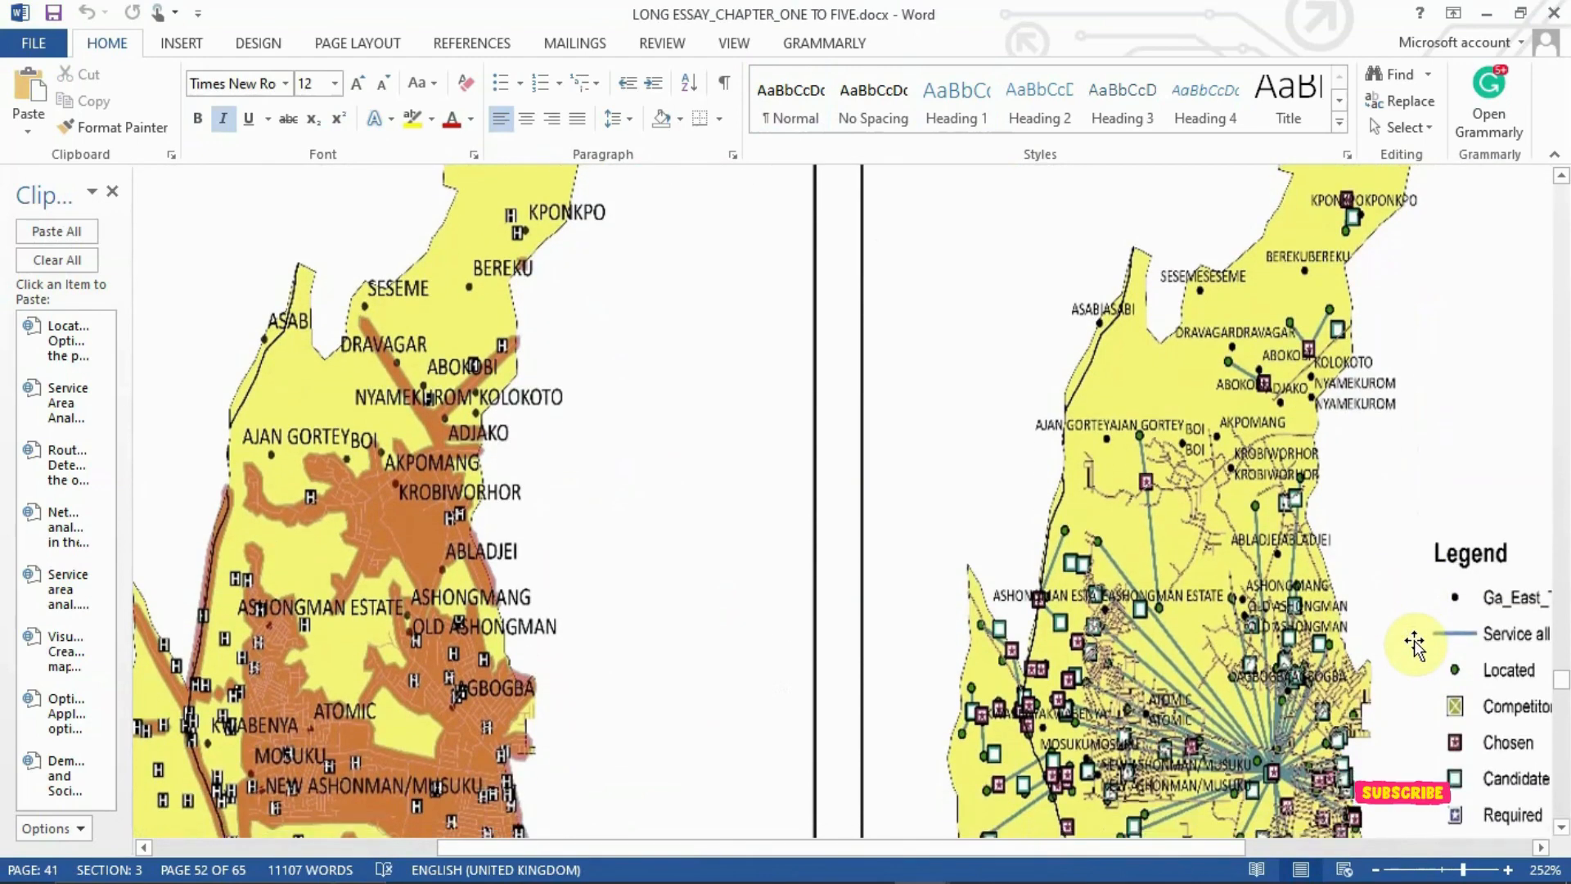
scroll(1276, 646, down, 3)
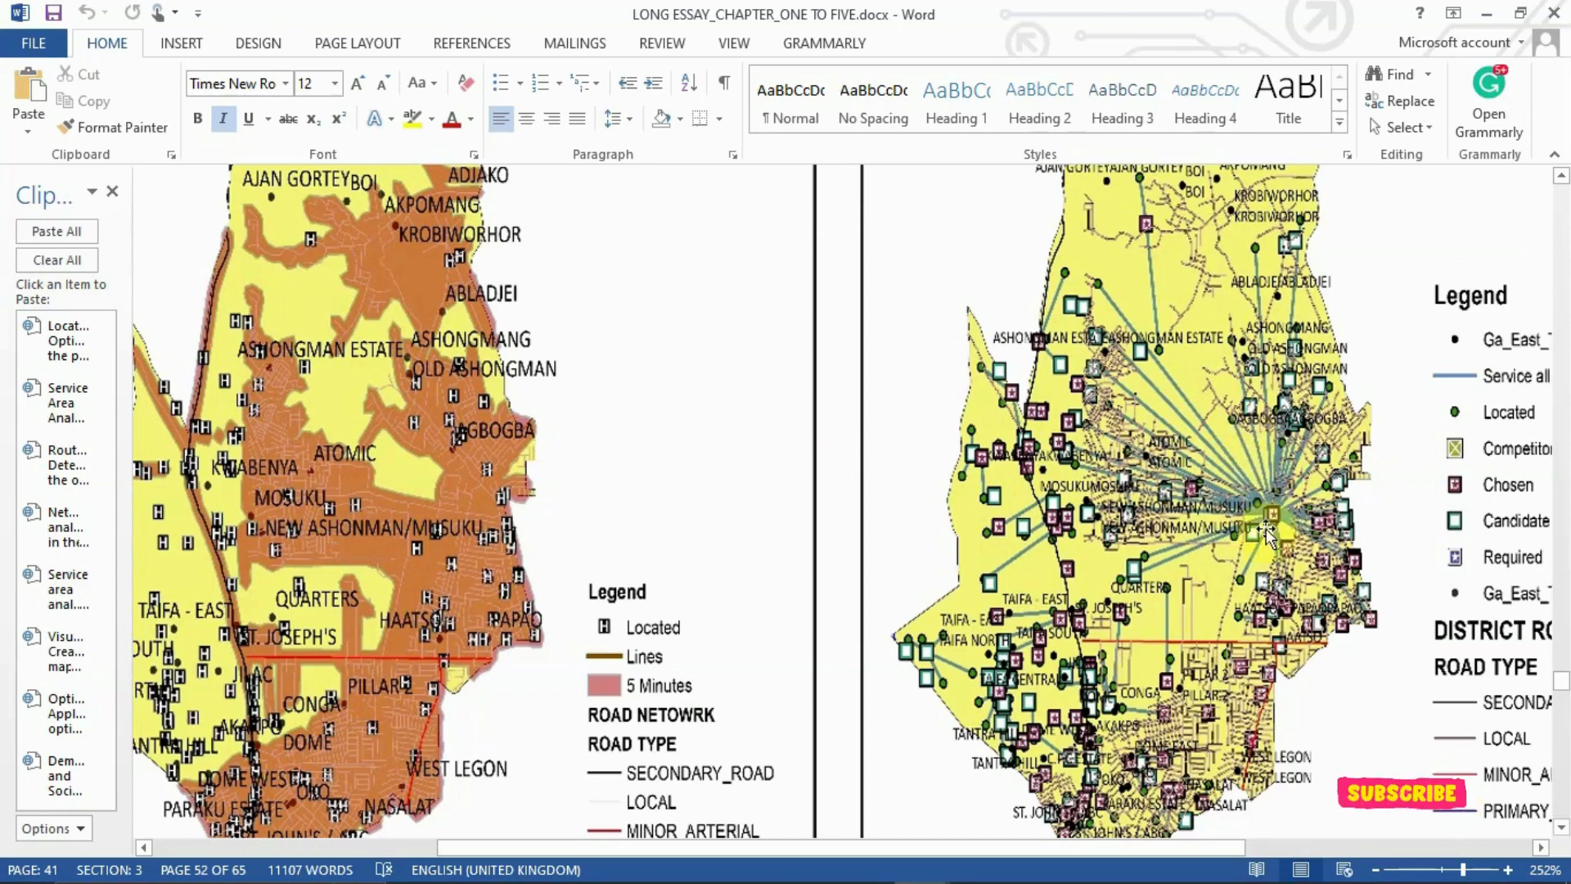
Reduce the page view to 96%, examine the buffer, practical boundary and Figure 17 feasibility maps, and switch back to ArcMap
click(1440, 870)
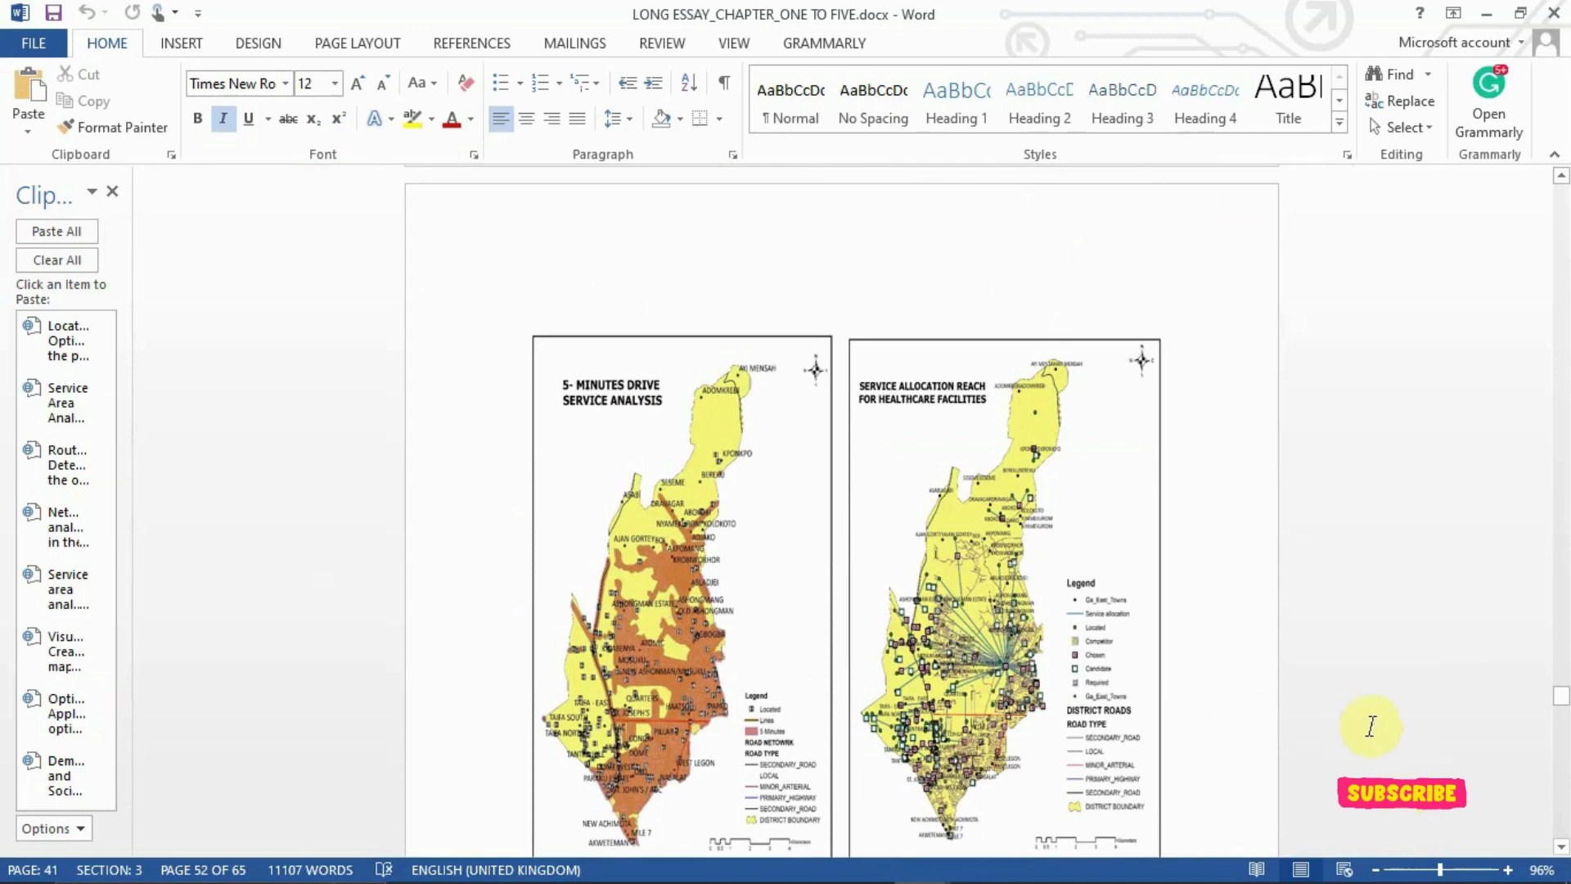
scroll(1245, 718, down, 10)
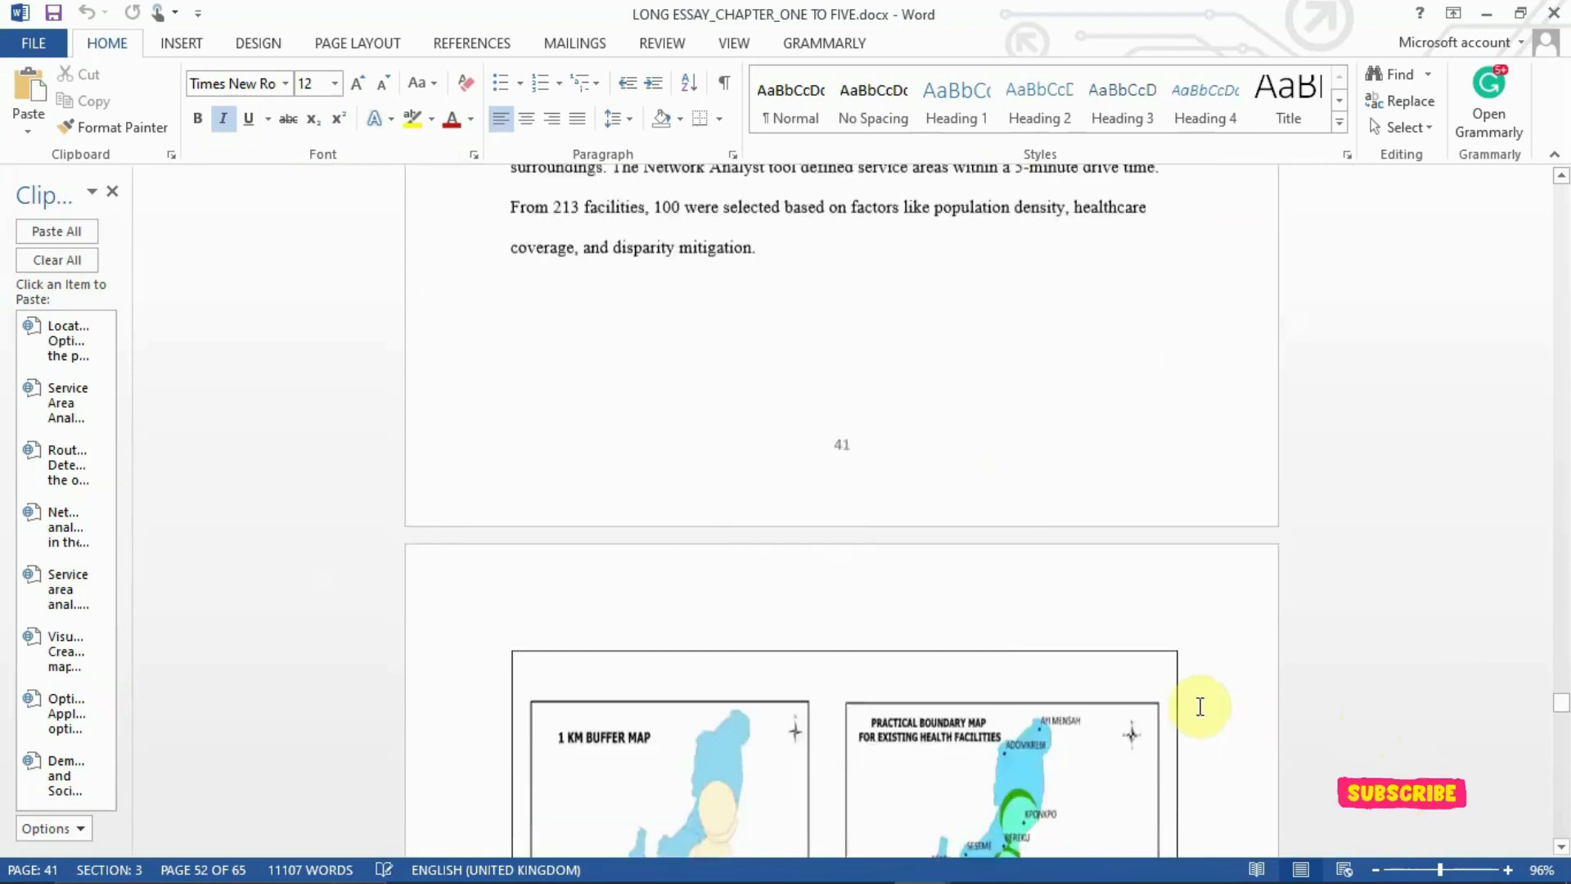
scroll(1200, 706, down, 6)
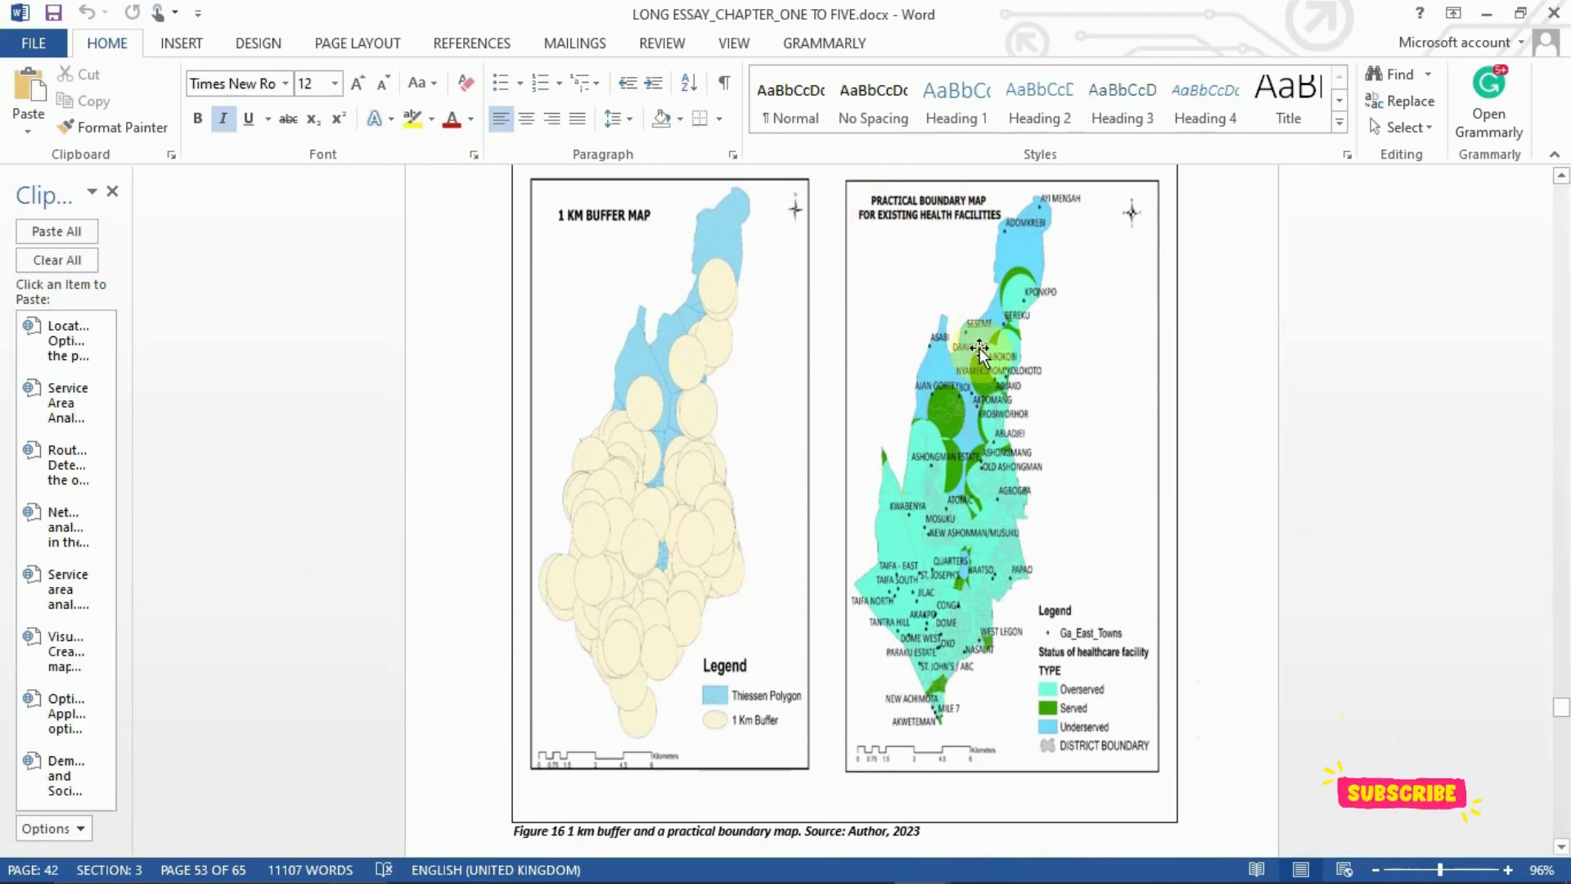
key(Page_Down)
key(Page_Down)
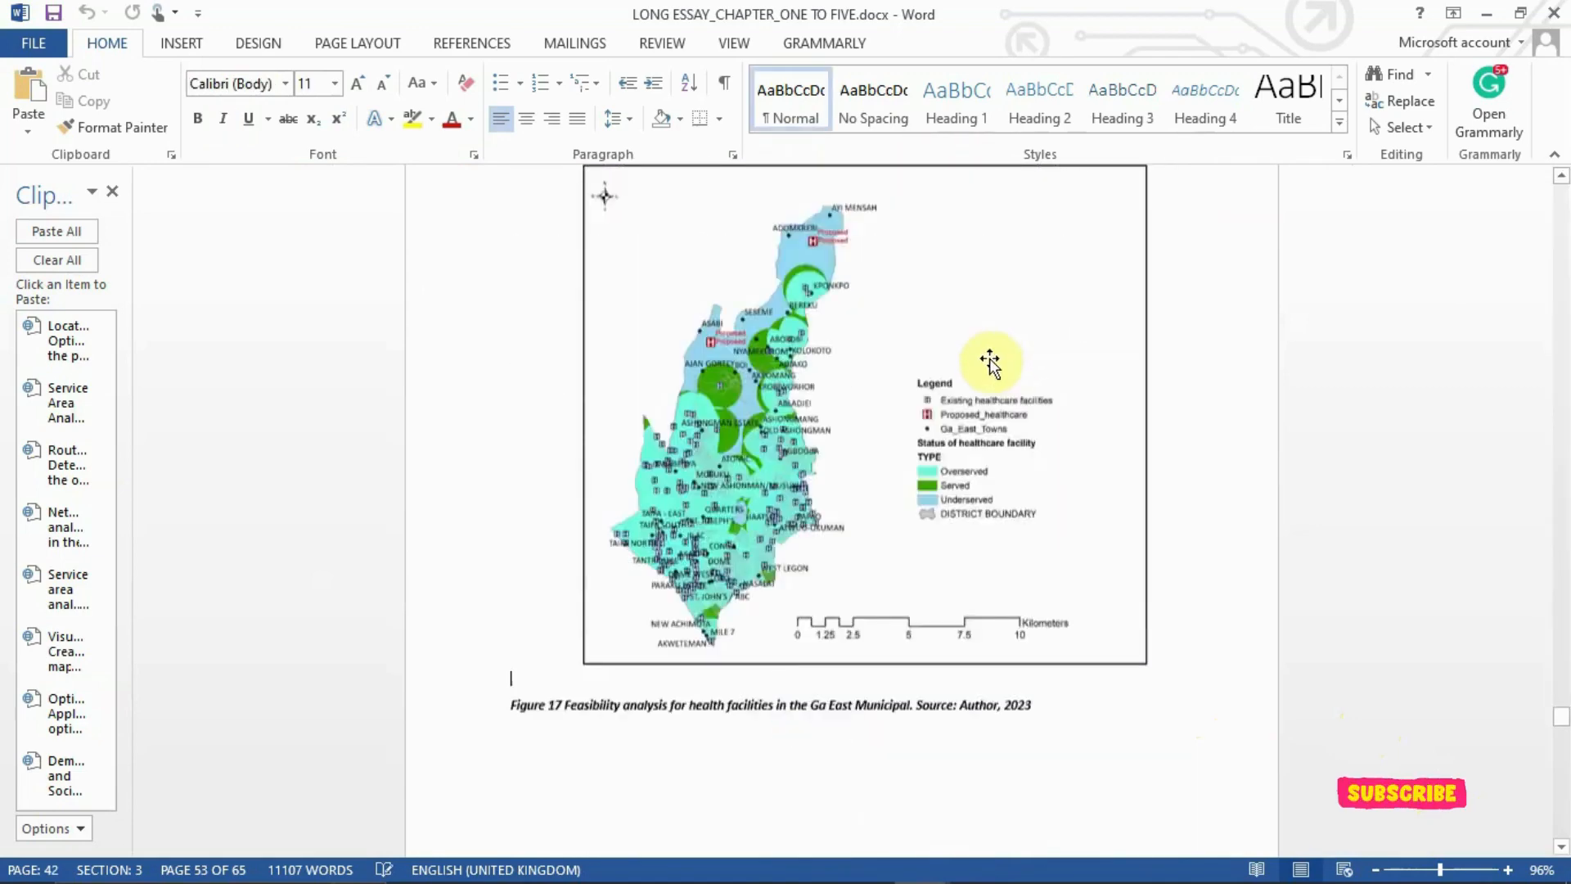
key(Page_Up)
scroll(990, 361, down, 1)
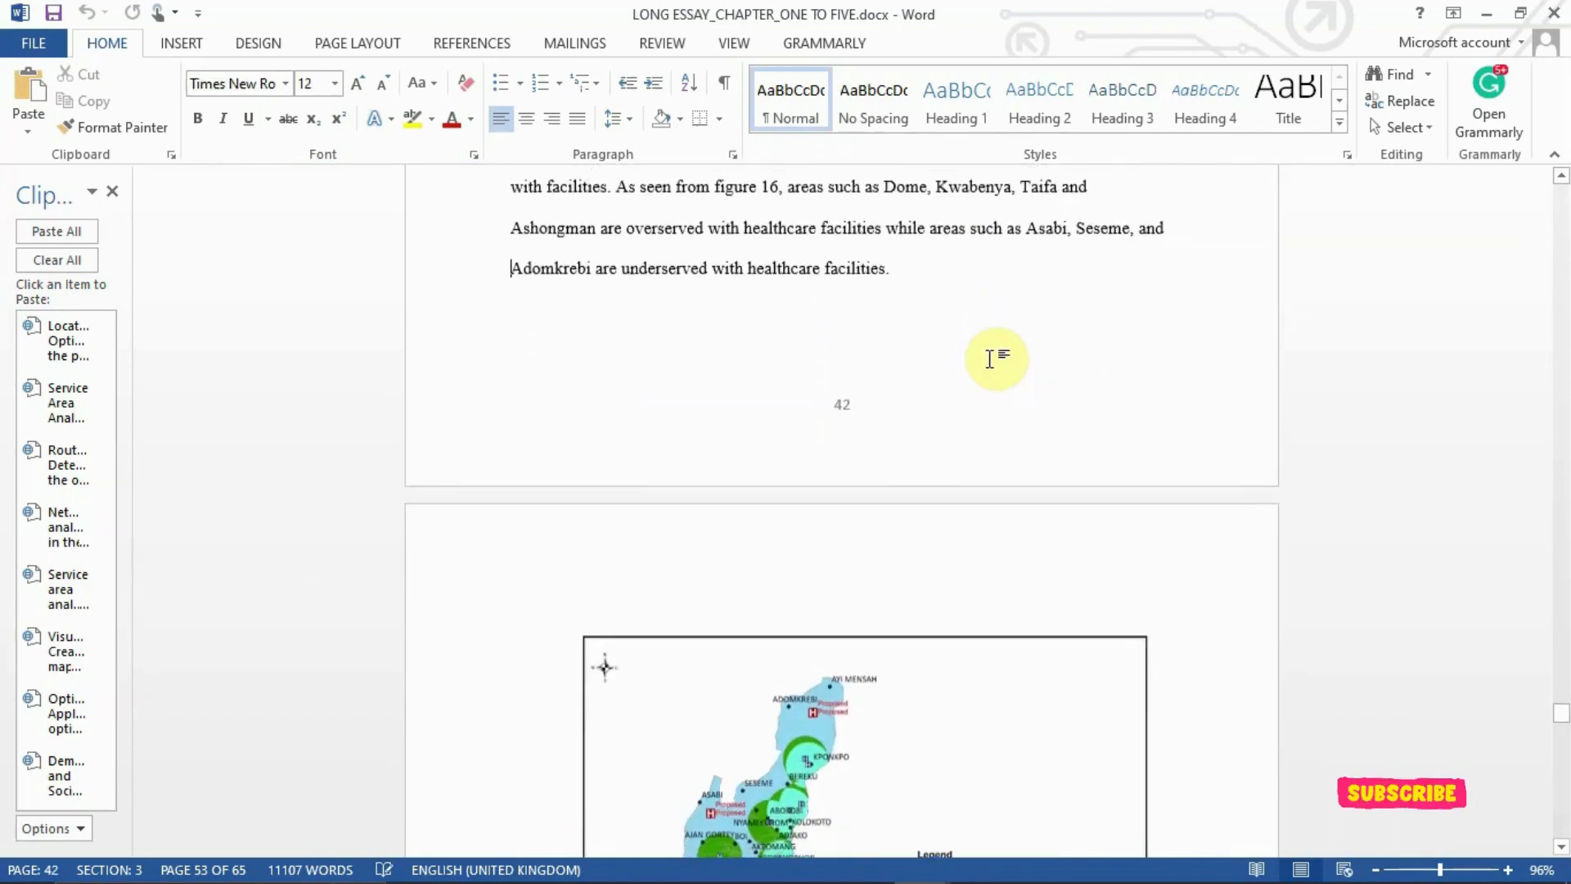
scroll(990, 360, down, 3)
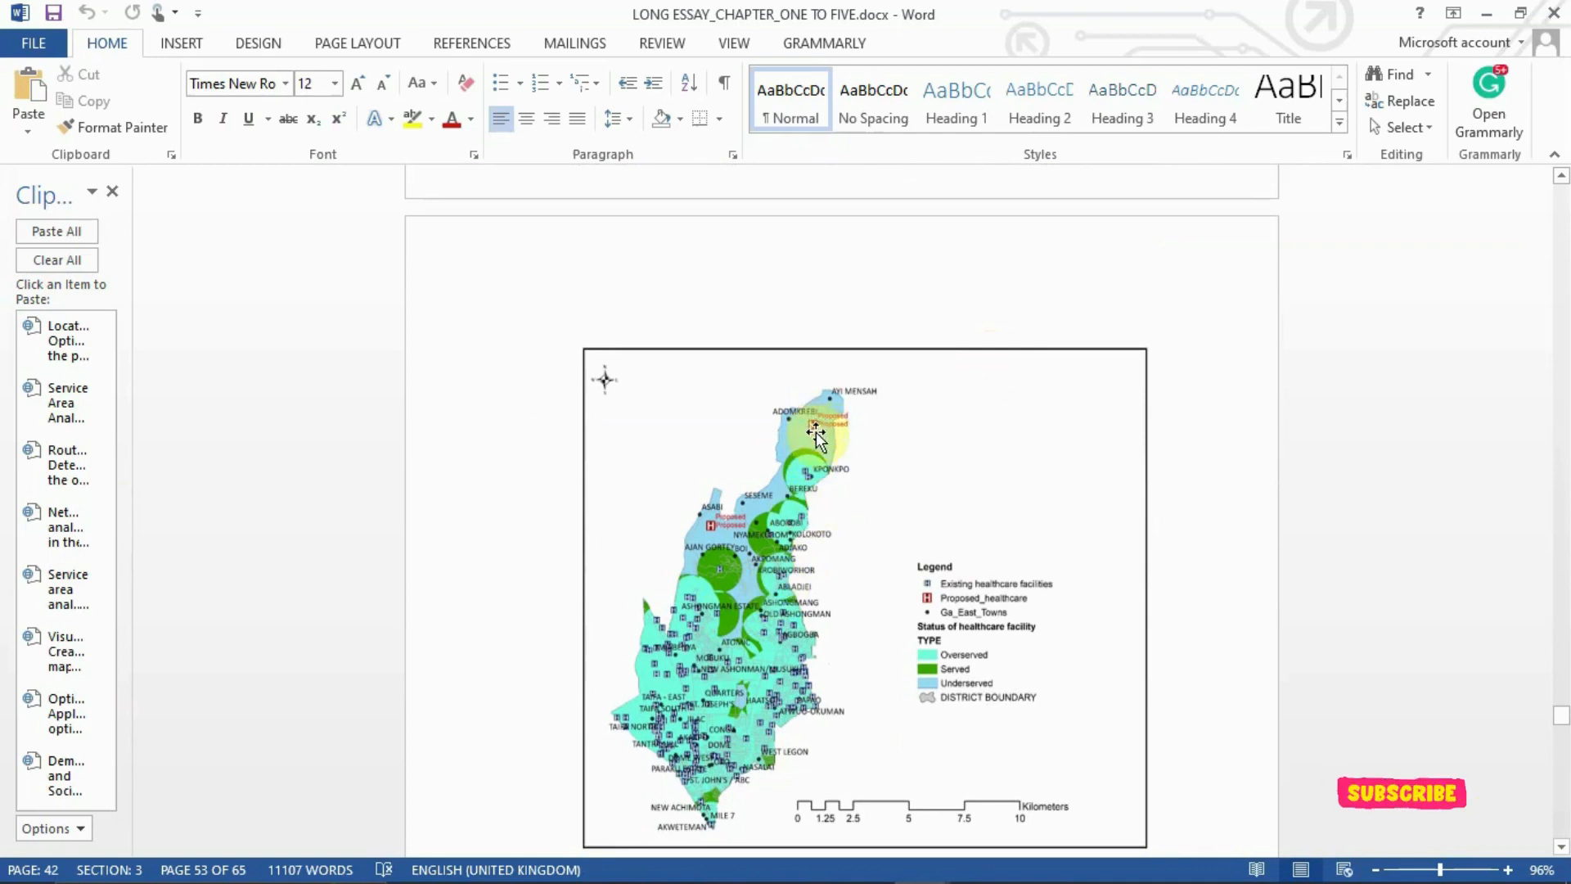
scroll(816, 434, down, 3)
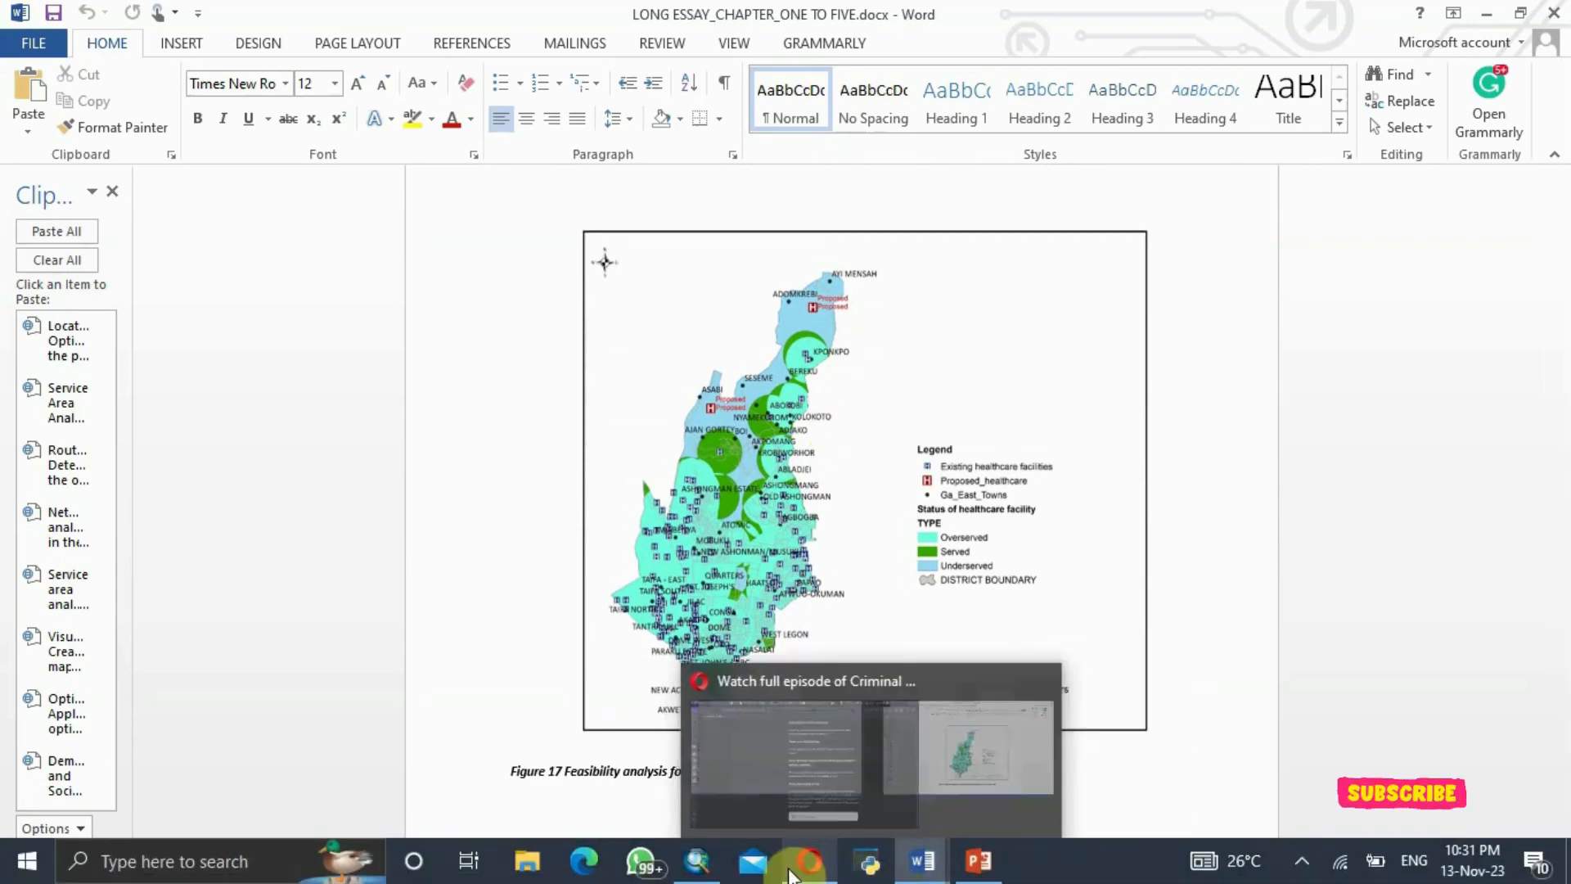
click(705, 876)
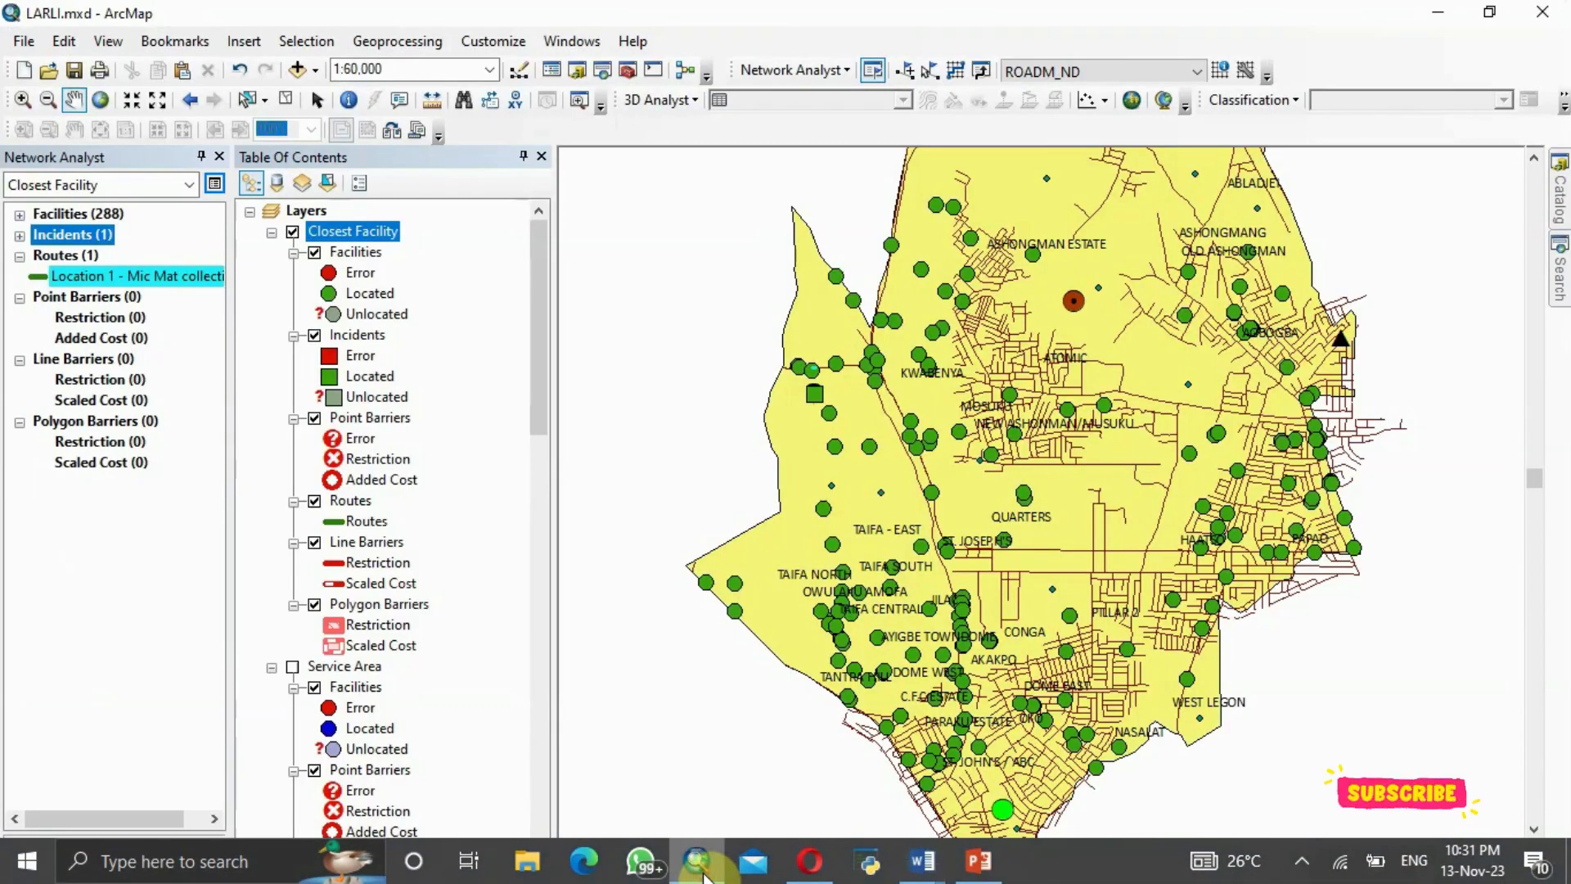